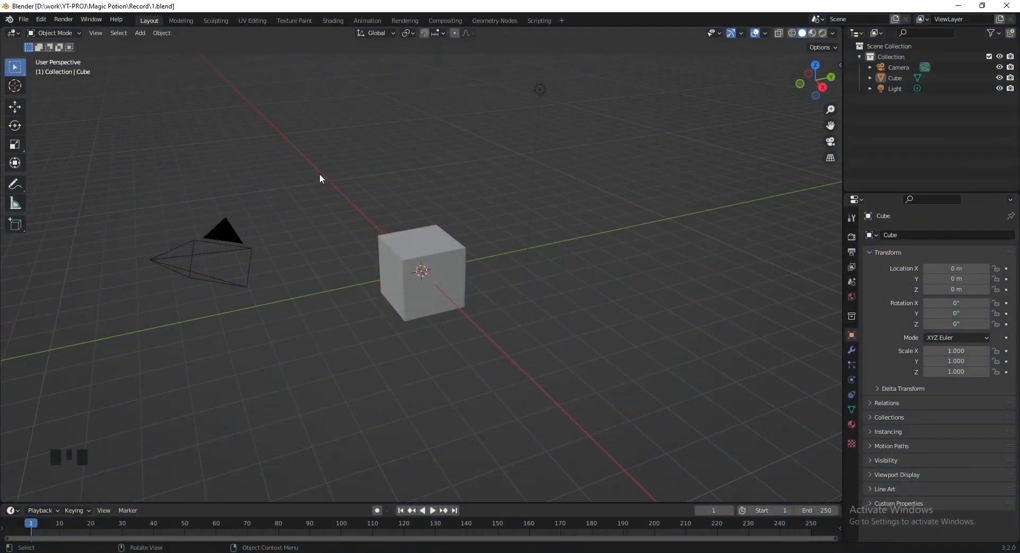
Delete all the default objects from the scene, including the camera, cube and light
key(a)
key(x)
click(515, 266)
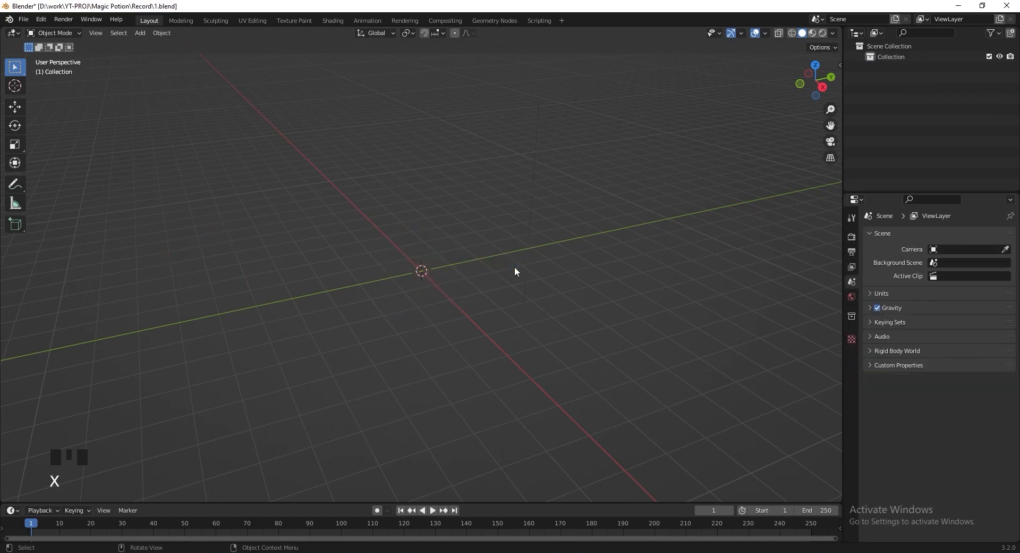
Add a text object at the origin and replace its default wording with STOP
key(shift+a)
click(382, 289)
mouse_move(383, 291)
middle_down()
mouse_move(385, 307)
mouse_move(395, 292)
middle_up()
key(Tab)
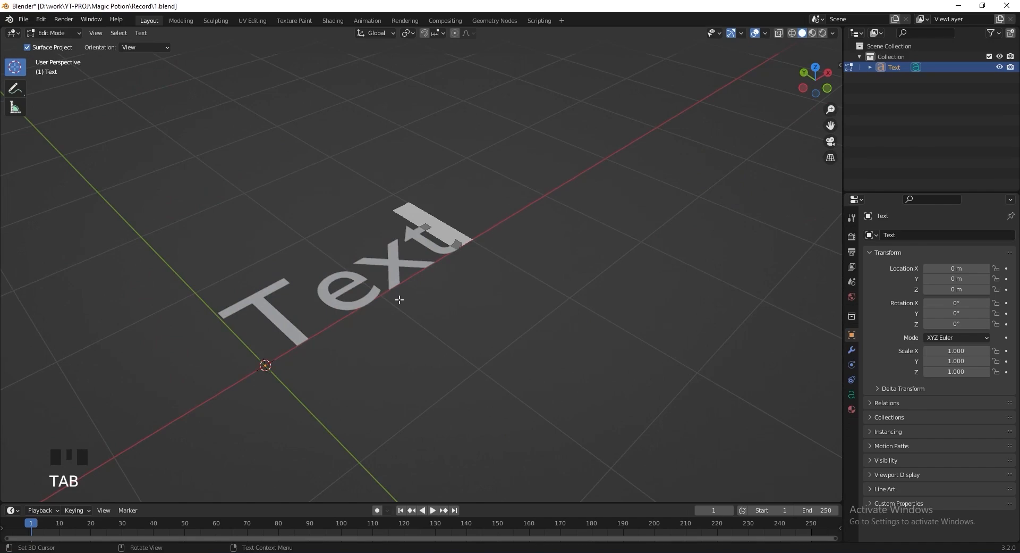
key(ctrl+a)
text(STOP)
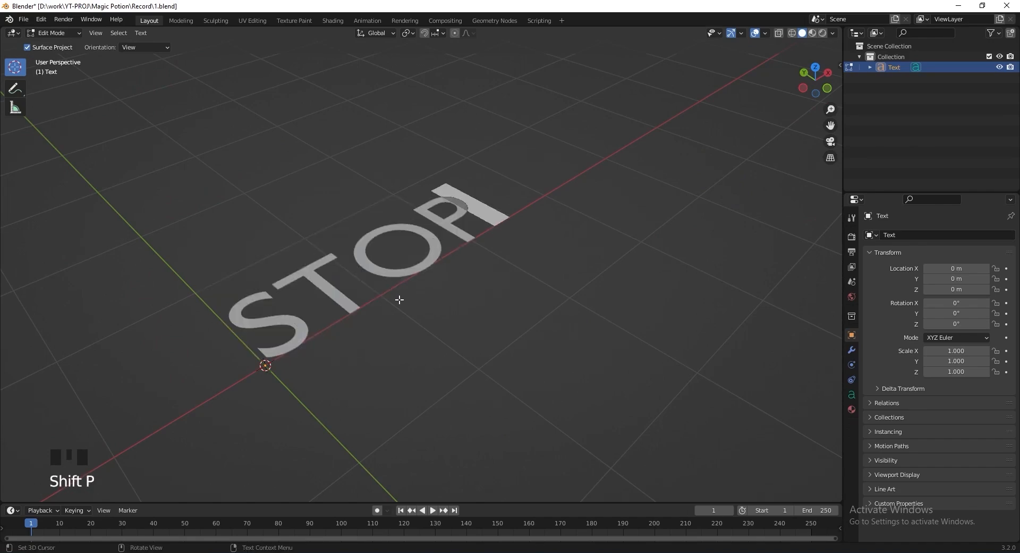
Set the text's character spacing to 1.4 and its horizontal alignment to Center
middle_drag(400, 299, 753, 373)
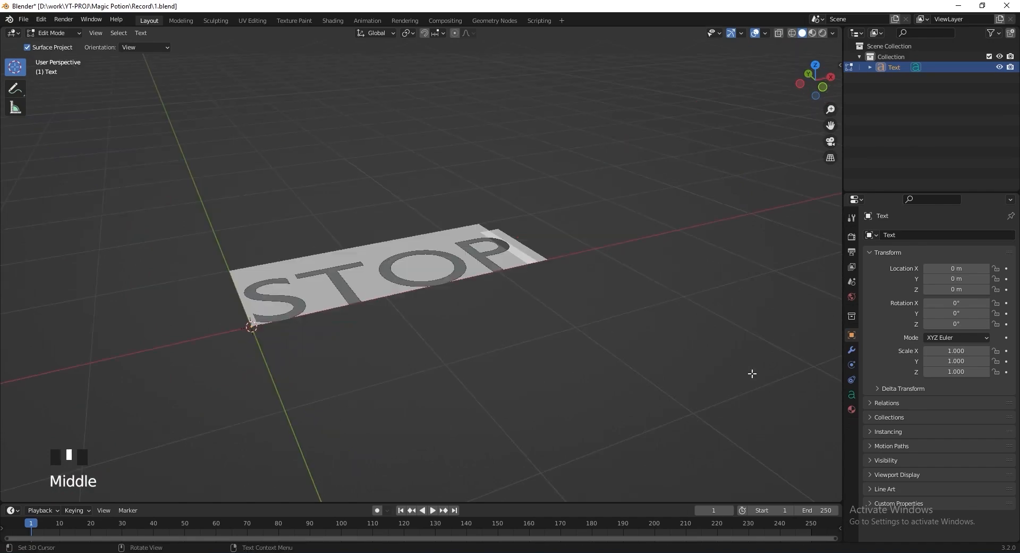
click(851, 395)
click(950, 447)
text(1.4)
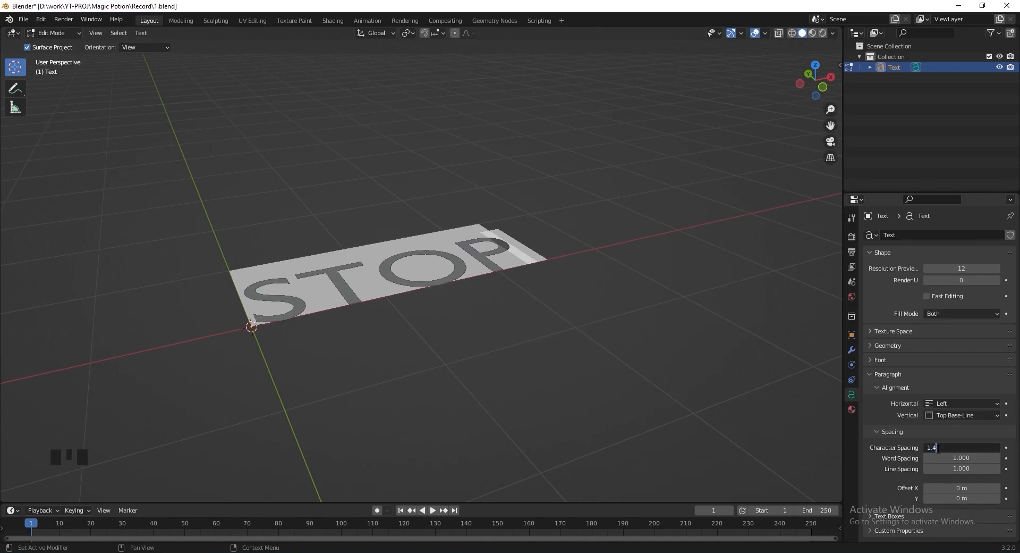
key(Return)
click(944, 404)
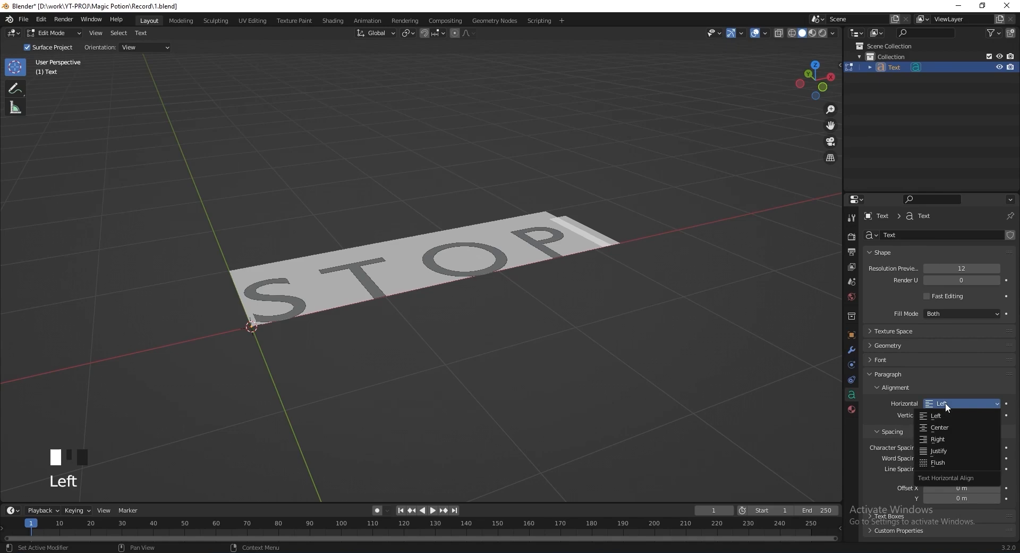
click(947, 427)
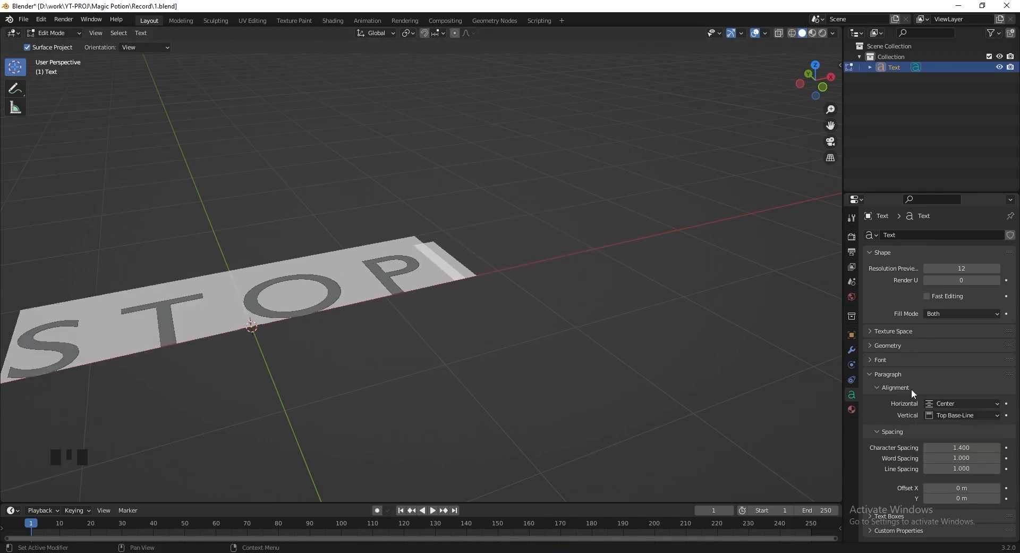
Search the system fonts for helvetica and load a Helvetica CE Med variant as the text's regular font
click(904, 363)
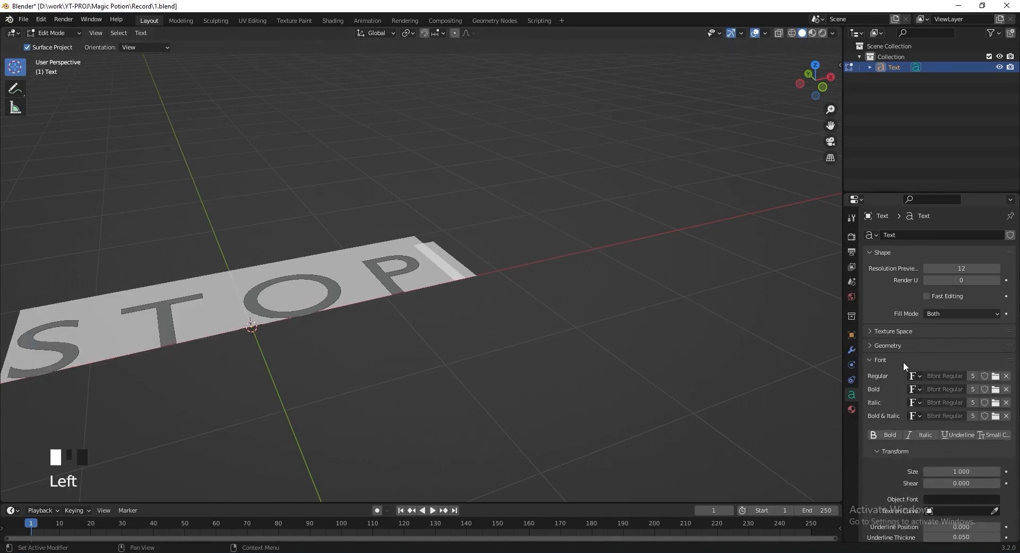
click(995, 376)
click(635, 130)
text(helvetica)
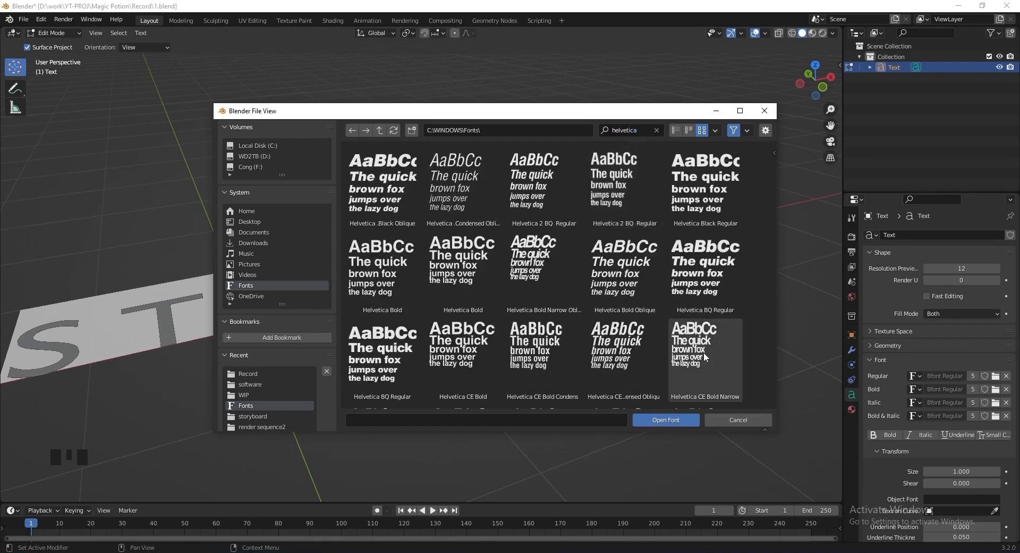
scroll(705, 356, down, 1)
scroll(705, 356, down, 4)
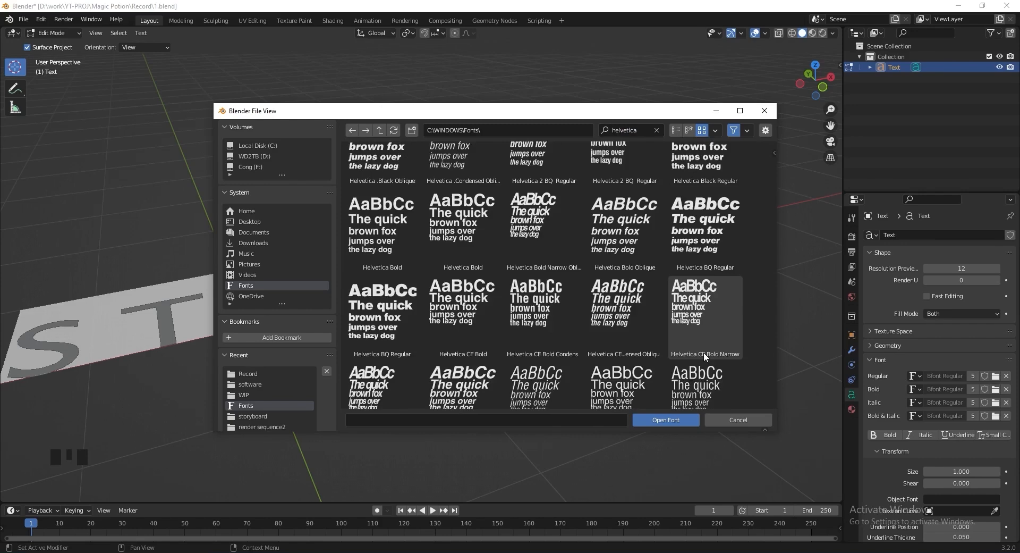
click(705, 357)
click(672, 420)
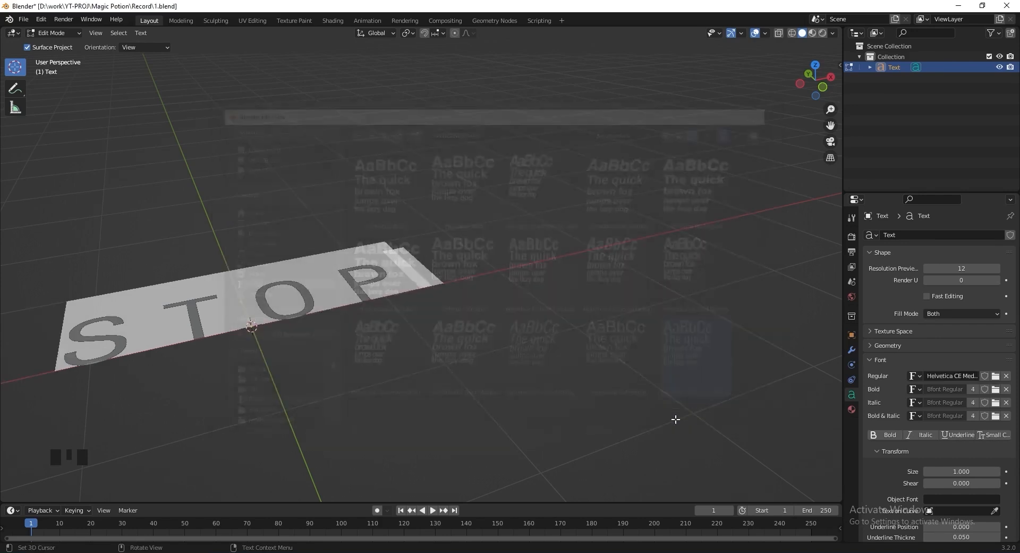
Give the text a 0.07 m extrusion and a 0.03 m round bevel depth, and return to Object Mode
click(898, 345)
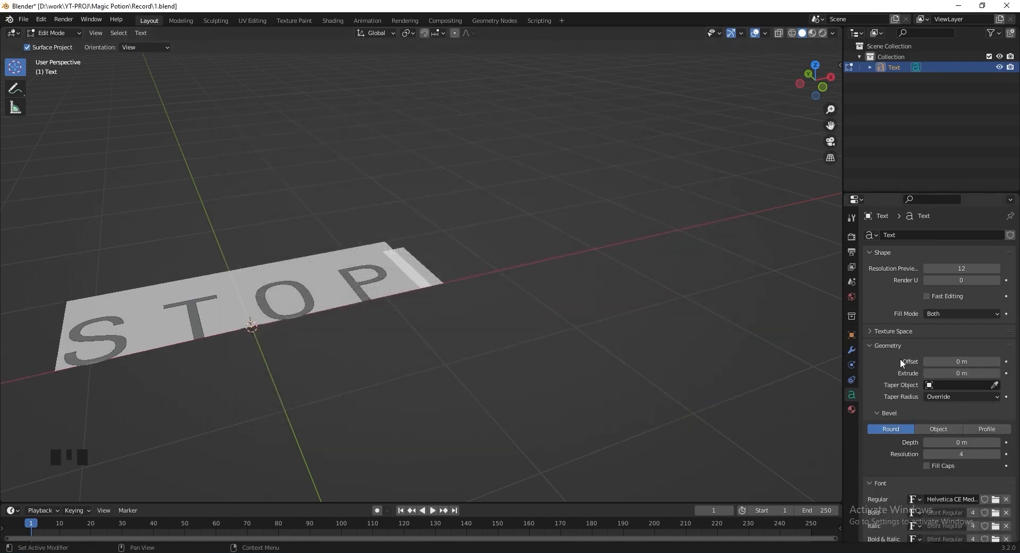
click(951, 376)
key(Return)
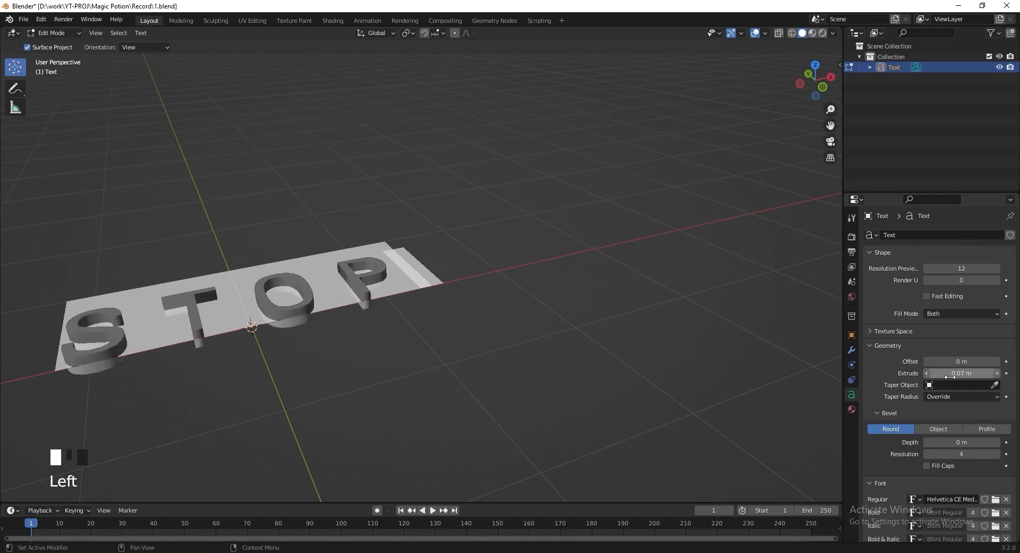
click(948, 442)
key(BackSpace)
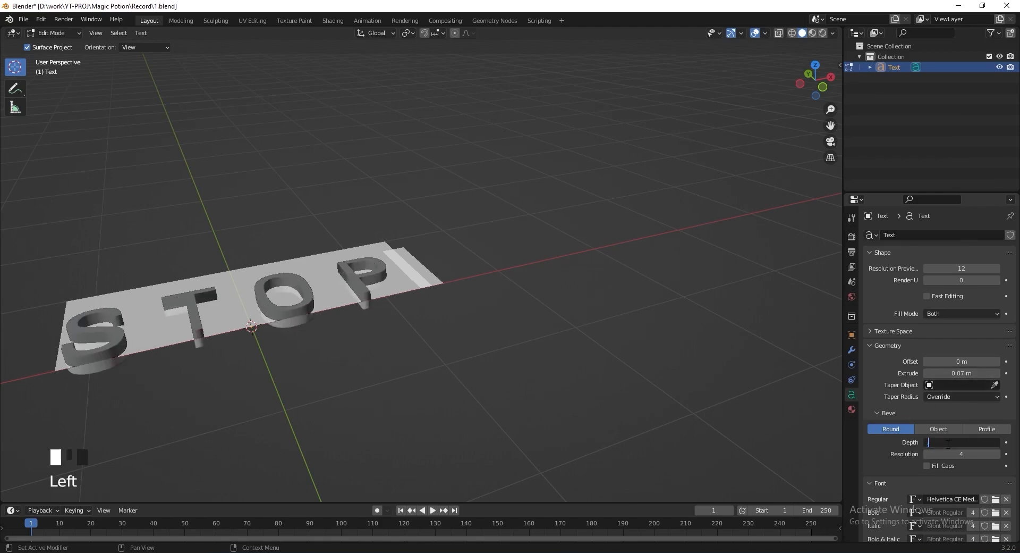
key(Return)
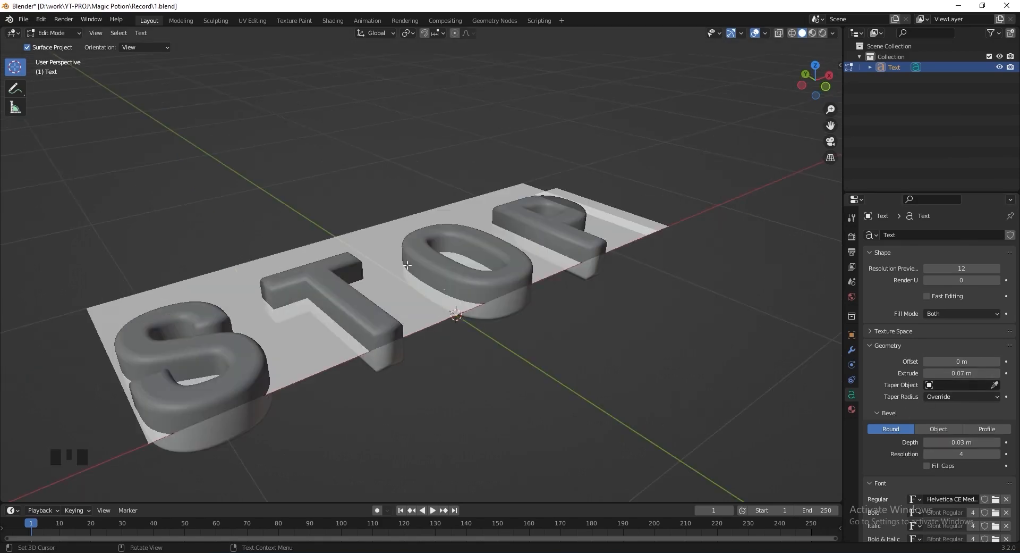
key(Tab)
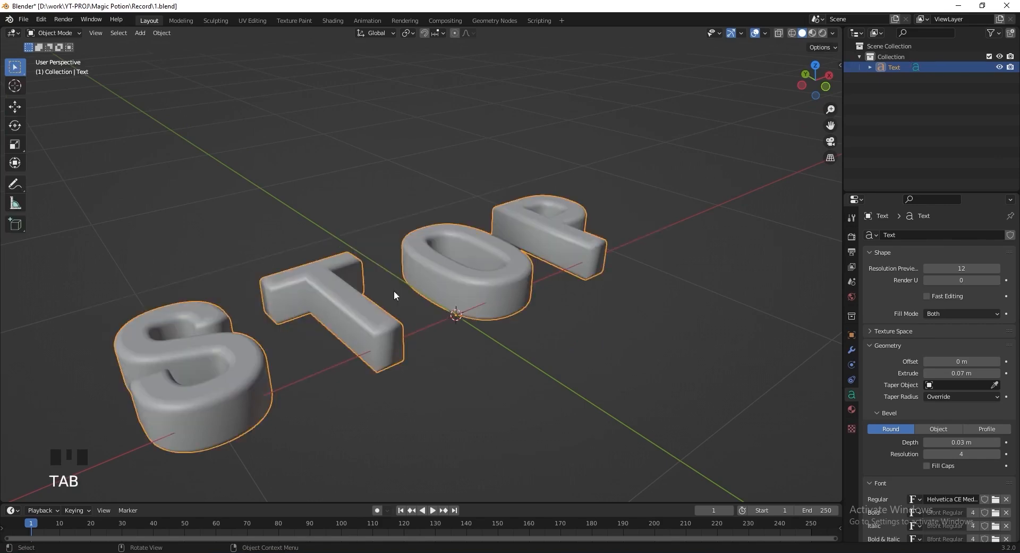
Turn on the wireframe overlay in the viewport to show the text's topology
click(767, 33)
click(699, 213)
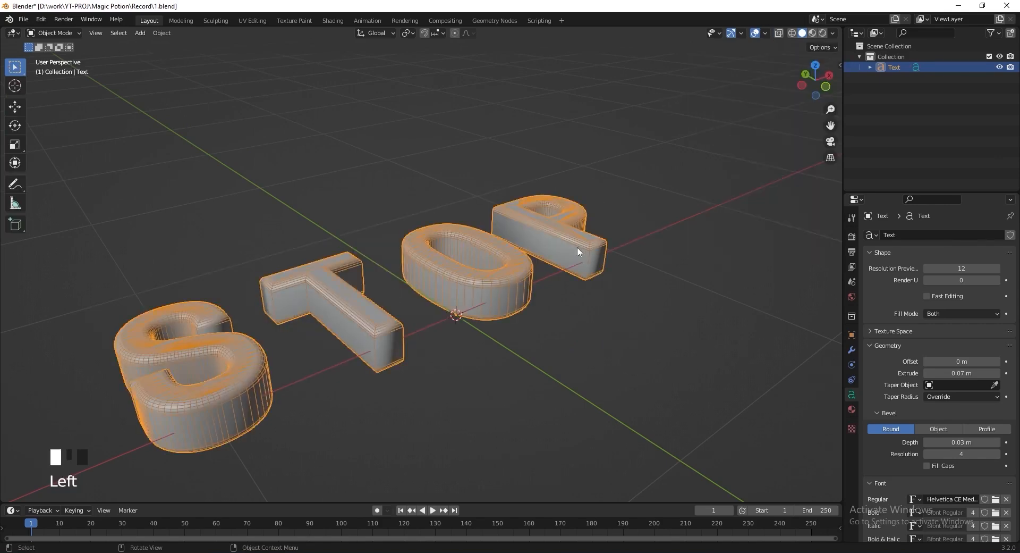
scroll(575, 244, down, 2)
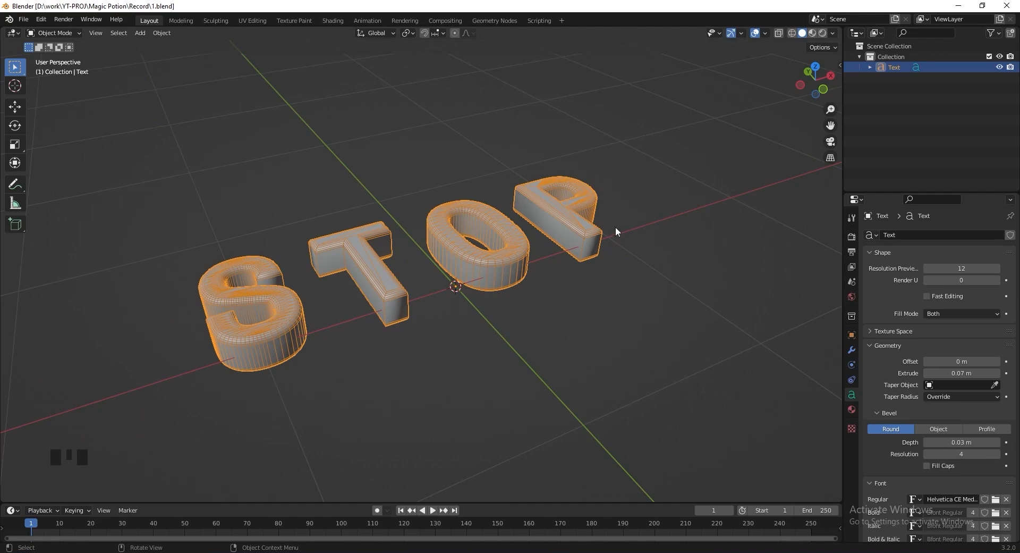
Make a backup copy of the text object and hide the copy in the viewport
click(893, 68)
key(ctrl+c)
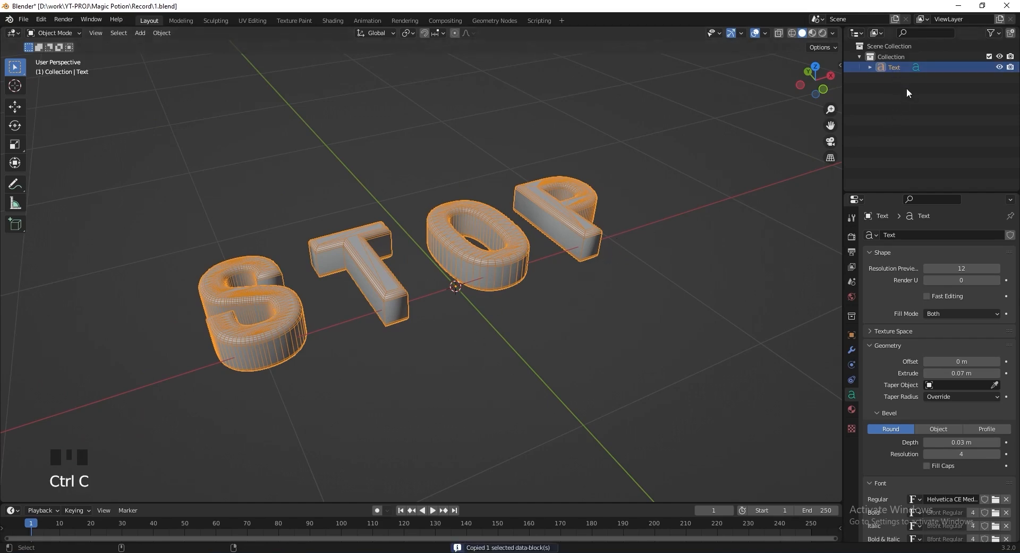
key(ctrl+v)
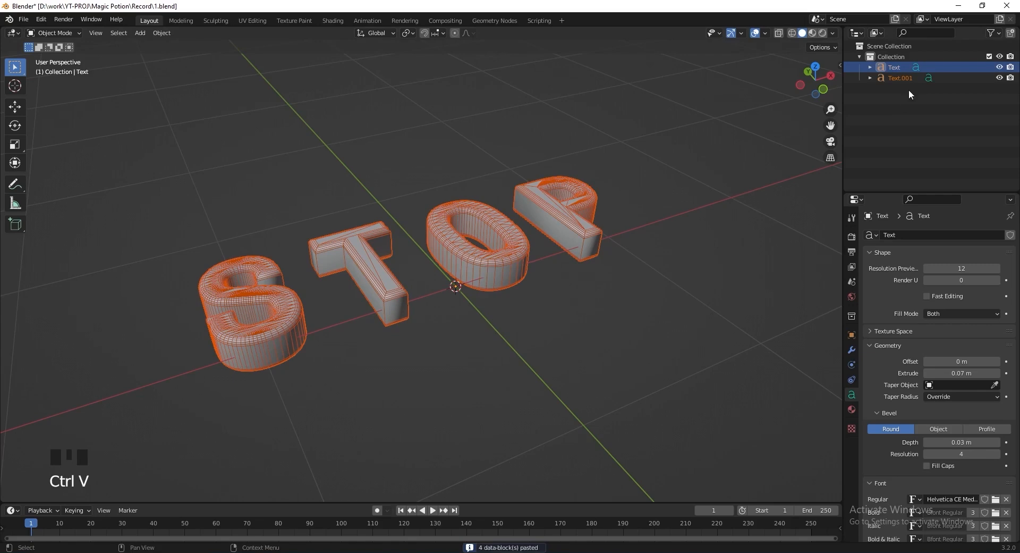
click(1000, 77)
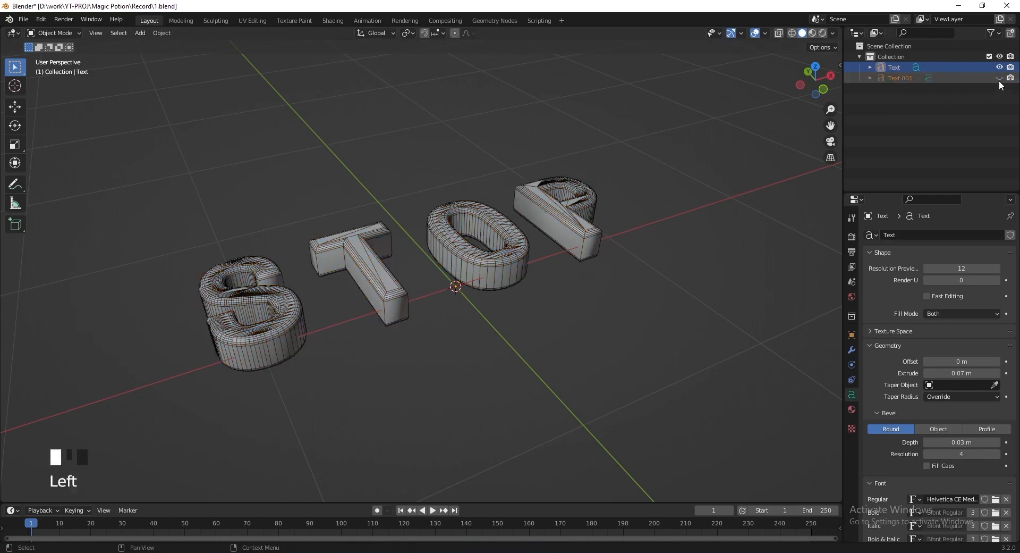
Convert the visible STOP text object to a mesh
click(488, 269)
right_click(489, 269)
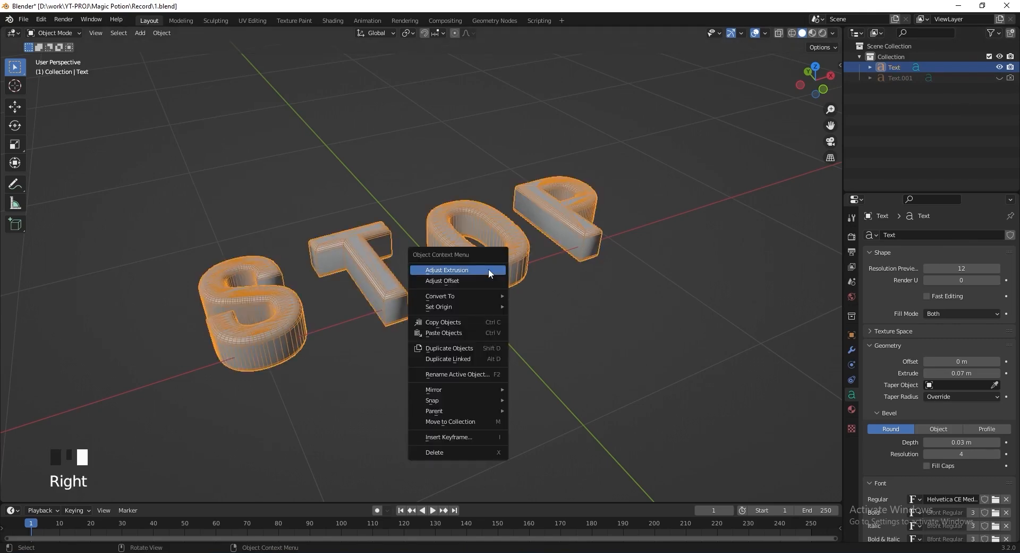
mouse_move(479, 296)
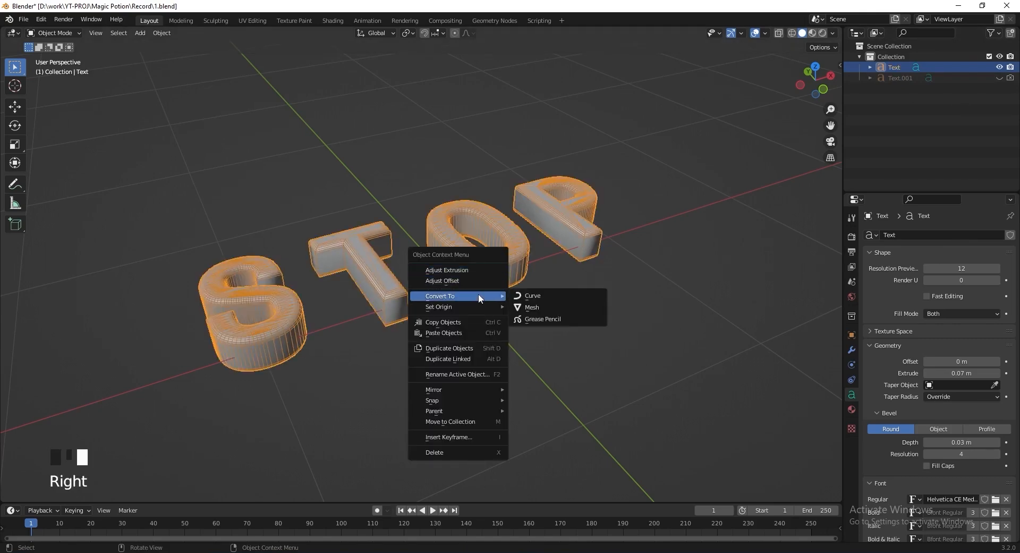
click(552, 307)
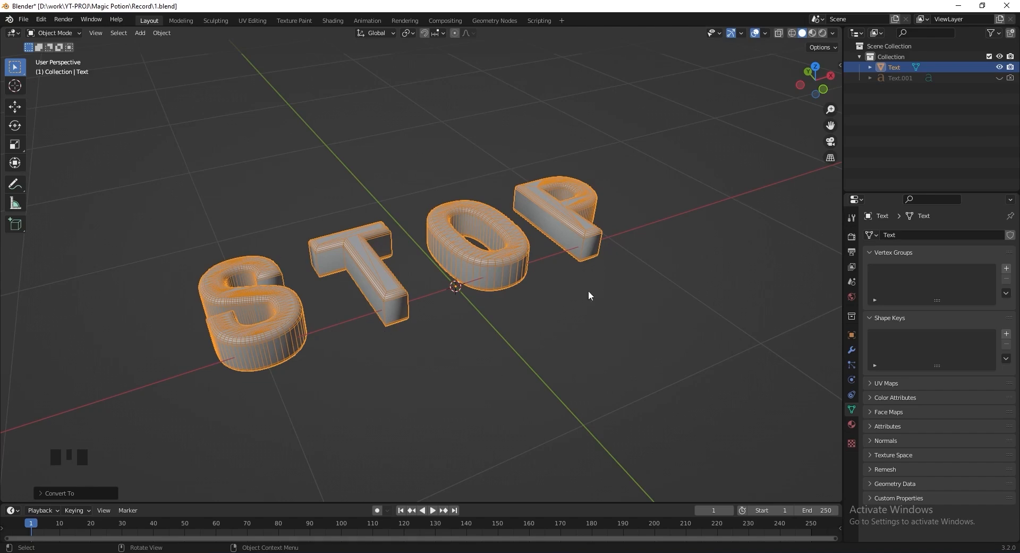
Add a Remesh modifier to the STOP mesh in Smooth mode with Remove Disconnected turned off
click(852, 351)
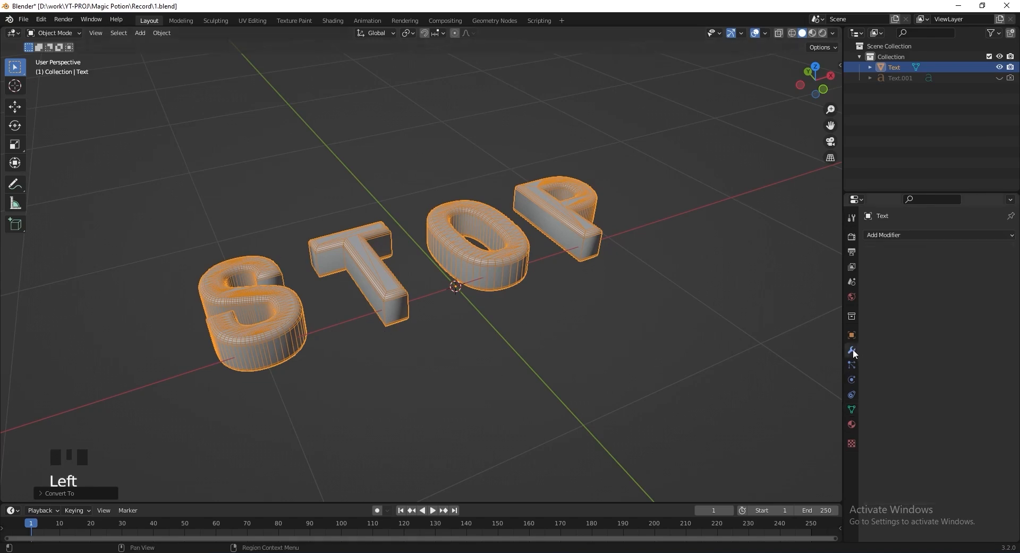
click(924, 233)
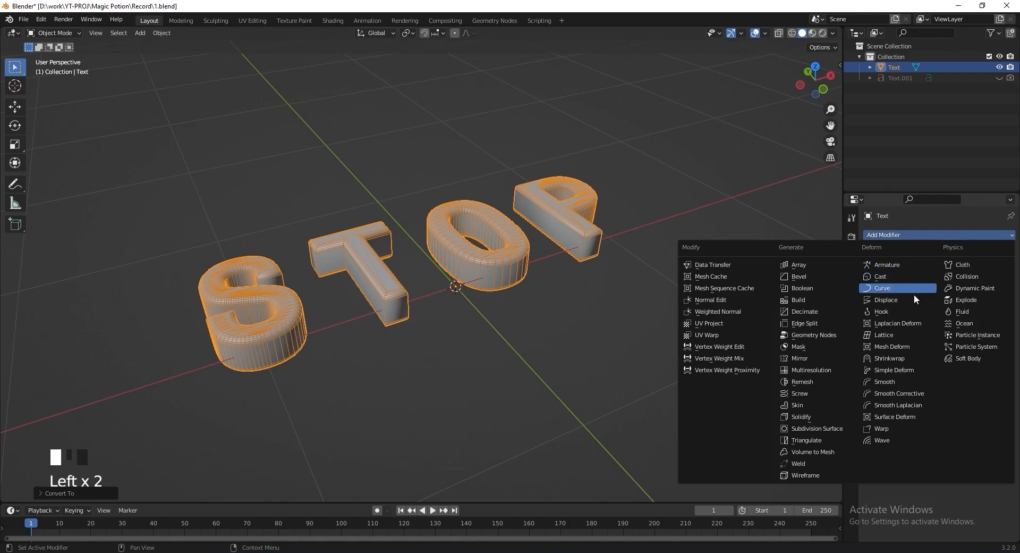
click(821, 381)
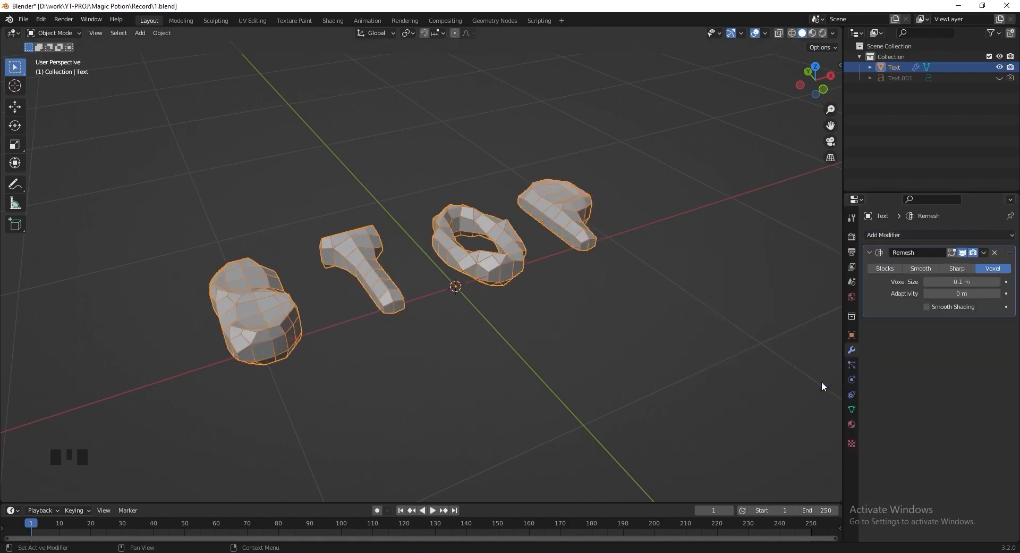
click(925, 269)
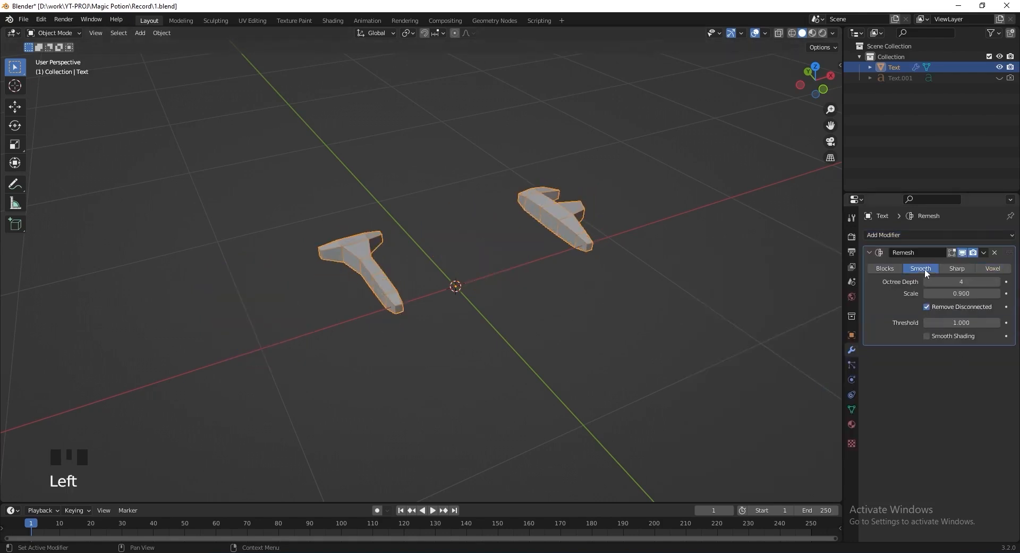
click(927, 307)
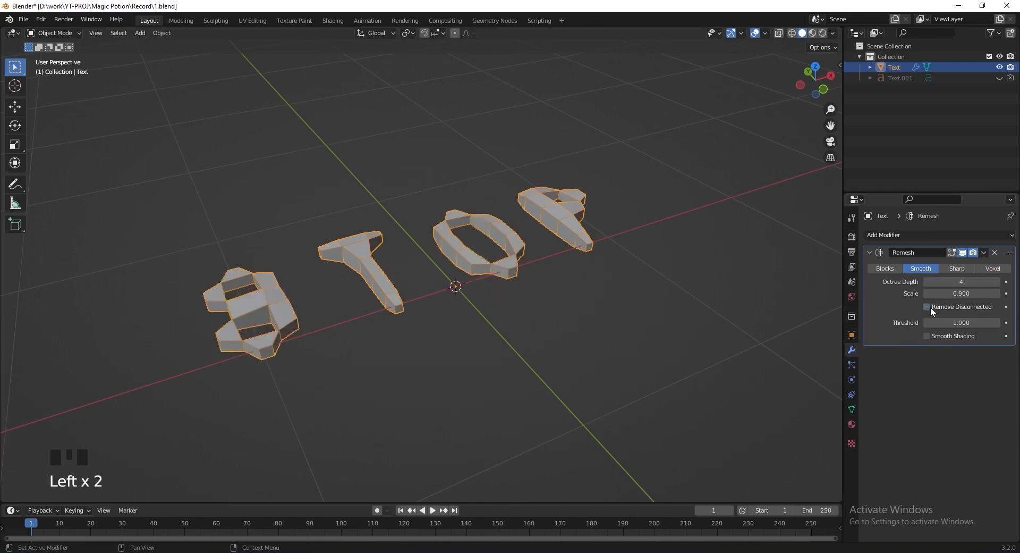
Set the Remesh modifier's octree depth to 5 and scale to 0.7, and save the file
click(951, 283)
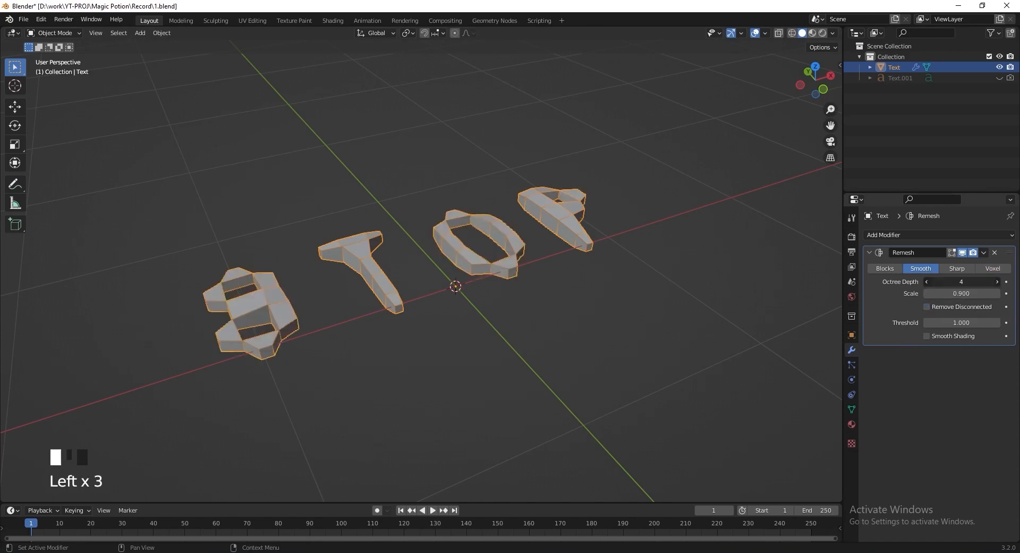
key(Return)
click(963, 292)
text(.7)
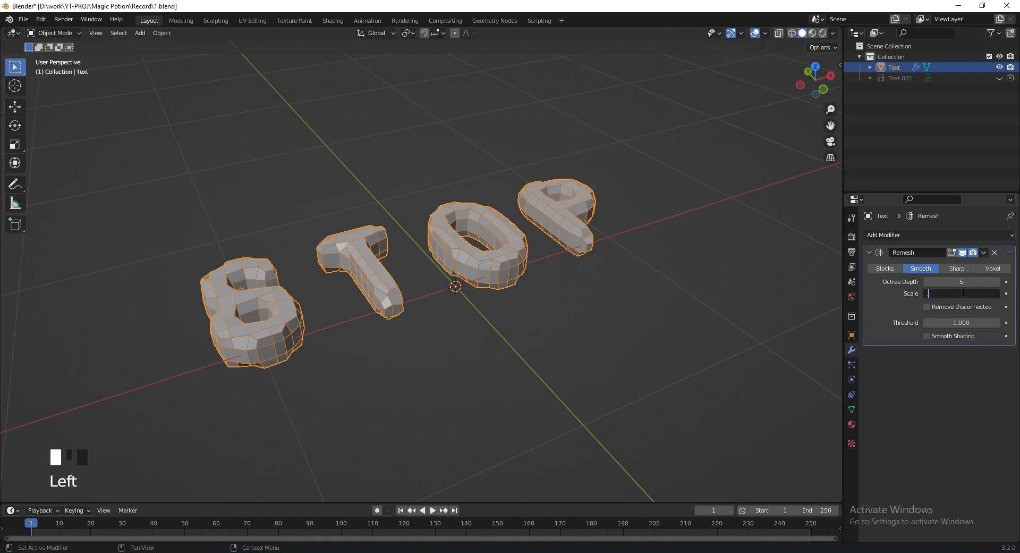
key(Return)
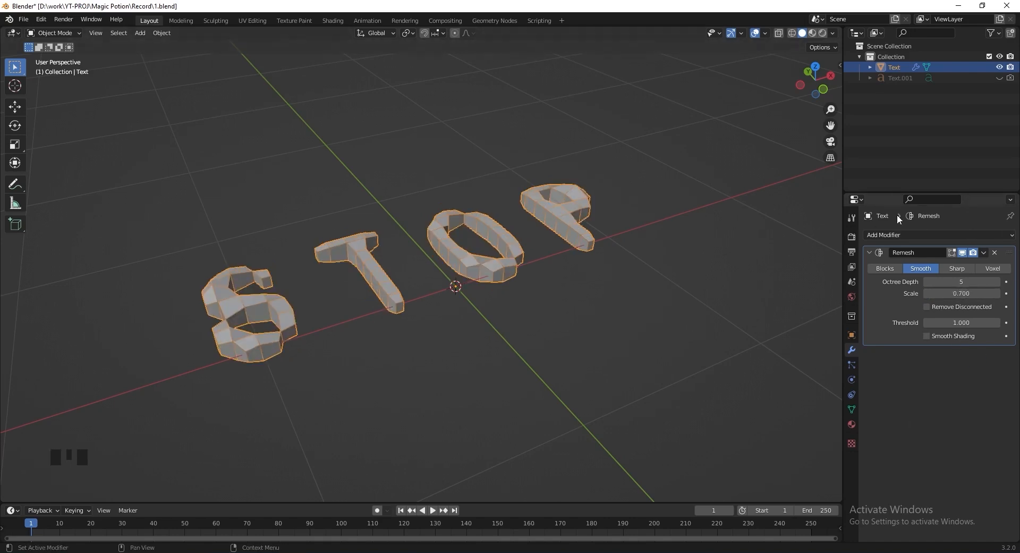
key(ctrl+s)
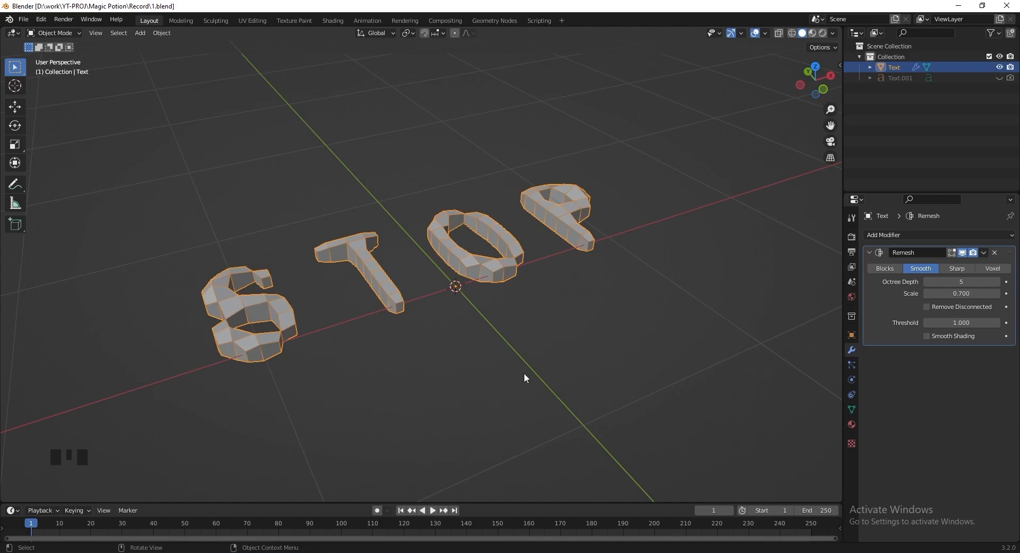
Separate the letter S from the STOP mesh into its own object by selecting its linked faces
key(Tab)
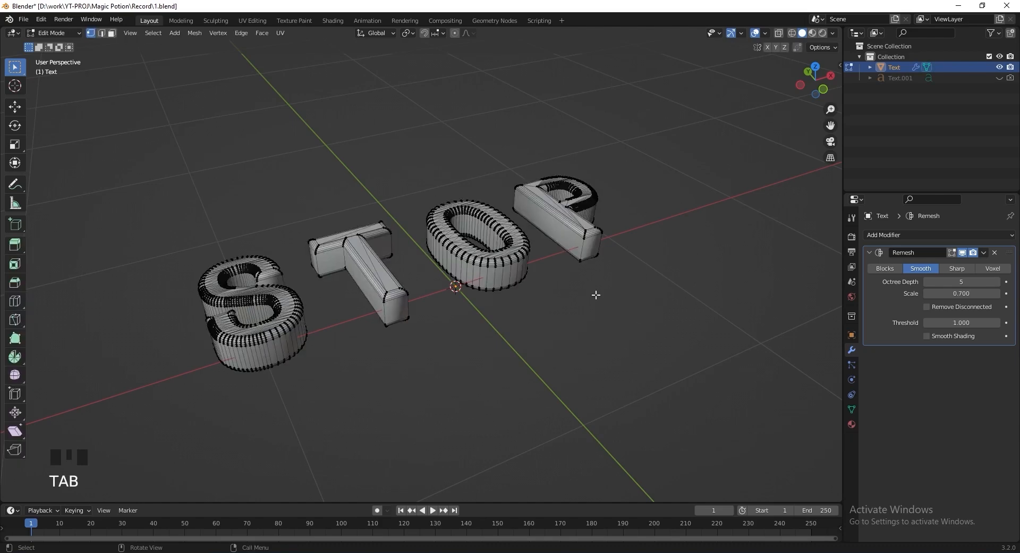
key(3)
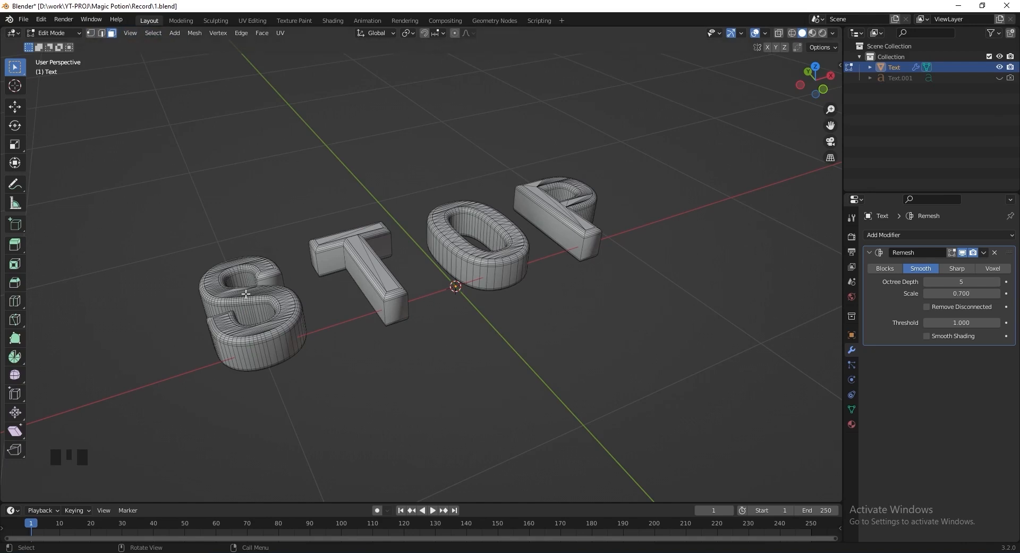
key(l)
key(l)
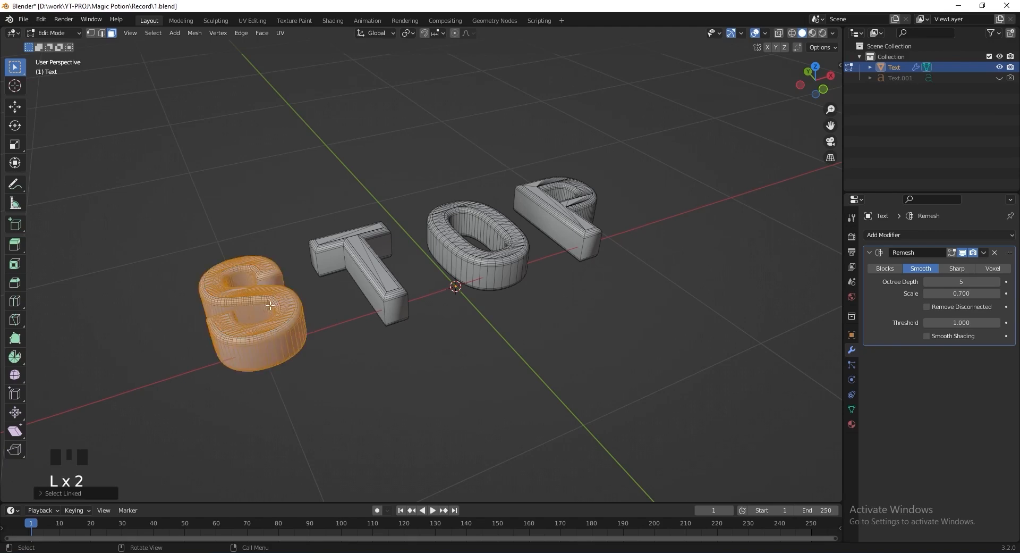
middle_drag(281, 350, 297, 314)
key(p)
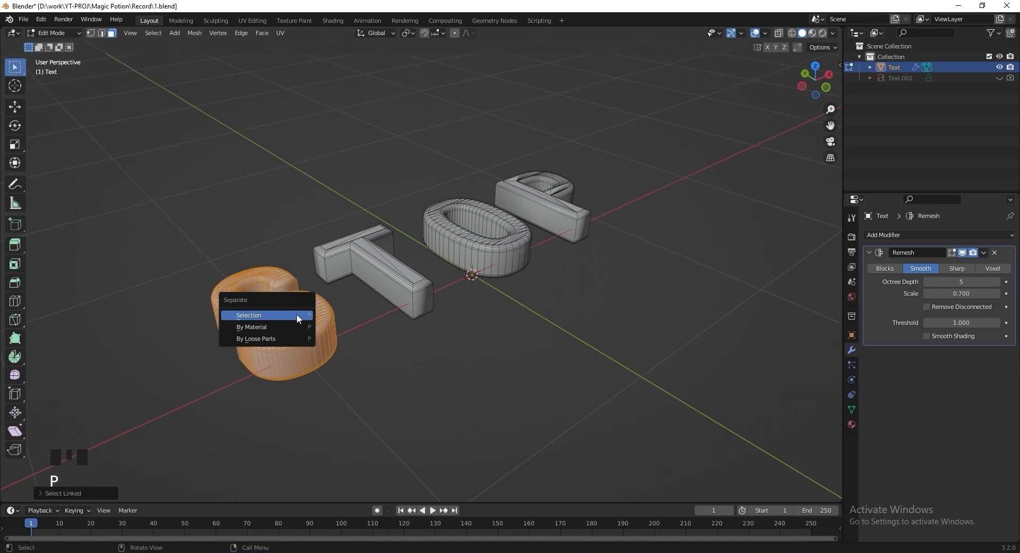
click(296, 315)
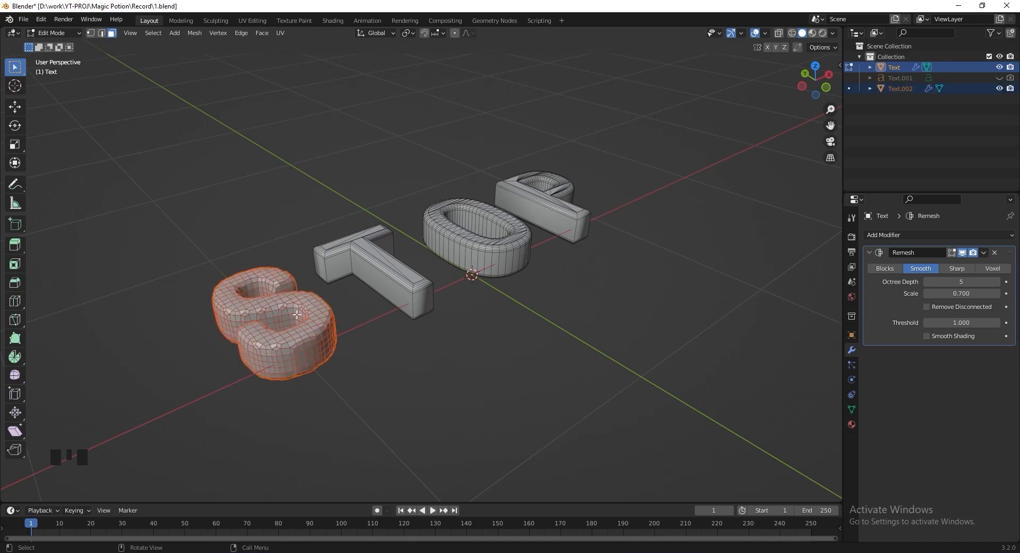
Select the letter T's linked faces and separate them into a new object
key(shift+b)
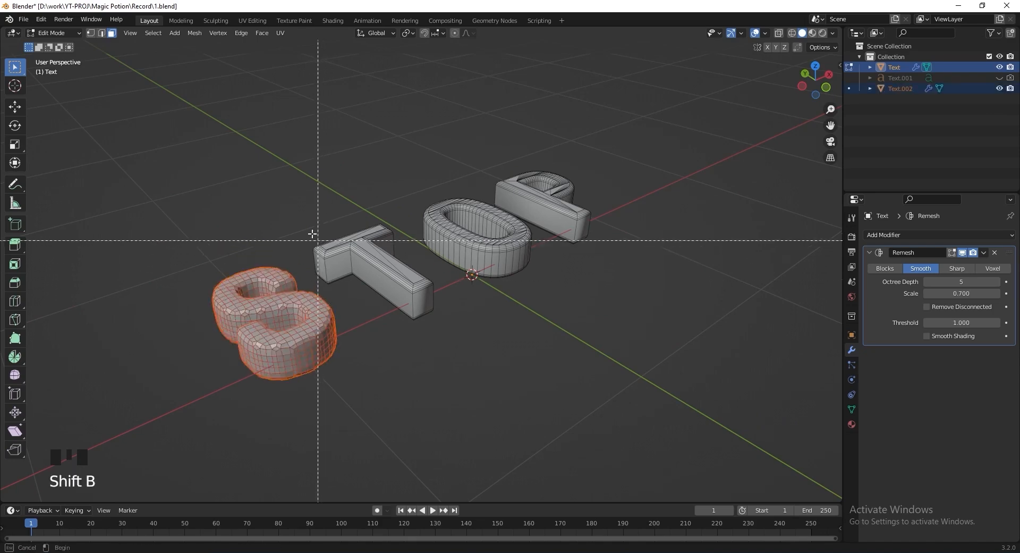
drag(317, 246, 410, 316)
middle_drag(410, 317, 384, 332)
shift+middle_drag(384, 333, 435, 297)
click(526, 270)
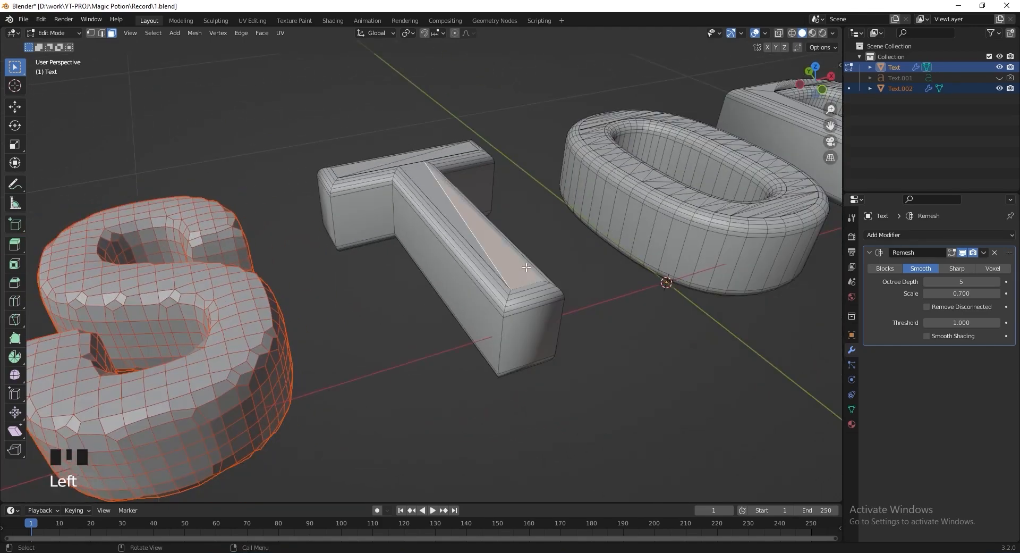
key(l)
key(l)
middle_drag(520, 361, 471, 238)
scroll(512, 271, down, 4)
key(p)
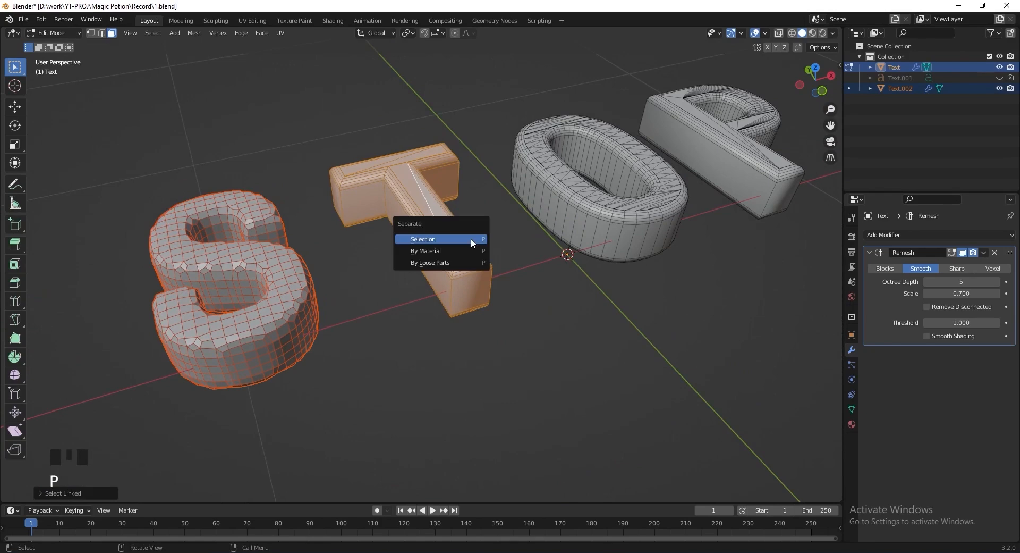
click(471, 238)
Separate the letter O's linked faces into a new object and return to Object Mode
click(572, 231)
key(l)
key(l)
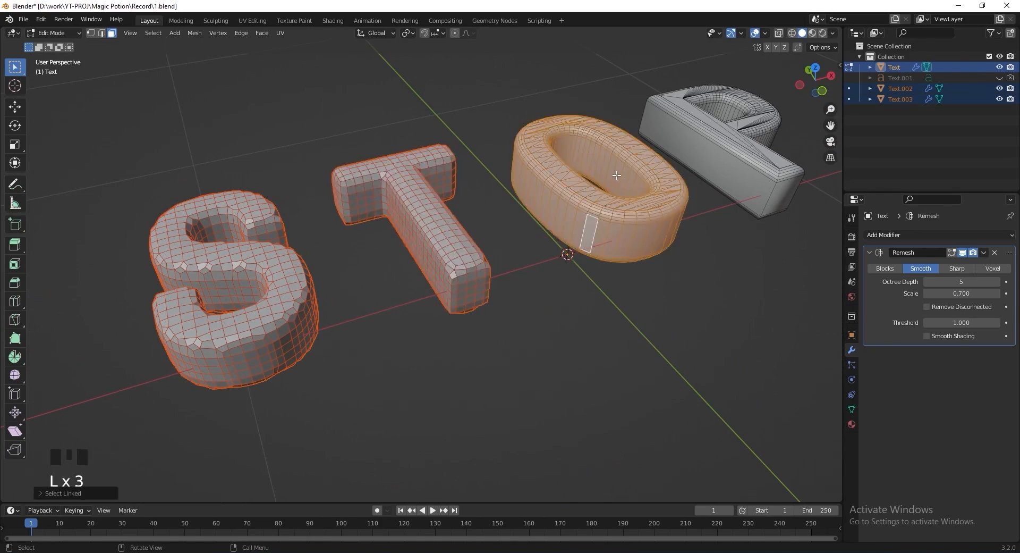
middle_drag(573, 231, 608, 141)
key(l)
middle_drag(641, 287, 532, 301)
key(p)
click(649, 288)
key(Tab)
click(533, 302)
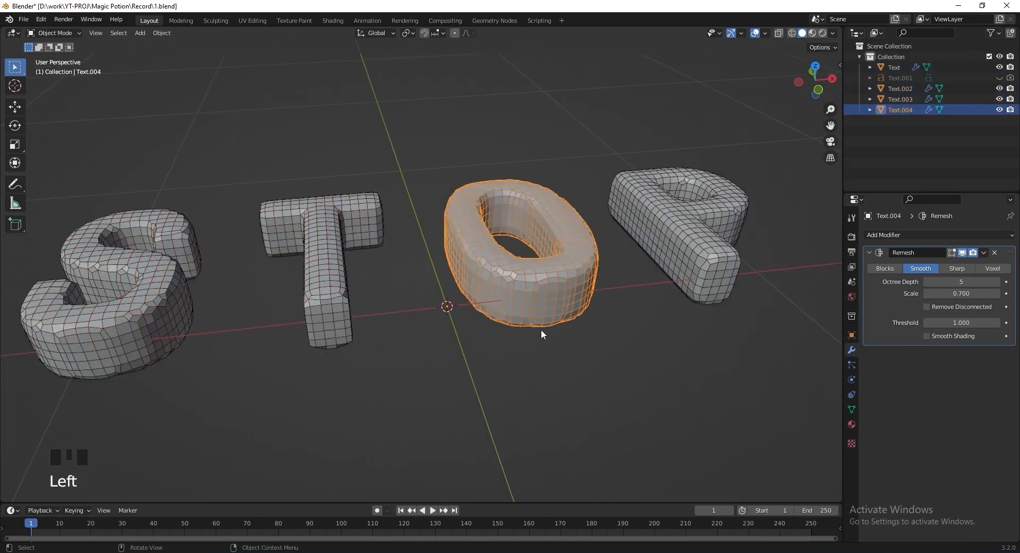
click(546, 359)
Select all four letters and rotate them 90° about the global X axis so they stand upright
click(106, 297)
shift+click(340, 287)
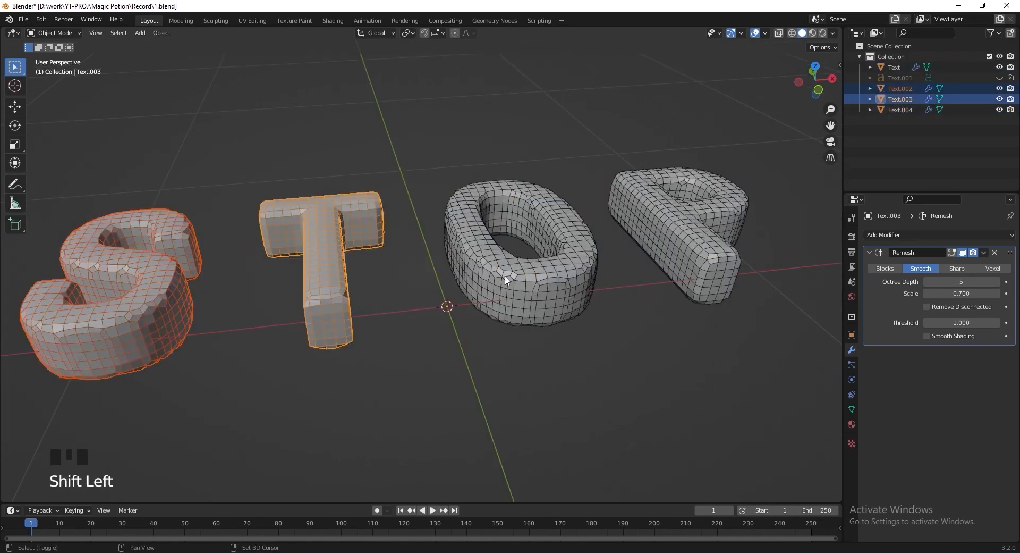
shift+click(531, 287)
shift+click(704, 269)
key(r)
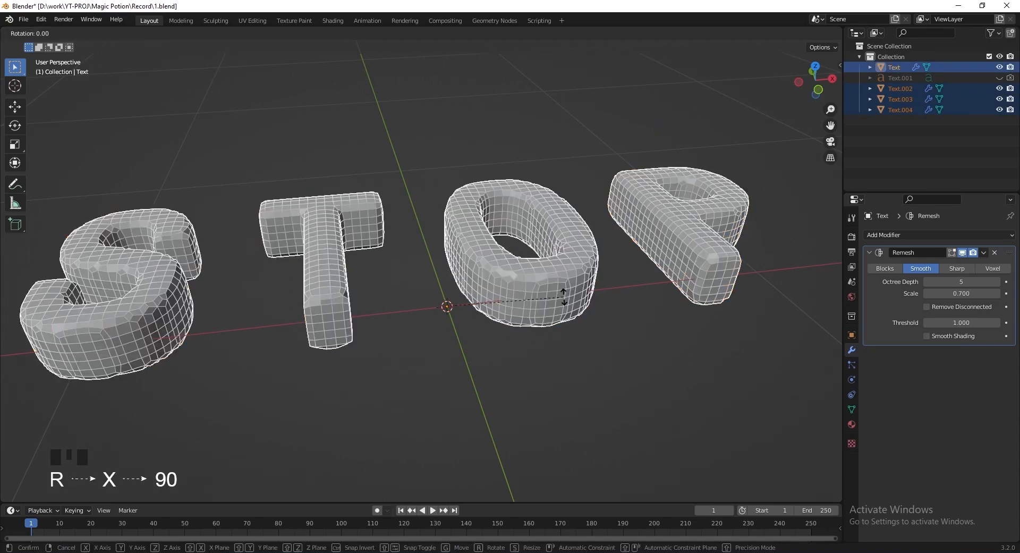
text(x90)
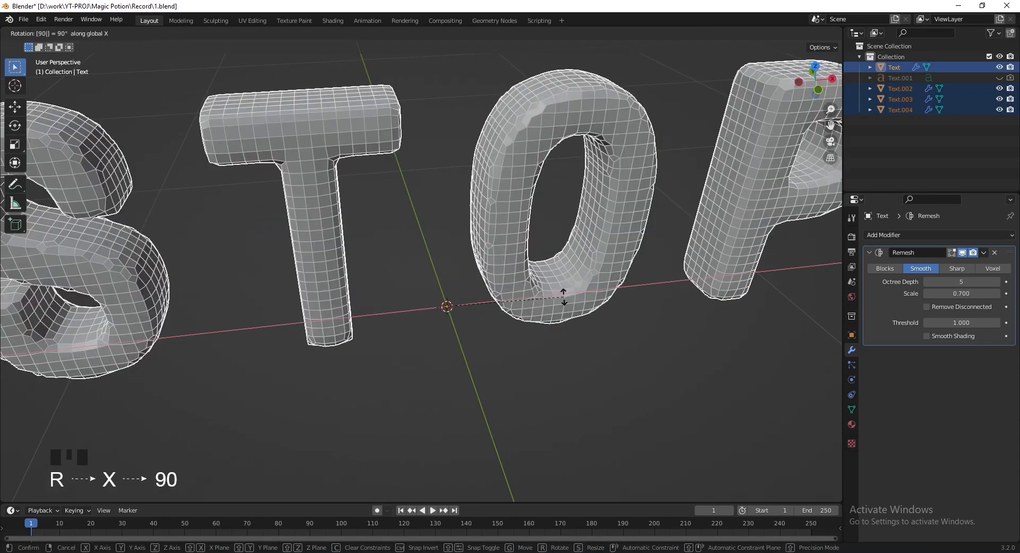
click(563, 295)
Apply the letters' rotation and set each letter's origin to its geometry
scroll(543, 239, down, 5)
scroll(457, 208, up, 3)
middle_drag(466, 236, 496, 205)
key(ctrl+a)
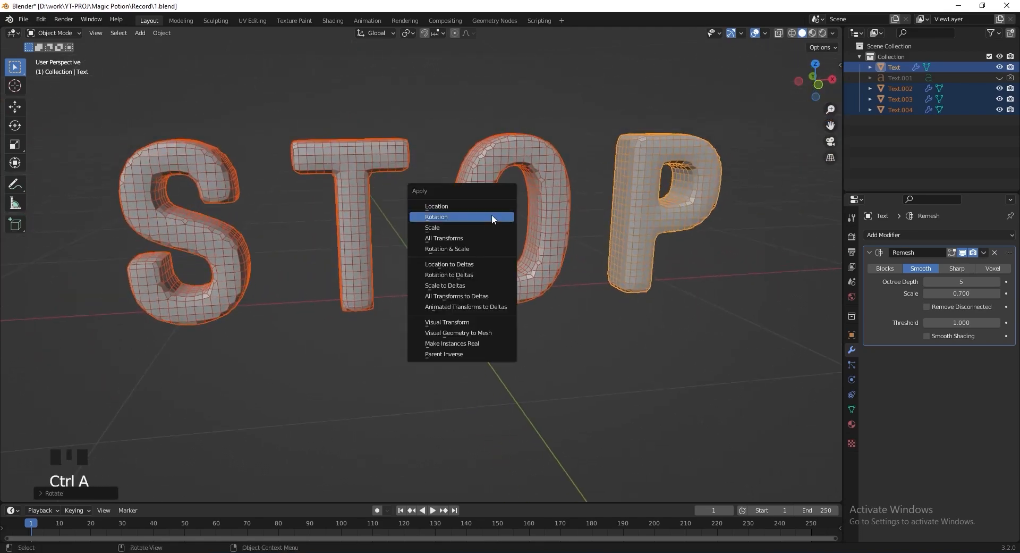
click(492, 214)
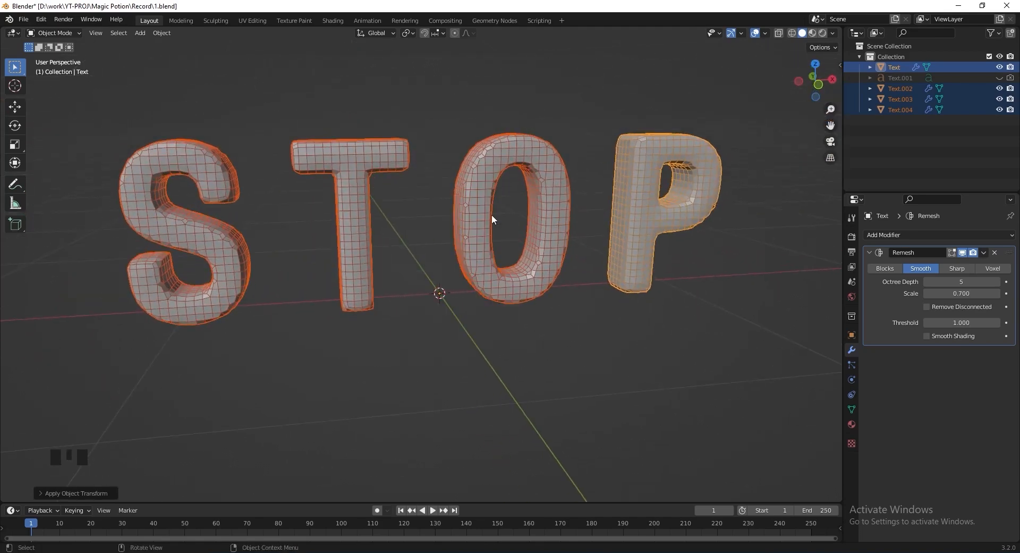
click(162, 33)
mouse_move(181, 56)
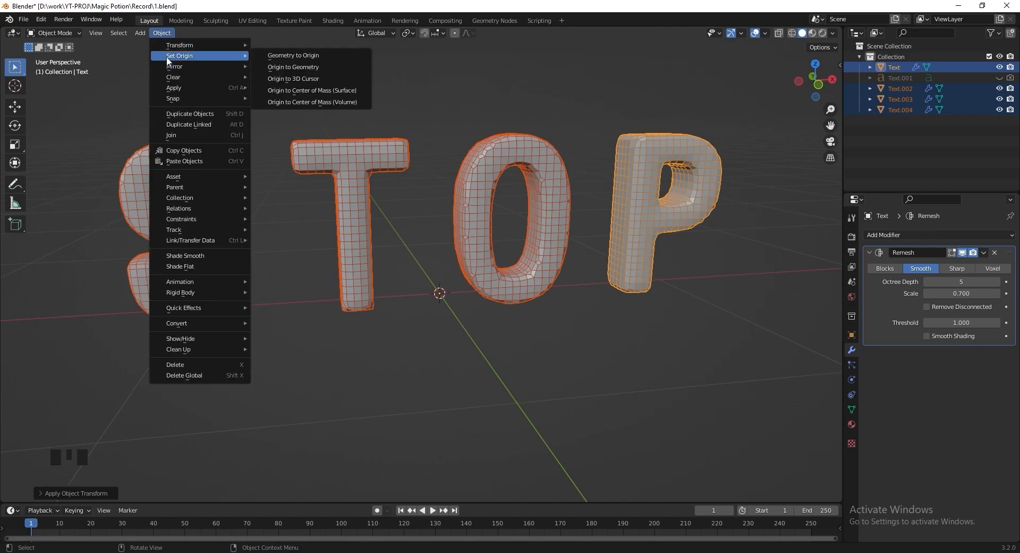
click(298, 69)
Move the four letters to a new collection named Text, exclude it from the view layer, and save the file
key(m)
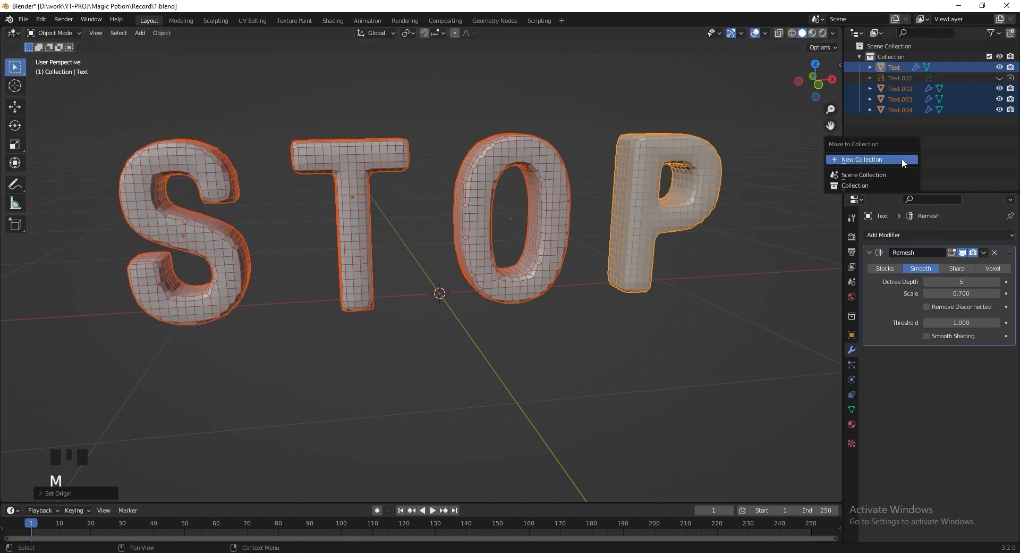
click(901, 158)
text(Tex)
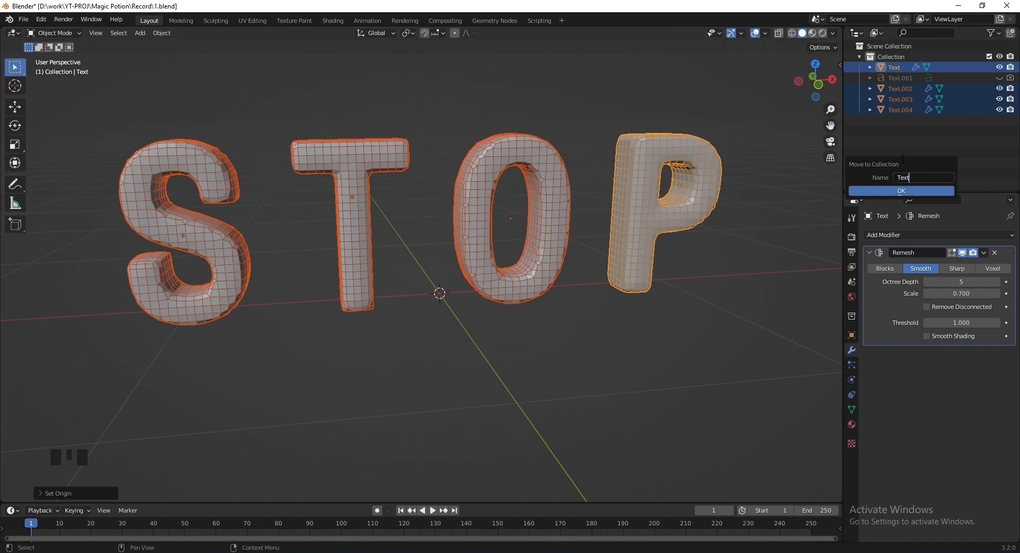
text(t)
click(884, 190)
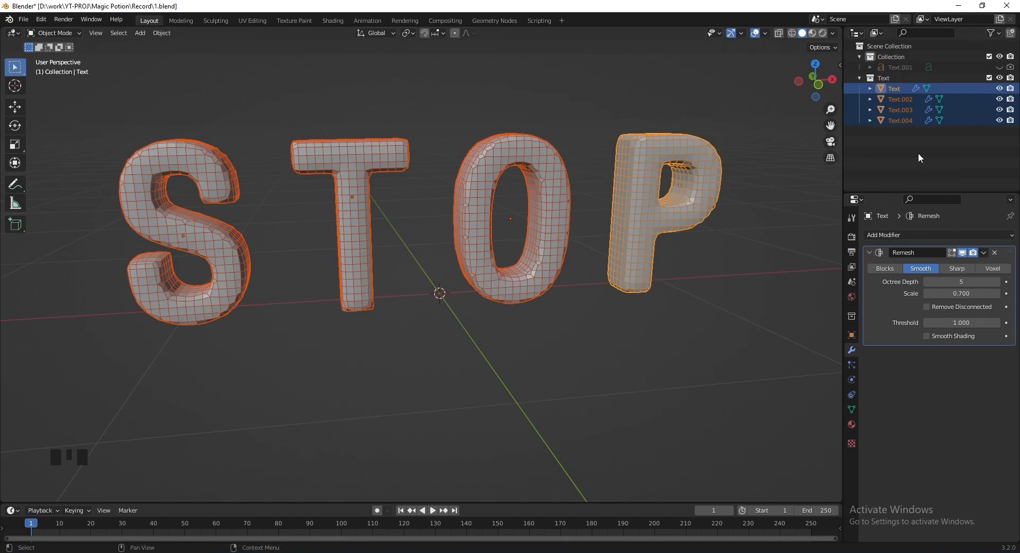
click(988, 78)
key(ctrl+s)
Add a cube and rename it "text animation"
key(shift+a)
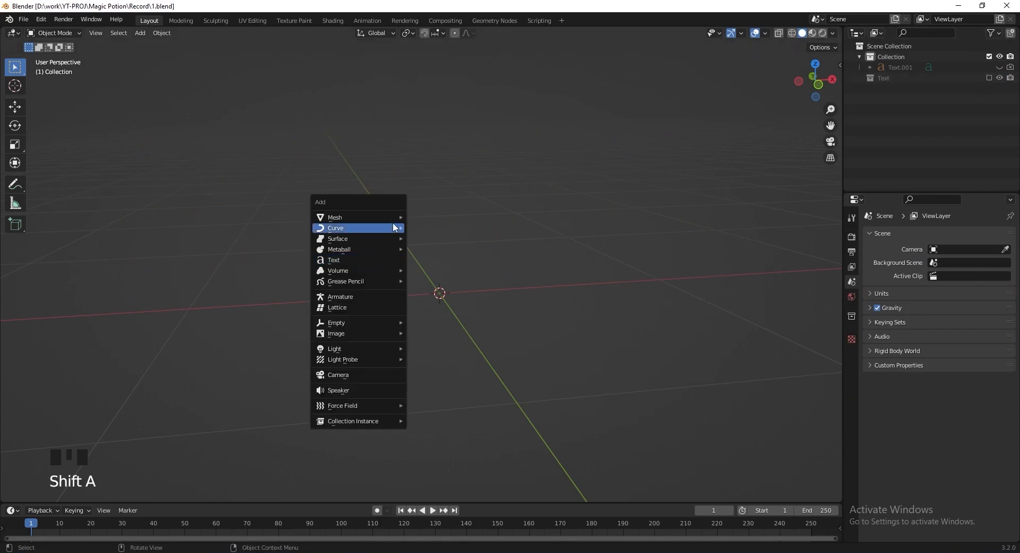
click(428, 228)
scroll(422, 231, down, 4)
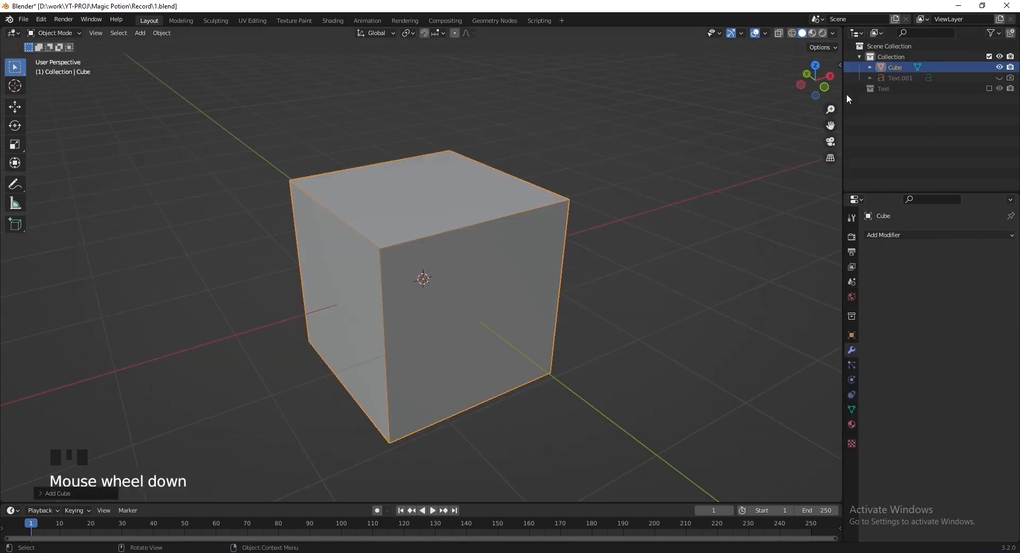
double_click(902, 69)
text(text)
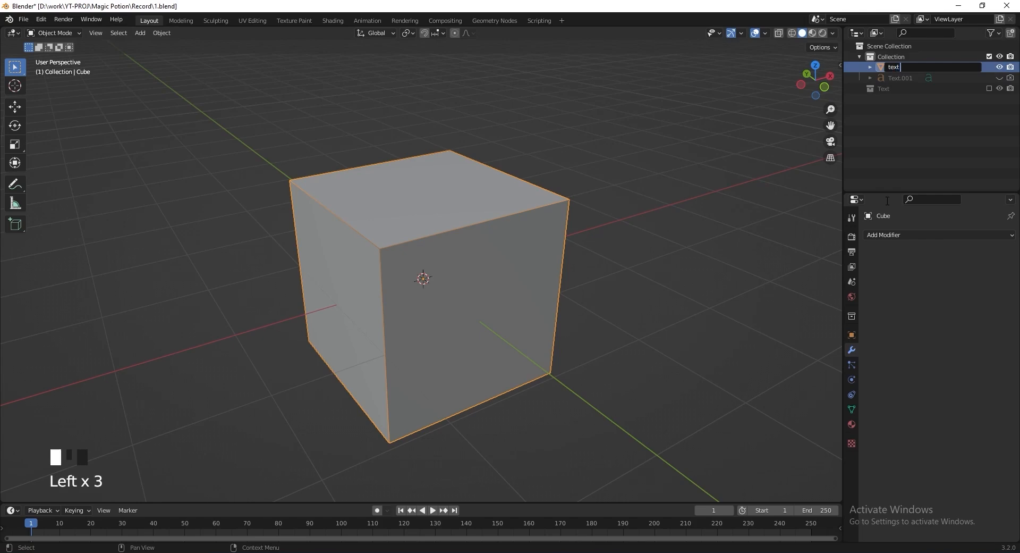
text( animation)
key(Return)
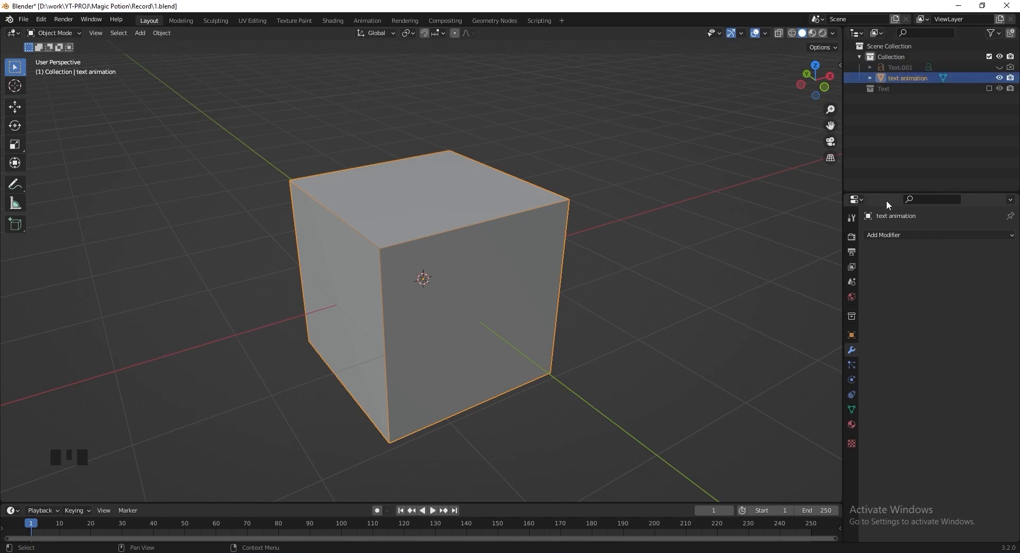
Split the viewport horizontally, make the lower area a Geometry Node Editor, create a new node tree for the cube, and hide the sidebar
drag(2, 498, 4, 248)
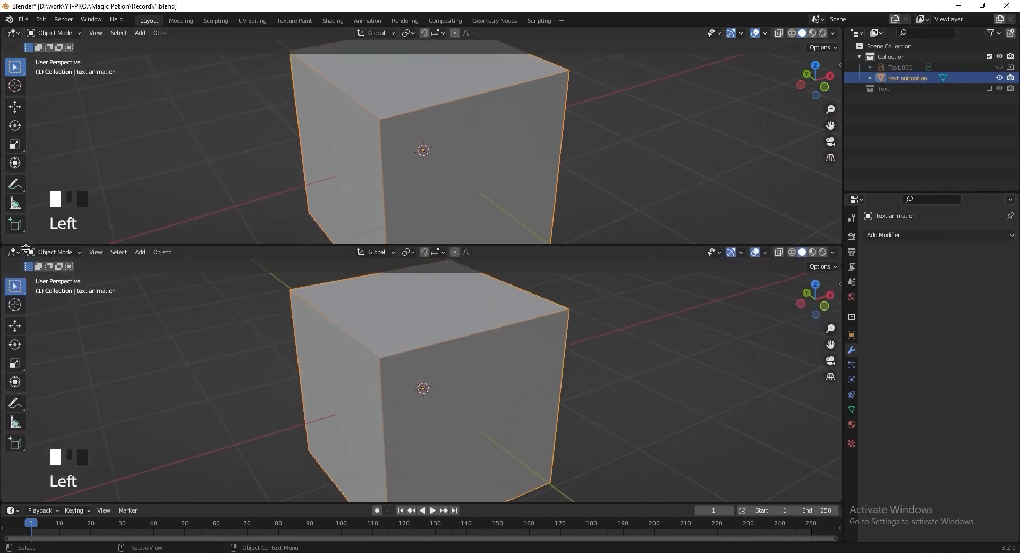
click(13, 256)
click(34, 344)
click(397, 256)
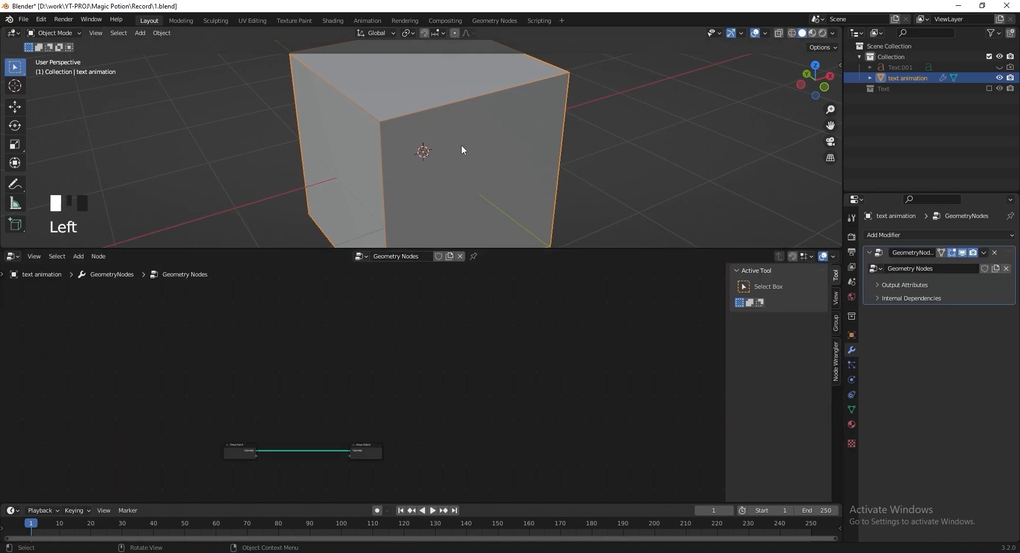
scroll(461, 145, down, 2)
scroll(420, 367, up, 10)
scroll(420, 382, up, 4)
key(n)
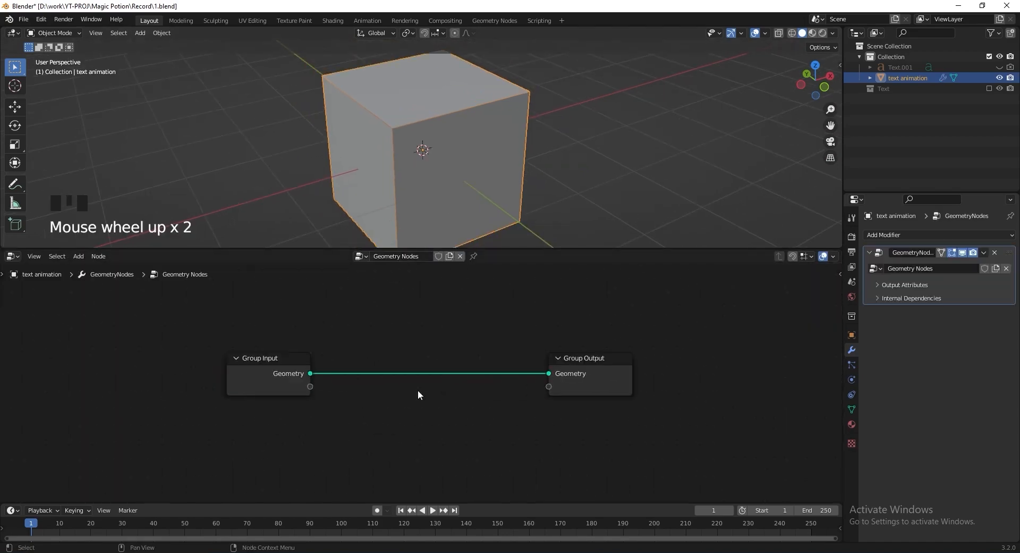
scroll(418, 390, up, 5)
Bring the Text collection into the node tree as Collection Info with Separate Children enabled, and connect its geometry to the Group Output
drag(883, 89, 180, 432)
scroll(346, 415, down, 2)
middle_drag(345, 413, 360, 337)
click(269, 433)
drag(311, 380, 568, 301)
scroll(518, 384, up, 2)
shift+middle_drag(456, 207, 432, 159)
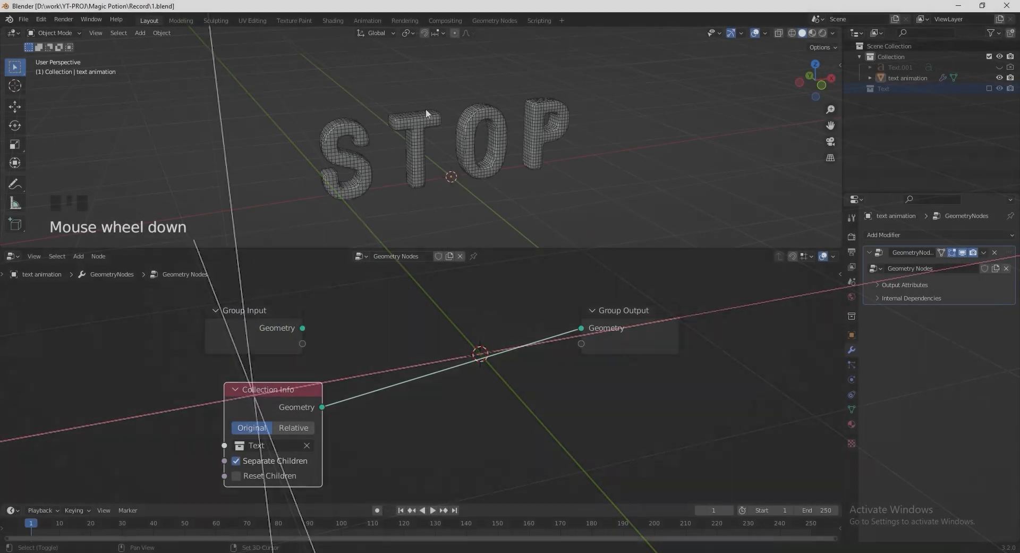
Add a Plain Axes empty at the world origin and rename it "Effector"
key(shift+a)
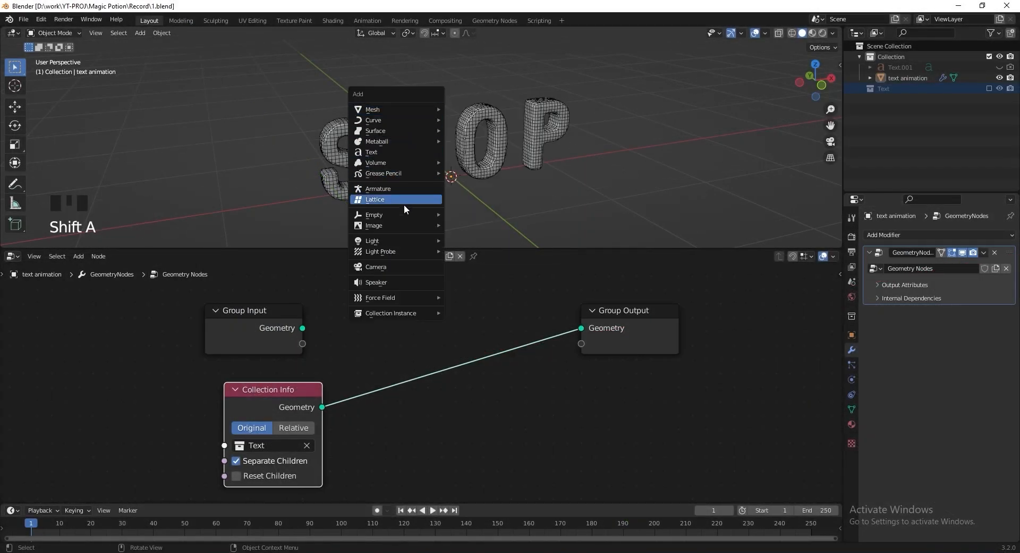
mouse_move(404, 215)
click(470, 214)
shift+middle_drag(472, 181, 463, 175)
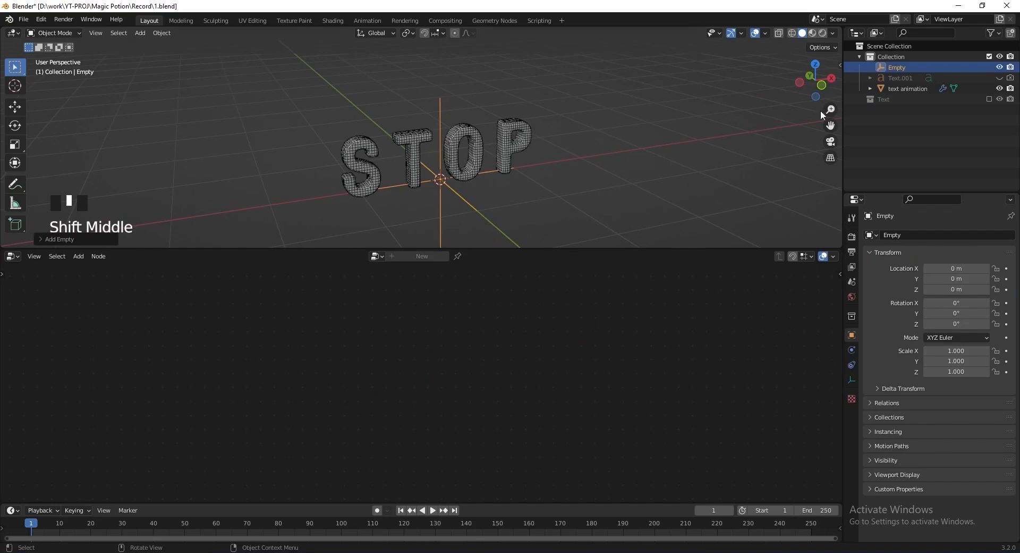
double_click(898, 66)
text(Effector)
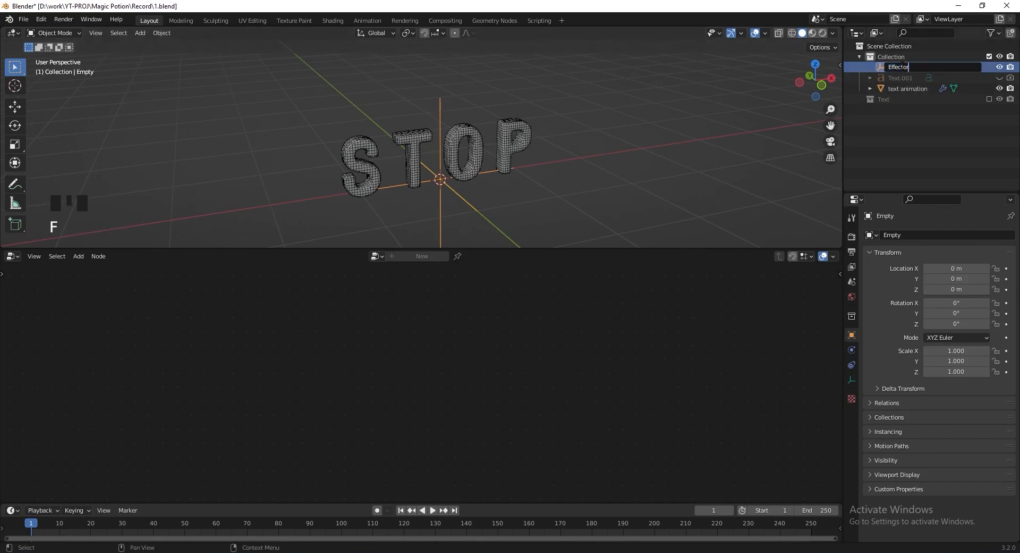
key(Return)
Bring the Effector empty into the text animation node tree as Object Info, place it below Collection Info, and save the file
click(908, 88)
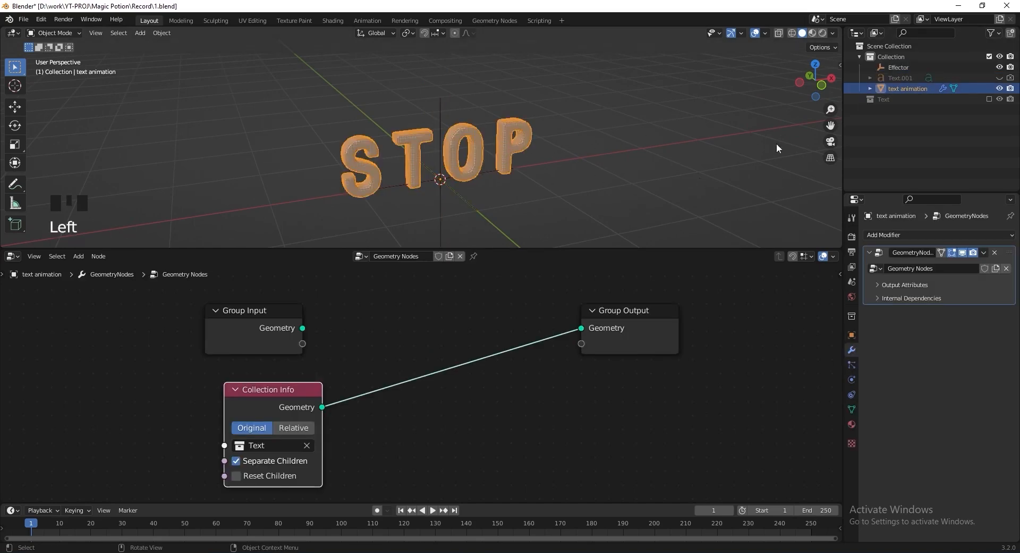
drag(892, 68, 430, 417)
scroll(450, 417, down, 3)
middle_drag(499, 407, 529, 328)
drag(500, 363, 342, 461)
drag(619, 281, 642, 347)
middle_drag(466, 405, 459, 373)
key(ctrl+s)
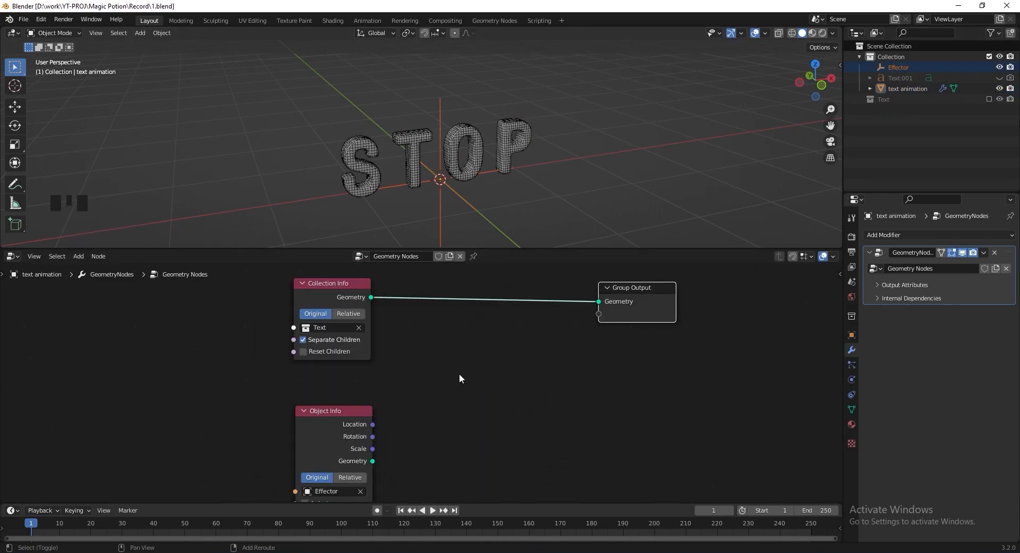
Insert a Scale Instances node between Collection Info and Group Output
key(shift+a)
mouse_move(446, 413)
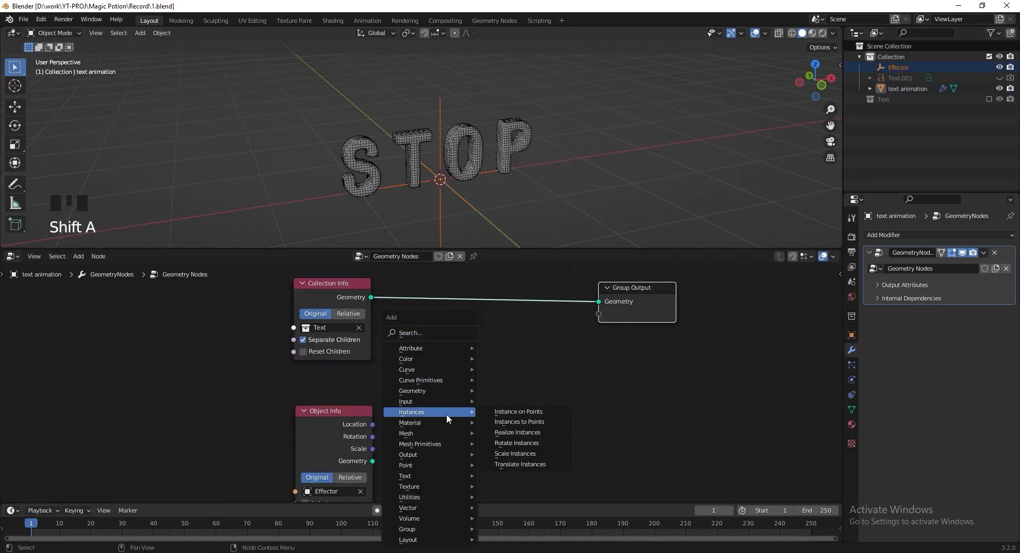
click(519, 453)
click(468, 285)
click(460, 342)
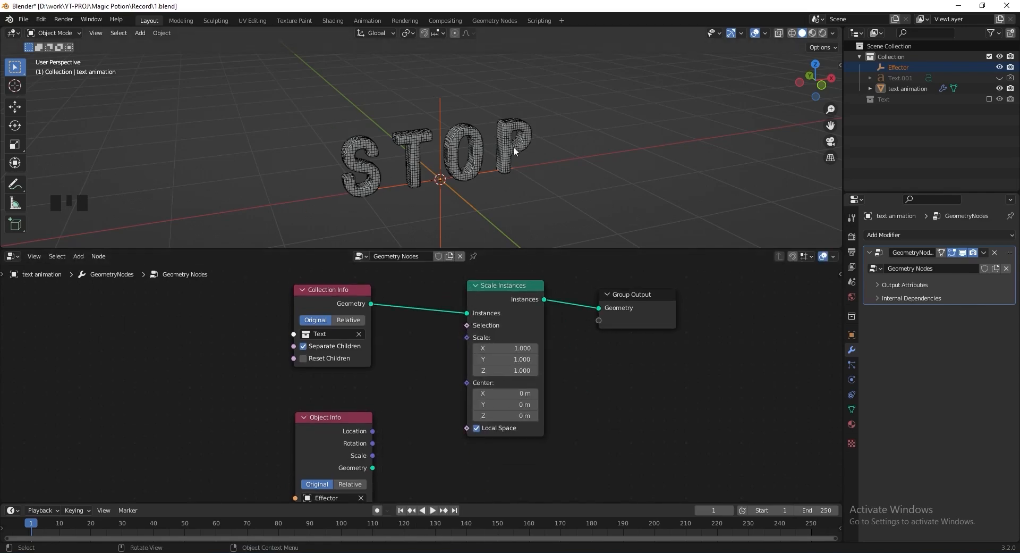
Add a Position node between Collection Info and Object Info and connect its output to the Scale input of Scale Instances
key(shift+a)
mouse_move(675, 385)
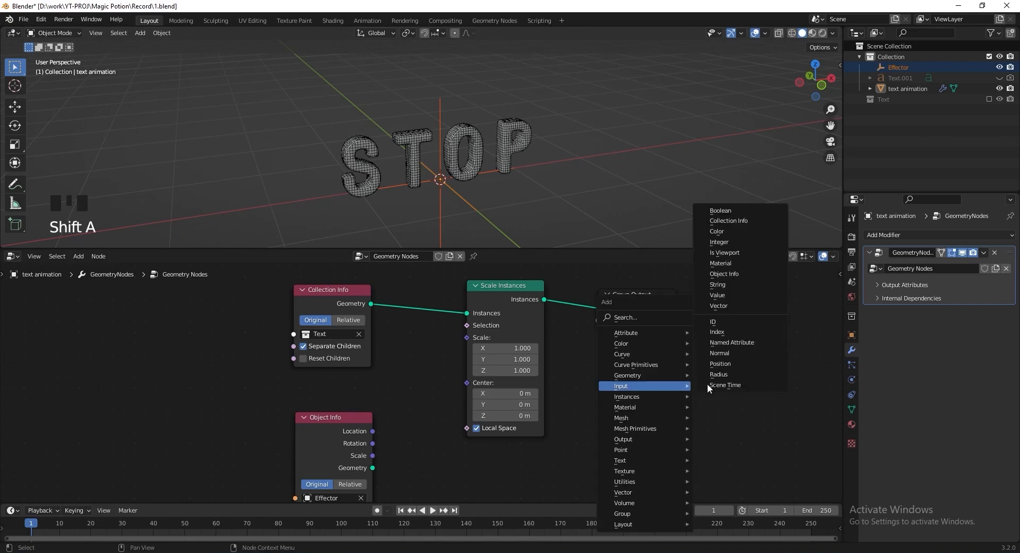
click(722, 364)
click(393, 396)
drag(393, 396, 467, 338)
drag(346, 393, 340, 393)
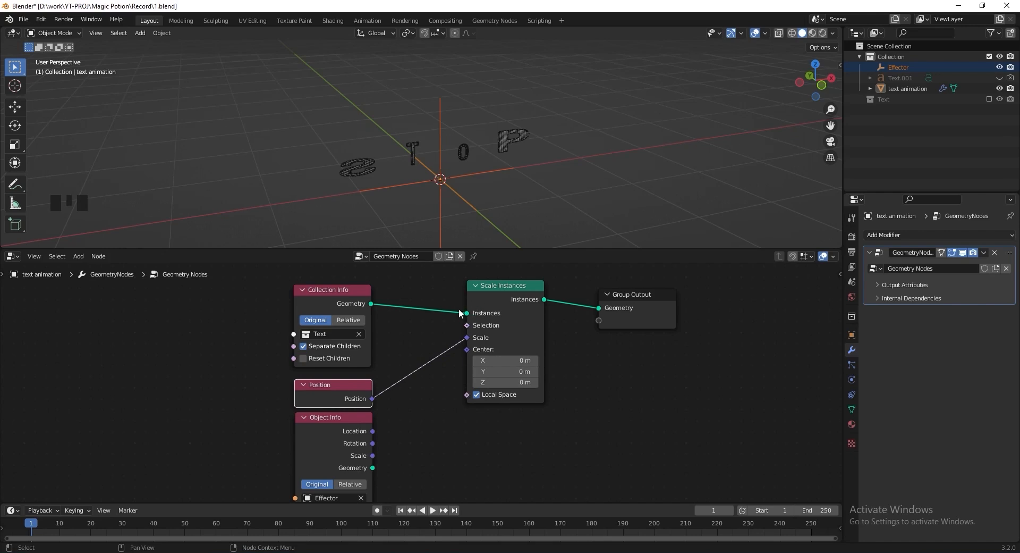
mouse_move(320, 299)
mouse_down()
mouse_move(315, 305)
mouse_move(323, 283)
mouse_move(324, 303)
mouse_up()
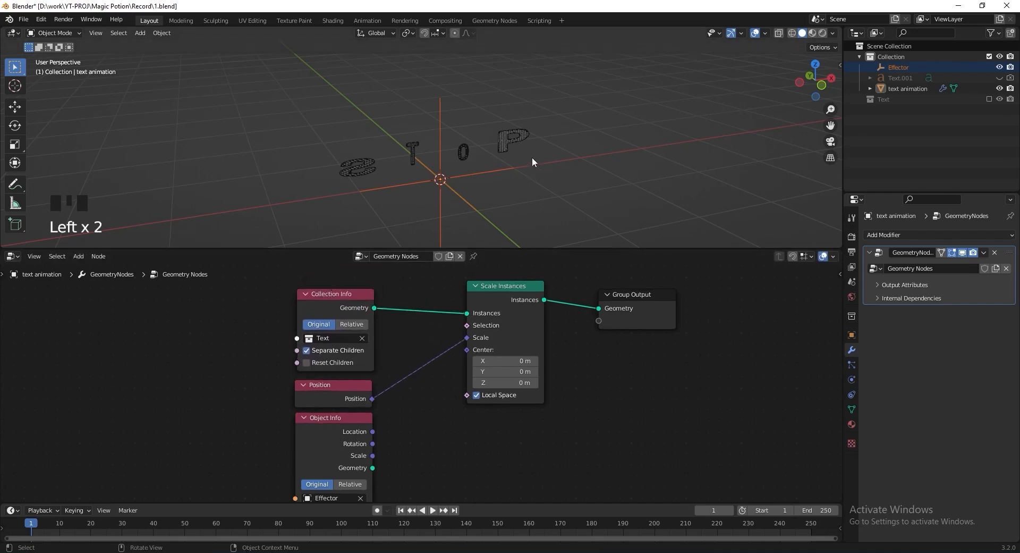
Insert a Vector Math Add node between Position and Scale Instances, and connect the Effector's Location to its second vector input
key(shift+a)
key(s)
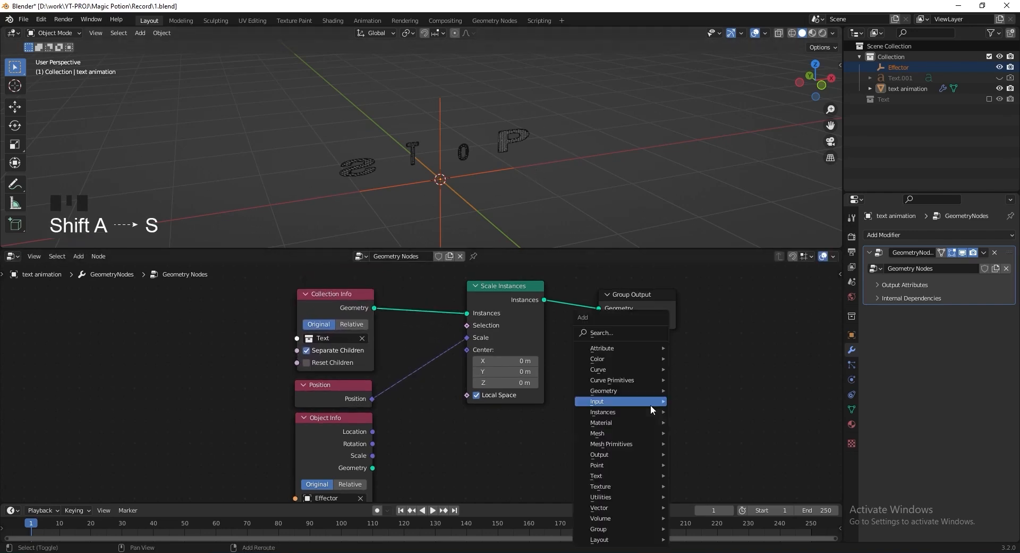
text(vecto)
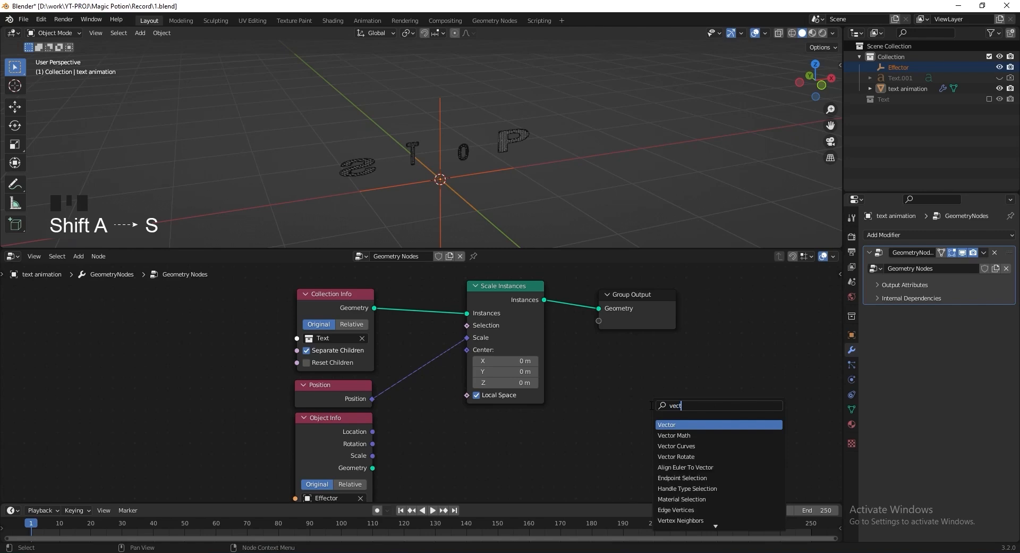
click(674, 435)
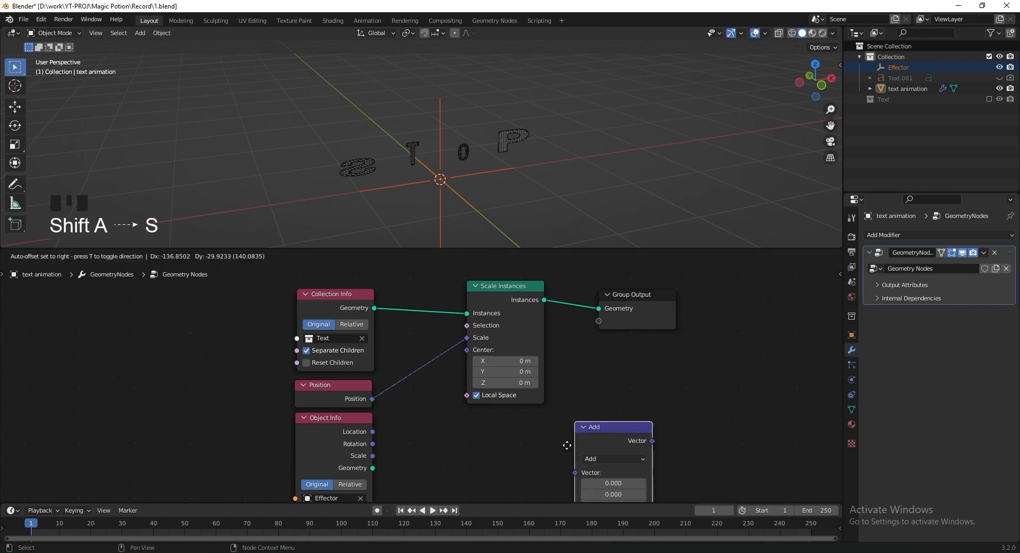
click(451, 372)
drag(373, 431, 419, 412)
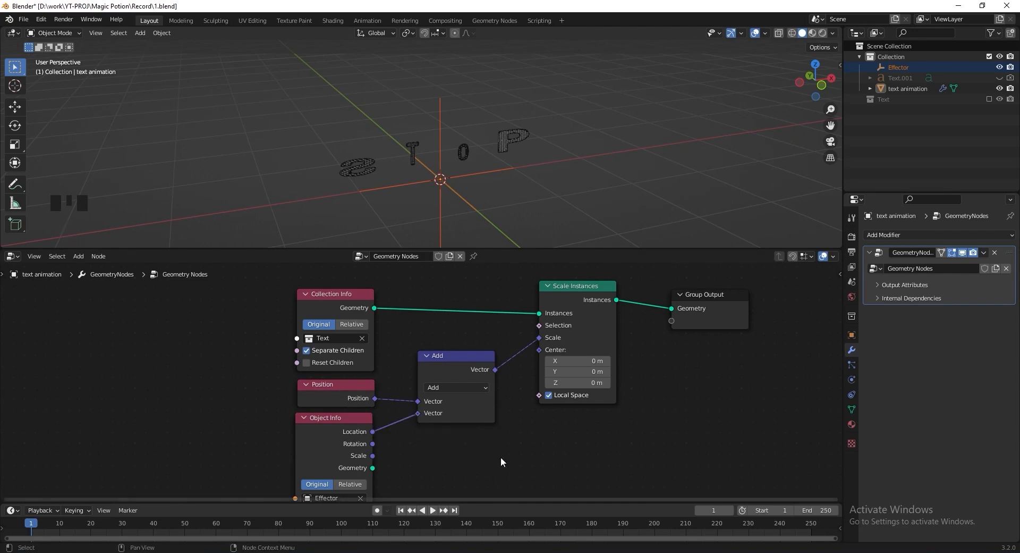
Duplicate the Add node after itself as Divide, connect the Effector's Scale to its second vector input, and save the file
click(445, 355)
key(shift+d)
click(565, 348)
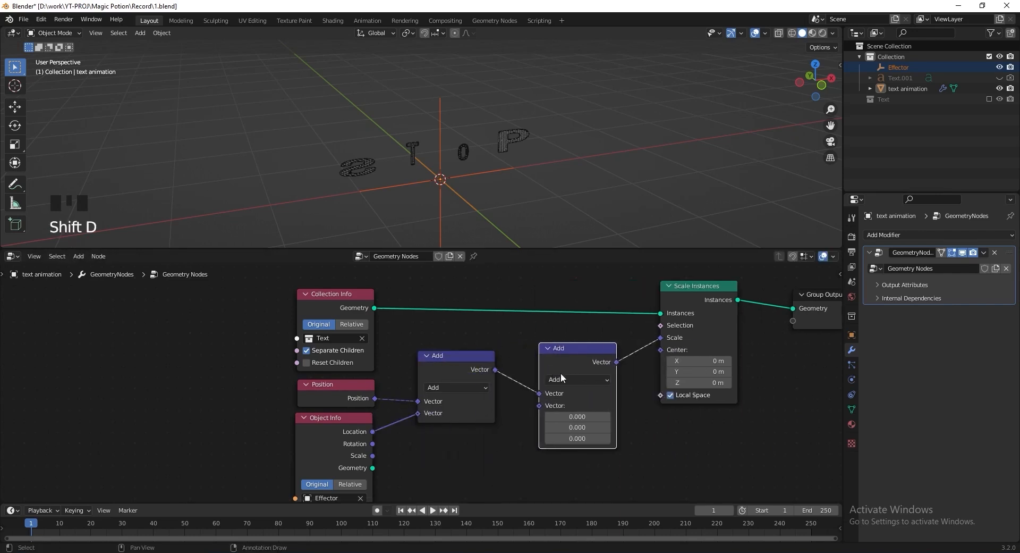
click(567, 378)
click(570, 330)
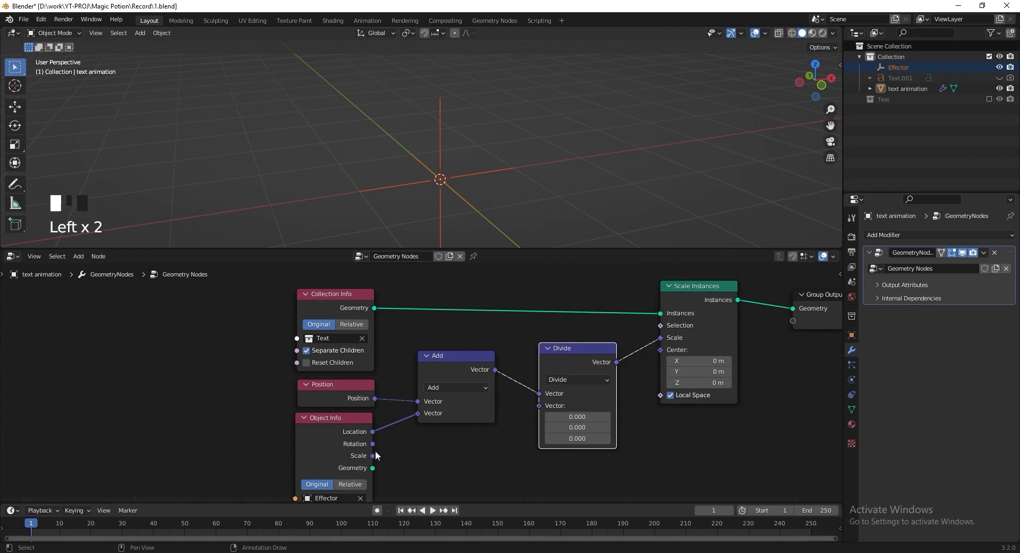
drag(374, 456, 539, 406)
key(ctrl+s)
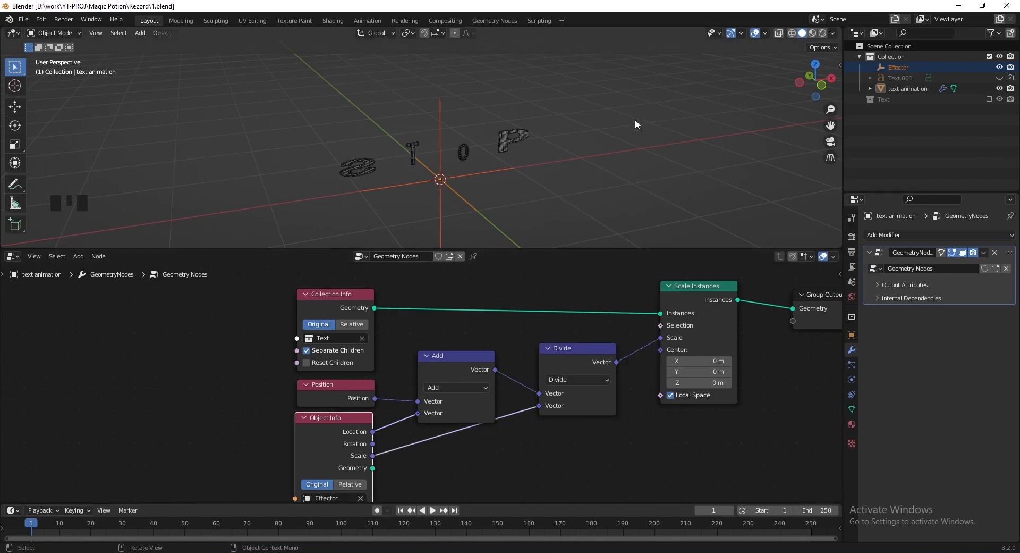
Insert a Separate XYZ node between Divide and Scale Instances, passing its X output to Scale
key(shift+a)
text(sepera)
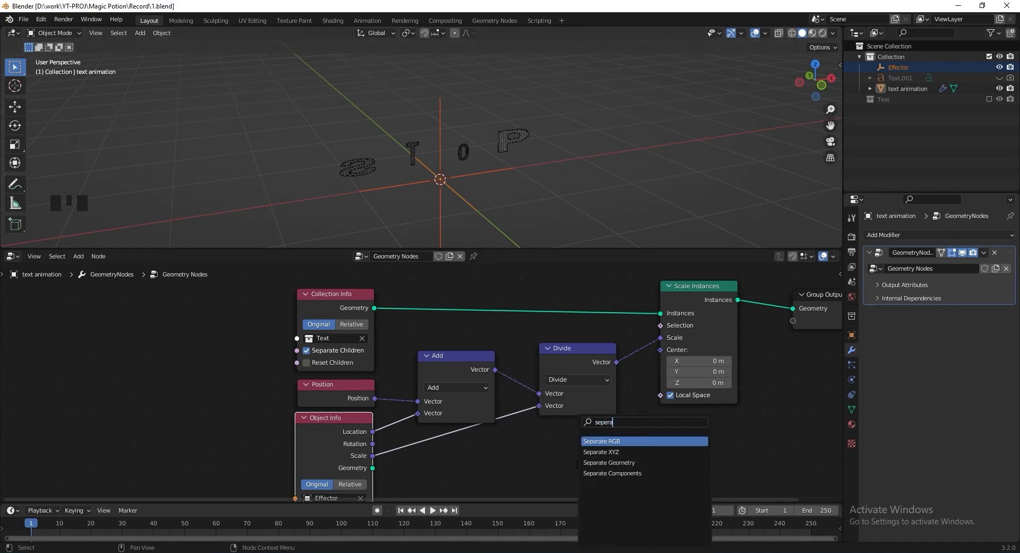
click(609, 451)
click(563, 372)
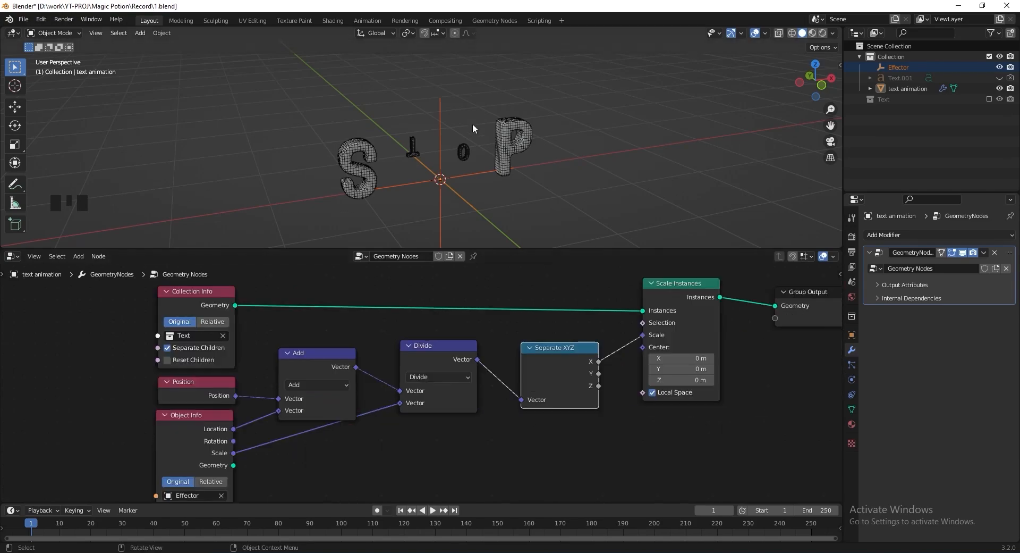
Try moving the Effector along the X axis to test the Separate XYZ scaling, and reselect the text animation object
click(475, 179)
key(g)
key(x)
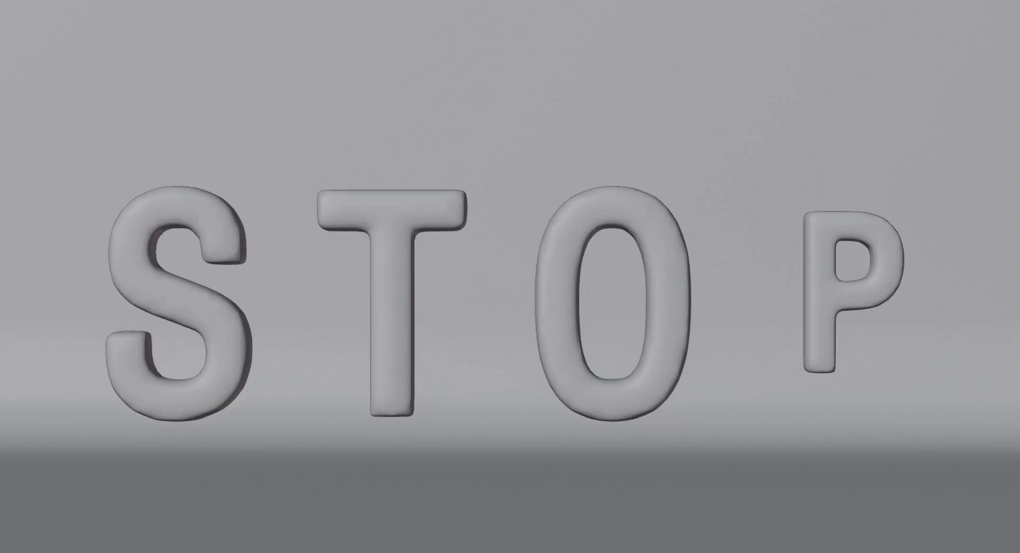
click(551, 437)
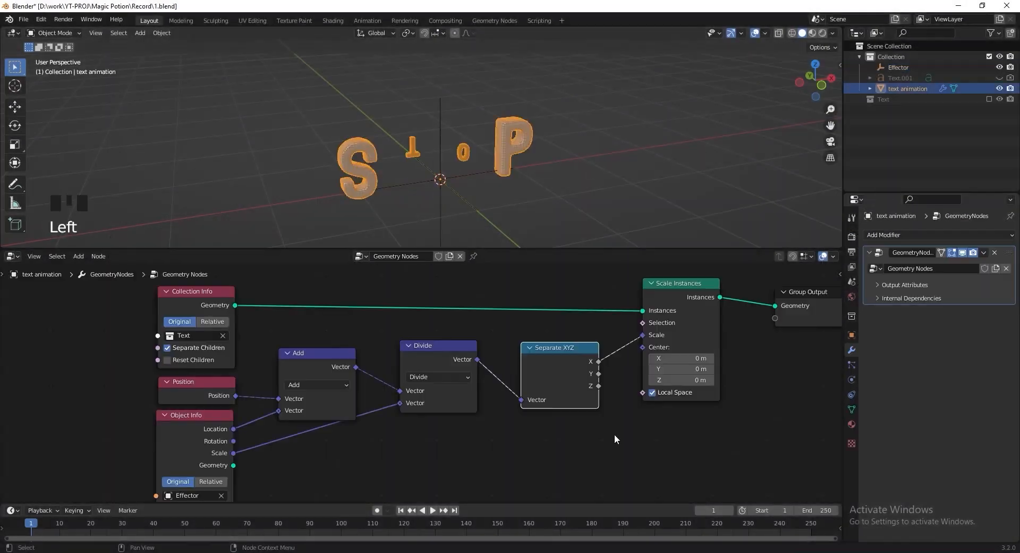
Insert a Float Curve node between the X output of Separate XYZ and the Scale input of Scale Instances
middle_drag(551, 437, 477, 434)
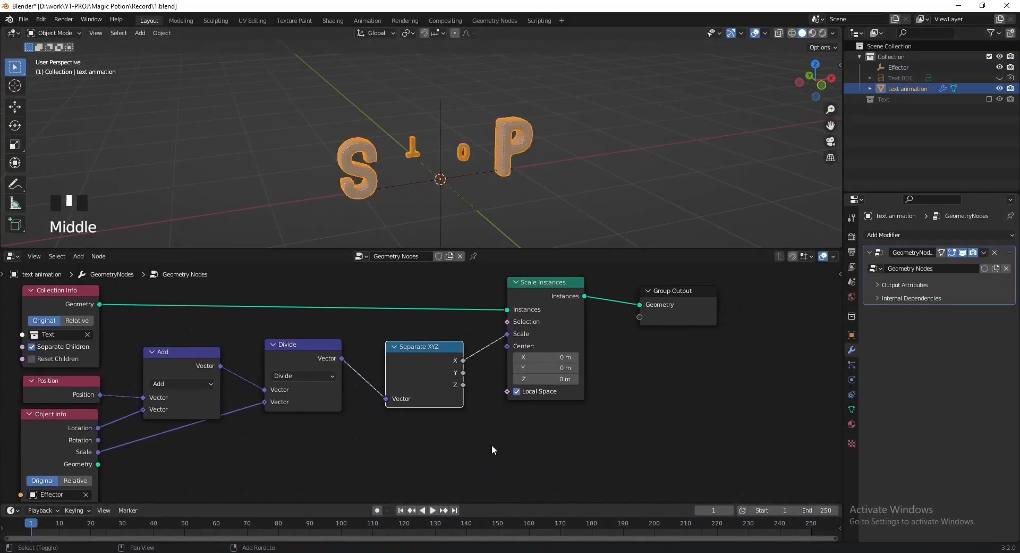
key(shift+a)
text(float)
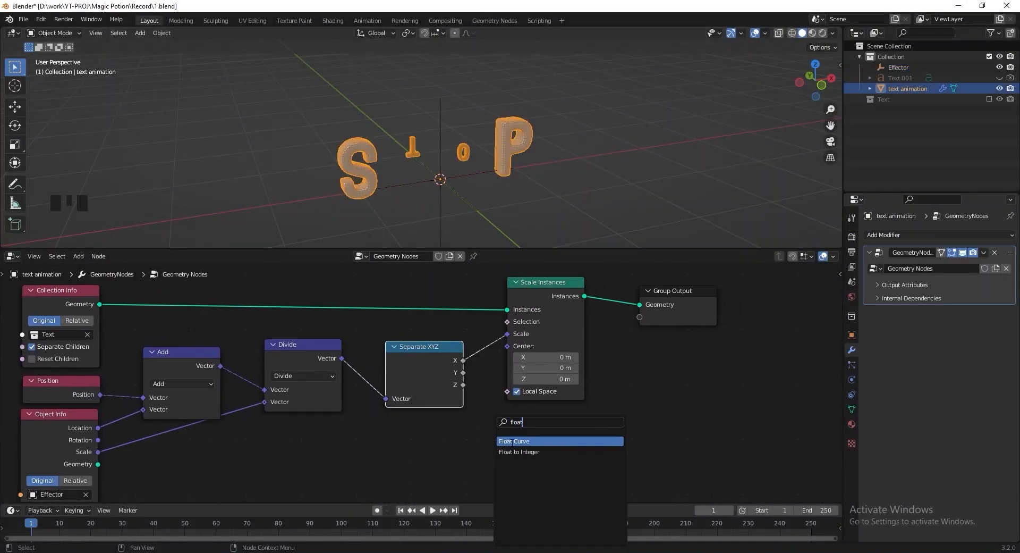
click(513, 442)
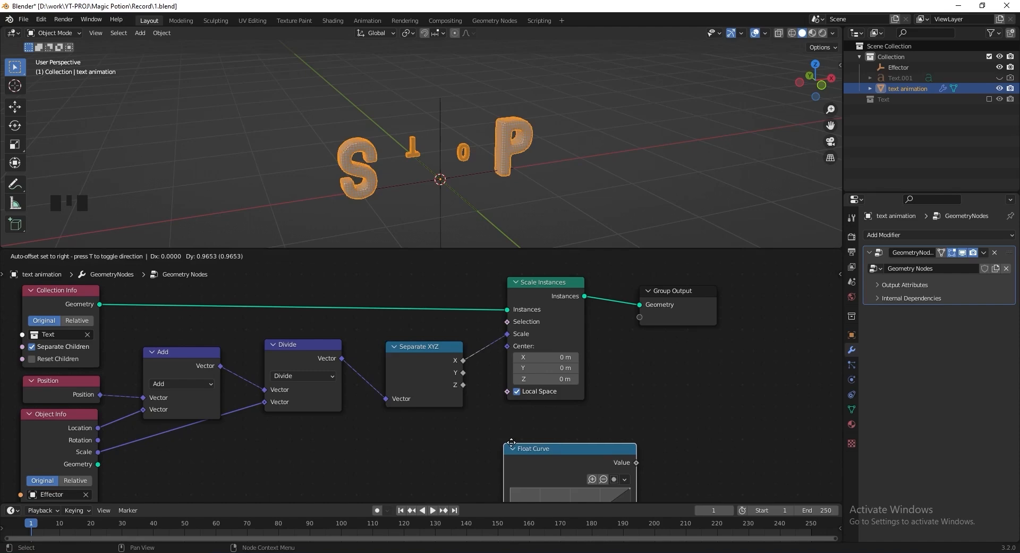
click(489, 349)
Try moving the Effector along the X axis to test how the Float Curve drives the letter scaling
click(461, 180)
key(g)
key(x)
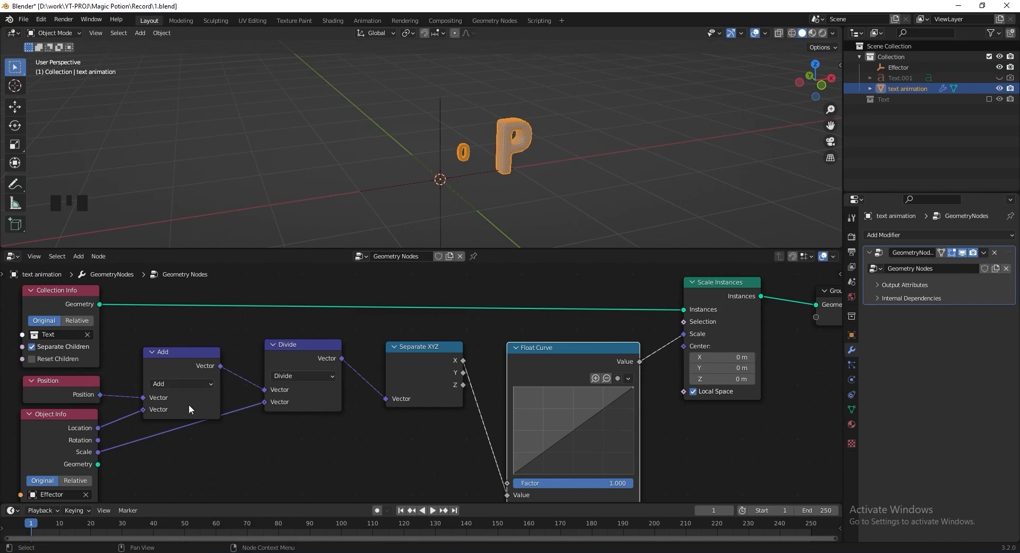
Change the vector Add node that combines Position with the Effector's Location to Subtract
click(192, 383)
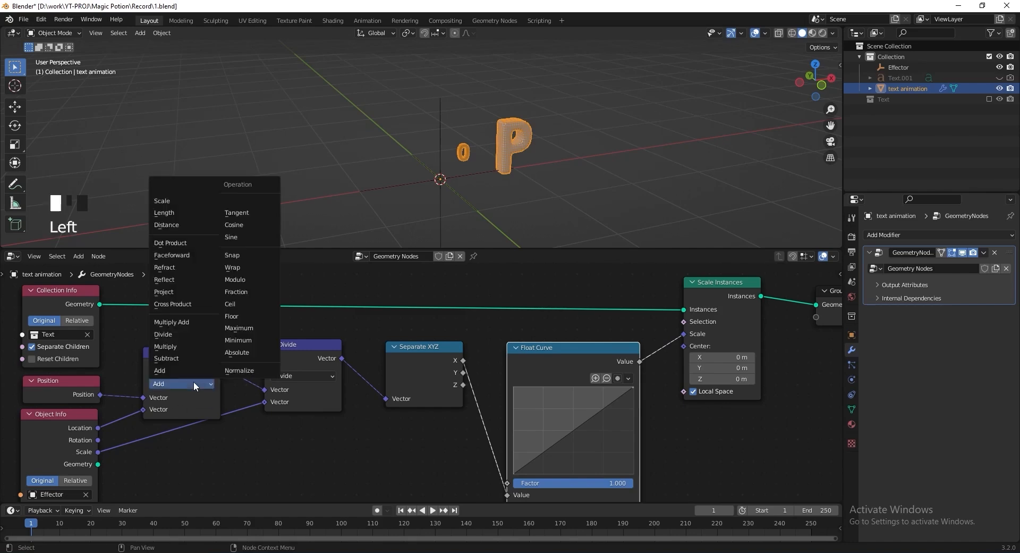
click(194, 358)
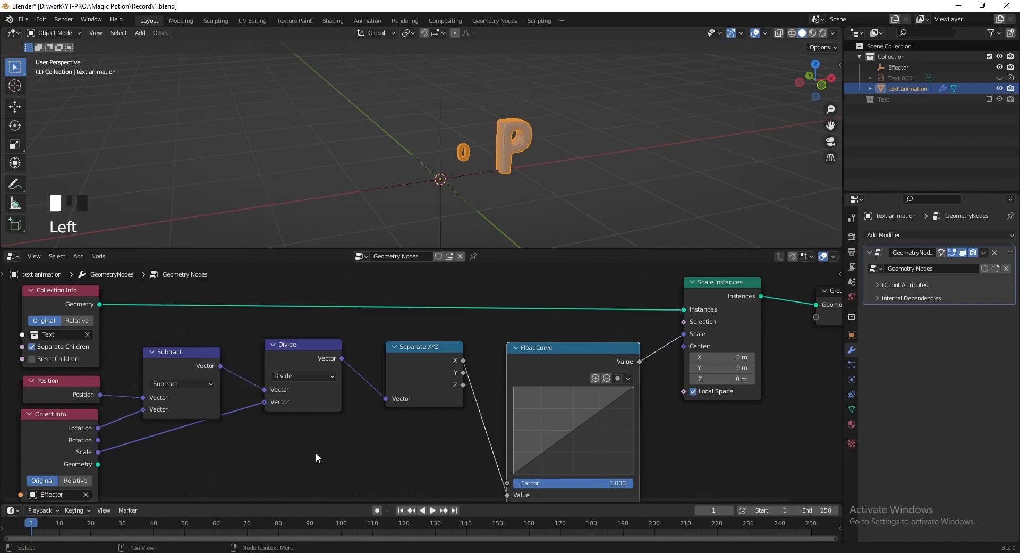
Try moving the Effector about 1.18 m along X, undo the move, and reselect the text animation object
click(440, 179)
key(g)
key(x)
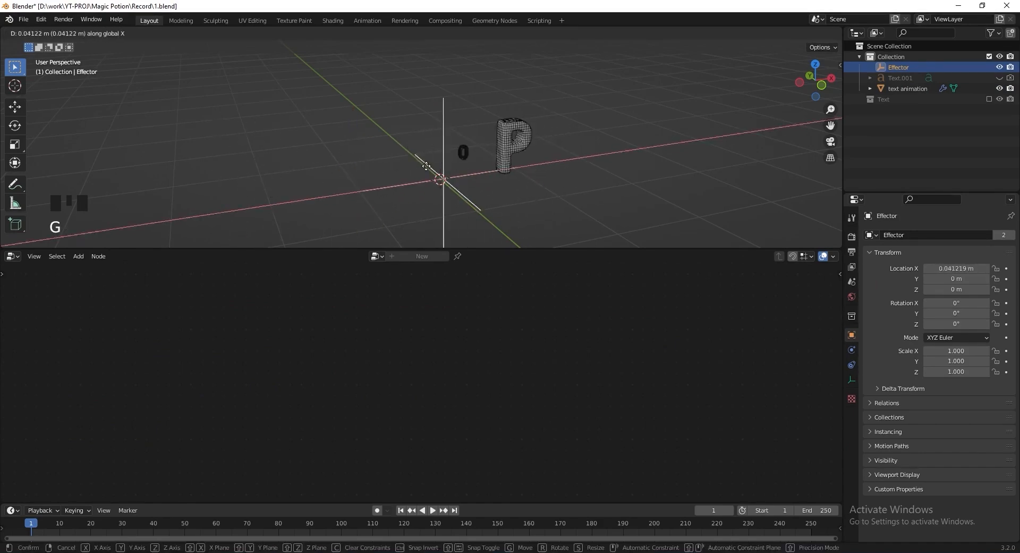
click(558, 144)
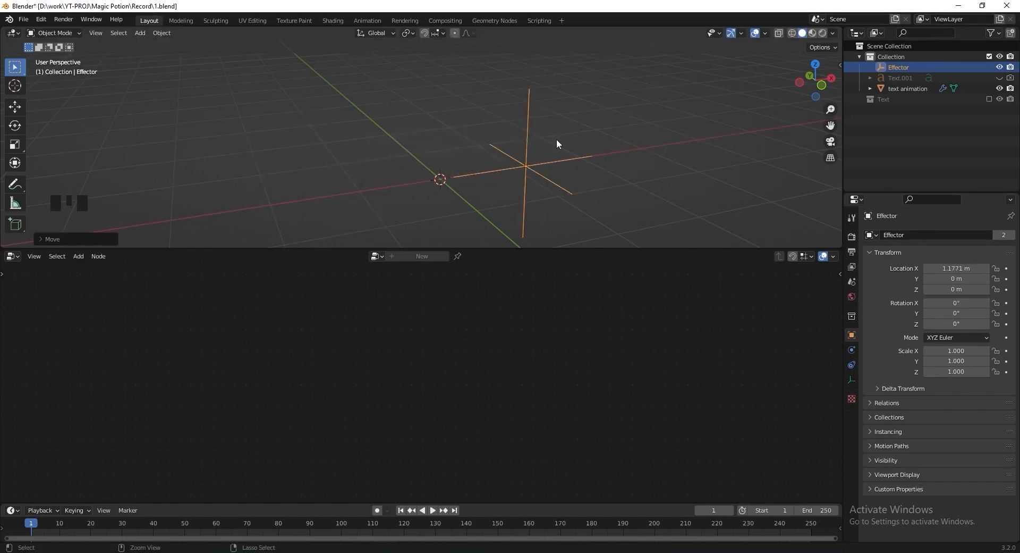
key(ctrl+z)
click(522, 147)
Insert a Math node between Separate XYZ and Float Curve, set to Multiply with a value of -1
middle_drag(505, 412, 458, 385)
key(shift+a)
text(sadd)
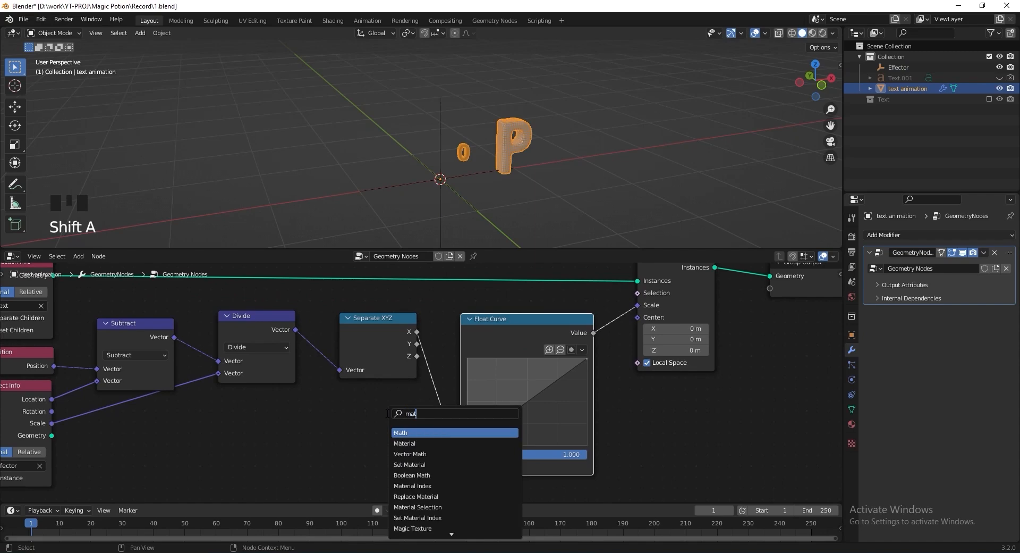
key(Return)
click(462, 394)
click(487, 409)
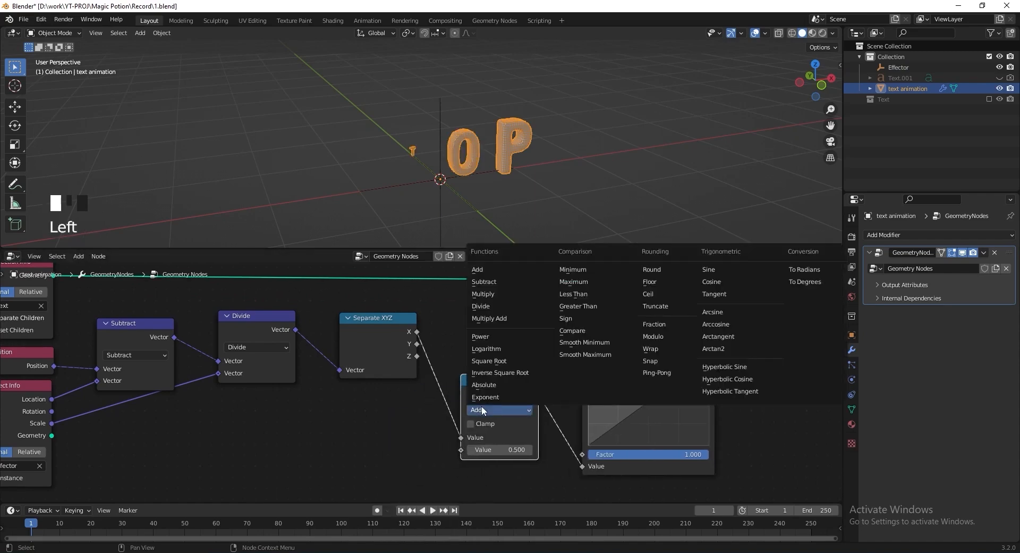
click(502, 299)
click(498, 448)
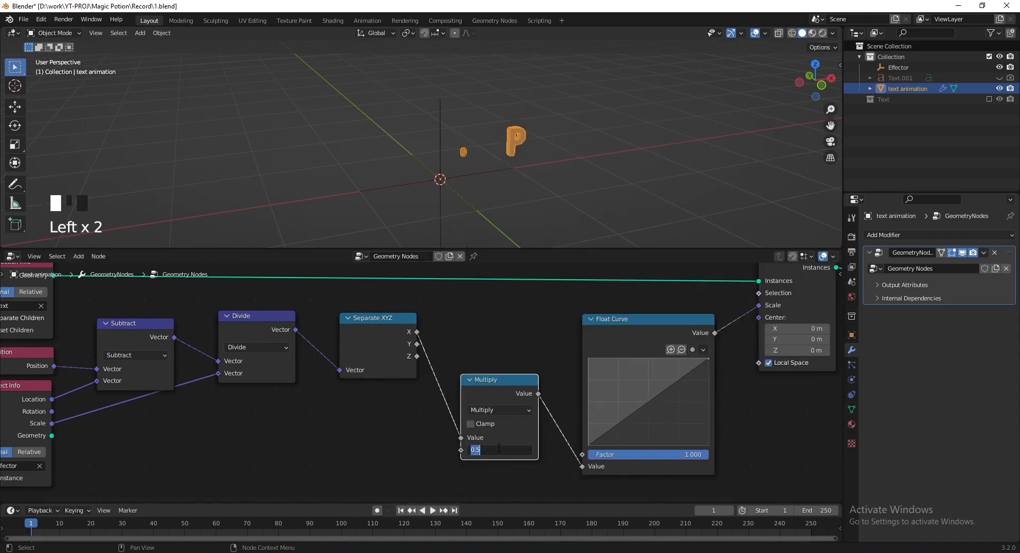
text(-1)
key(Return)
Try moving the Effector along the X axis to test the letter scaling with the Multiply node in place
click(474, 174)
key(g)
key(x)
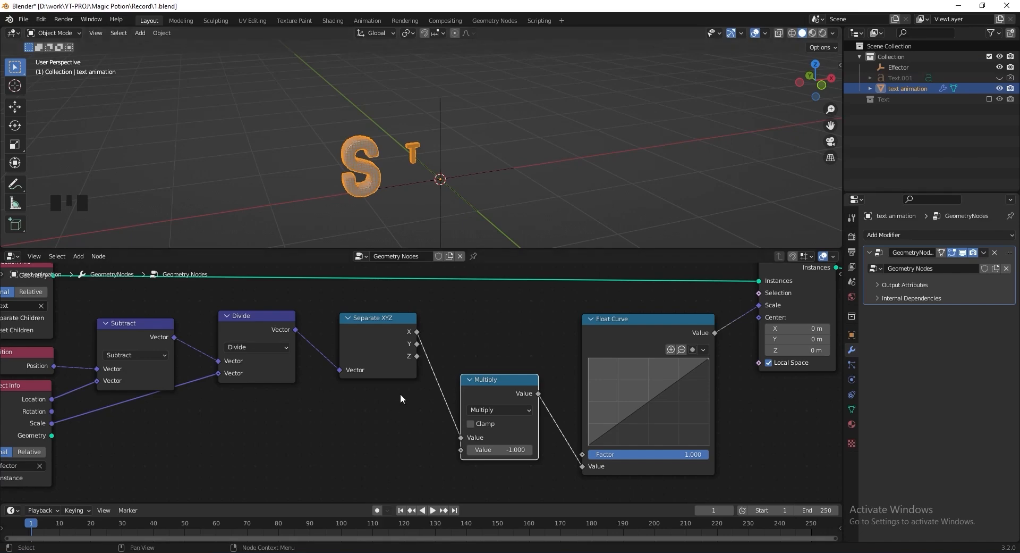
Group the nodes from Position and Object Info through Multiply in a frame labelled "Effector"
scroll(400, 394, down, 3)
drag(181, 368, 465, 493)
key(ctrl+j)
click(443, 437)
click(443, 437)
scroll(424, 381, up, 3)
key(F2)
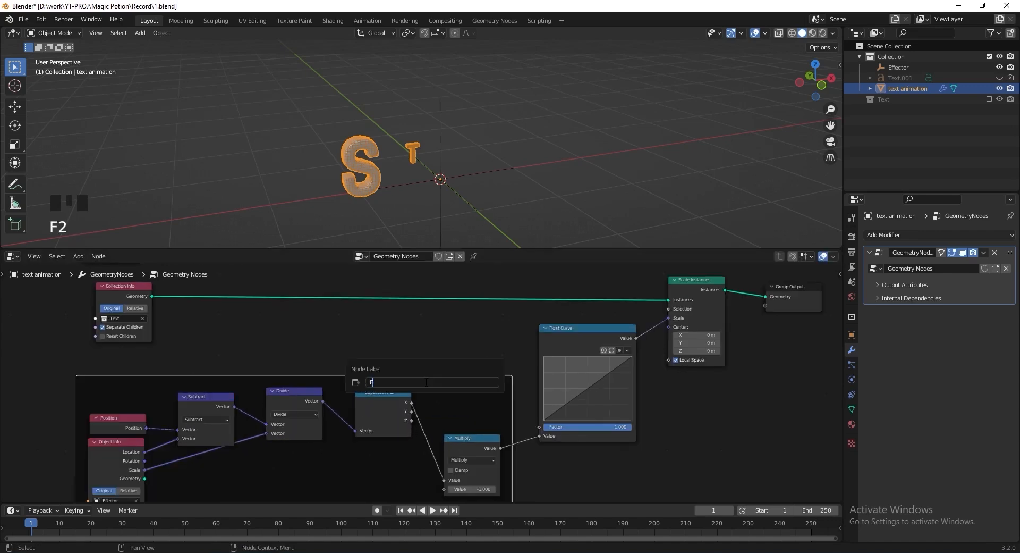
text(Effector)
key(Return)
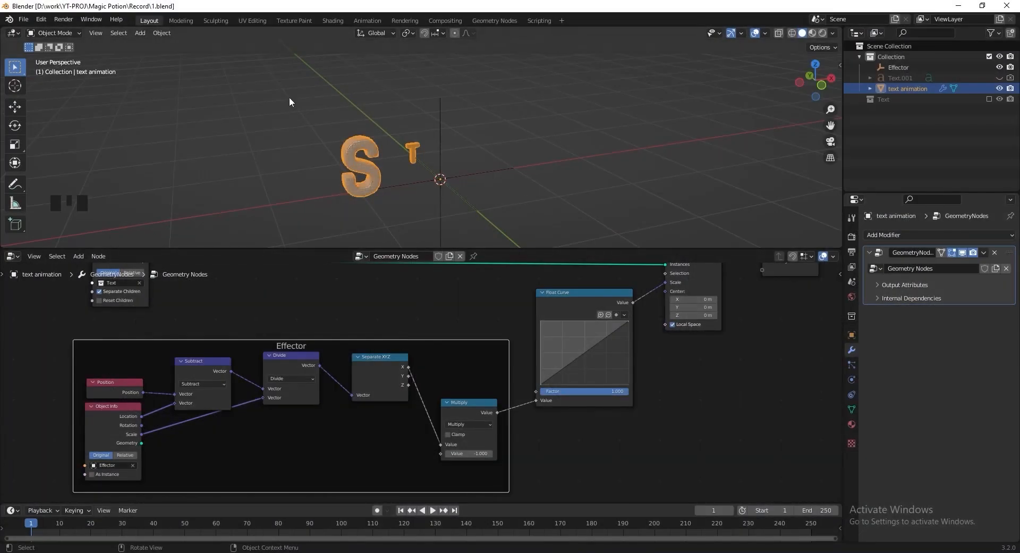
At frame 0, set the Effector's X location to -3 m and insert a single keyframe on it
click(490, 168)
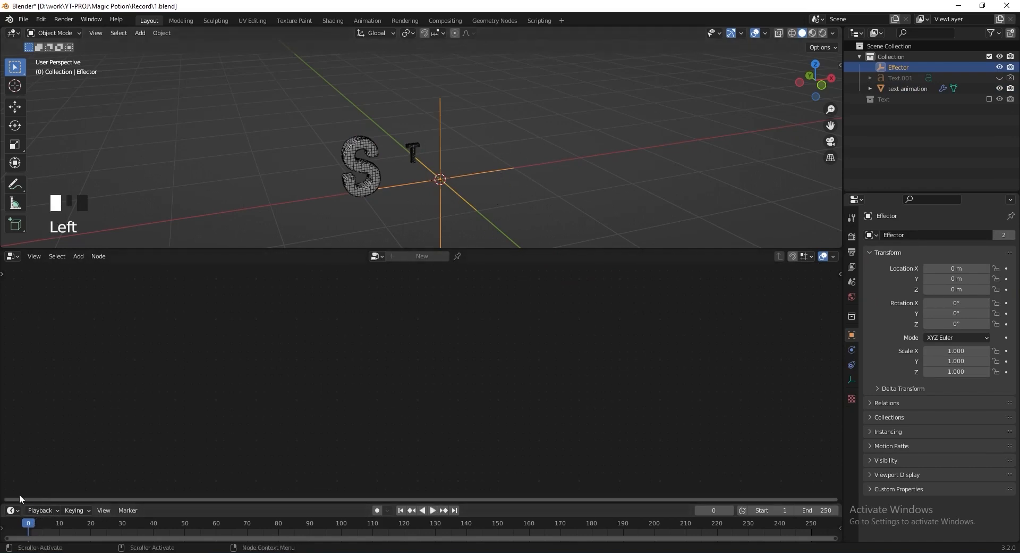
key(n)
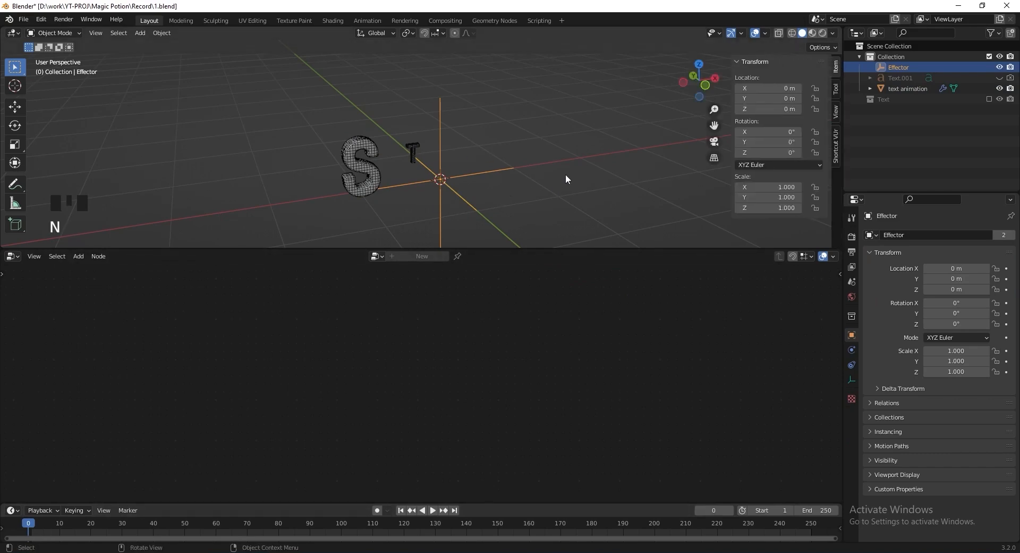
click(775, 88)
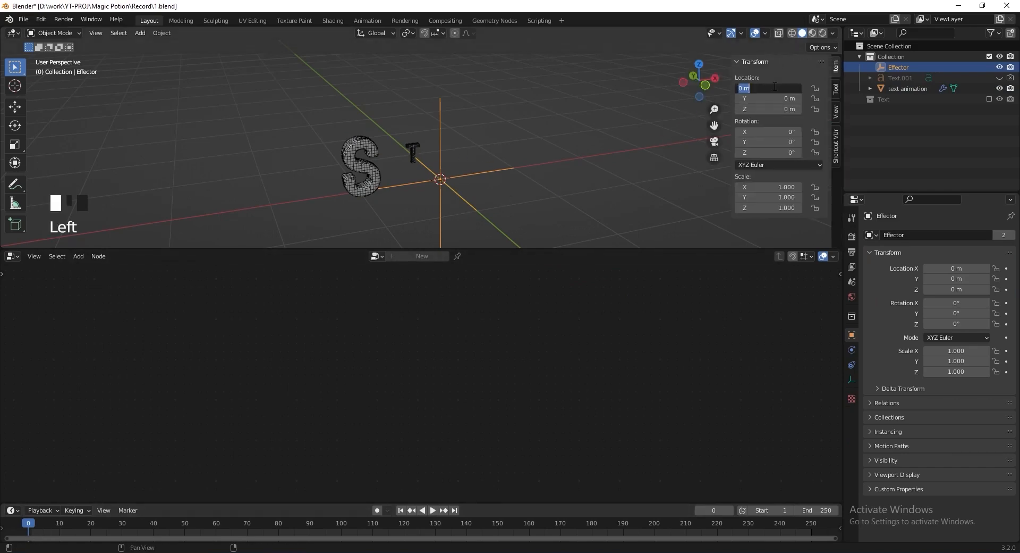
text(-3)
key(Return)
right_click(775, 88)
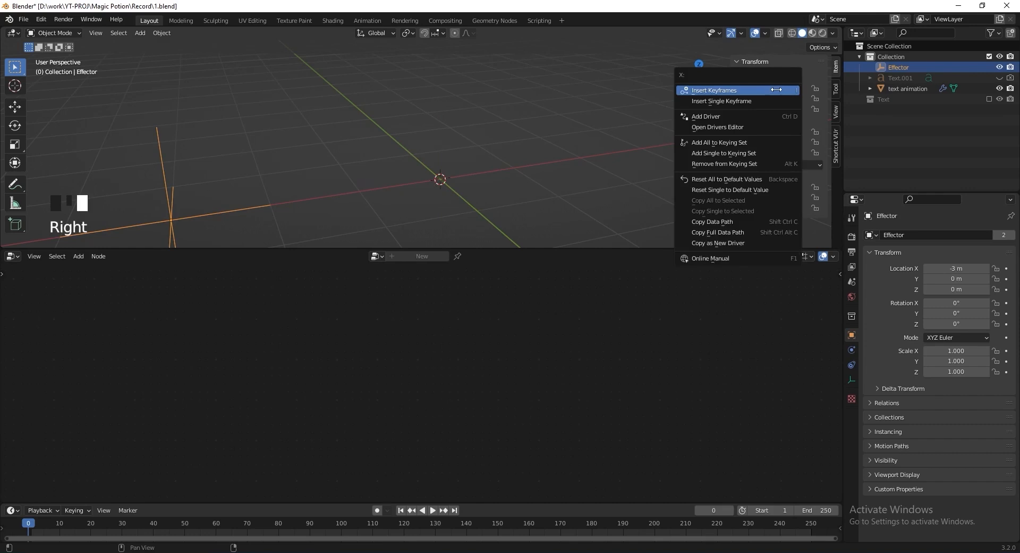
click(733, 104)
middle_drag(467, 165, 479, 151)
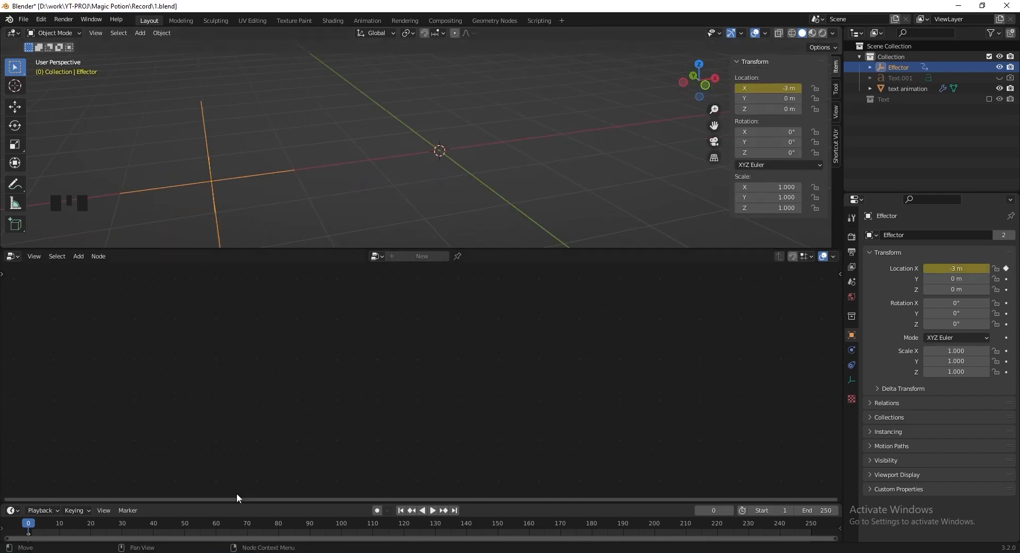
At frame 80, set the Effector's X location to 3.5 m and insert a single keyframe on it
drag(164, 525, 181, 527)
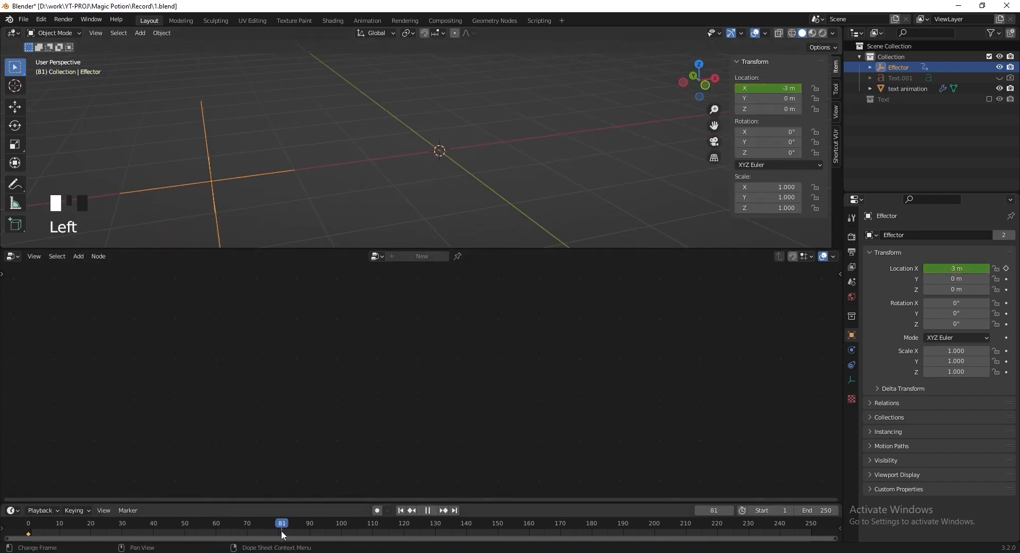
drag(282, 534, 280, 534)
click(748, 89)
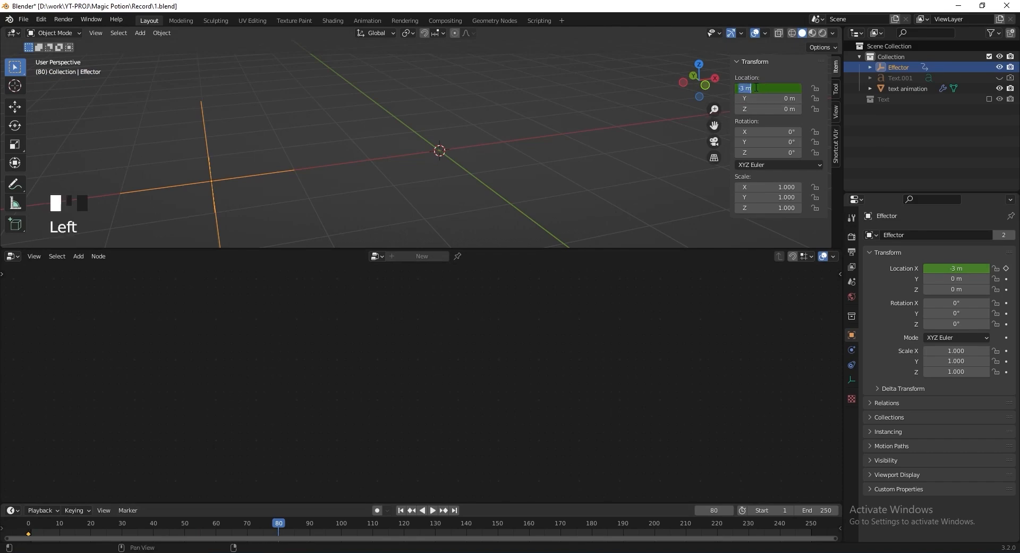
text(3.5)
key(Return)
right_click(756, 87)
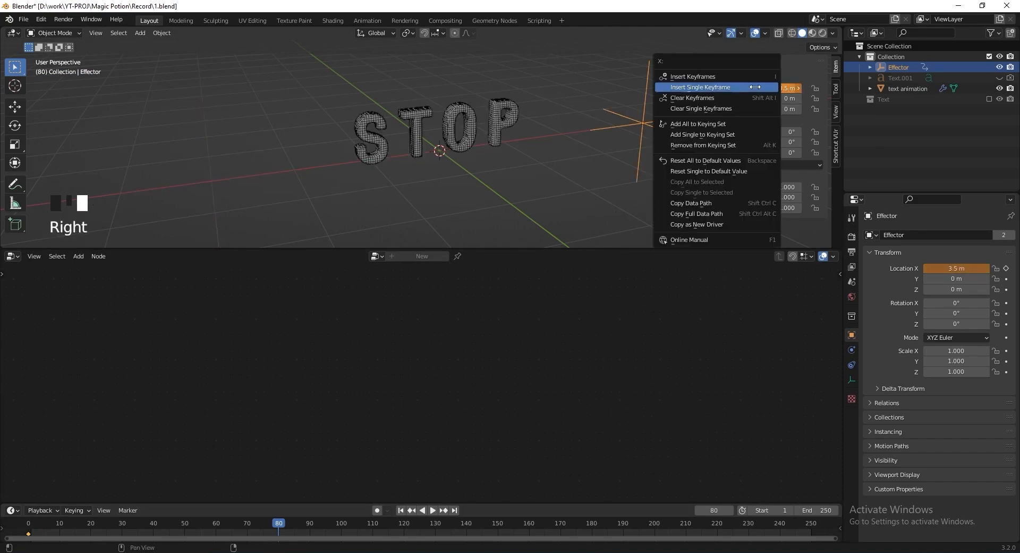
click(755, 87)
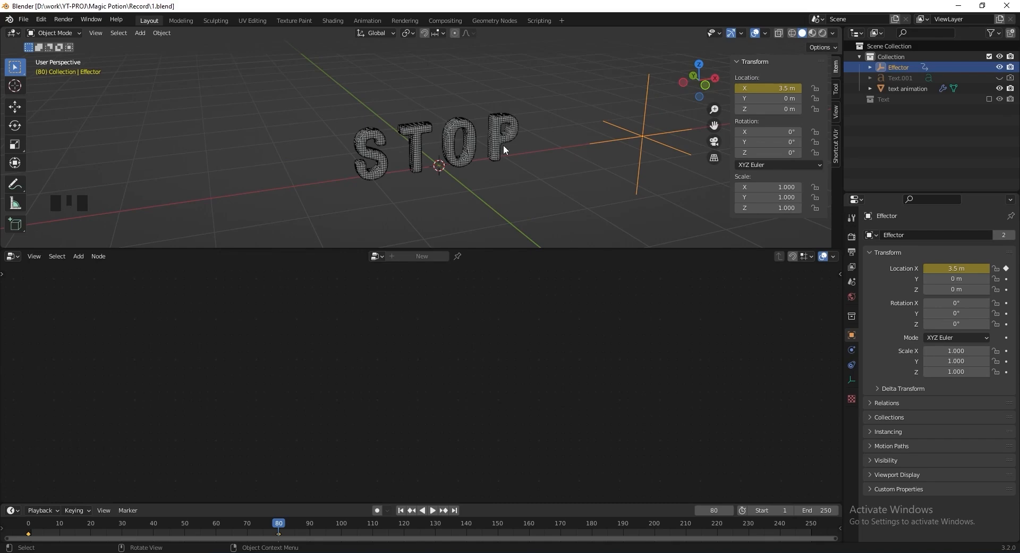
Shape the text's Float Curve into a bounce with points at about (0.14, 1.0), (0.37, 0.69), (0.61, 1.0) and (0.85, 0.94), and save the file
click(503, 145)
middle_drag(457, 375, 384, 453)
scroll(486, 388, up, 5)
middle_drag(485, 387, 414, 394)
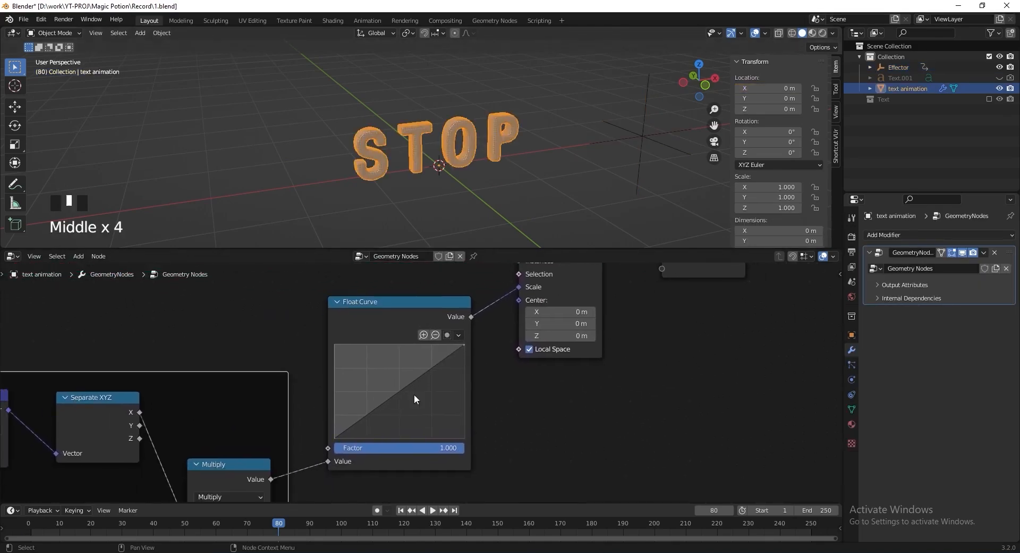
drag(362, 416, 352, 364)
mouse_move(366, 359)
mouse_down()
mouse_move(383, 409)
mouse_move(383, 373)
mouse_move(352, 345)
mouse_up()
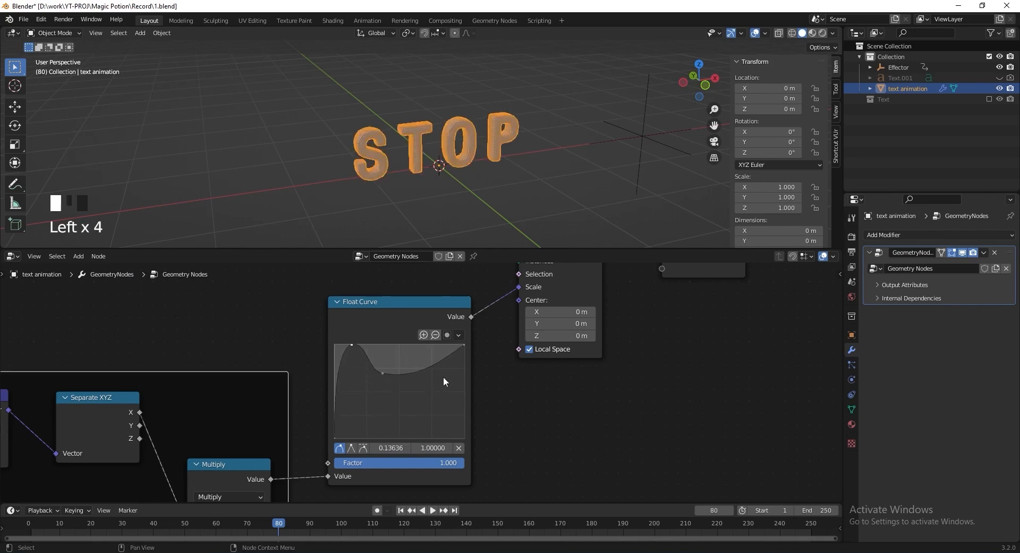
drag(412, 372, 412, 349)
click(446, 349)
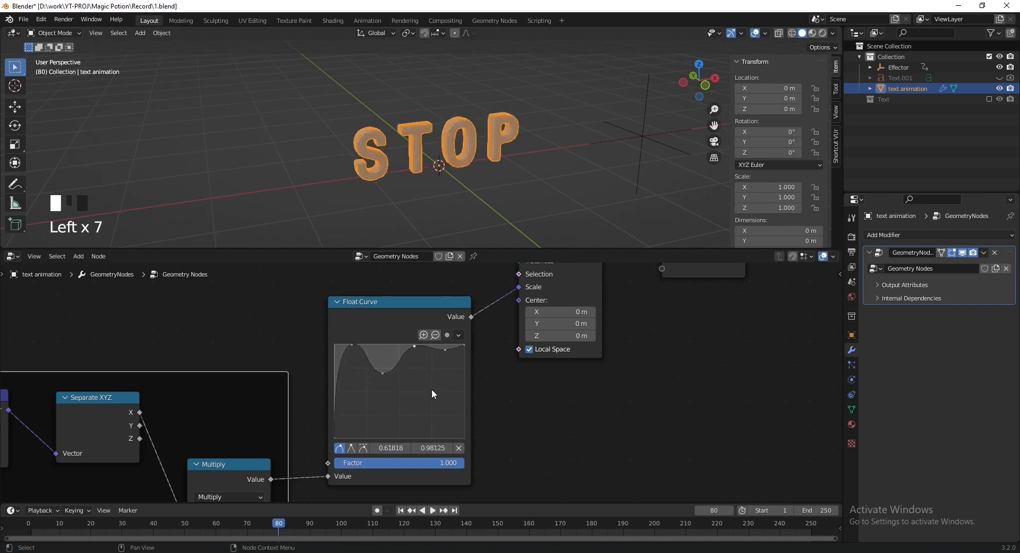
key(ctrl+s)
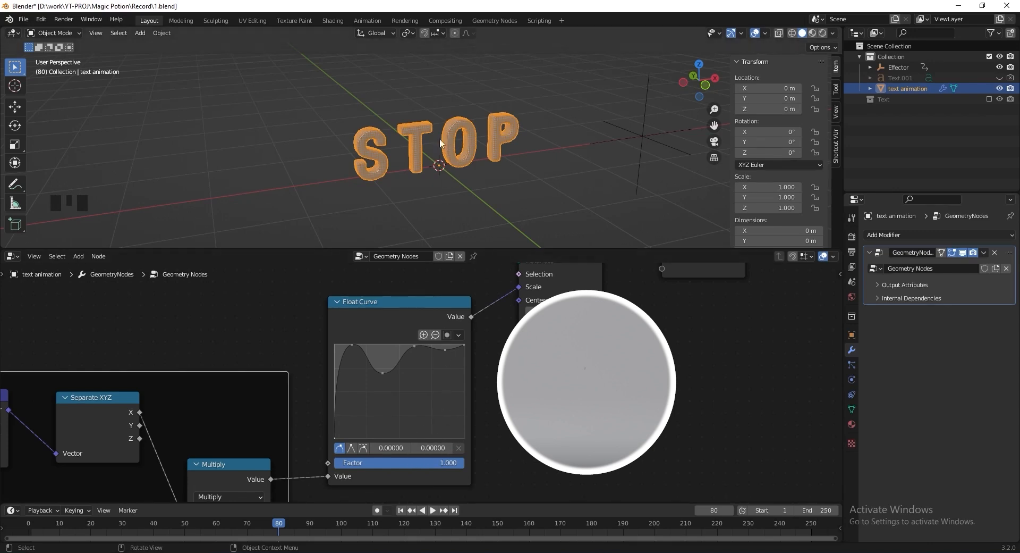
Examine the bounce points of the Float Curve one by one for the scale each gives the letters
click(352, 346)
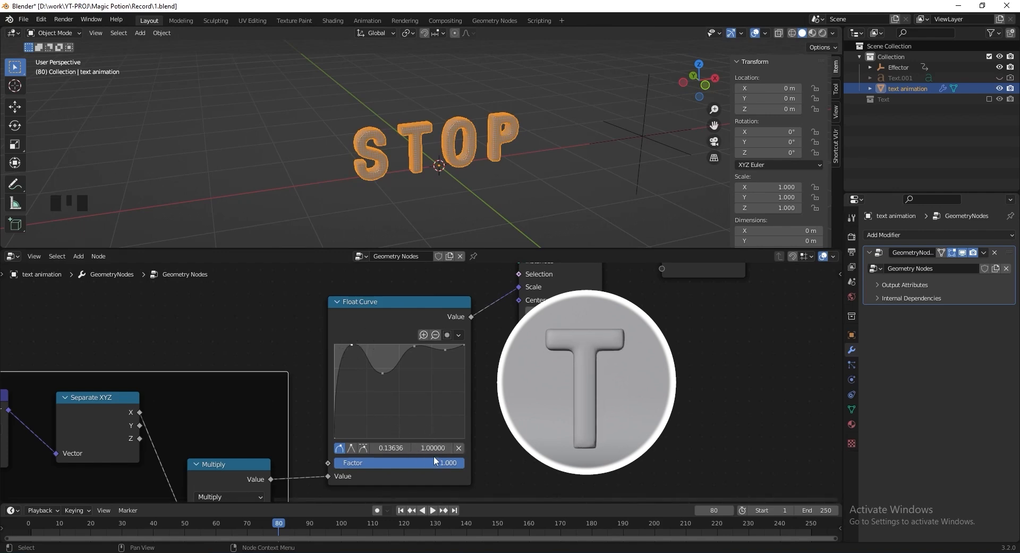
click(383, 373)
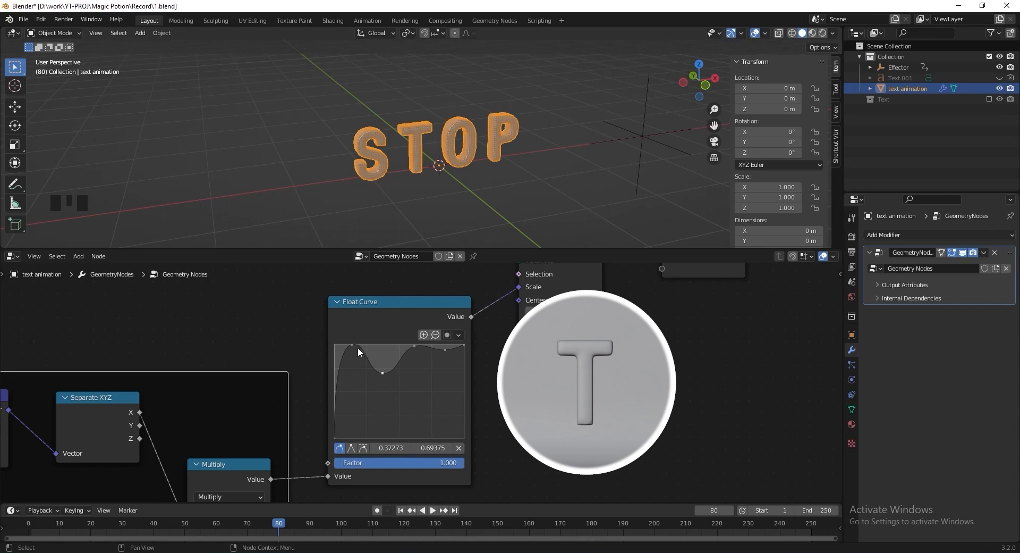
click(415, 345)
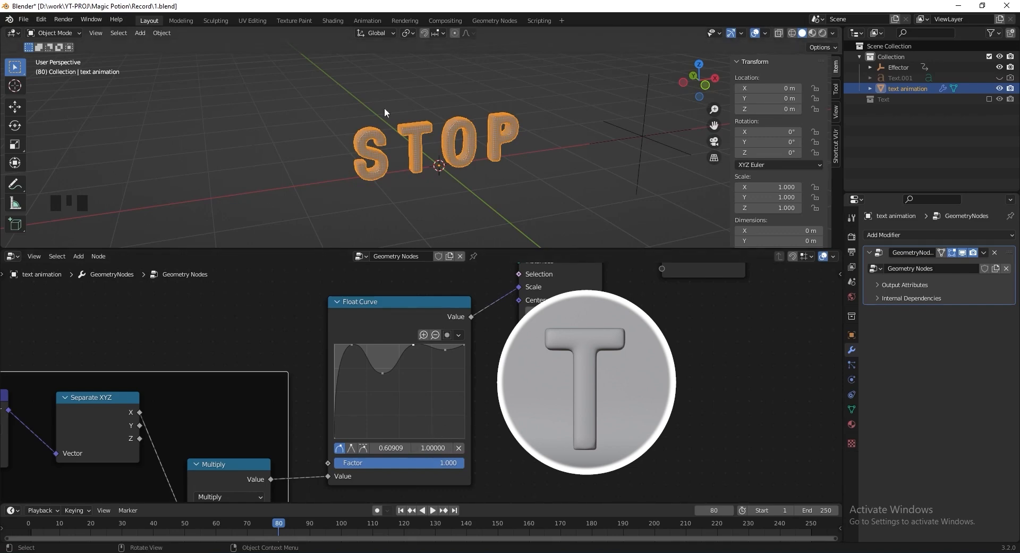
click(444, 350)
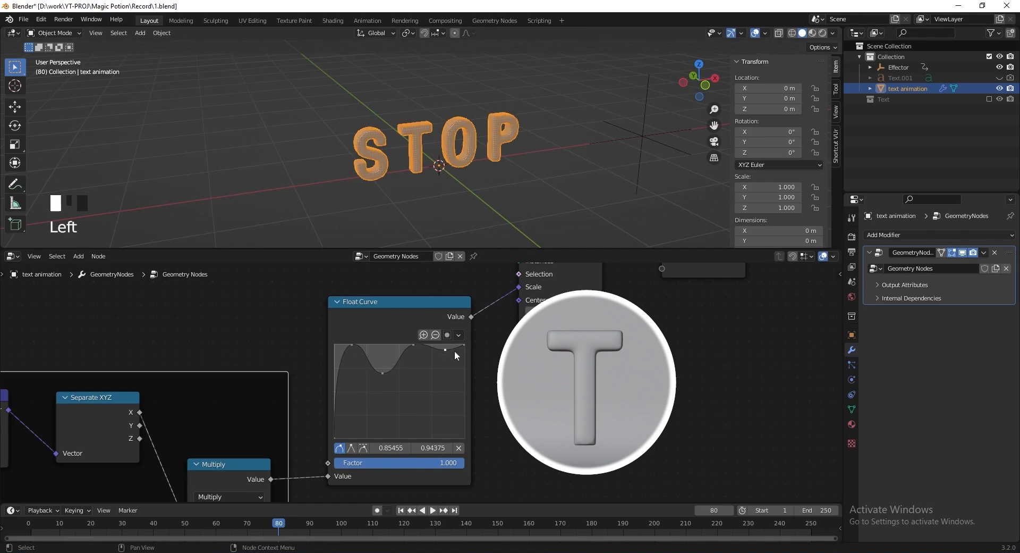
click(463, 344)
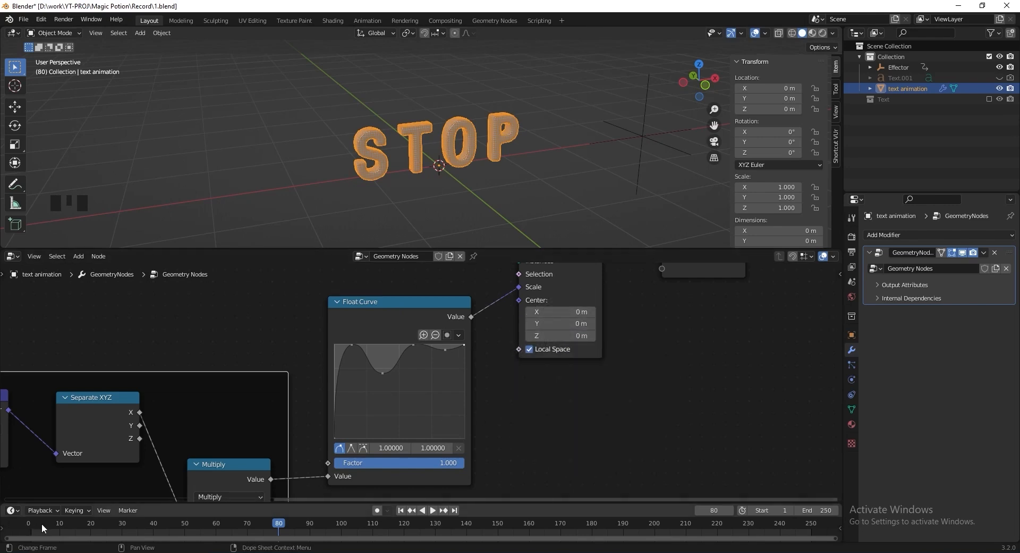
Play the animation from its beginning to review the bouncing letters, and save the file
click(838, 522)
key(space)
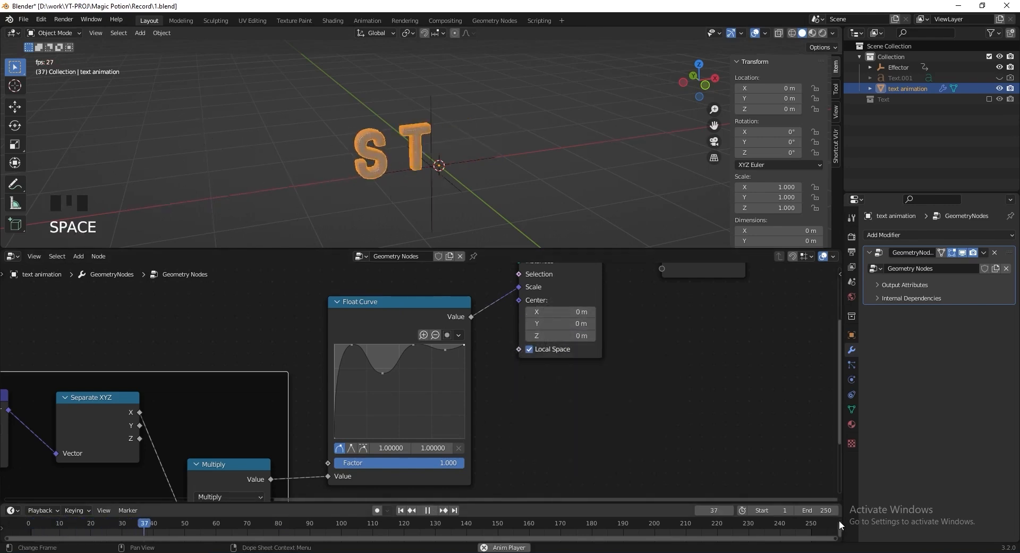
key(space)
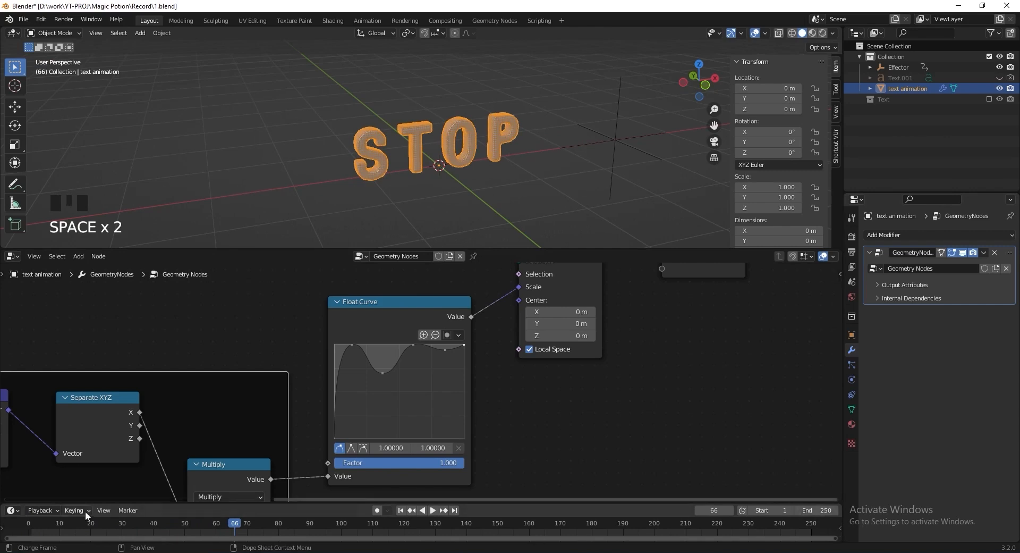
click(44, 528)
key(space)
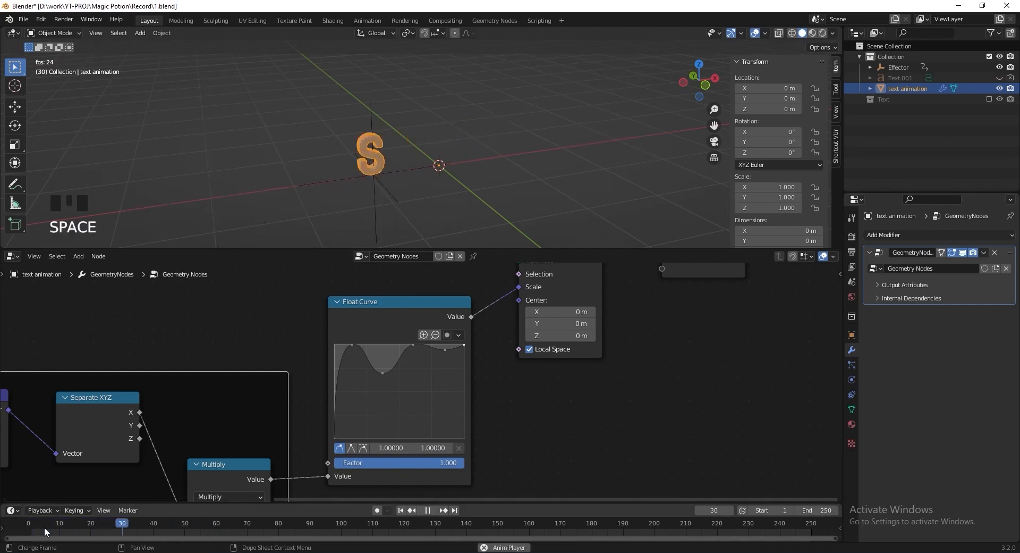
key(space)
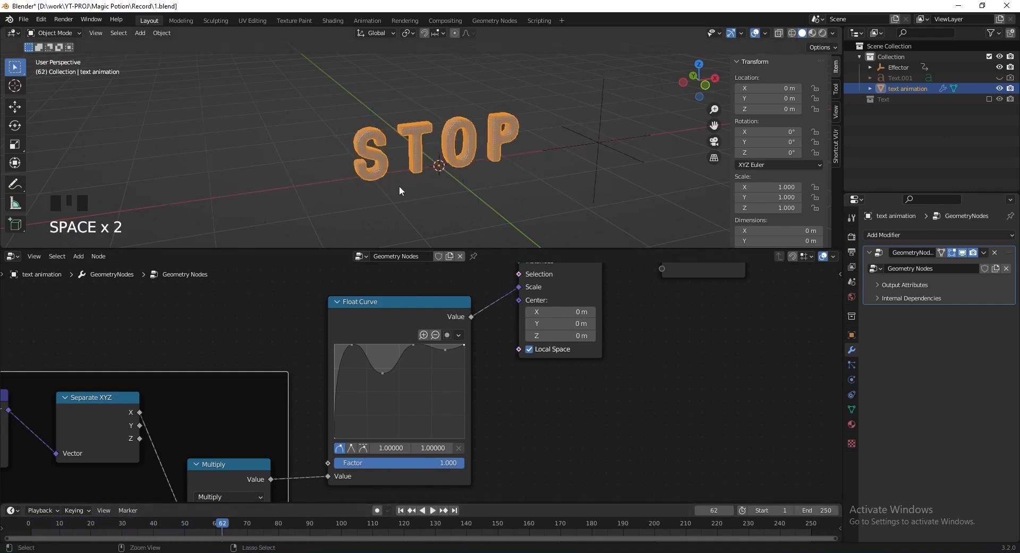
key(ctrl+s)
Set the Effector's scale to 3 on all three axes and play the animation from frame 0
click(605, 142)
drag(754, 187, 753, 194)
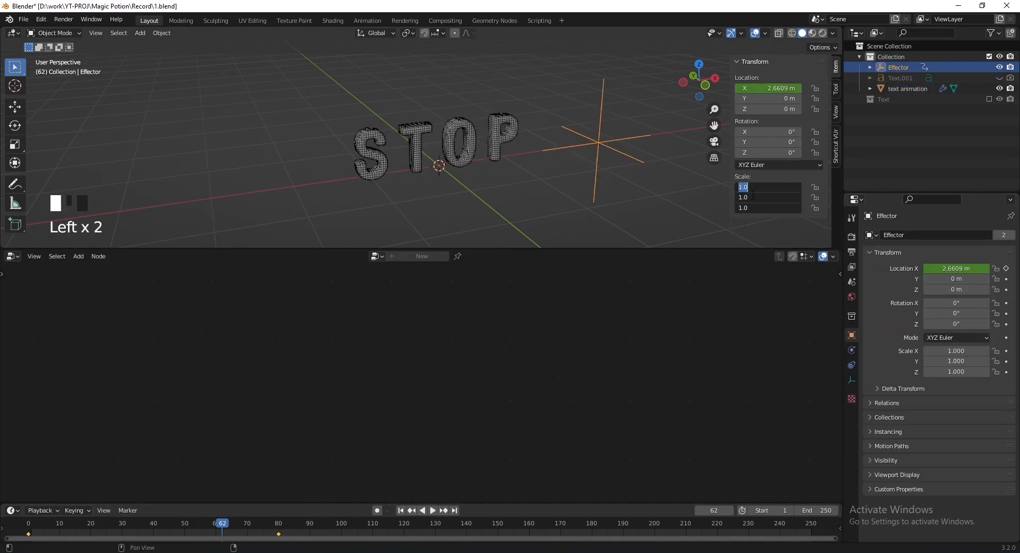
text(3)
key(Return)
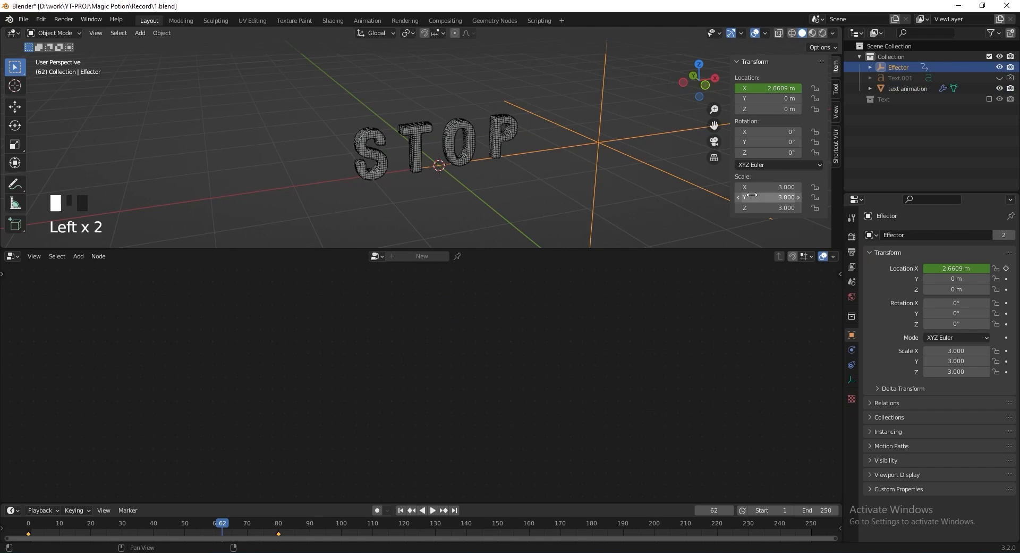
click(30, 526)
key(space)
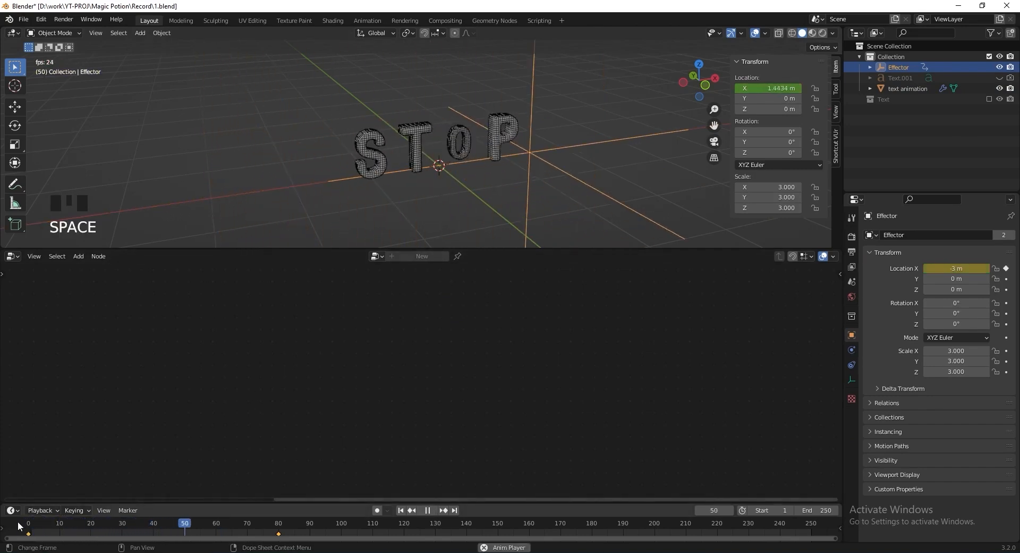
key(space)
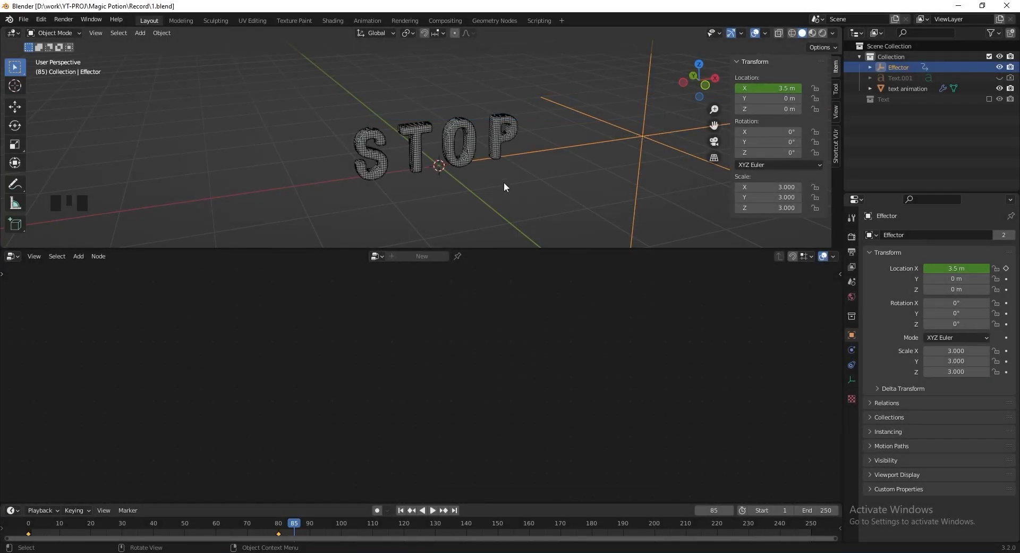
Set every point of the text's Float Curve to a Vector handle
click(494, 122)
middle_drag(430, 369, 453, 362)
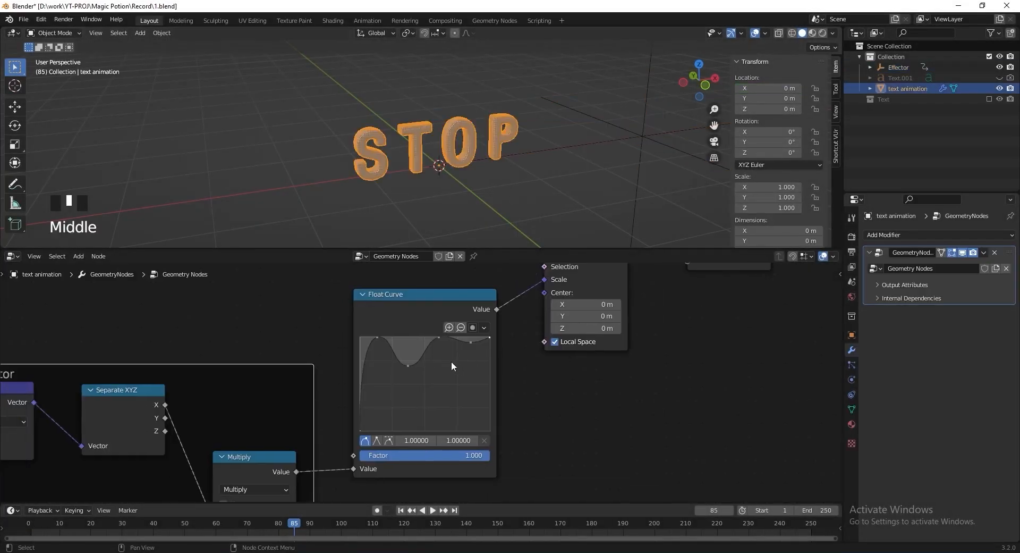
scroll(368, 324, up, 4)
click(363, 321)
click(361, 462)
click(339, 448)
click(360, 461)
click(403, 360)
click(361, 461)
click(446, 320)
click(361, 461)
click(489, 327)
click(361, 461)
click(515, 321)
click(362, 462)
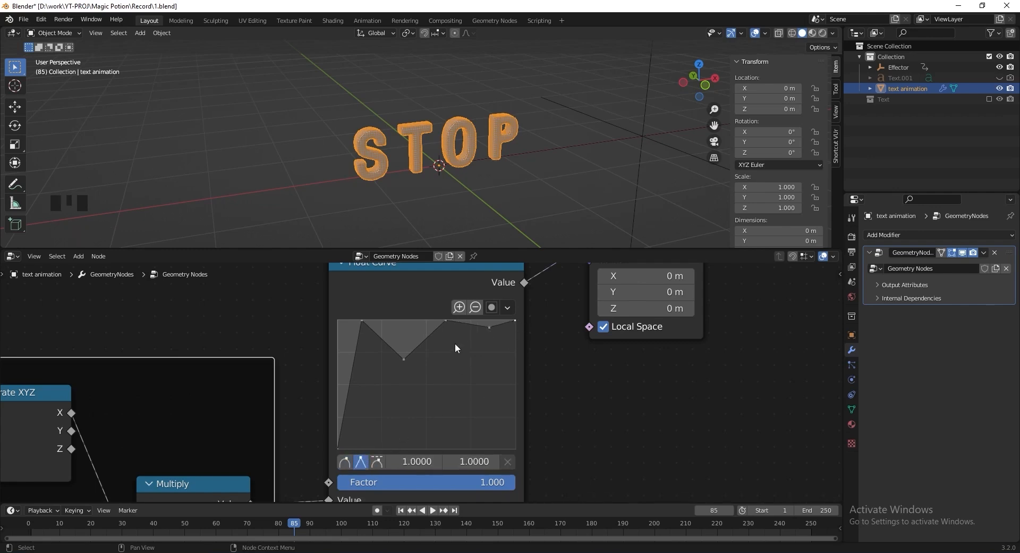
Reshape the Float Curve into sharp steps with two extra vector points, stepping from 1.0 to 0.675, up to 0.925, and ending near (0.9863, 0.9125)
drag(362, 321, 392, 322)
click(367, 332)
click(361, 463)
drag(401, 356, 446, 360)
click(398, 353)
click(361, 462)
drag(446, 321, 447, 329)
drag(490, 326, 513, 331)
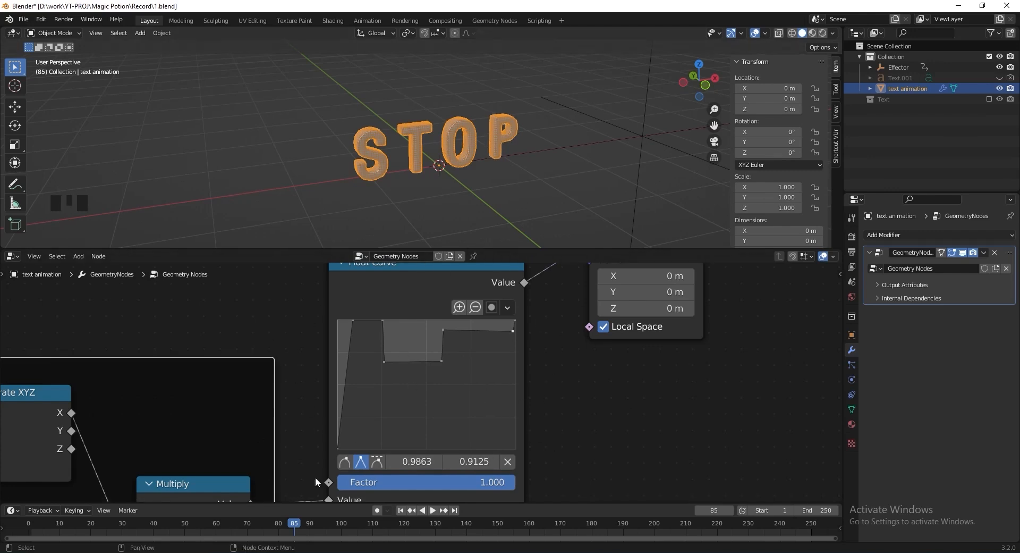
Examine each point of the stepped Float Curve in order, from the zero start to the final step
click(338, 448)
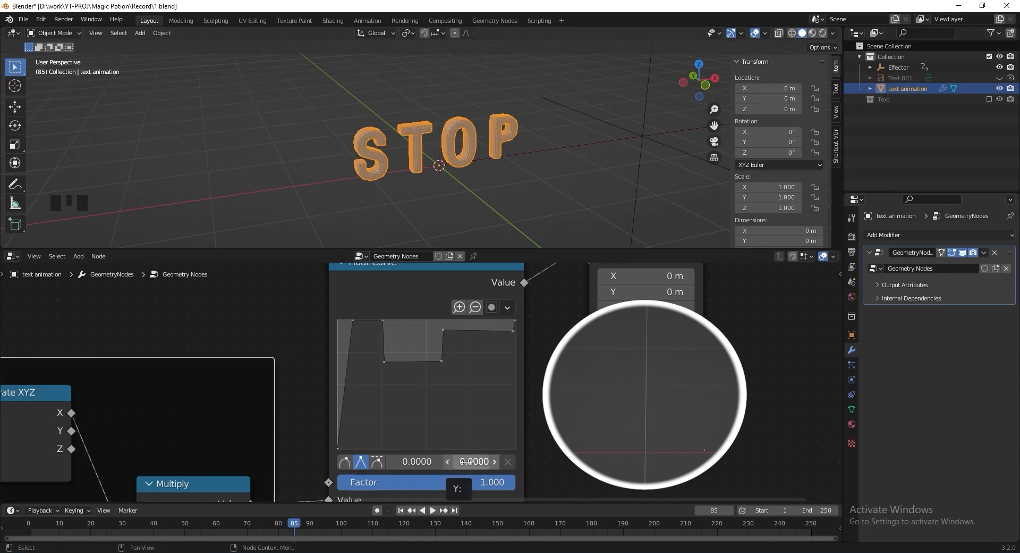
click(352, 320)
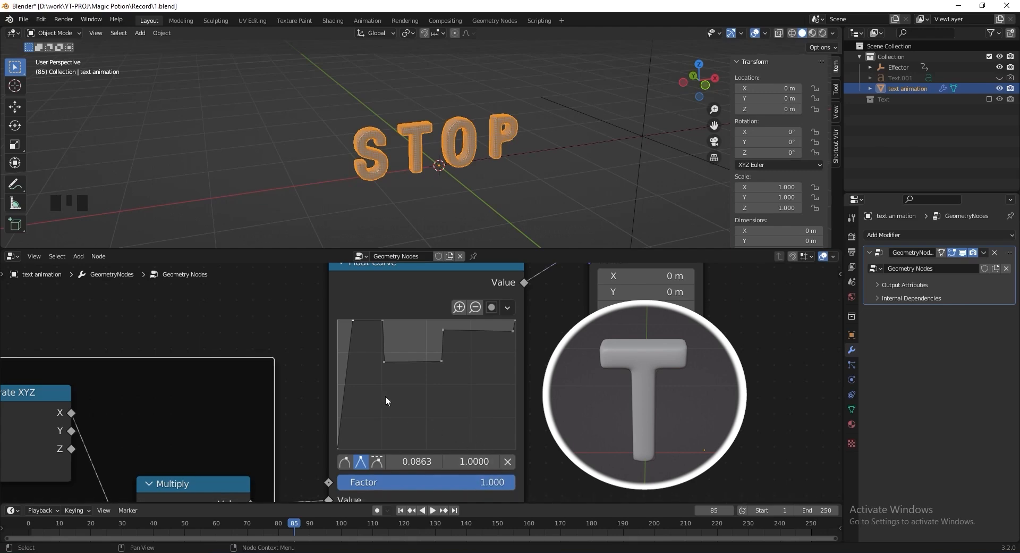
click(382, 320)
click(383, 362)
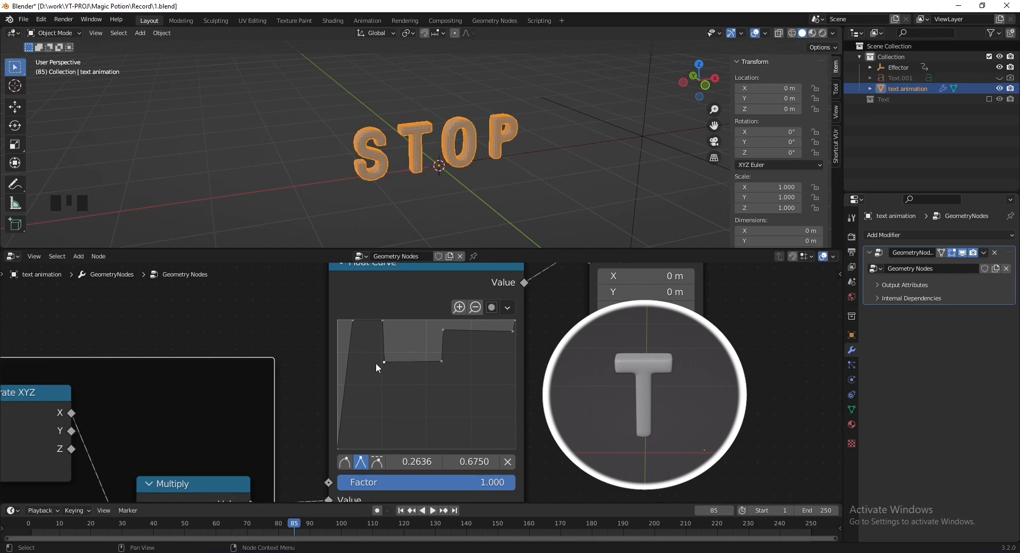
click(440, 362)
click(443, 329)
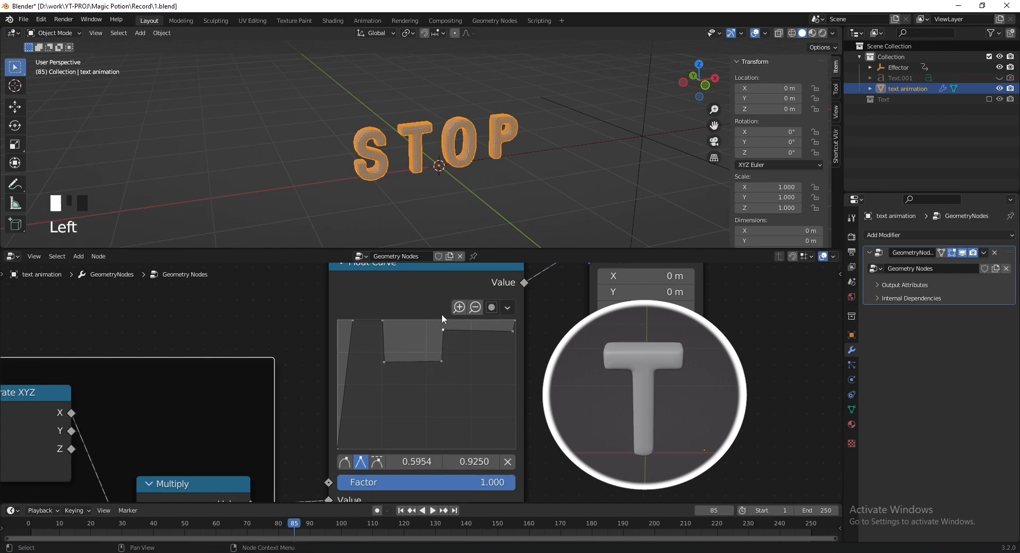
click(512, 331)
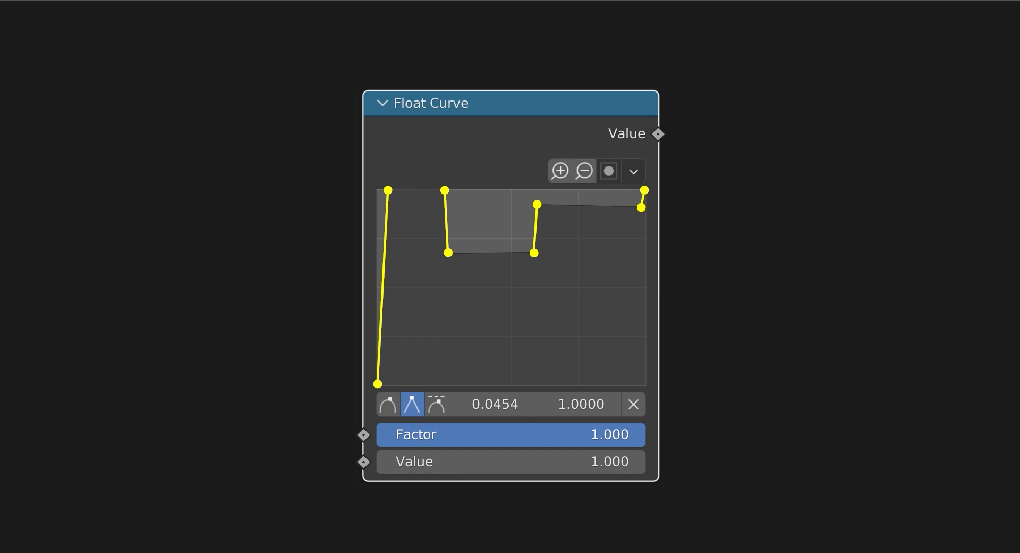
click(445, 189)
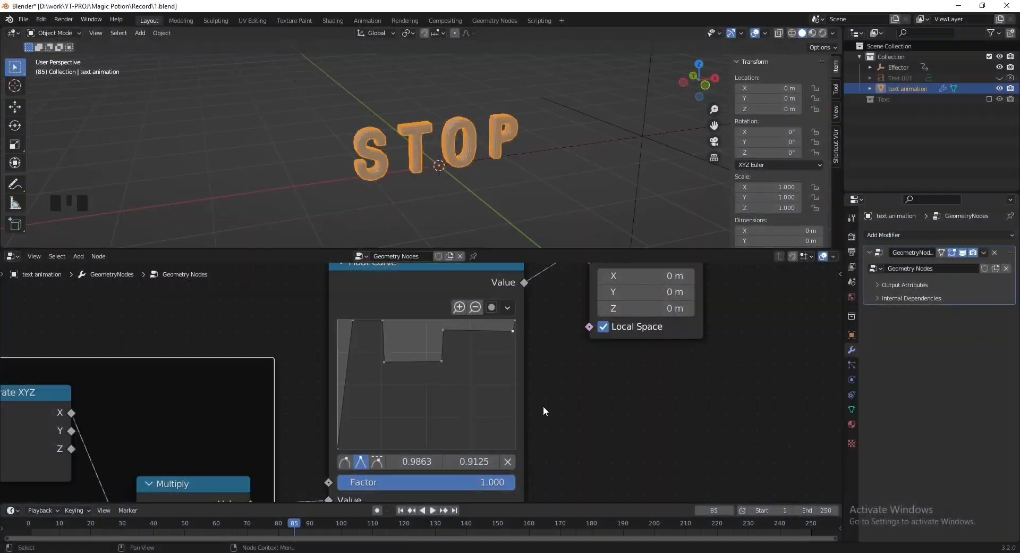
Save the file and insert a Rotate Instances node between Scale Instances and Group Output
scroll(545, 399, down, 10)
middle_drag(547, 394, 438, 390)
key(ctrl+s)
scroll(438, 394, up, 3)
key(shift+a)
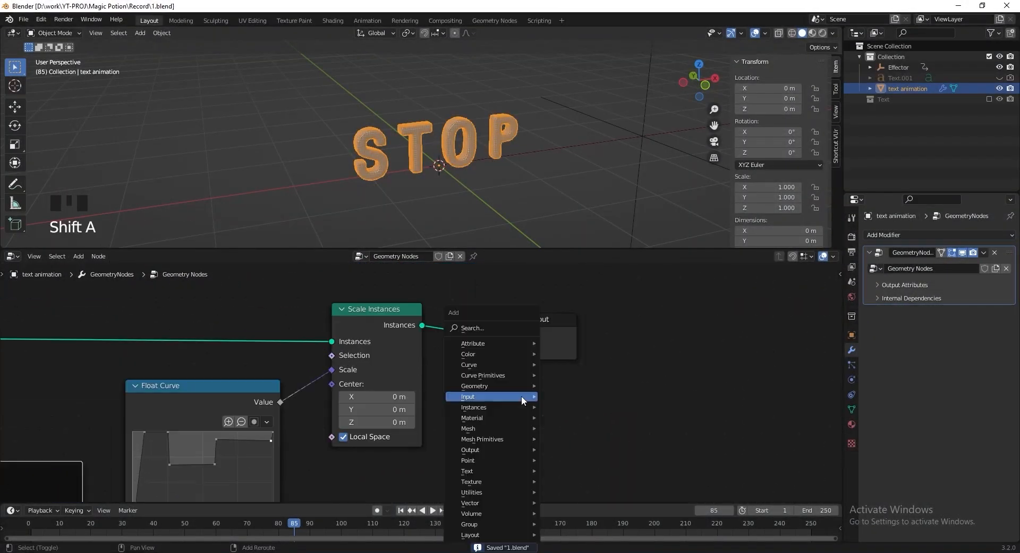
text(rotate)
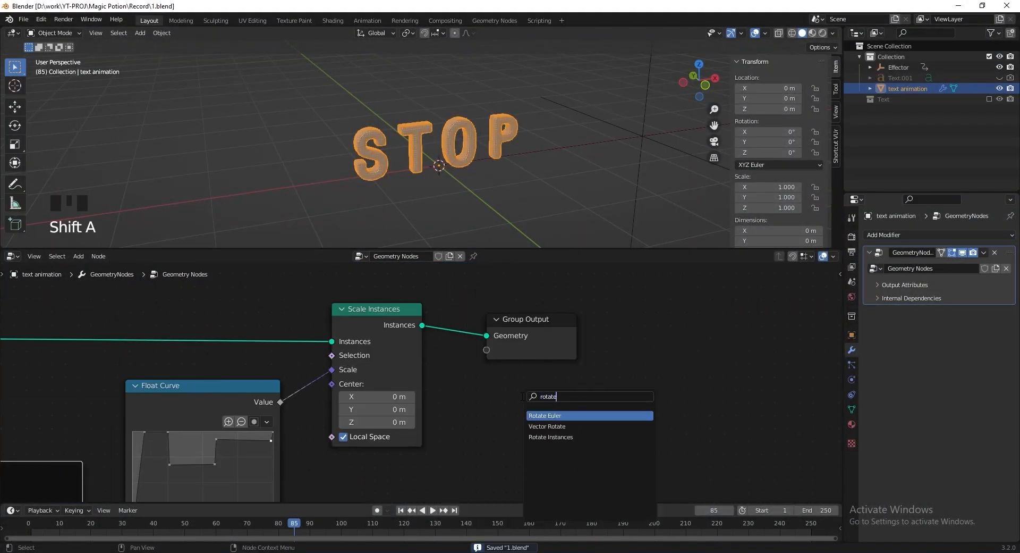
key(Down)
key(Down)
key(Return)
click(531, 372)
scroll(655, 360, down, 2)
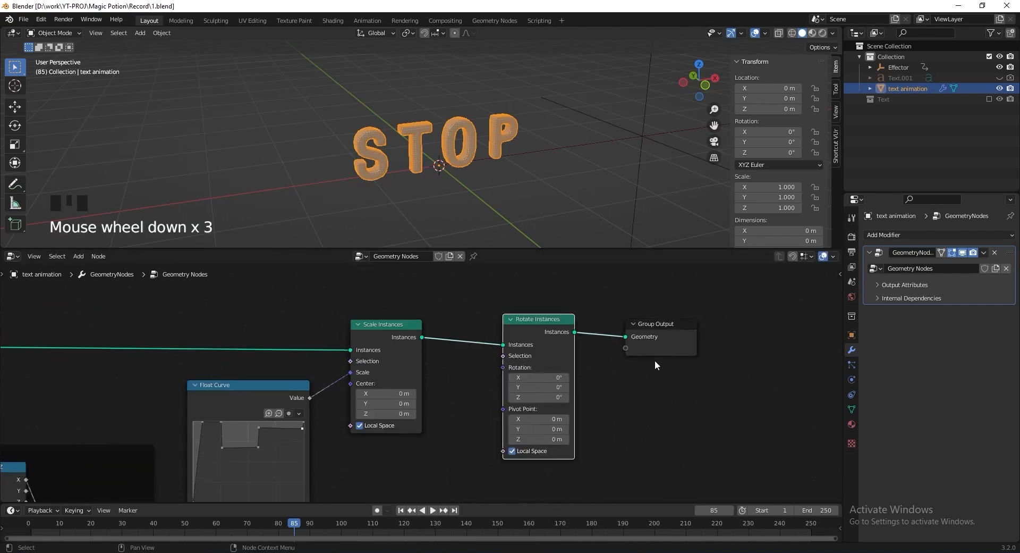
Duplicate the Float Curve with its input link kept, place the copy below Scale Instances, and space Rotate Instances and Group Output further away
middle_drag(655, 359, 571, 327)
click(269, 320)
drag(269, 320, 282, 317)
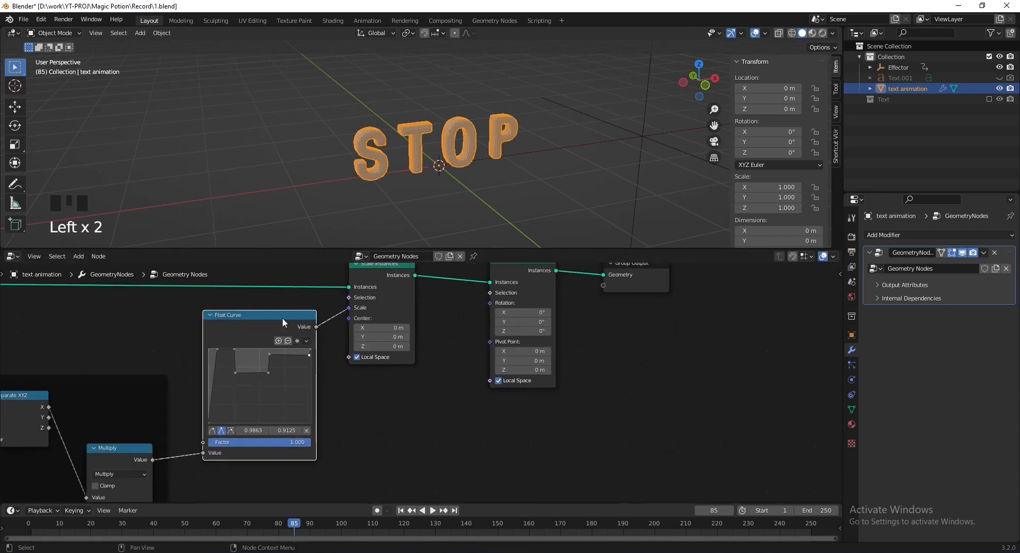
key(shift+ctrl+d)
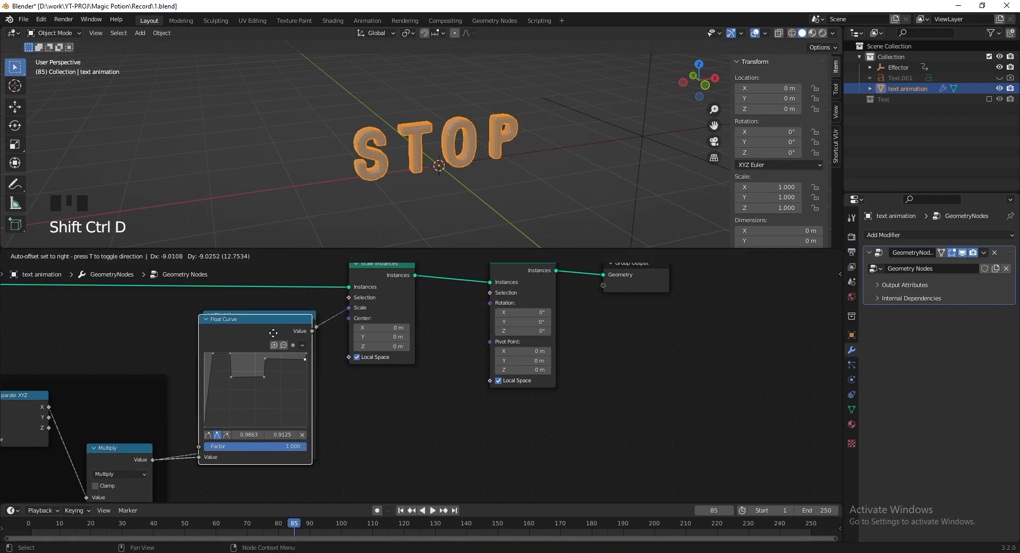
click(422, 390)
middle_drag(525, 370, 433, 396)
drag(388, 413, 526, 303)
drag(449, 314, 494, 318)
drag(335, 428, 342, 421)
middle_drag(342, 421, 400, 377)
scroll(398, 378, up, 3)
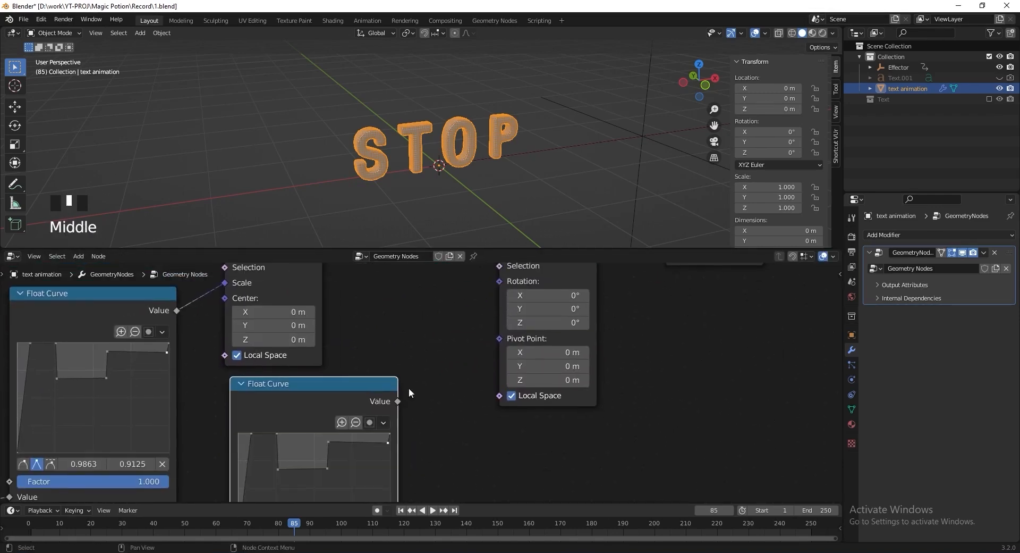
Feed the duplicated Float Curve into Y of a new Combine XYZ node, link its Vector to Rotate Instances' Rotation, and save the file
drag(398, 401, 461, 446)
text(combine xyz)
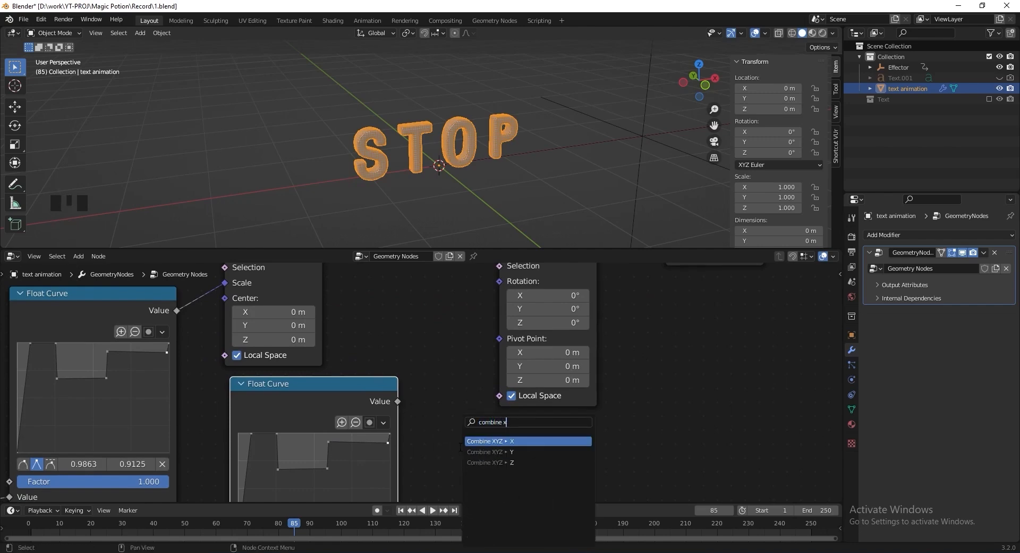
click(503, 451)
click(502, 452)
scroll(462, 399, down, 8)
drag(626, 278, 495, 312)
drag(495, 313, 561, 311)
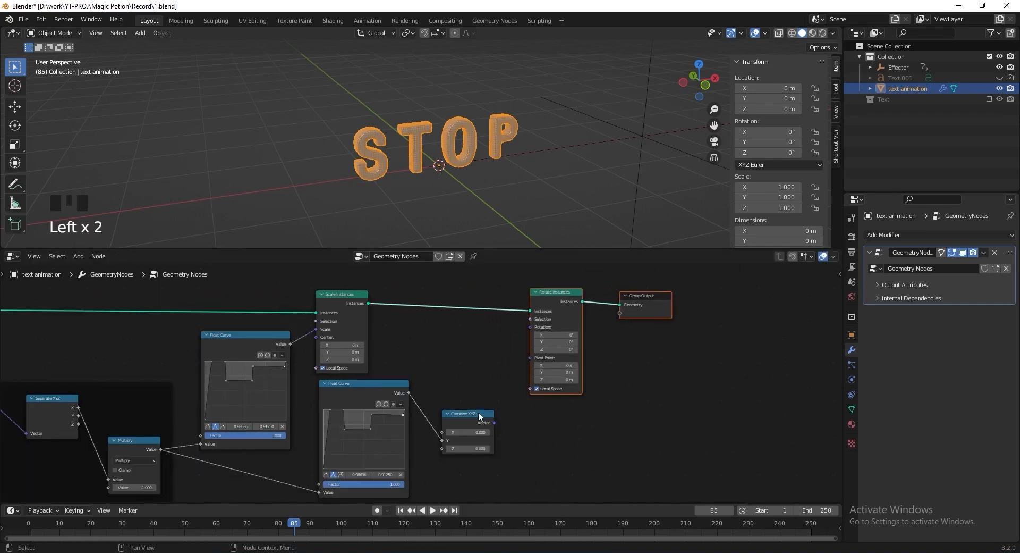
scroll(481, 409, up, 6)
drag(507, 446, 578, 346)
key(ctrl+s)
Reset the duplicated Float Curve to its default straight line
middle_drag(501, 417, 554, 329)
scroll(444, 369, up, 3)
middle_drag(445, 369, 497, 327)
click(454, 357)
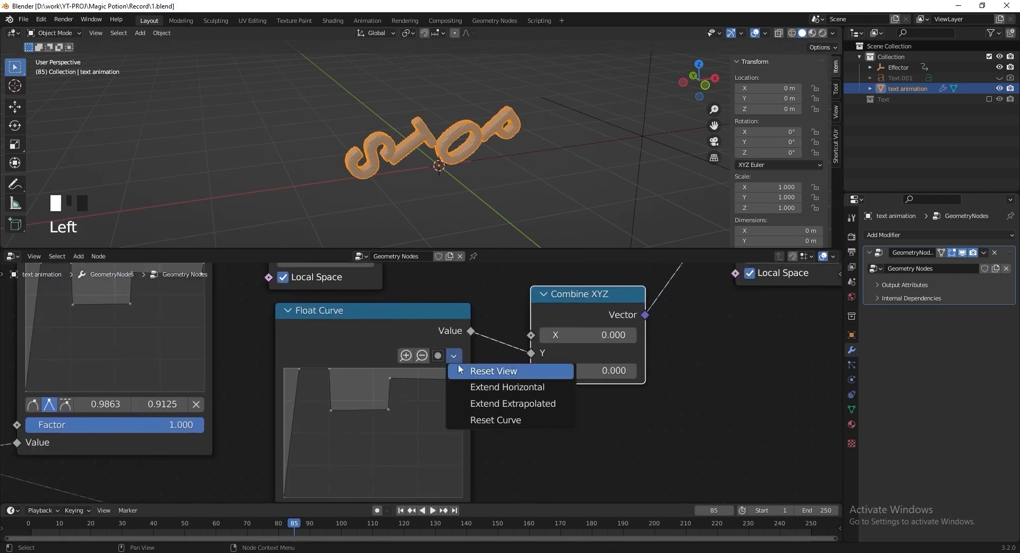
click(468, 419)
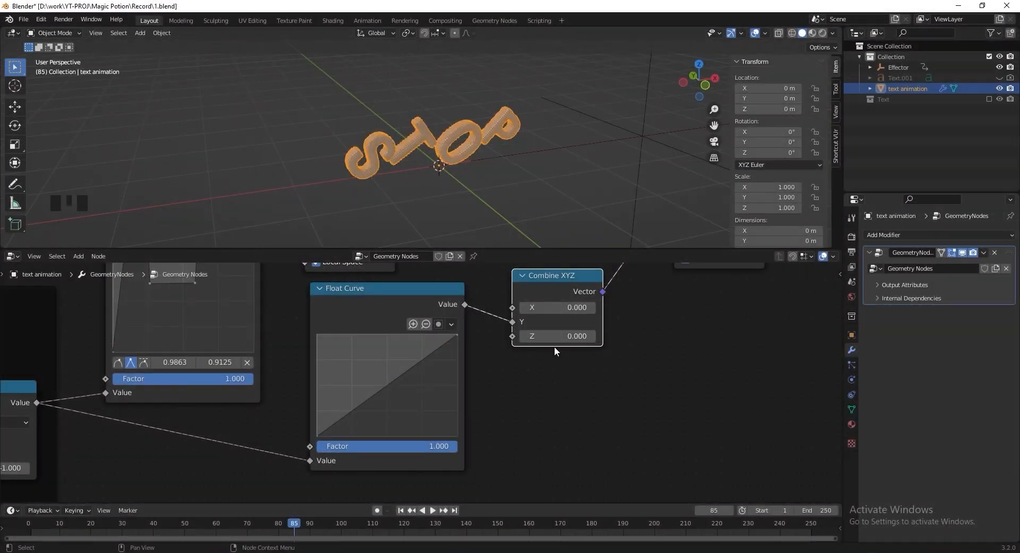
Mute the Scale Instances node
scroll(553, 346, down, 5)
scroll(554, 346, up, 5)
click(398, 308)
key(m)
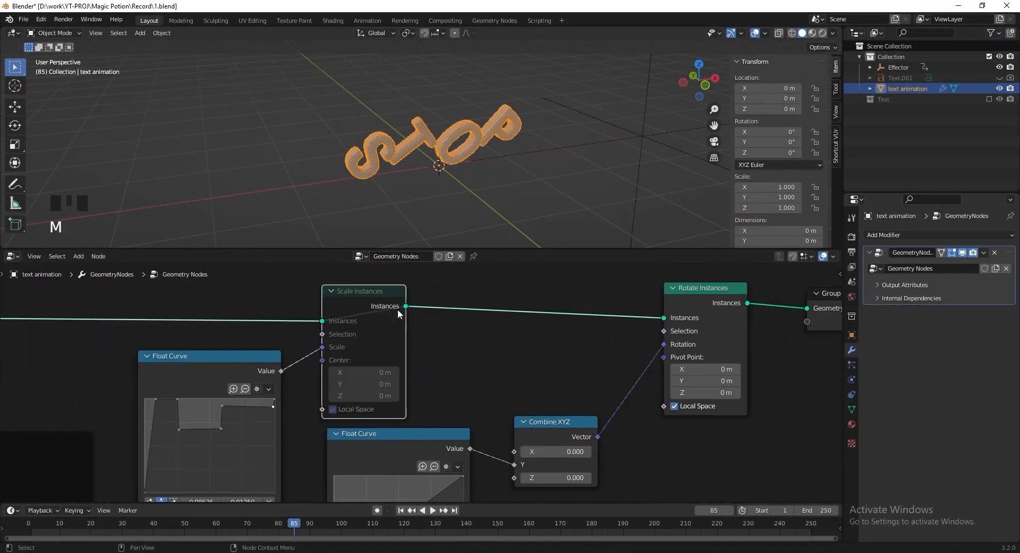
Go to frame 0 and select the start point of the rotation Float Curve
middle_drag(492, 436, 486, 331)
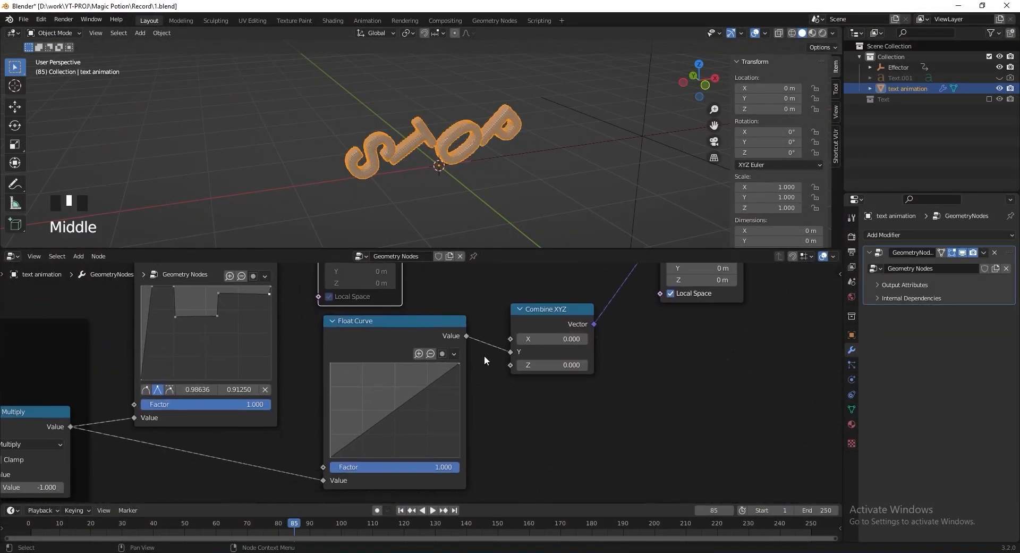
scroll(477, 372, up, 2)
middle_drag(476, 372, 304, 403)
click(301, 411)
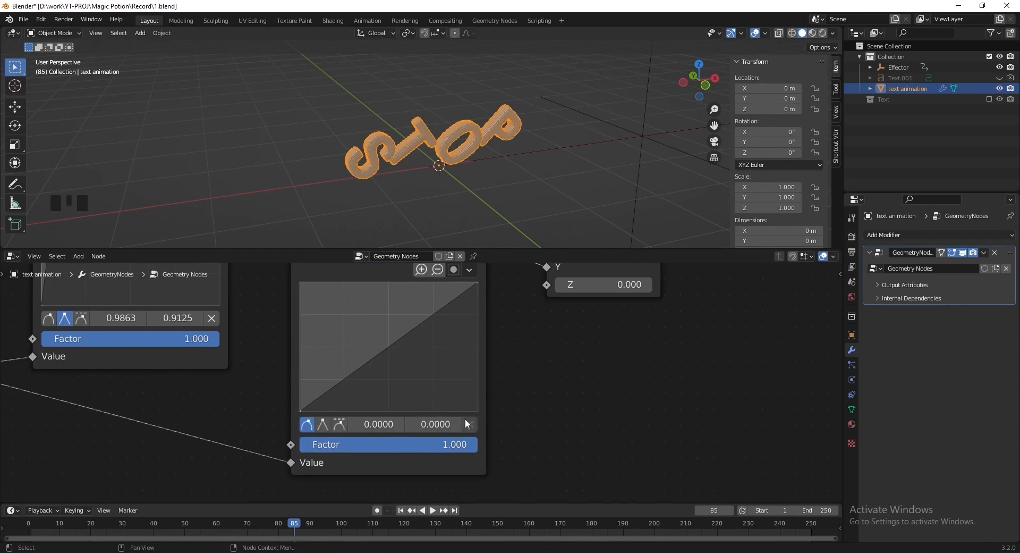
click(129, 525)
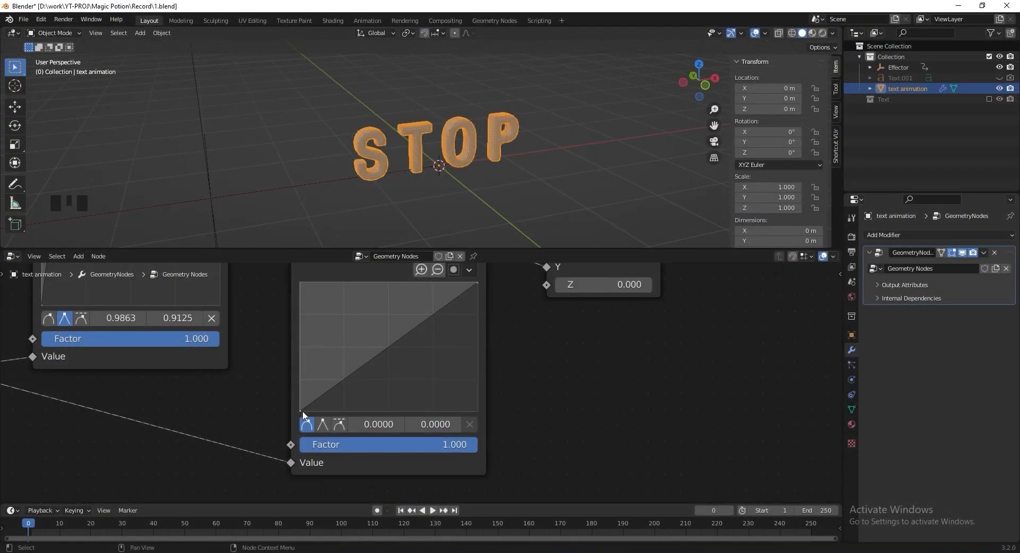
mouse_move(303, 412)
mouse_down()
mouse_move(311, 386)
mouse_move(300, 388)
mouse_move(298, 413)
mouse_up()
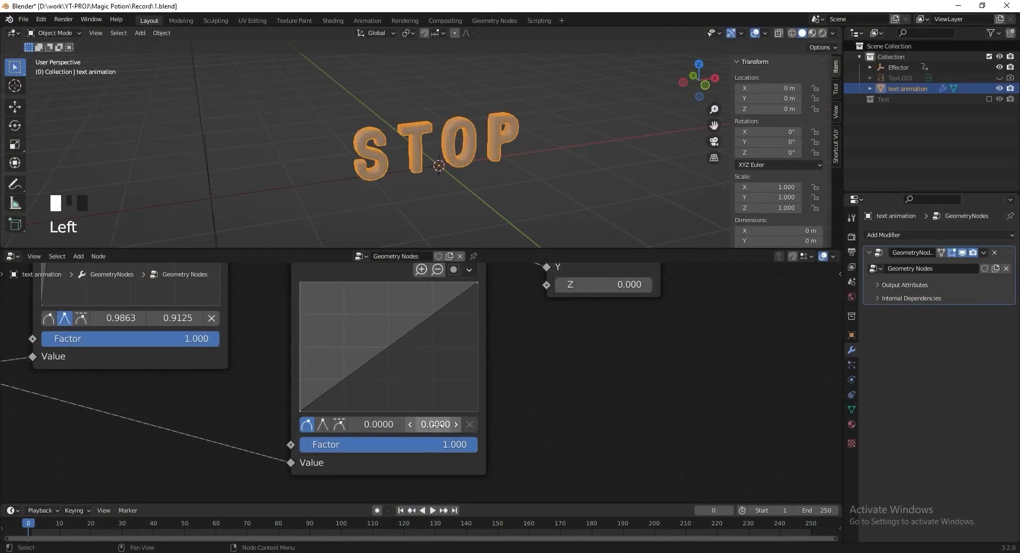
Set the rotation Float Curve's clipping to Min Y -2 and Max Y 2, and reset its view to the new range
middle_drag(481, 353, 480, 402)
click(452, 318)
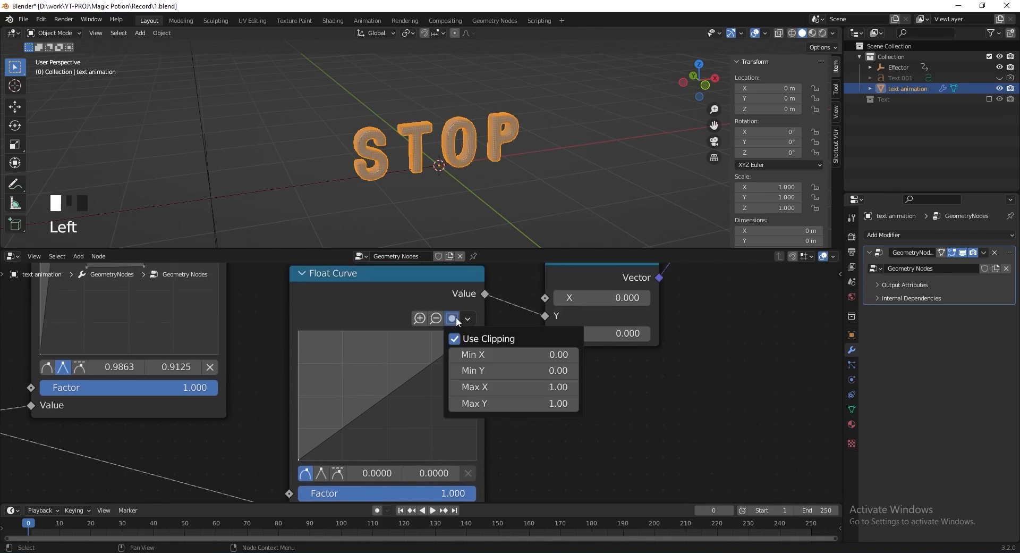
click(472, 369)
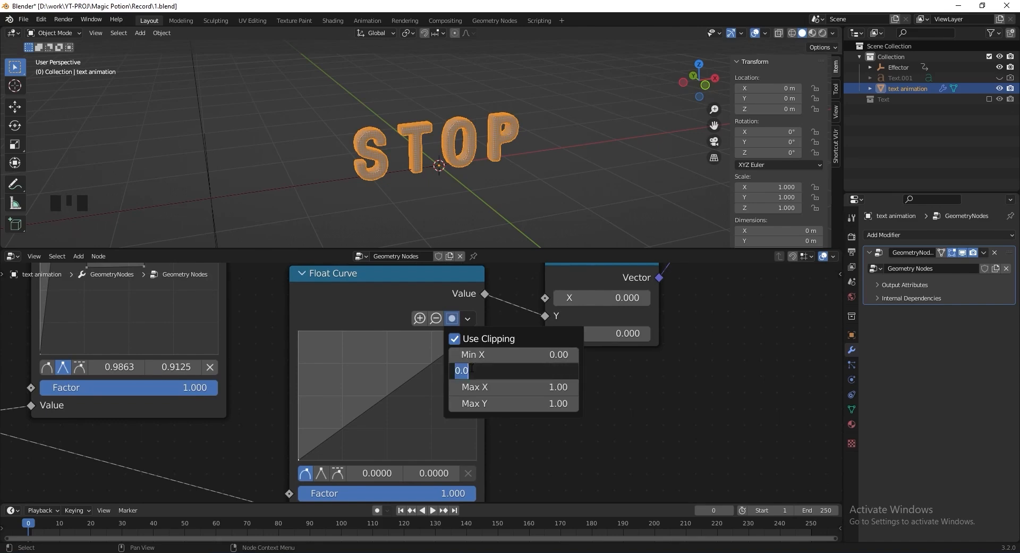
text(-2)
key(Tab)
key(Tab)
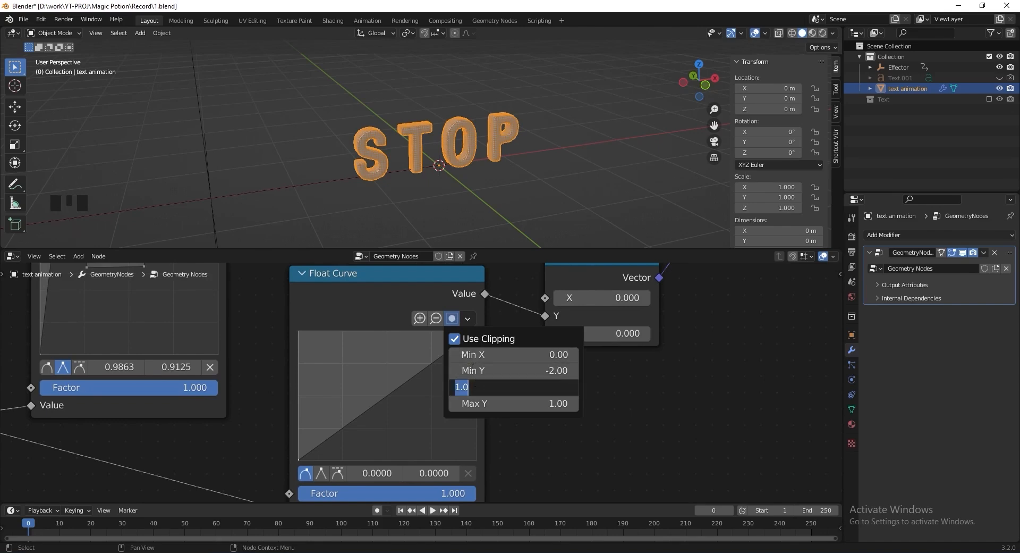
text(2)
key(Return)
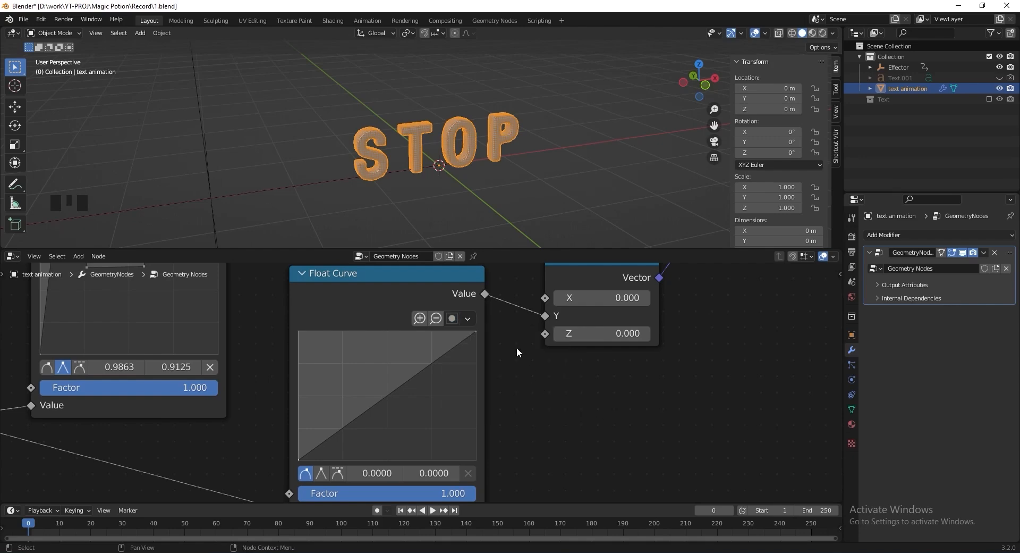
click(472, 319)
click(473, 333)
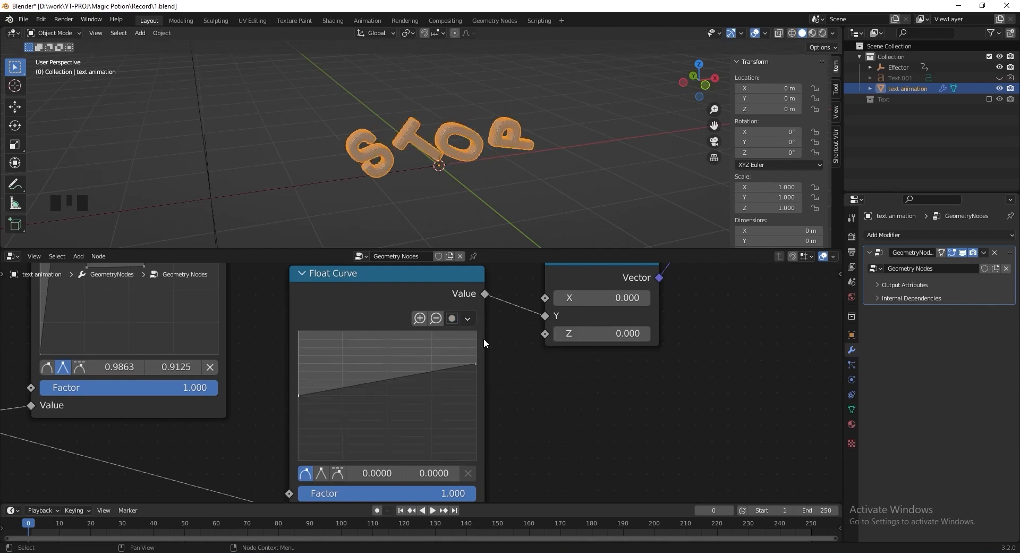
click(472, 320)
click(474, 345)
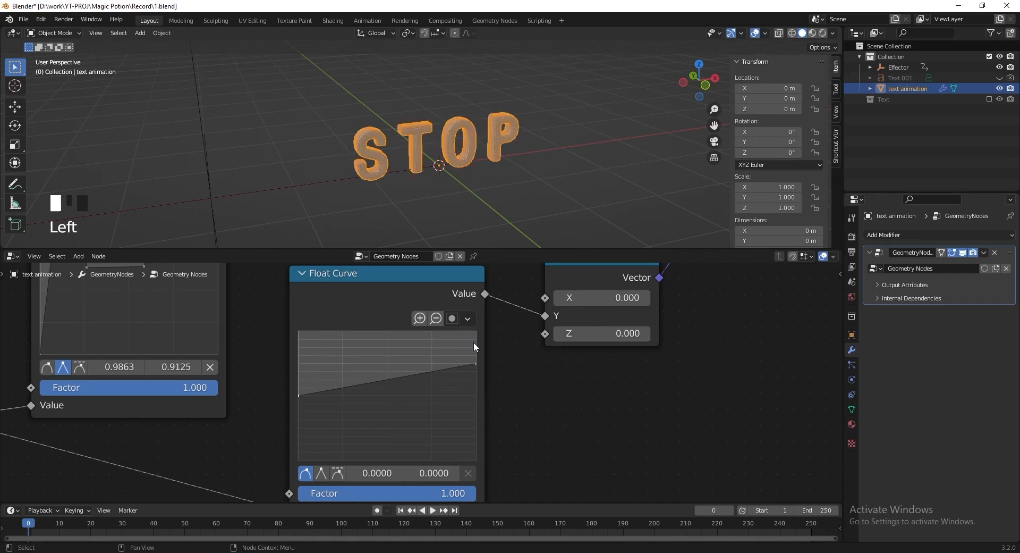
Lower the rotation curve's start point to -2 and add a peak point at (0.15, 2.0)
click(299, 396)
drag(299, 396, 299, 459)
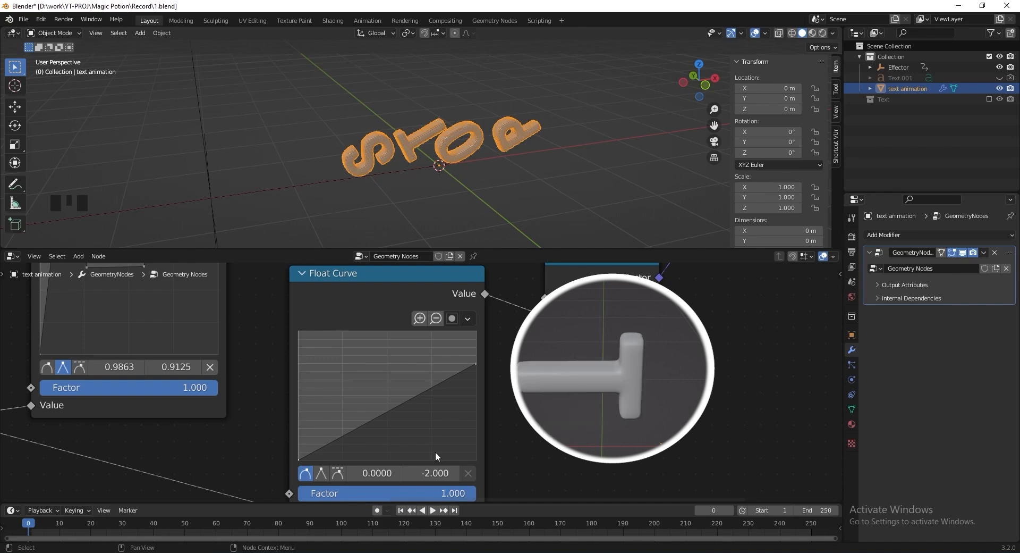
drag(335, 446, 333, 331)
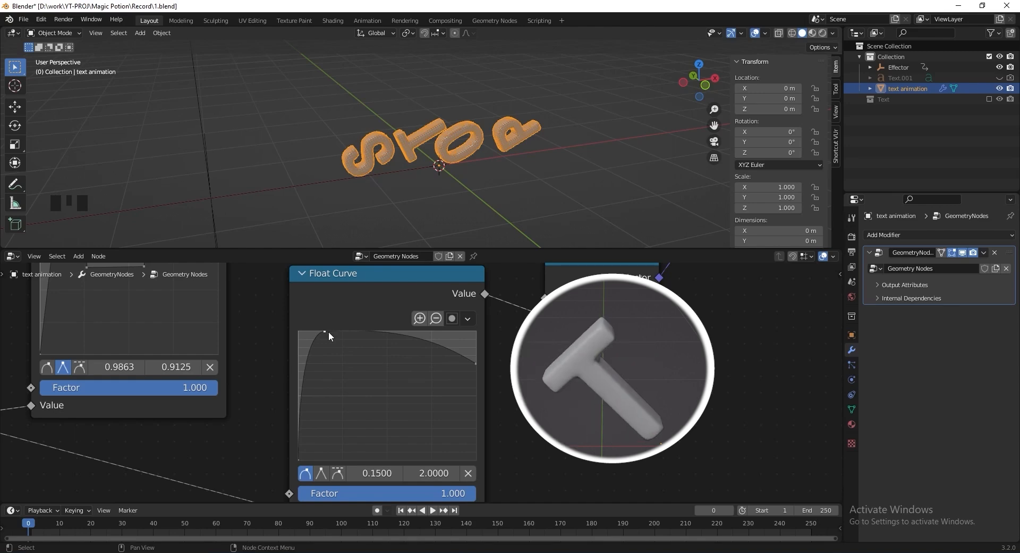
Add a dip point after the rotation curve's peak and set its Y value to -1
drag(368, 331, 365, 356)
click(426, 472)
text(-1)
key(Return)
Add a point at (0.75, 0.1) on the rotation curve and save the file
drag(431, 420, 432, 391)
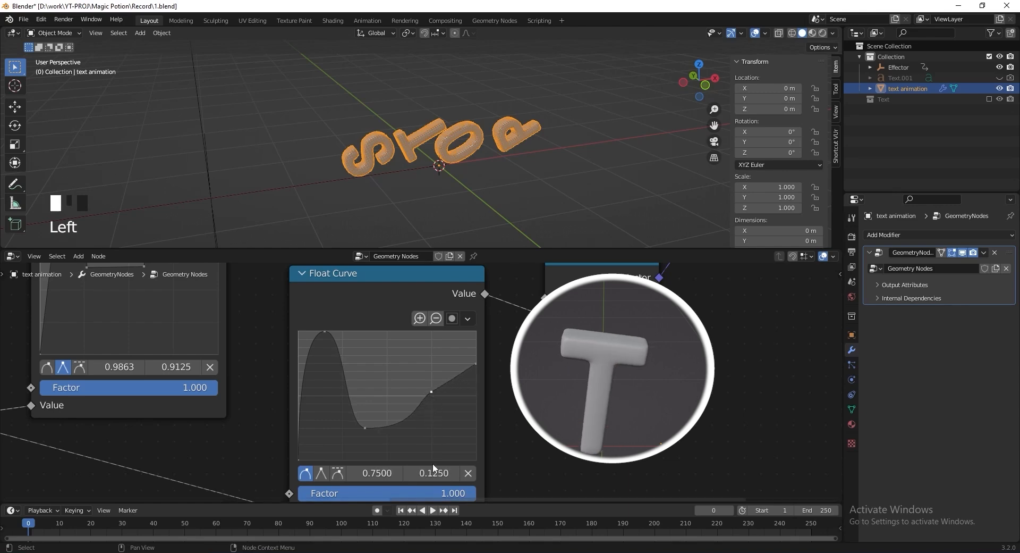
double_click(434, 471)
text(.1)
key(Return)
key(ctrl+s)
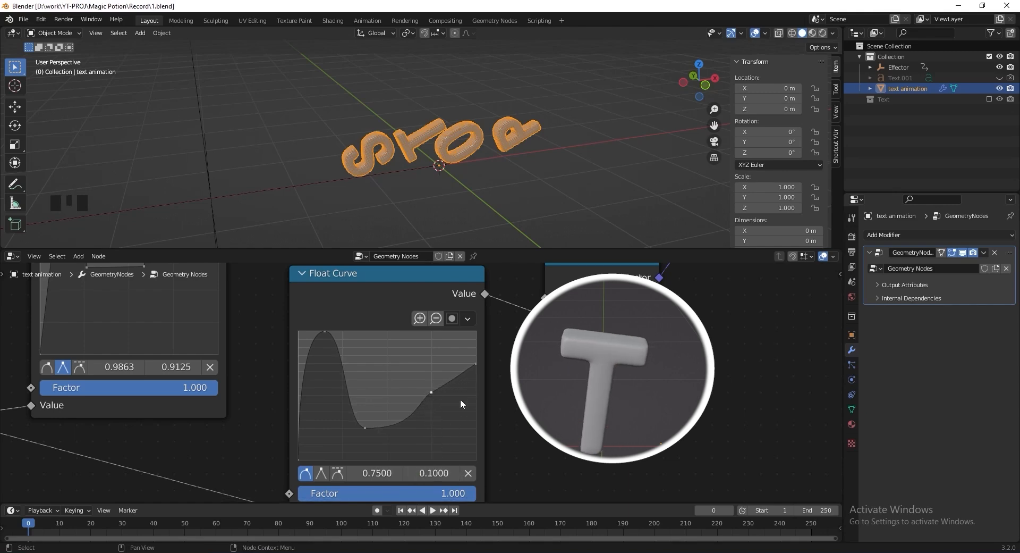
Set the rotation curve's end point to a Y value of 0 and save the file
click(474, 364)
double_click(428, 470)
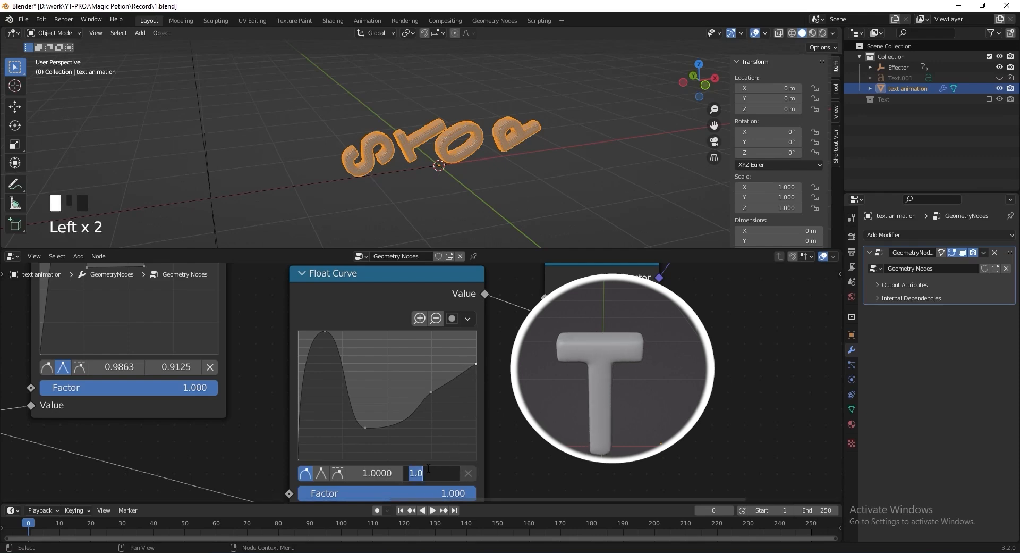
text(0)
key(Return)
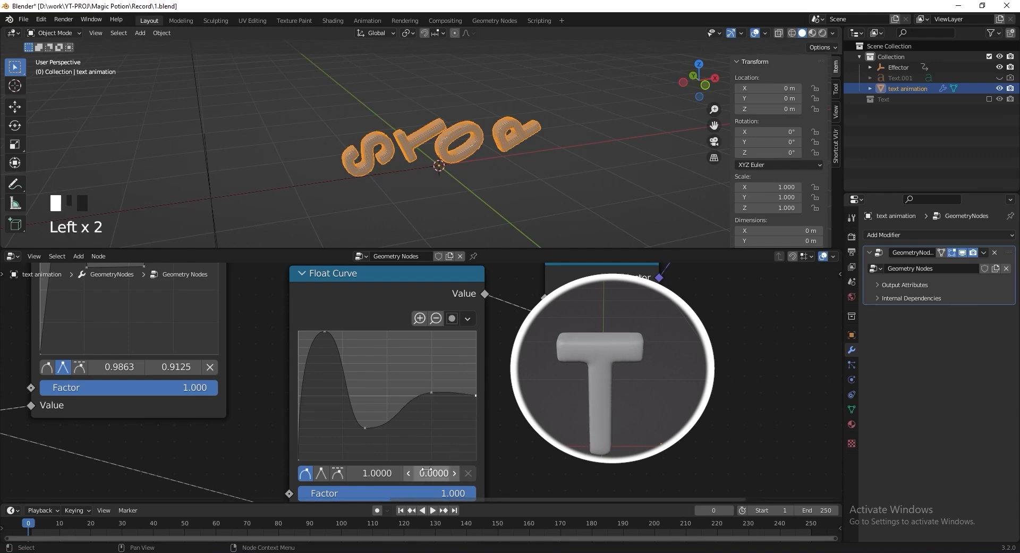
key(ctrl+s)
Unmute the Scale Instances node and play the combined scale and rotation animation
scroll(508, 390, down, 5)
scroll(508, 389, down, 5)
middle_drag(484, 365, 431, 425)
scroll(381, 334, up, 5)
key(m)
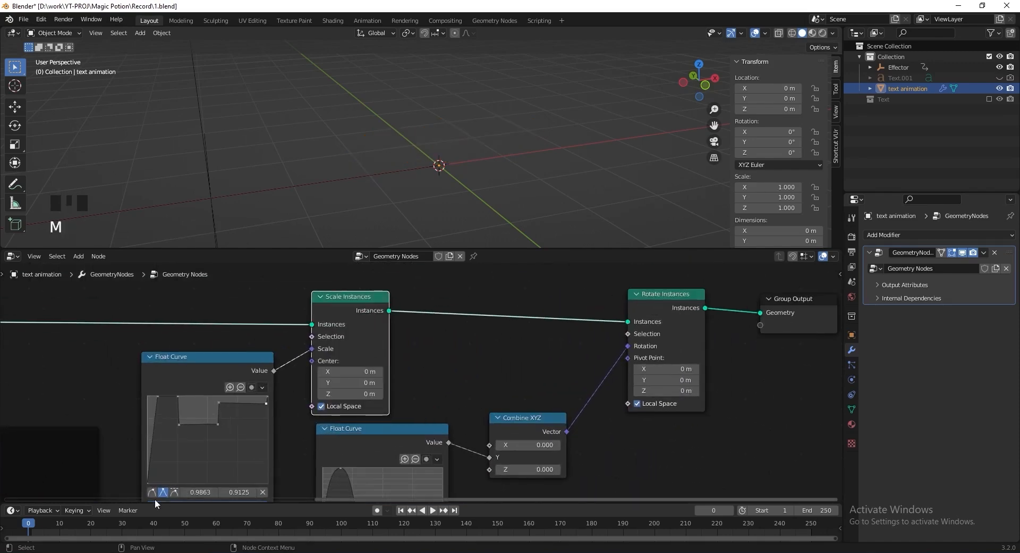
key(space)
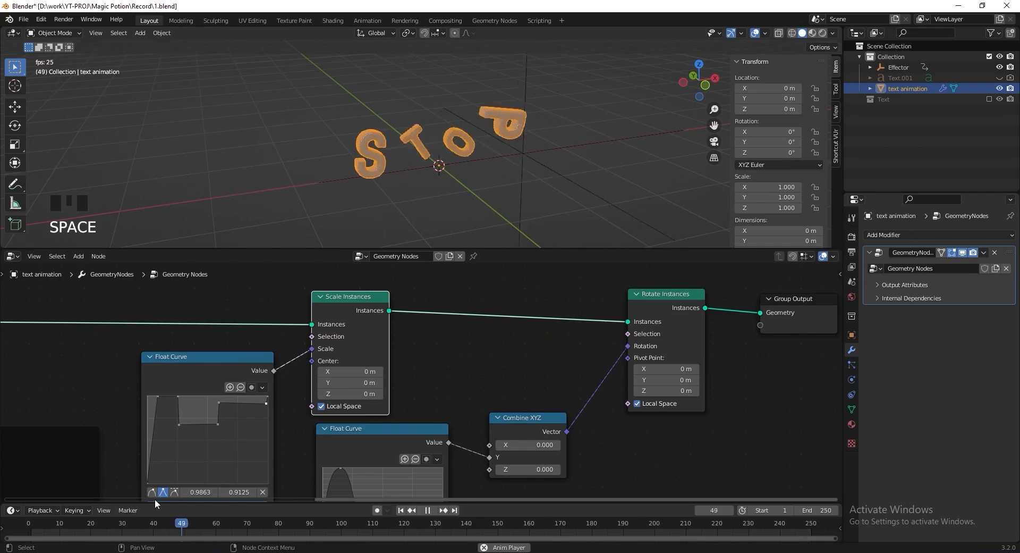
key(space)
Link the rotation Float Curve's Value to Combine XYZ's Z as well, and play the animation from the beginning
middle_drag(387, 408, 398, 290)
drag(460, 324, 500, 351)
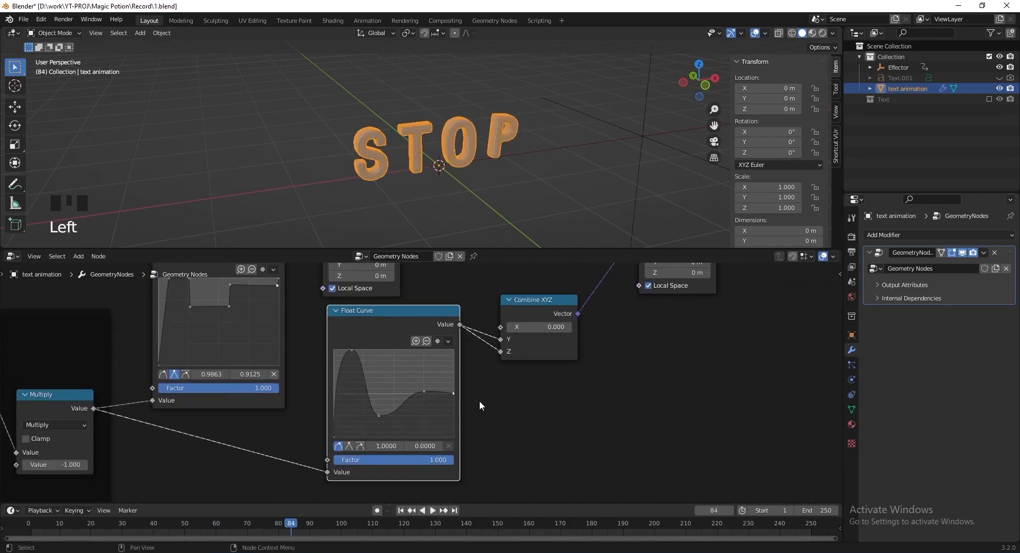
click(55, 528)
key(space)
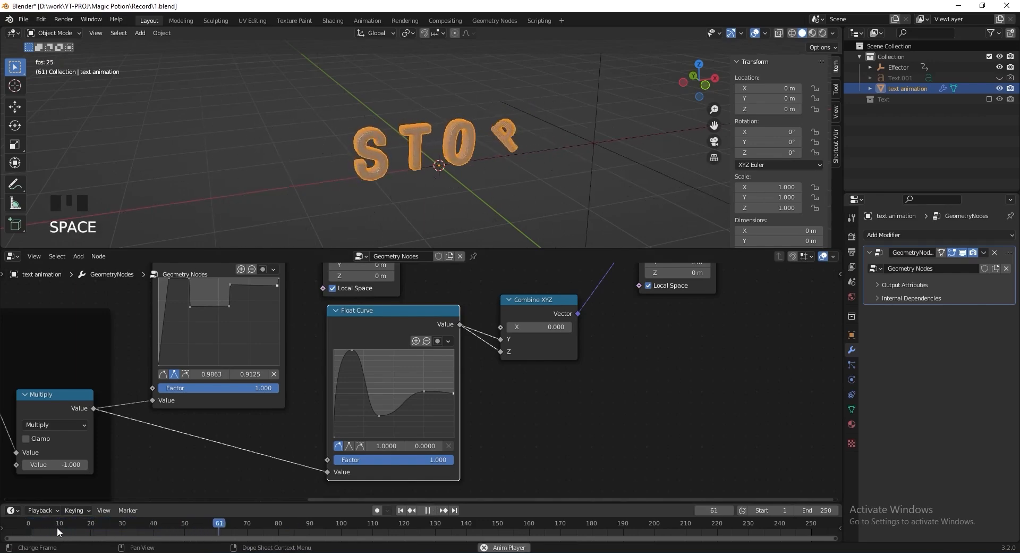
key(space)
Give the rotation curve's start and peak points Vector handles, and shape a flat plateau at 2.0 close to the start with an extra point
scroll(443, 391, up, 3)
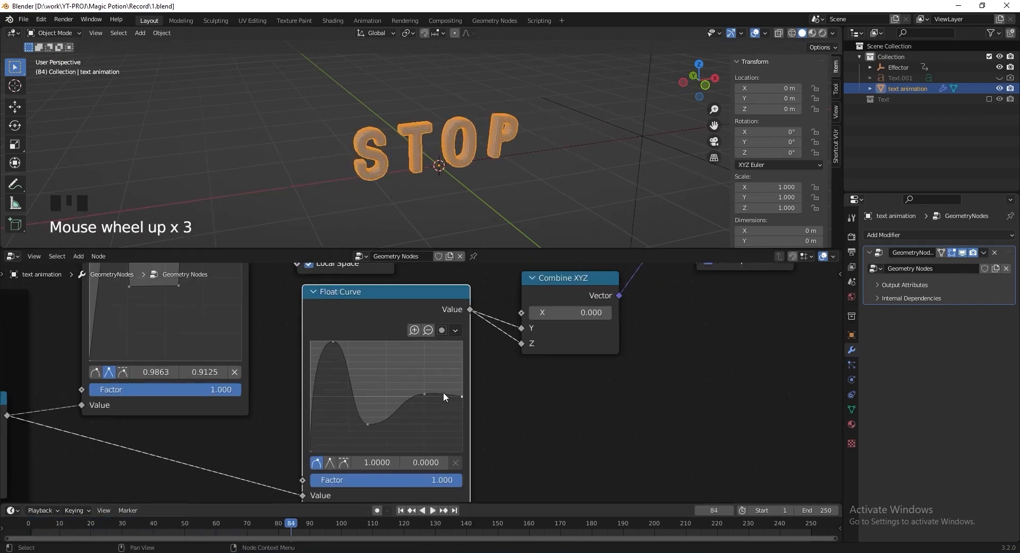
scroll(352, 406, up, 2)
click(288, 441)
click(310, 454)
click(314, 313)
click(309, 453)
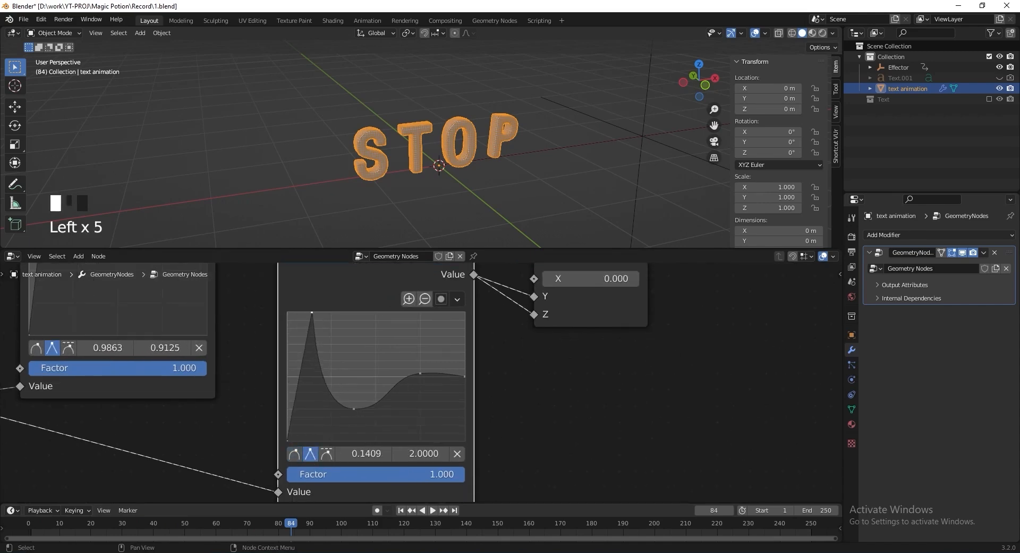
drag(315, 314, 304, 324)
drag(318, 386, 326, 314)
drag(298, 314, 295, 313)
Reshape the rotation curve's dip into a sharp drop and flat low section using points with Vector handles
mouse_move(345, 409)
mouse_down()
mouse_move(325, 412)
mouse_move(360, 412)
mouse_move(331, 416)
mouse_up()
click(313, 452)
click(350, 404)
click(313, 452)
click(380, 389)
click(311, 453)
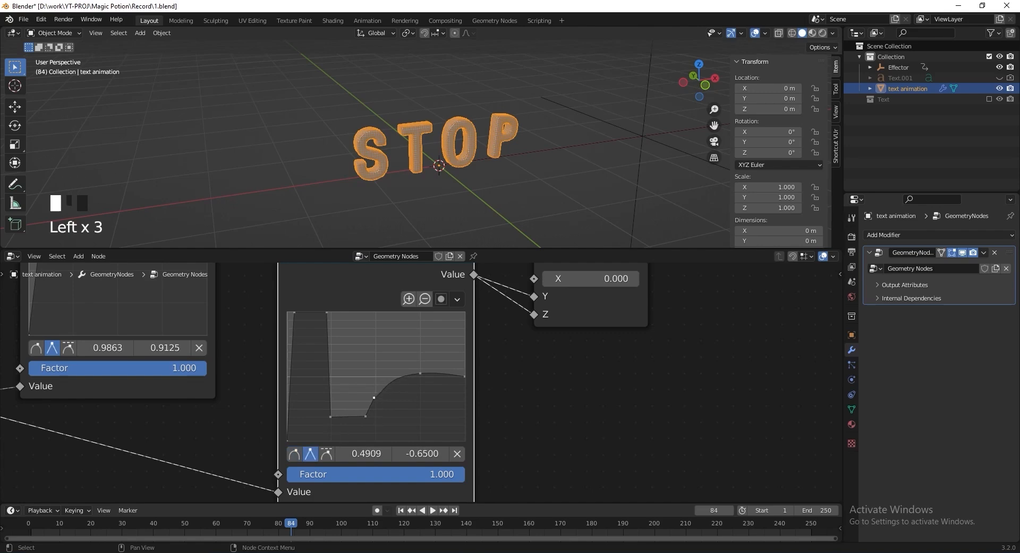
Form a flat vector-handled step at about -0.575 up to X 0.7409, straighten the final rise, and play the animation from frame 0
drag(367, 398, 418, 394)
click(388, 381)
click(310, 453)
click(420, 373)
click(422, 374)
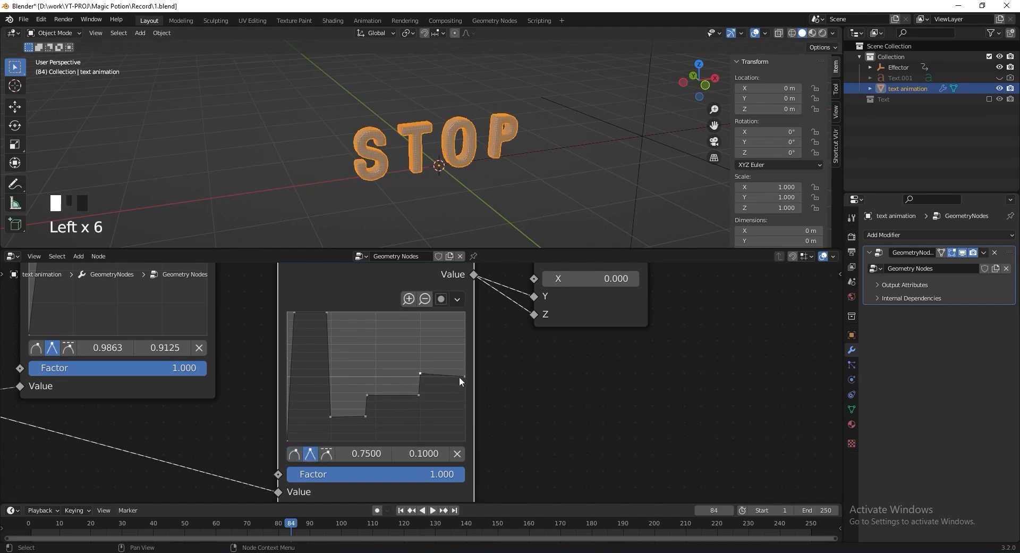
drag(422, 374, 417, 375)
click(418, 394)
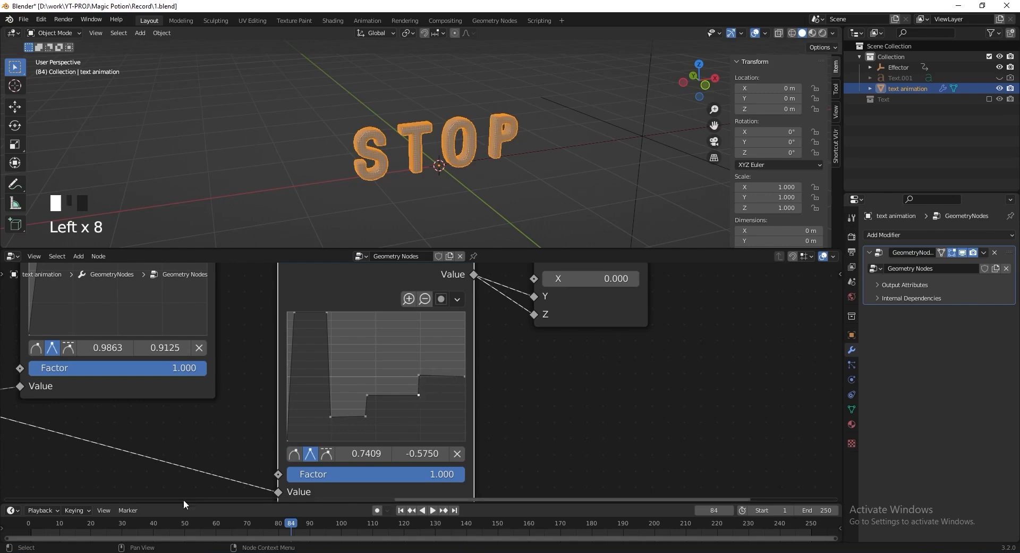
drag(85, 518, 5, 524)
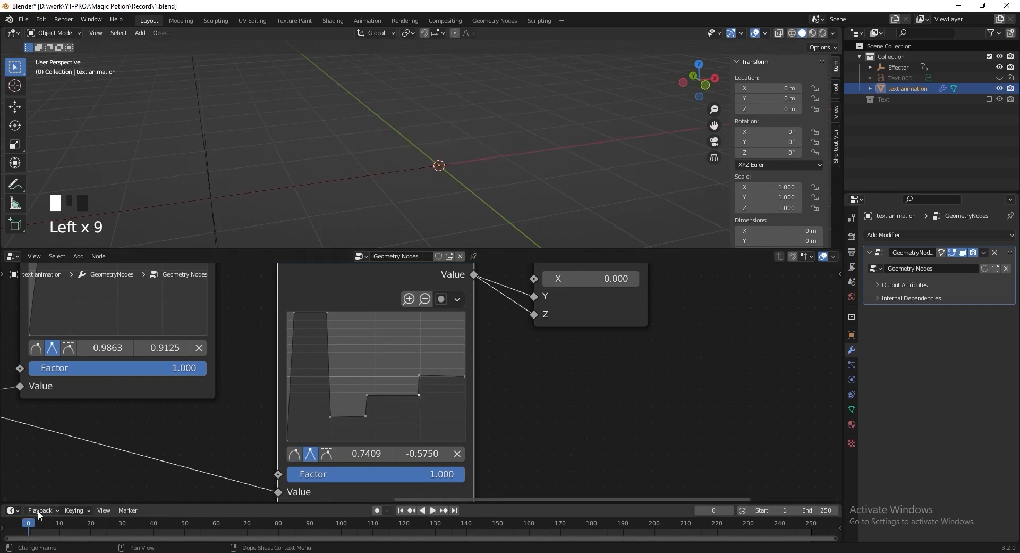
key(space)
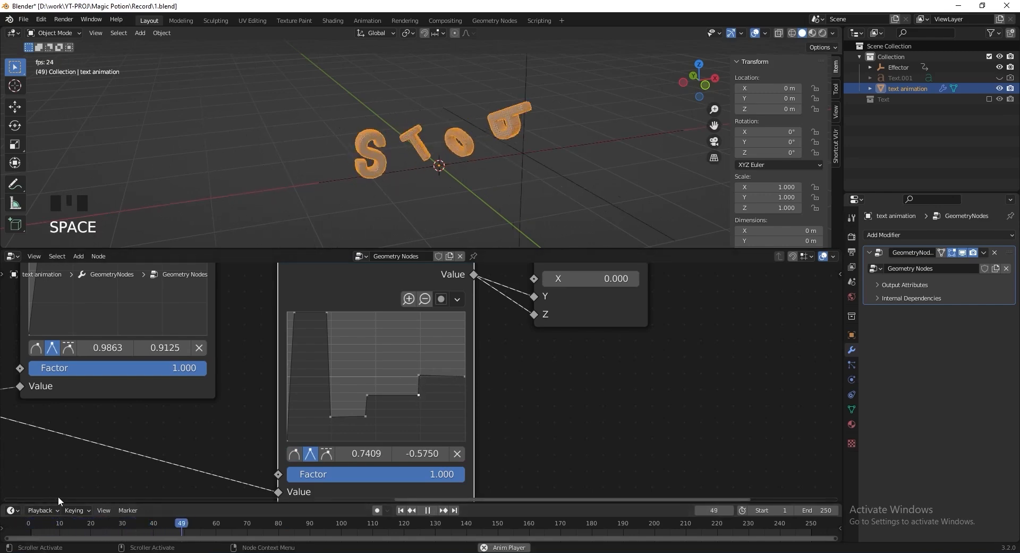
Stop playback, save the file, and insert a Translate Instances node between Rotate Instances and Group Output
key(space)
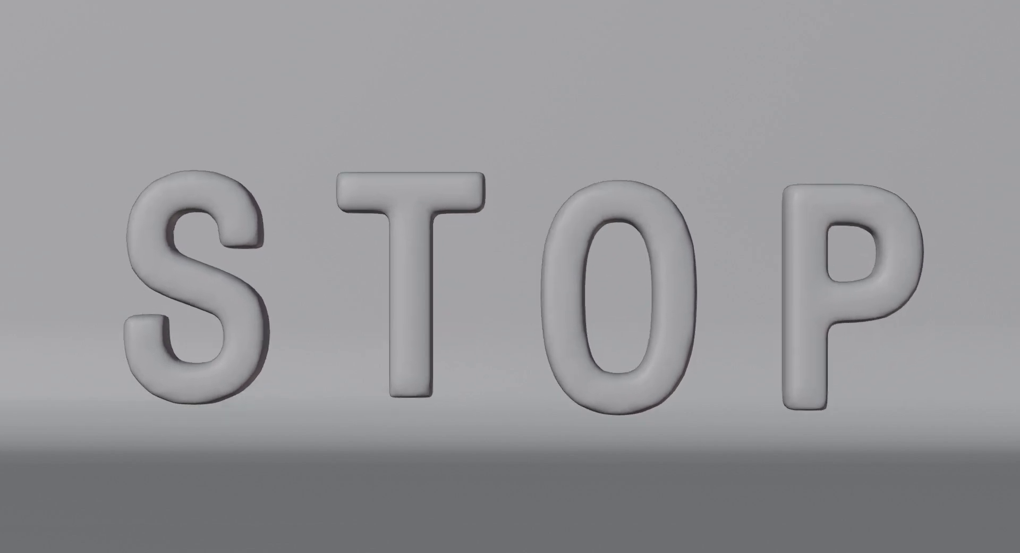
key(ctrl+s)
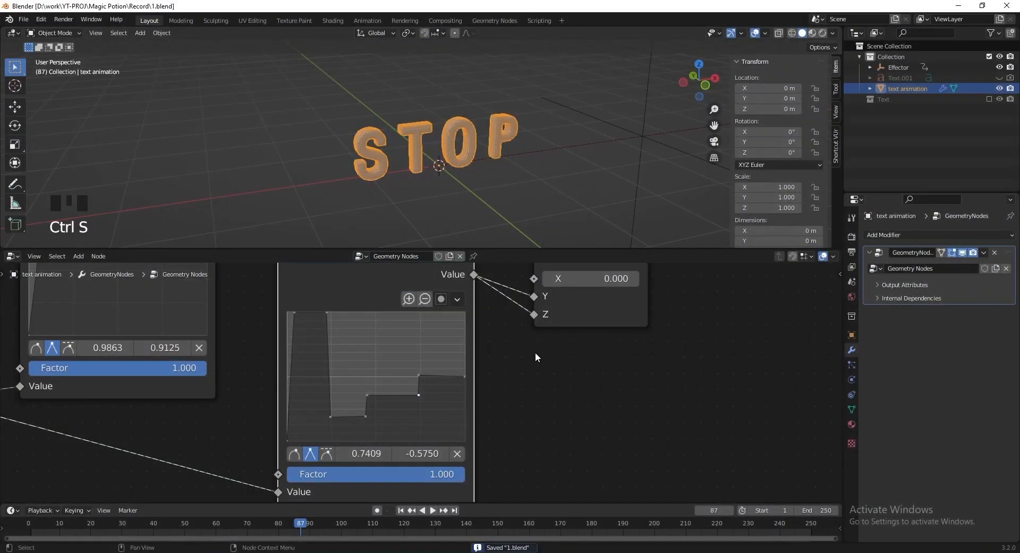
scroll(537, 353, down, 9)
middle_drag(586, 332, 312, 463)
scroll(433, 383, up, 6)
key(shift+a)
click(581, 403)
text(tras)
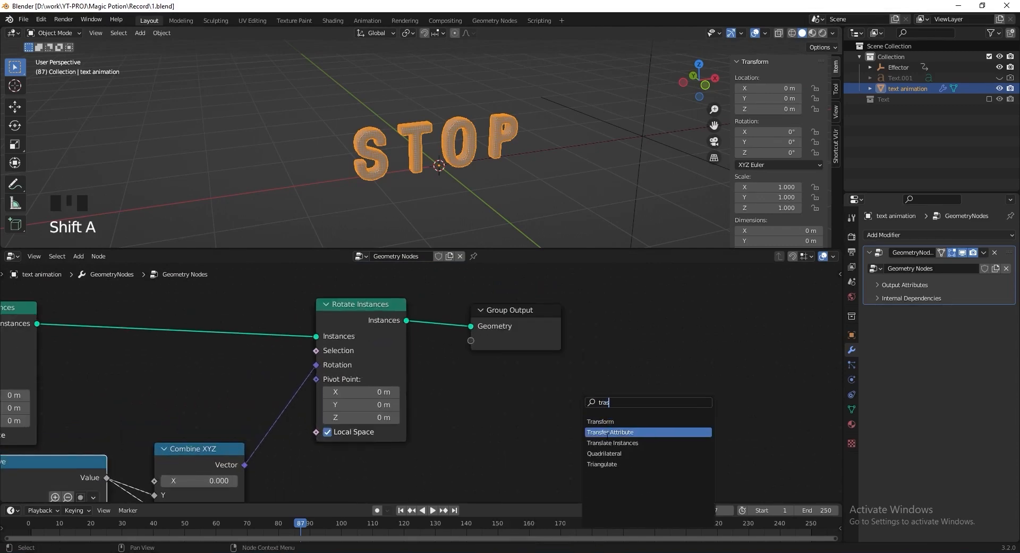
click(606, 442)
click(485, 335)
drag(701, 295, 510, 325)
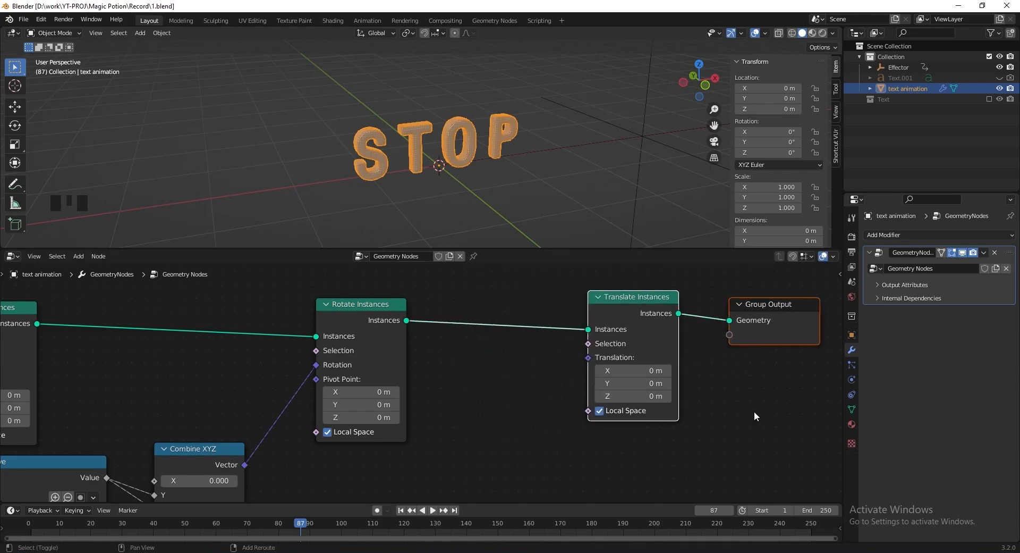
Feed a new Random Value node into Translate Instances' Translation, make room around the nodes, and save the file
key(shift+a)
click(754, 412)
text(rand)
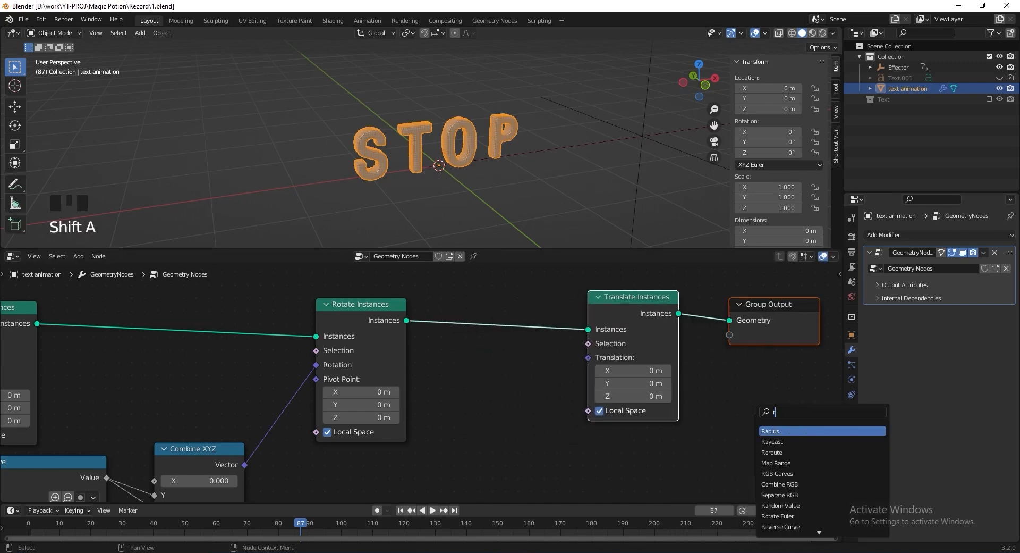
click(772, 430)
click(579, 372)
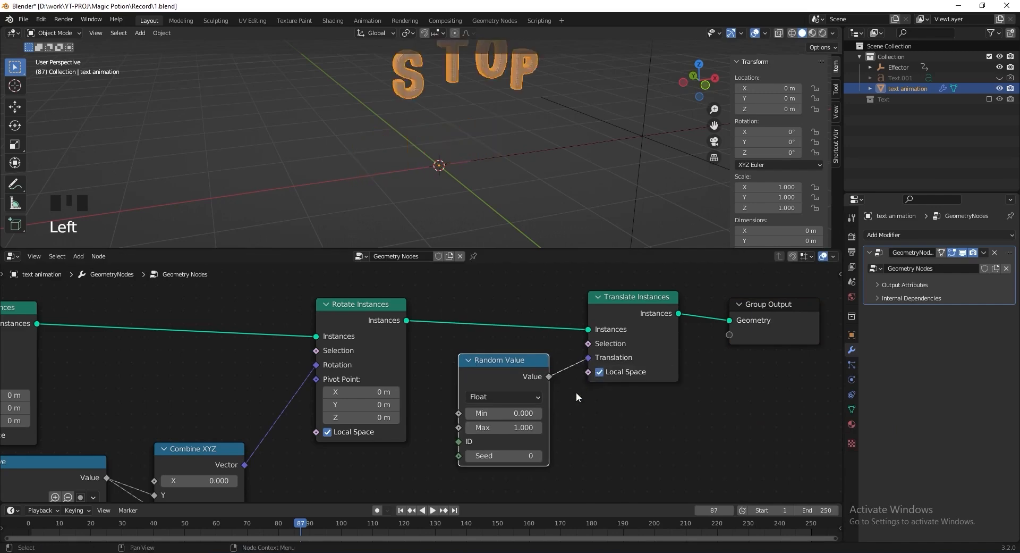
scroll(579, 392, down, 1)
middle_drag(579, 392, 490, 403)
drag(693, 291, 436, 377)
drag(436, 376, 514, 358)
scroll(573, 411, up, 2)
key(ctrl+s)
Add a Scene Time node and link its Frame output to Random Value's Seed
key(shift+a)
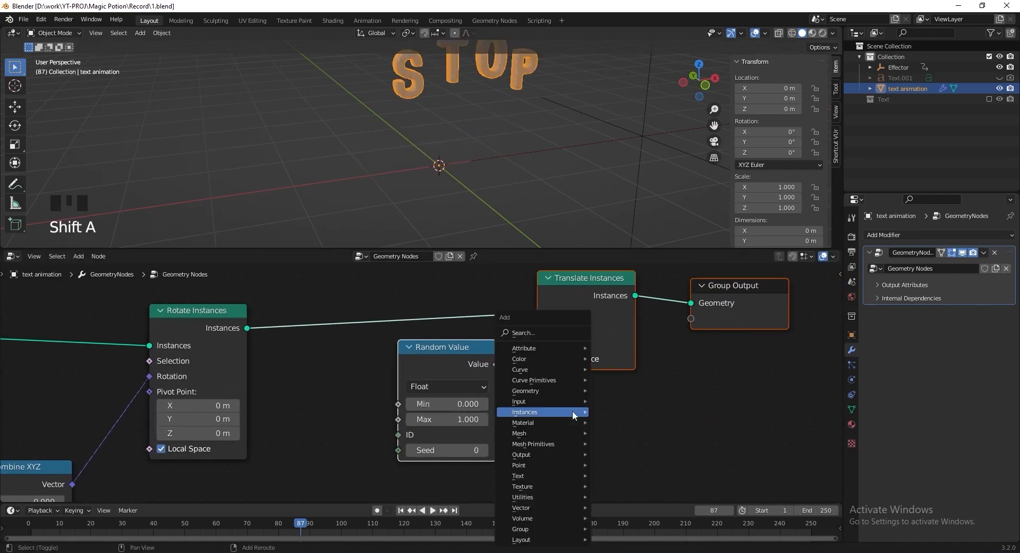
text(scene)
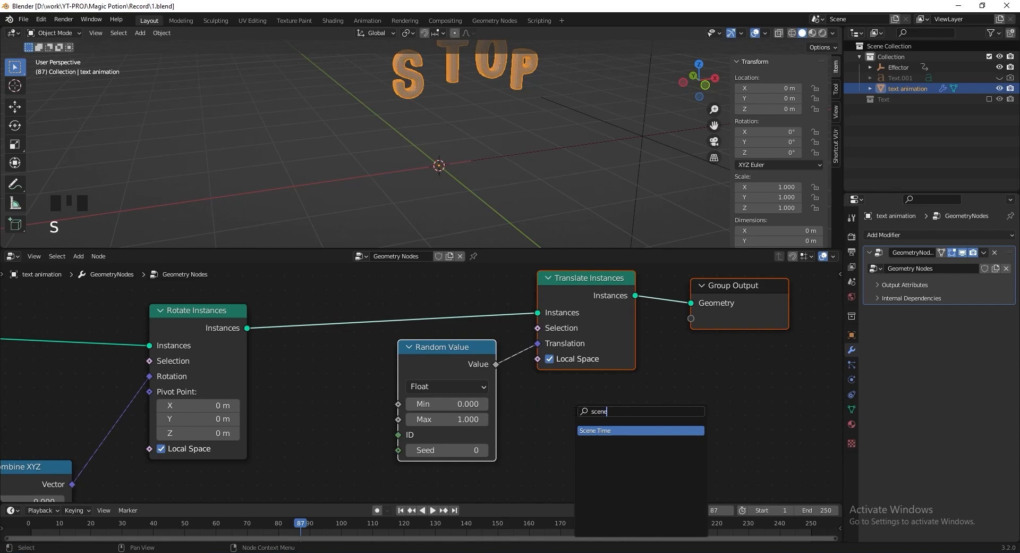
click(596, 429)
click(297, 406)
drag(372, 428, 382, 357)
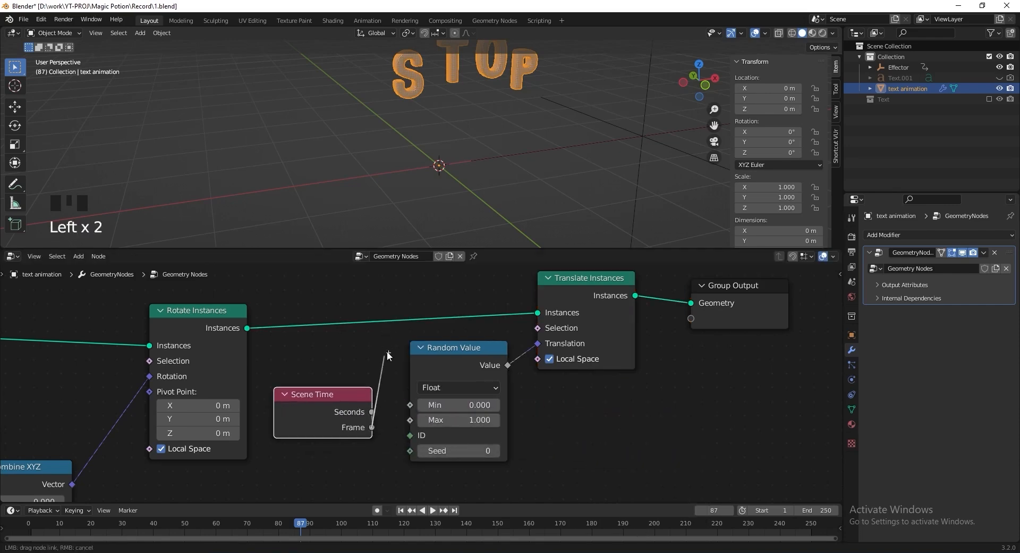
drag(393, 442, 410, 450)
drag(316, 417, 316, 401)
Scrub and play the timeline to examine the random letter movement, and check the scene's frame rate in the output settings
drag(137, 527, 284, 521)
key(Escape)
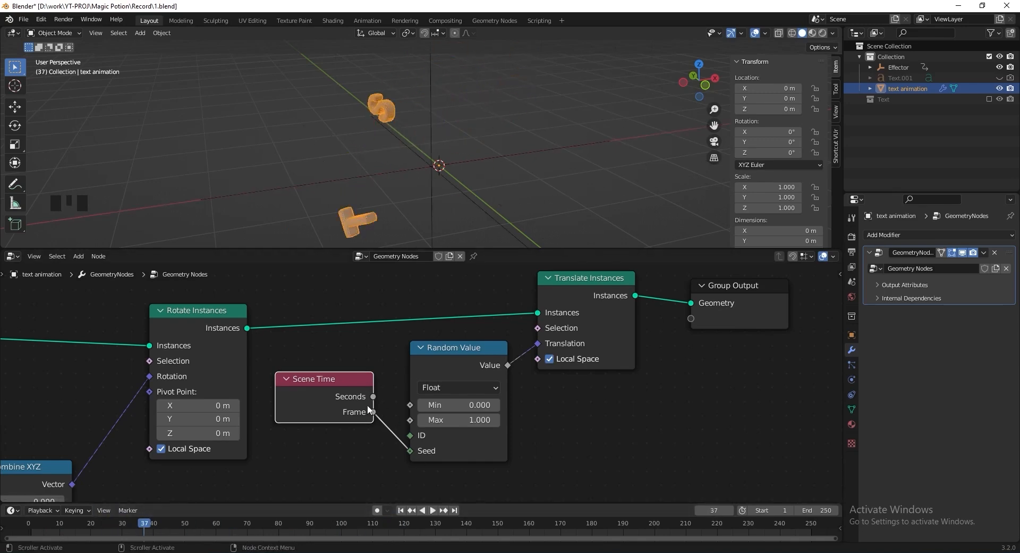
click(364, 419)
drag(79, 524, 0, 526)
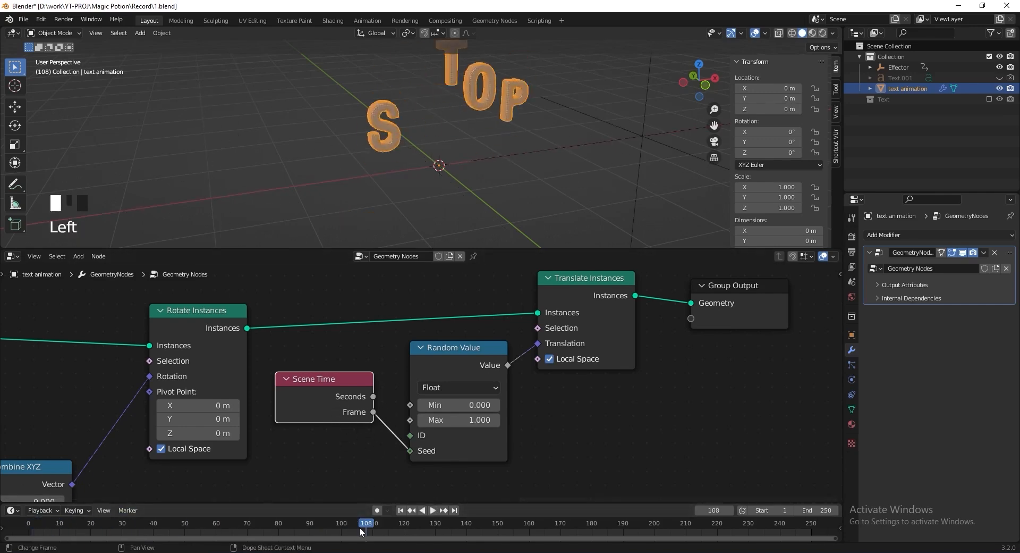
drag(255, 550, 278, 537)
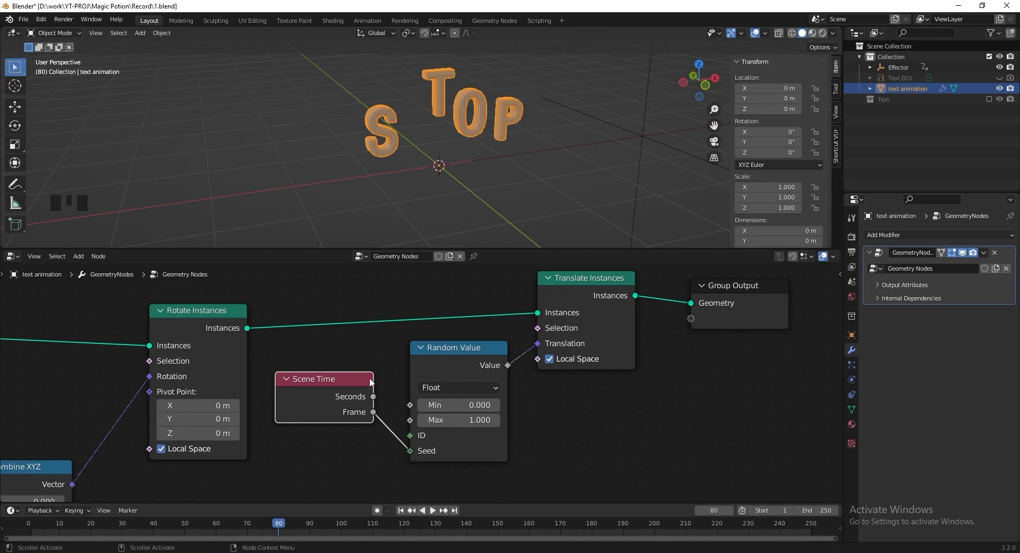
click(852, 251)
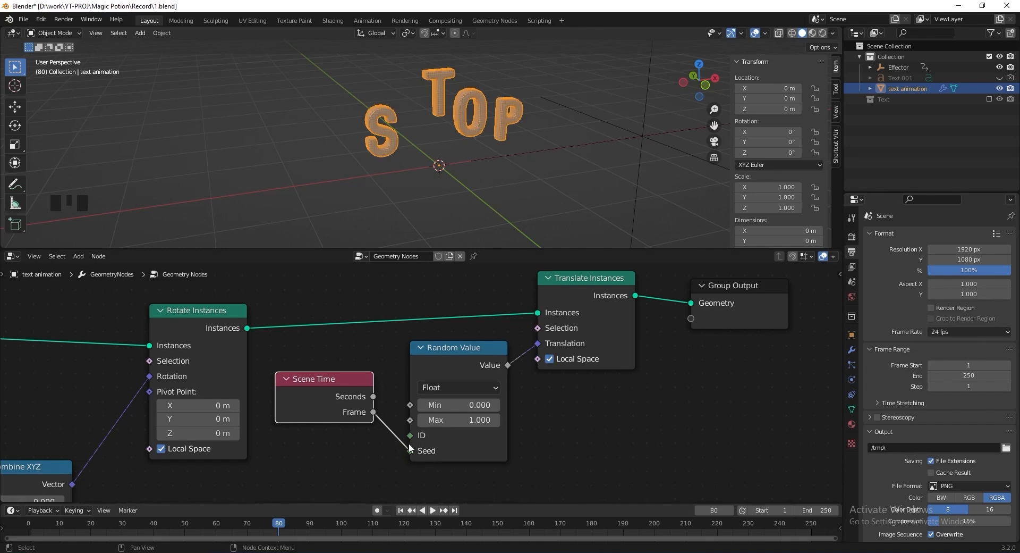
click(31, 524)
key(space)
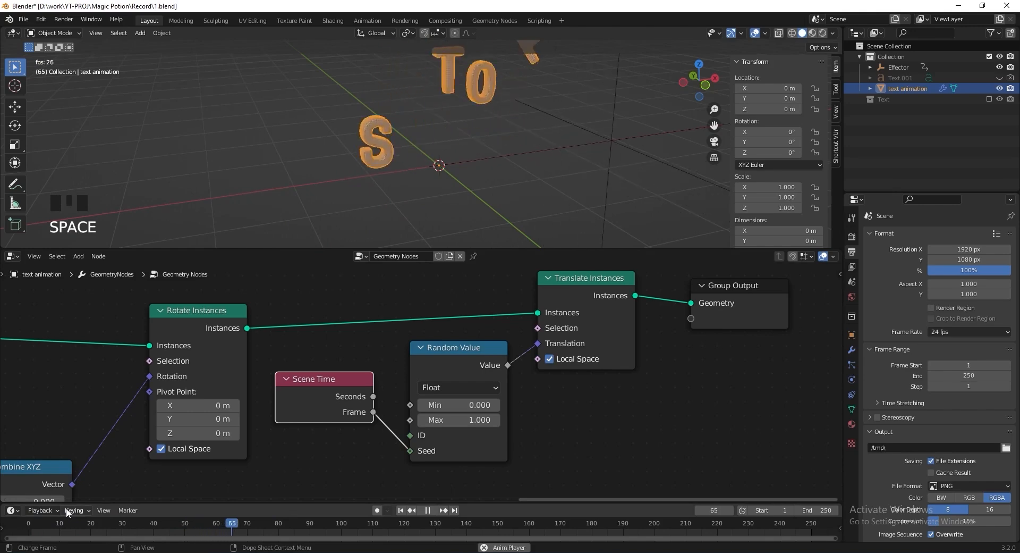
key(space)
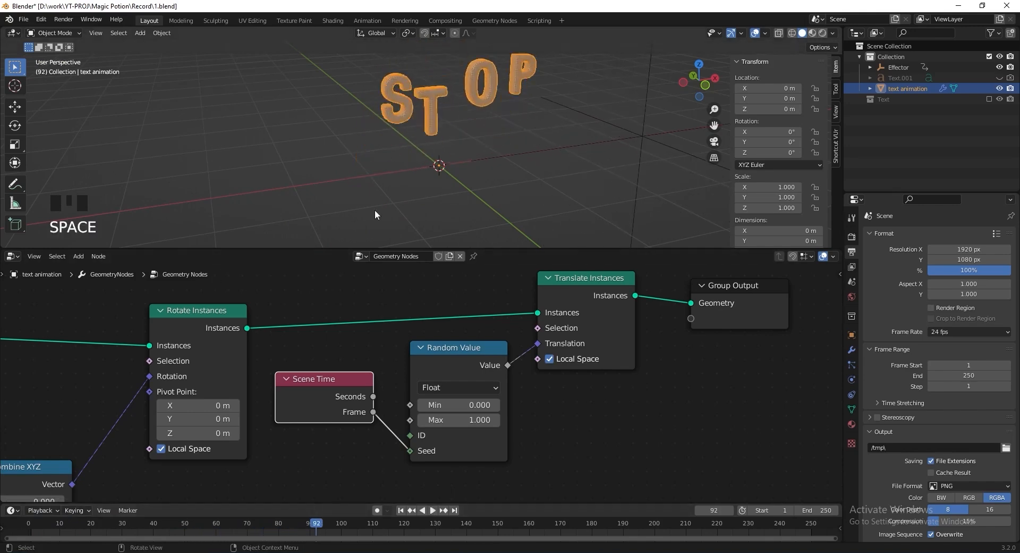
Insert a Math node on the link between Scene Time's Frame and Random Value's Seed
key(shift+a)
text(ma)
key(BackSpace)
text(at)
key(Return)
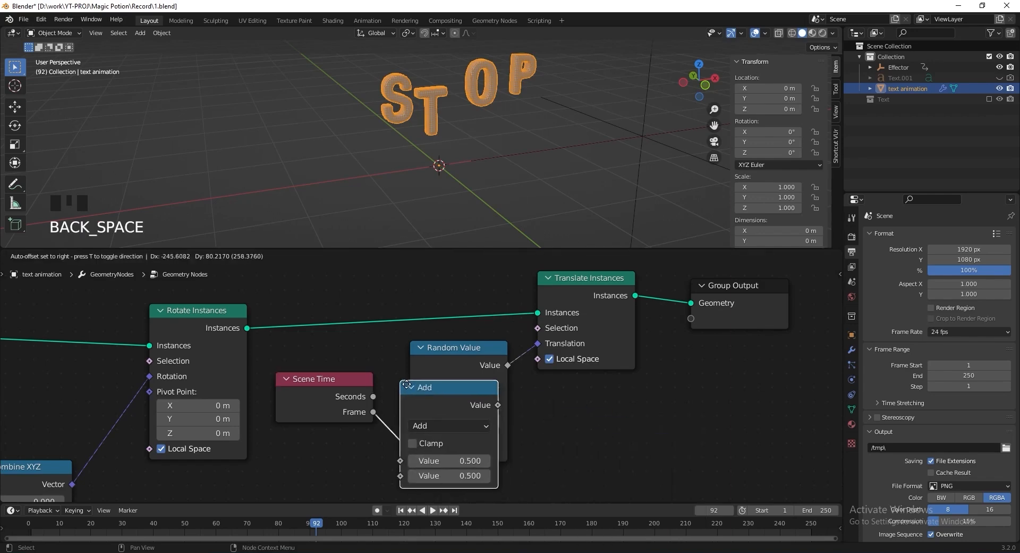
click(407, 383)
Set the Math node to Divide with a value of 6, and preview the slower jitter along the timeline
click(496, 423)
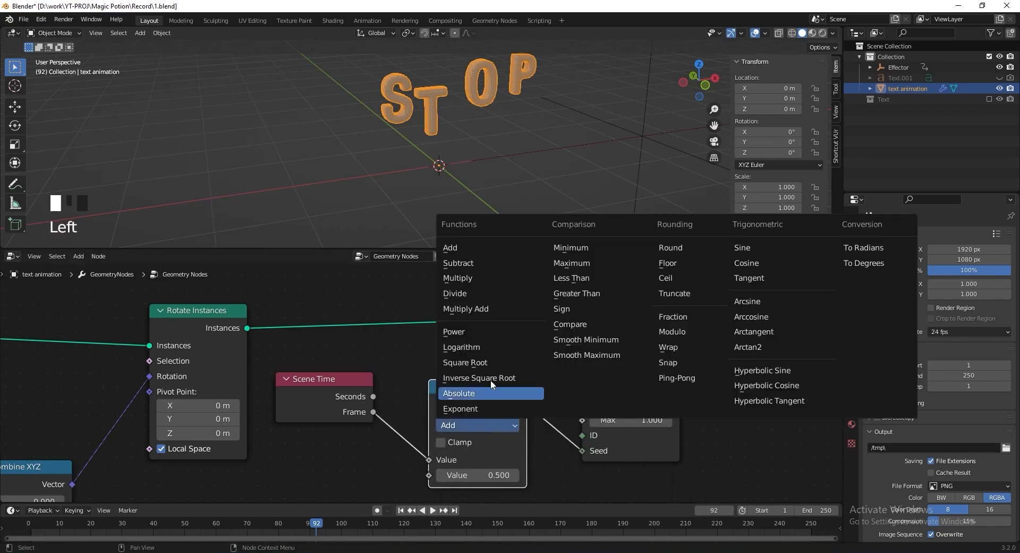
click(479, 293)
double_click(480, 474)
key(Return)
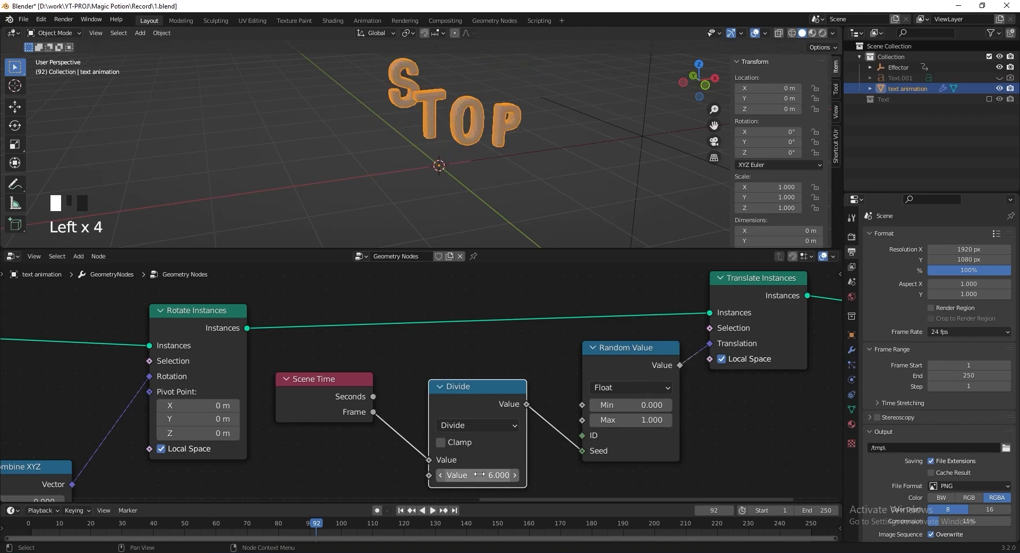
key(space)
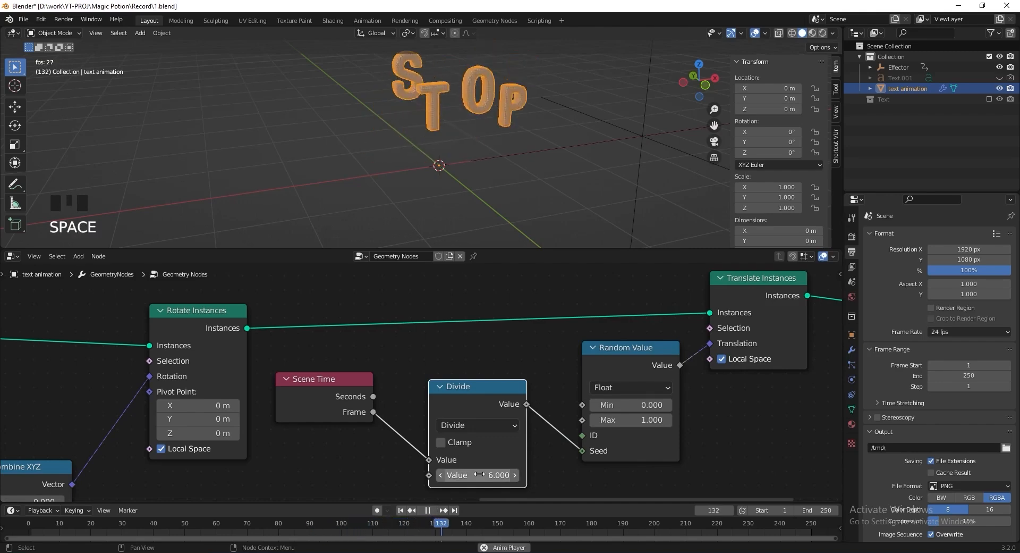
key(space)
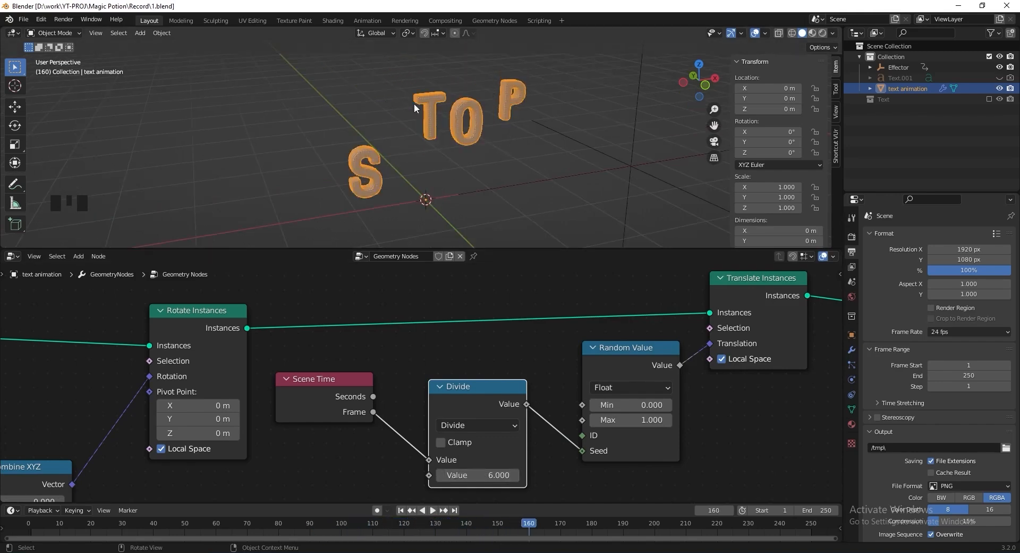
drag(103, 523, 338, 473)
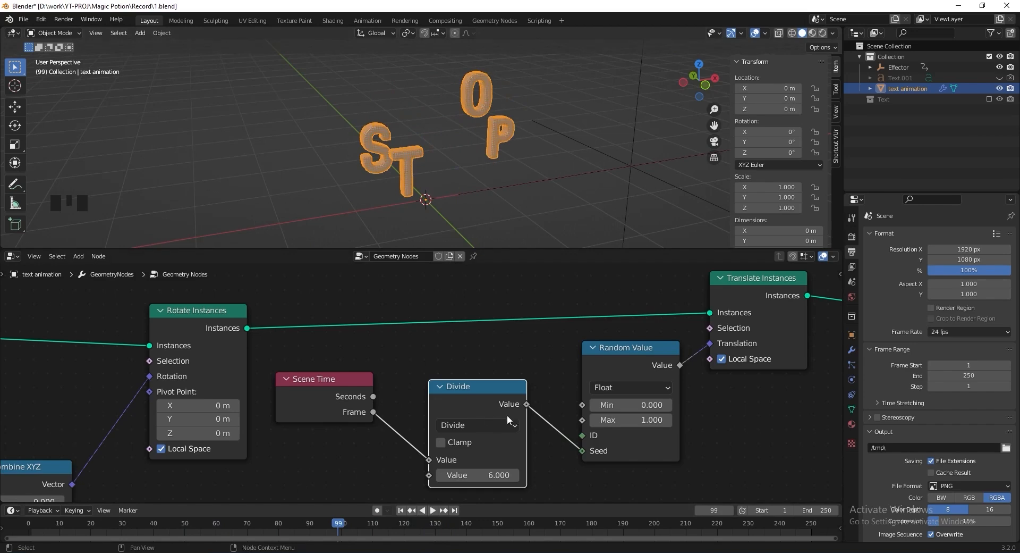
Set Random Value's Max to 0.06 and play the animation from the beginning
click(631, 419)
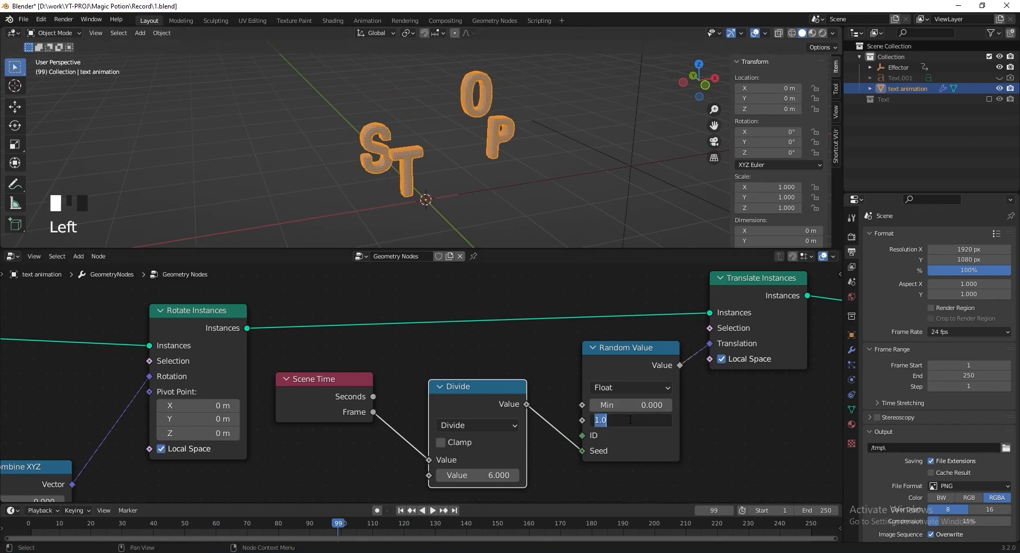
text(.06)
key(Return)
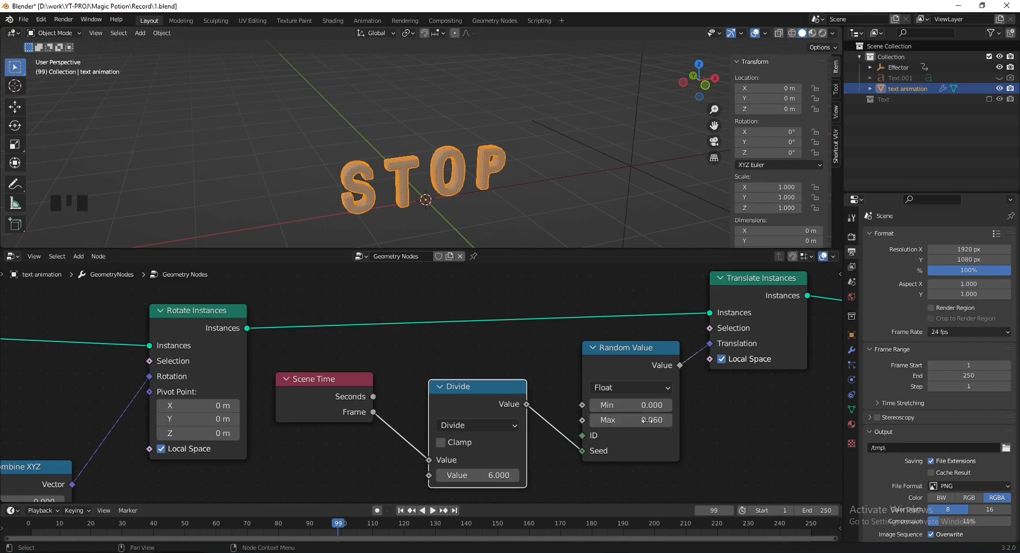
click(31, 526)
key(space)
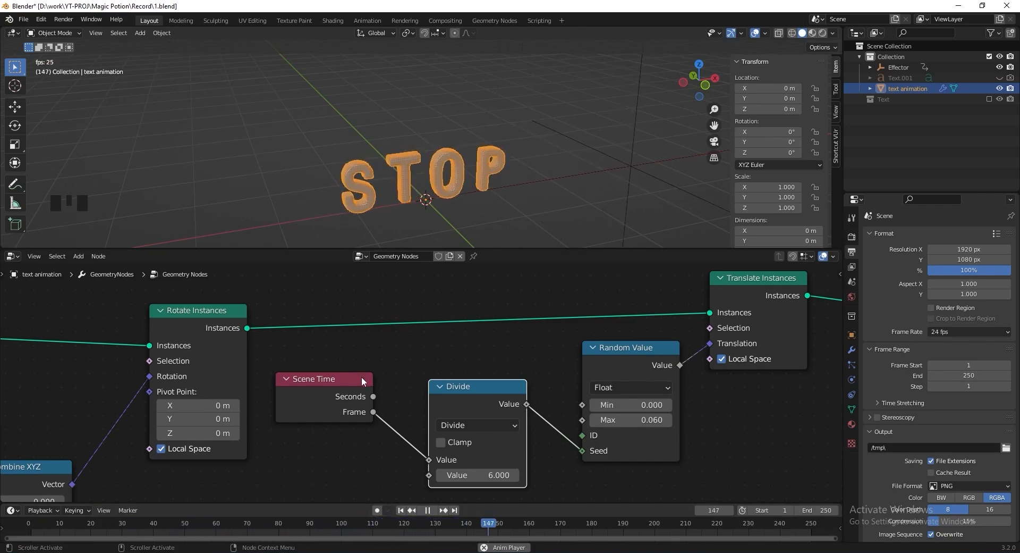
key(space)
key(space)
Group all nodes from the scale Float Curve through Translate Instances in a frame labelled "Text animation"
scroll(557, 324, down, 4)
drag(178, 288, 636, 497)
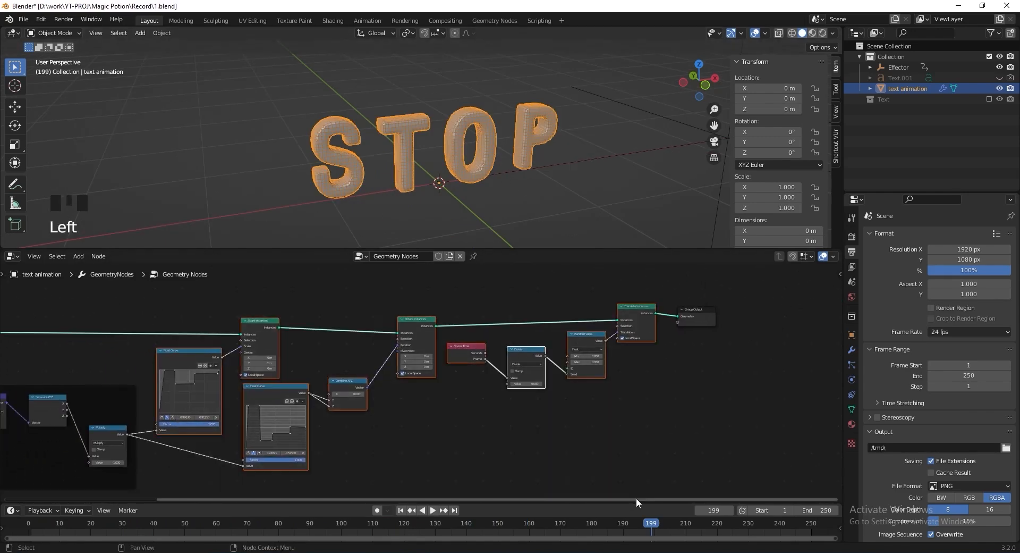
key(ctrl+j)
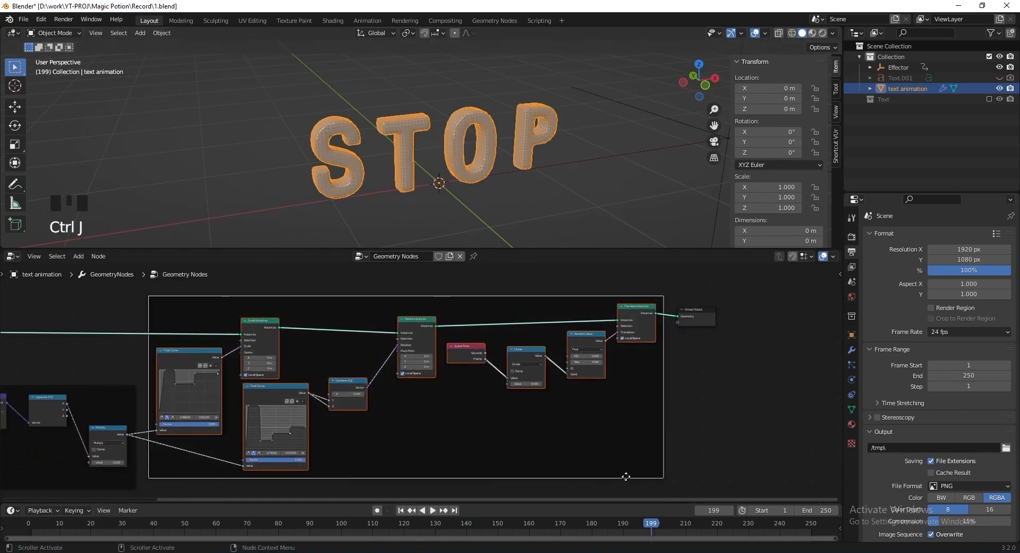
key(F2)
text(Text animatio)
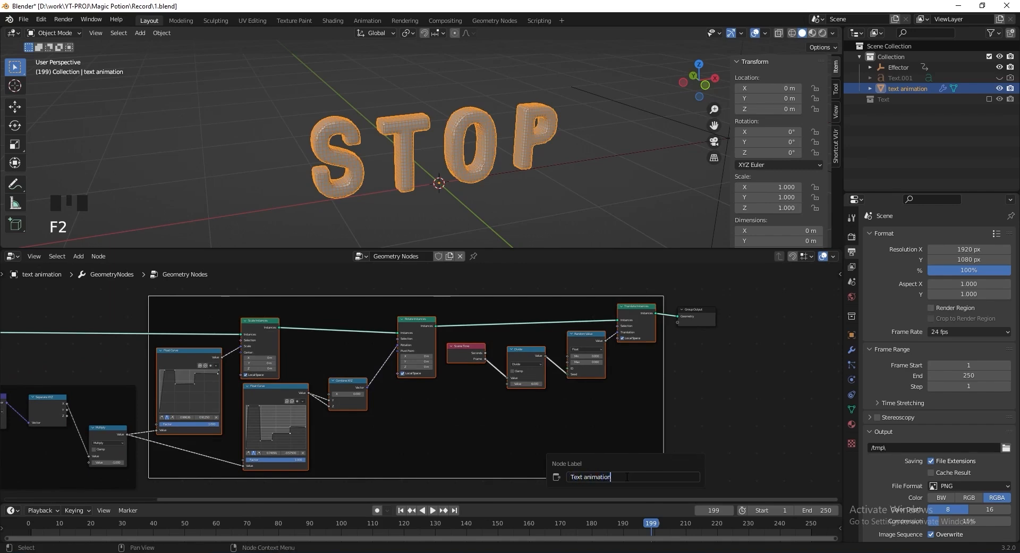
text(n)
key(Return)
Put Scene Time, Divide and Random Value in their own frame labelled "Wiggle Animation", placed below Translate Instances
scroll(634, 404, up, 3)
middle_drag(634, 404, 496, 421)
drag(569, 445, 335, 343)
key(ctrl+j)
click(616, 448)
drag(583, 422, 557, 444)
middle_drag(587, 371, 543, 464)
drag(502, 423, 542, 398)
key(F2)
text(Wiggle)
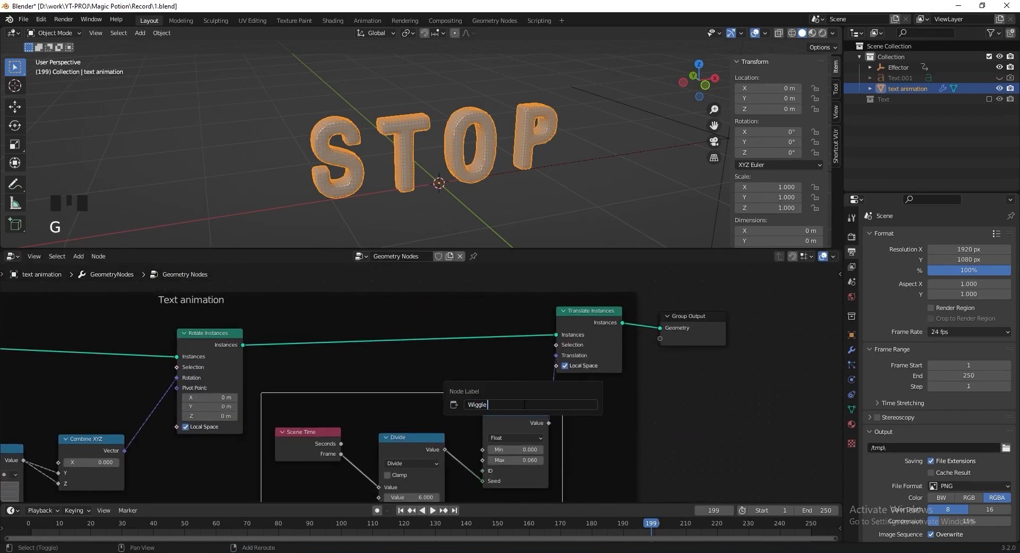
text( Animation)
key(Return)
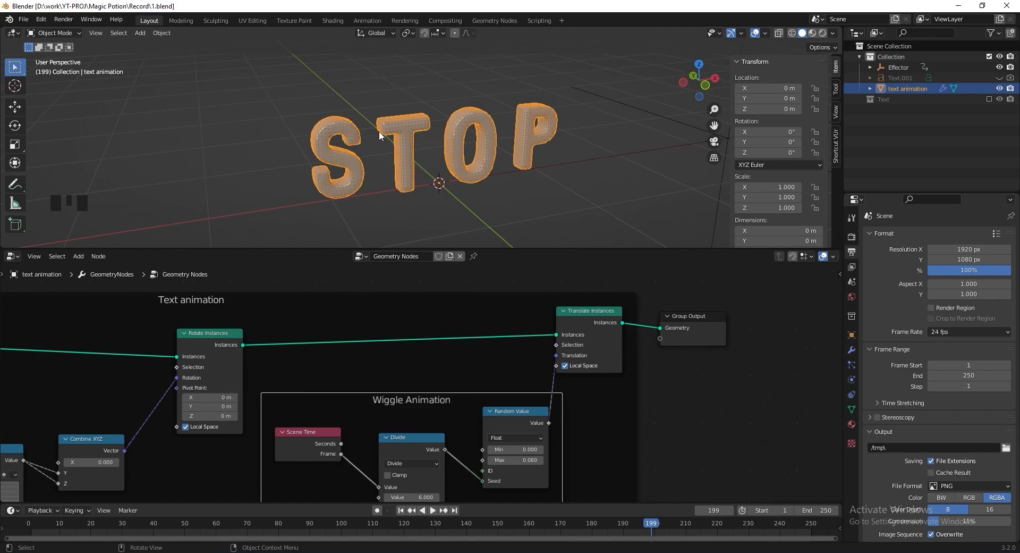
Insert a Realize Instances node between Translate Instances and Group Output, moving Group Output aside to make room
middle_drag(607, 377, 393, 374)
drag(462, 324, 554, 317)
key(shift+a)
text(reali)
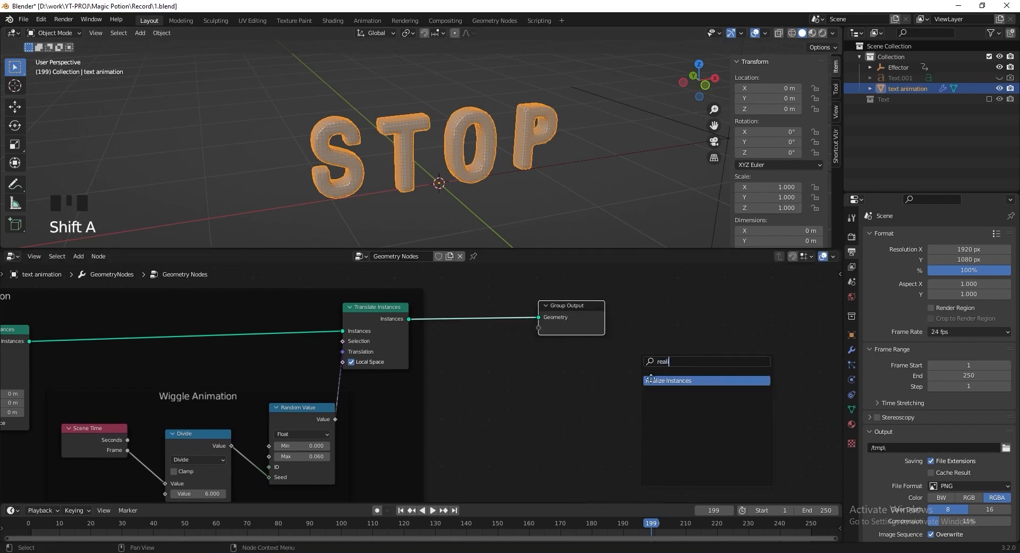
key(Return)
click(460, 320)
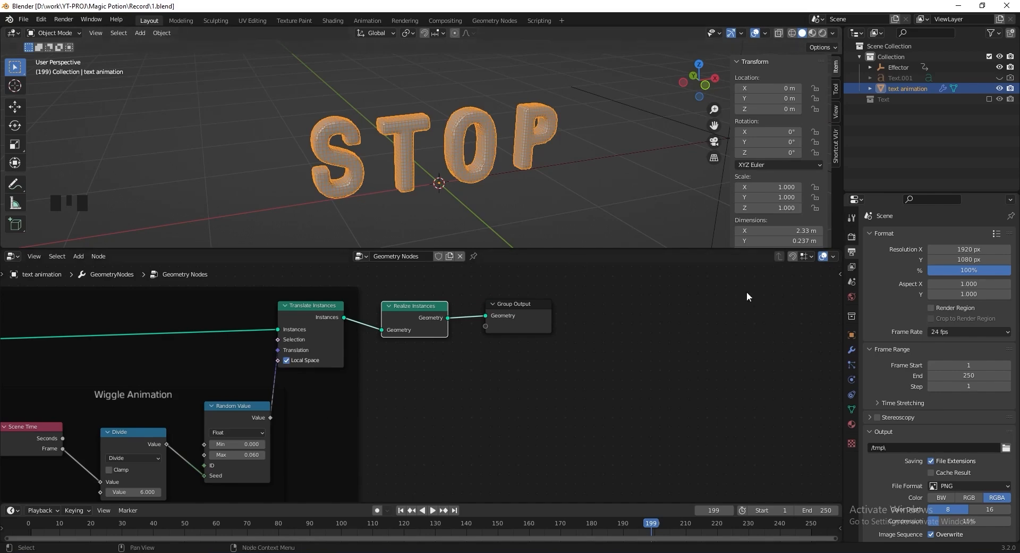
Show the text object's modifiers again and insert a Set Position node between Realize Instances and Group Output
click(852, 349)
click(918, 234)
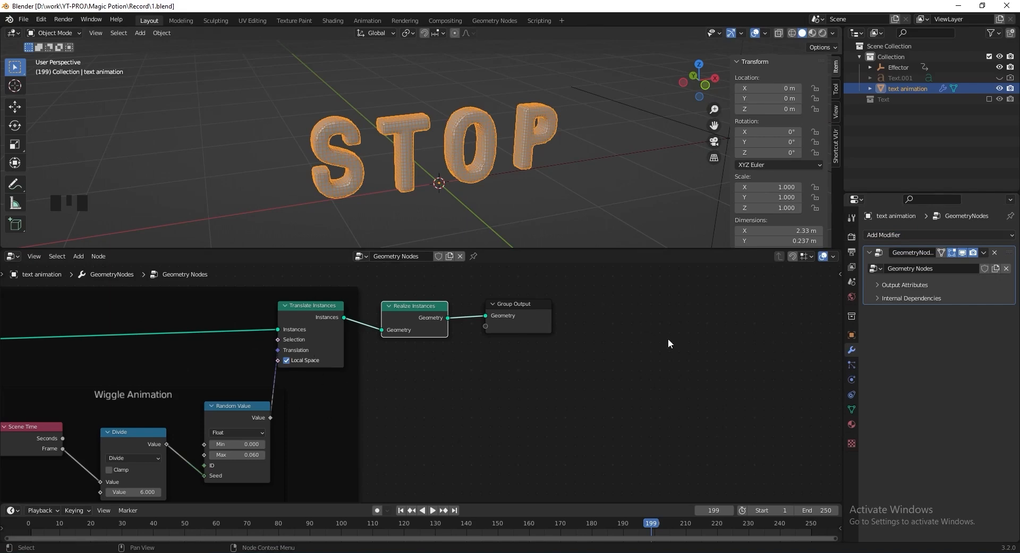
key(shift+a)
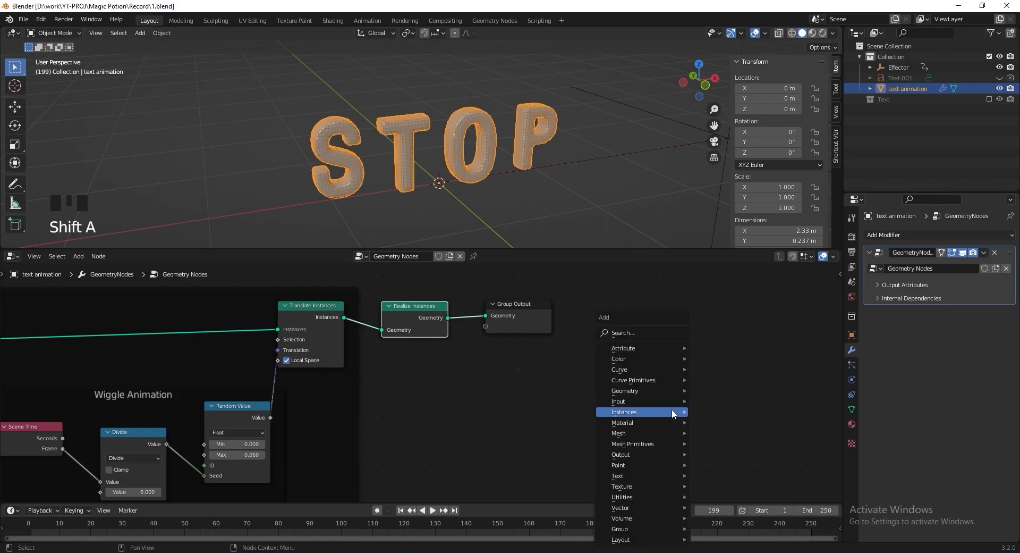
text(set po)
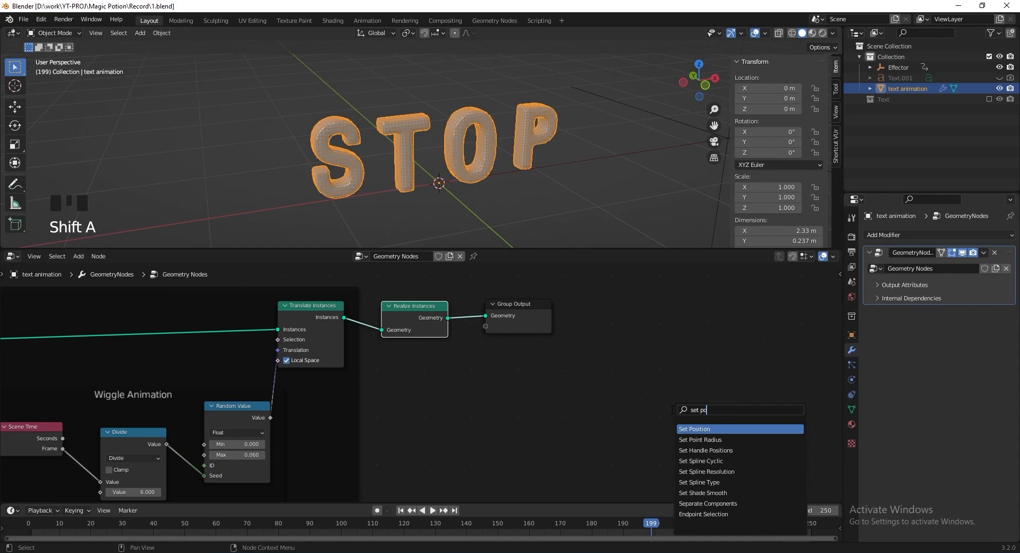
click(696, 429)
click(520, 323)
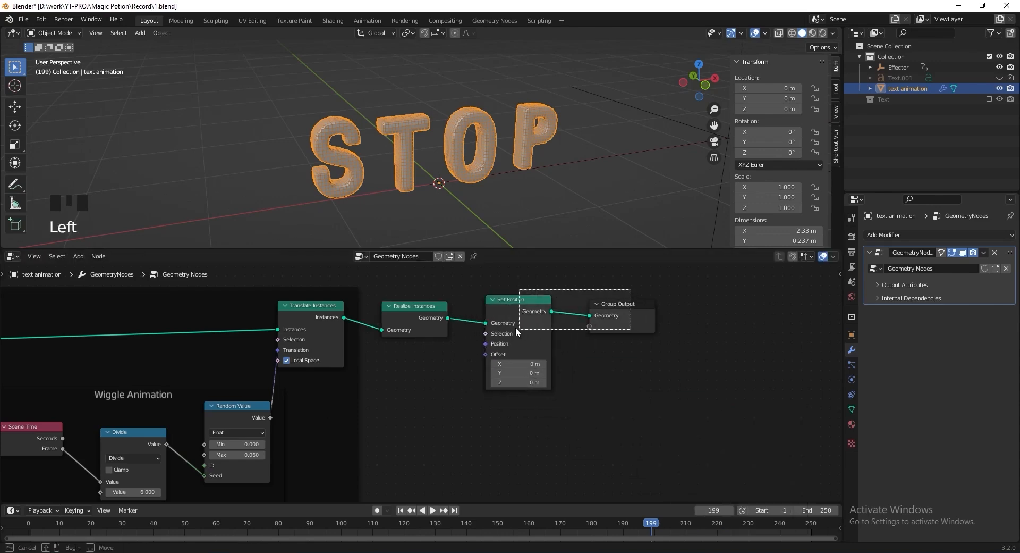
Move Set Position and Group Output away from Realize Instances to make room, and save the file
drag(521, 321, 635, 321)
middle_drag(579, 384, 419, 392)
scroll(420, 392, up, 2)
key(ctrl+s)
Add a Noise Texture node below Realize Instances and connect its Fac output to Set Position's Offset
key(shift+a)
text(snoise)
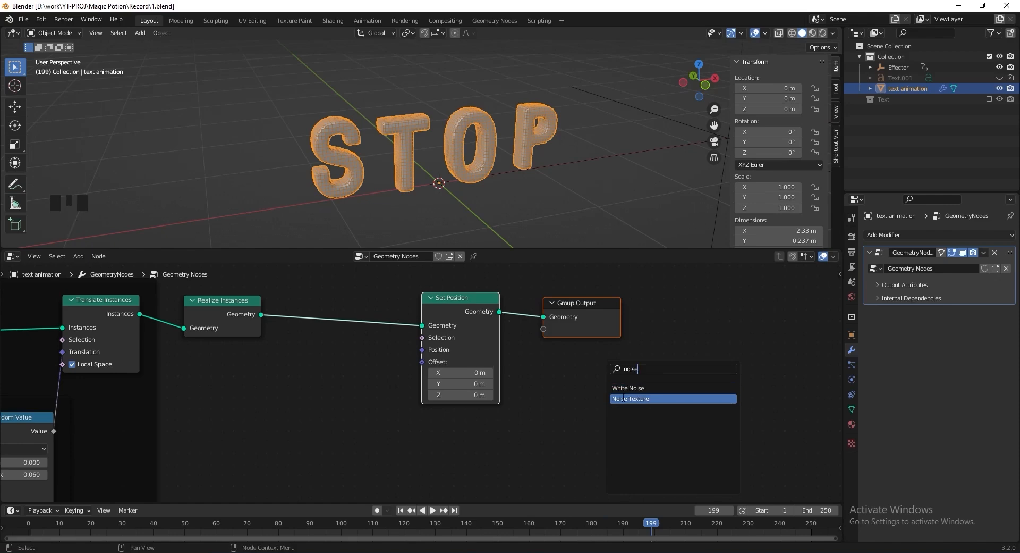
click(622, 399)
click(317, 371)
drag(374, 359, 422, 362)
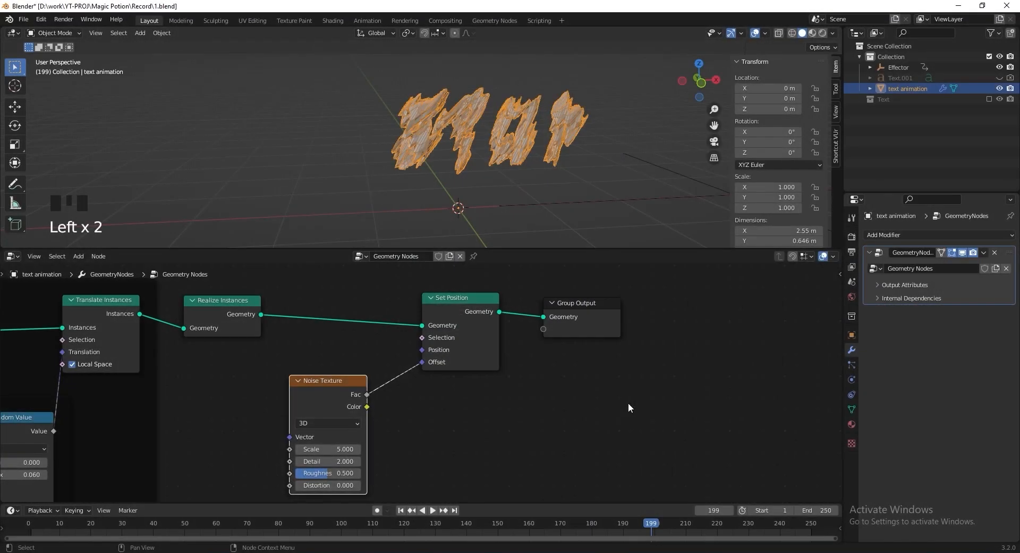
Add a Normal node and place it directly above the Noise Texture
key(shift+a)
click(592, 391)
text(normal)
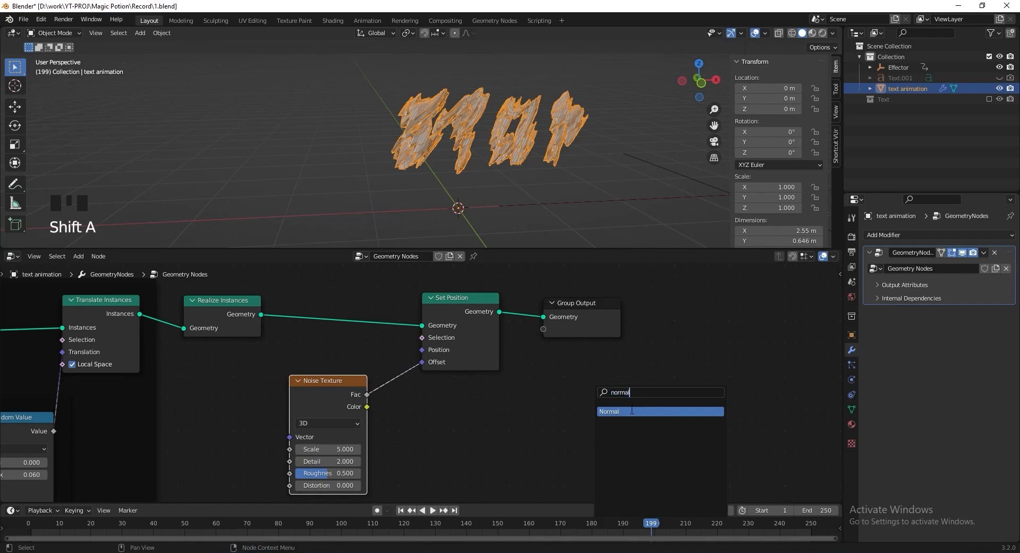
click(632, 411)
click(328, 349)
Insert a Vector Math node before Set Position's Offset, set it to Multiply, and feed it Normal together with the Noise Texture's Fac
key(shift+a)
click(519, 416)
text(vector math)
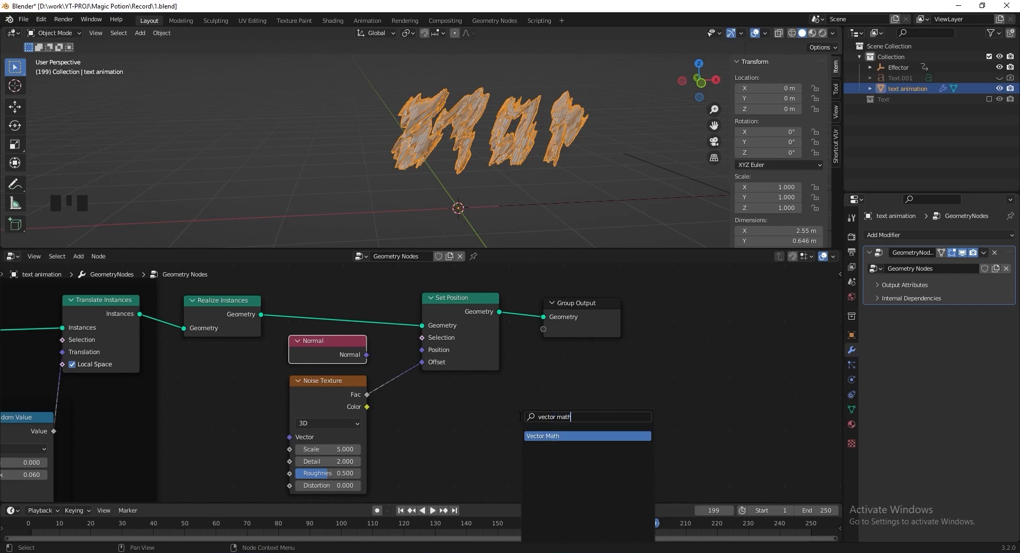
click(533, 435)
click(425, 372)
drag(366, 354, 410, 402)
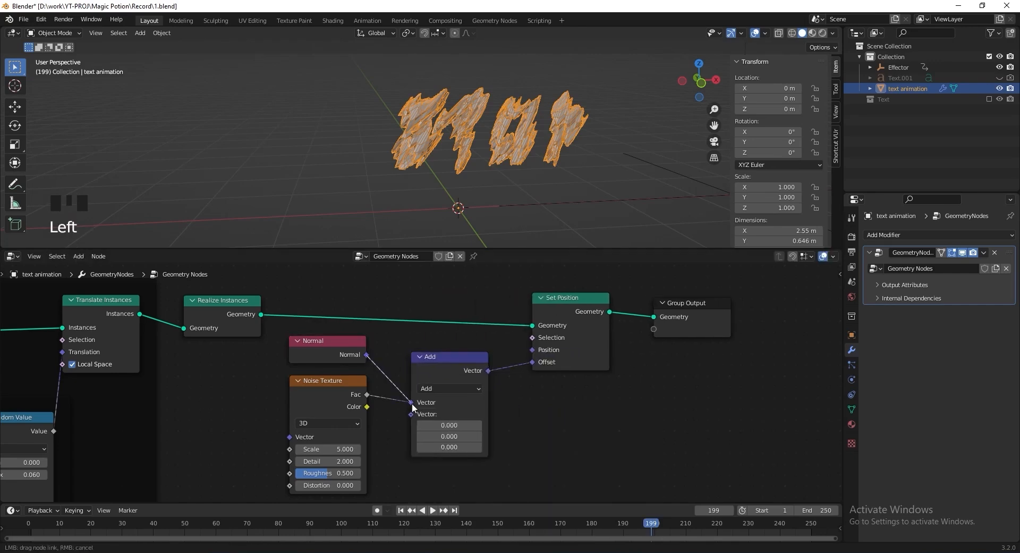
click(449, 388)
click(433, 408)
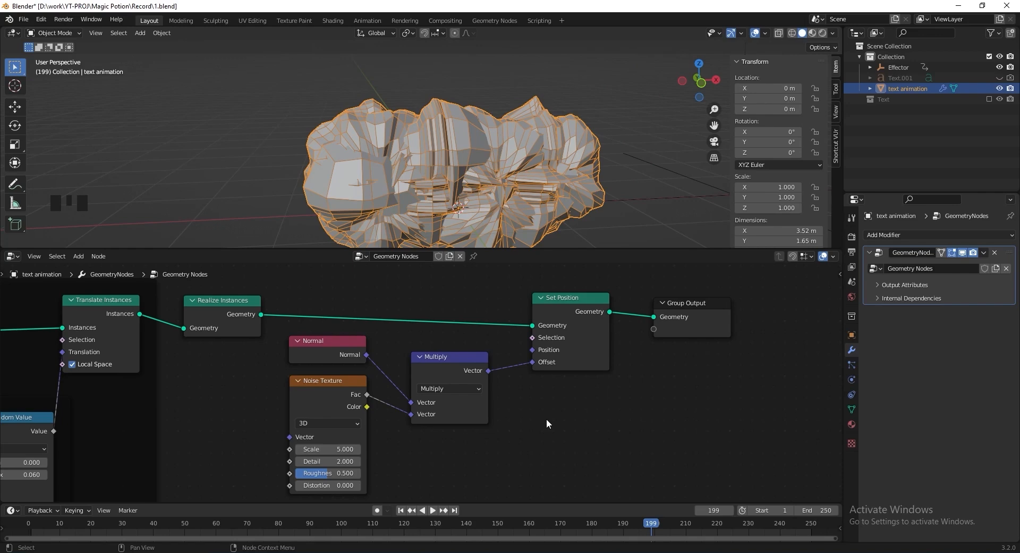
Insert a duplicate of the Multiply node before Set Position's Offset and change it to a Scale operation of 0.06
click(455, 365)
key(shift+d)
click(551, 374)
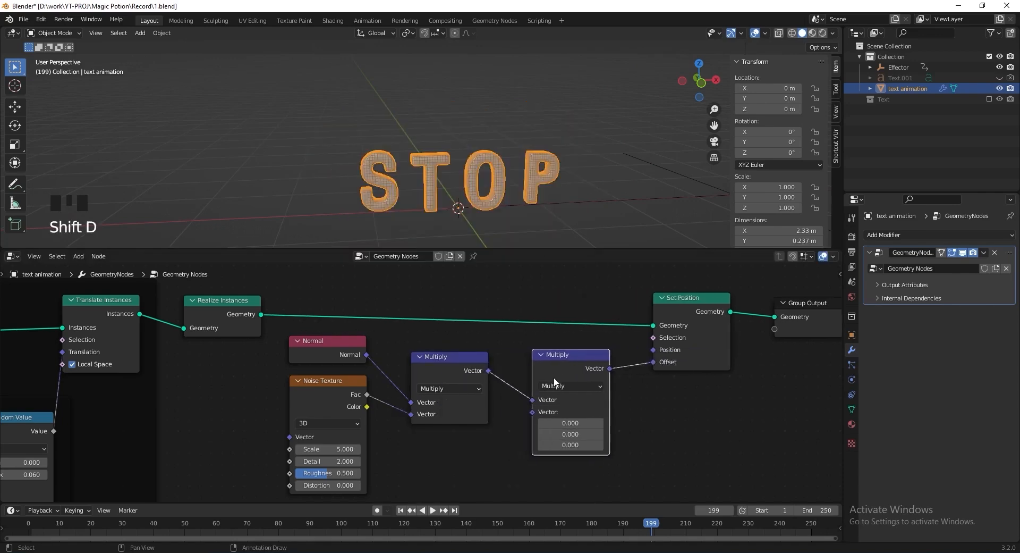
click(557, 387)
click(580, 204)
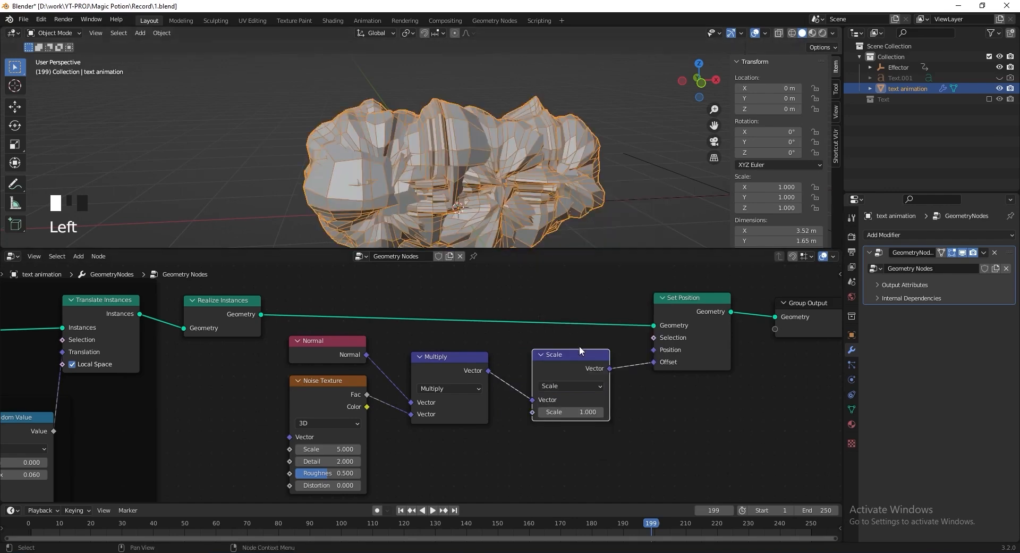
double_click(574, 410)
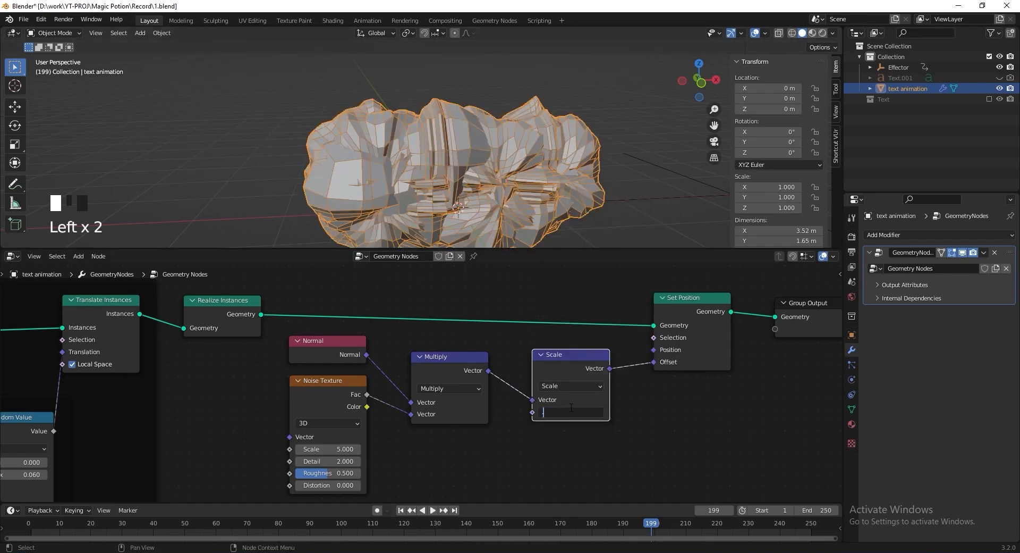
key(Return)
scroll(486, 173, up, 3)
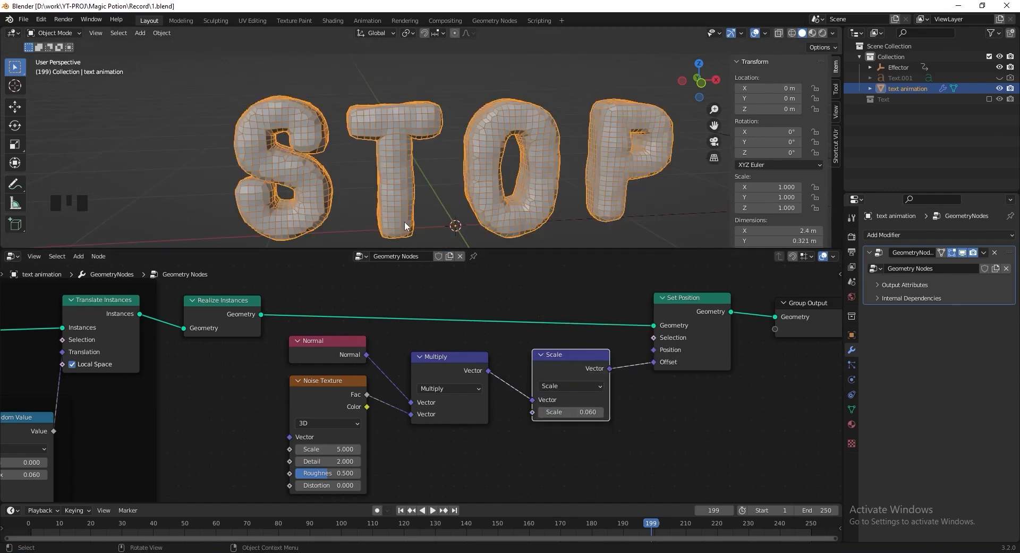
Duplicate the Wiggle Animation frame with its nodes, place the copy below the Noise Texture, and detach it from the Text animation frame
scroll(559, 361, down, 5)
middle_drag(553, 361, 693, 364)
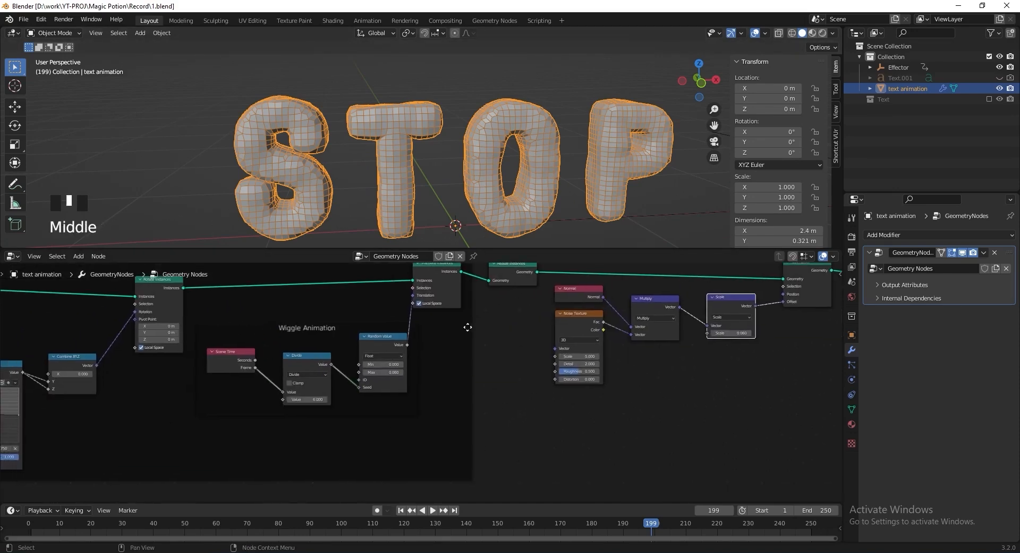
scroll(429, 327, up, 2)
drag(432, 314, 173, 419)
middle_drag(425, 384, 287, 383)
scroll(287, 382, down, 2)
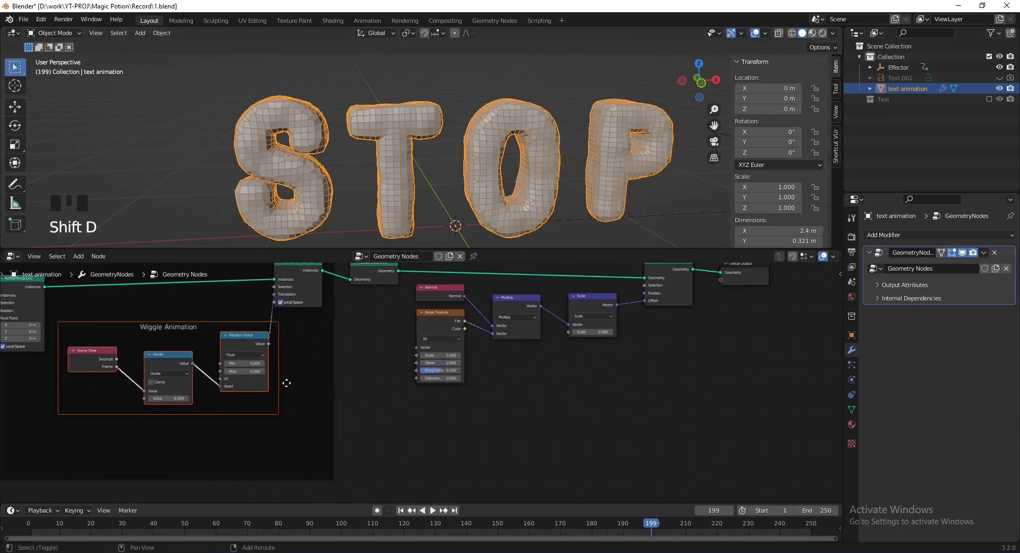
key(shift+d)
click(564, 459)
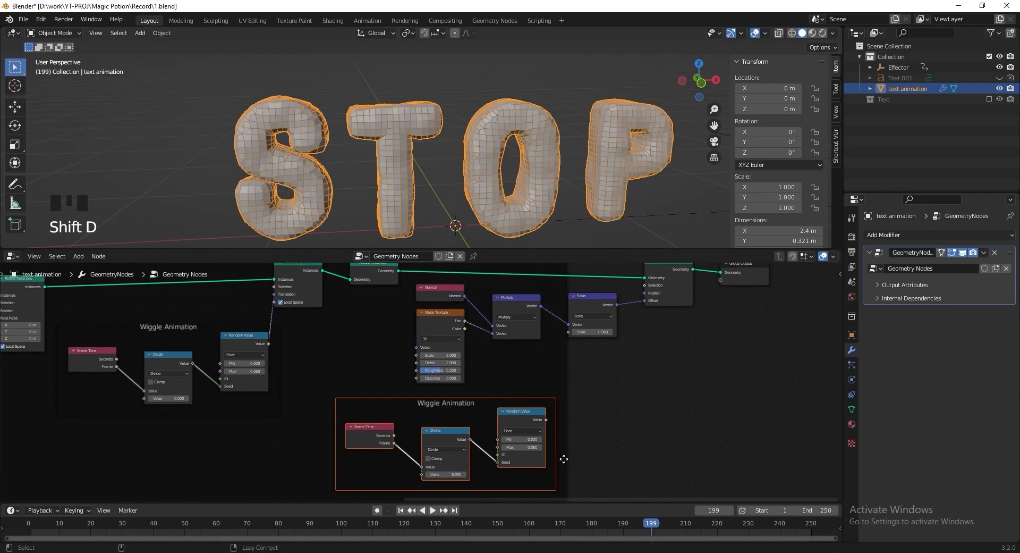
key(alt+p)
Rearrange the displacement nodes beside the copied wiggle frame, connect its Random Value to the Noise Texture's Scale, and play the animation
middle_drag(760, 287, 571, 312)
drag(607, 276, 258, 354)
drag(259, 341, 470, 332)
drag(362, 427, 438, 374)
scroll(455, 359, up, 8)
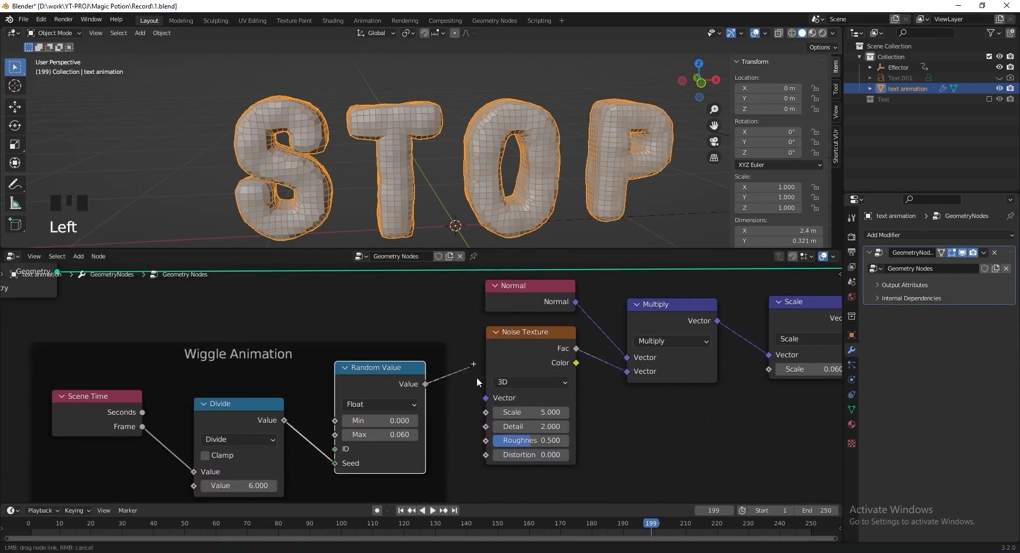
drag(486, 416, 486, 413)
click(32, 527)
key(space)
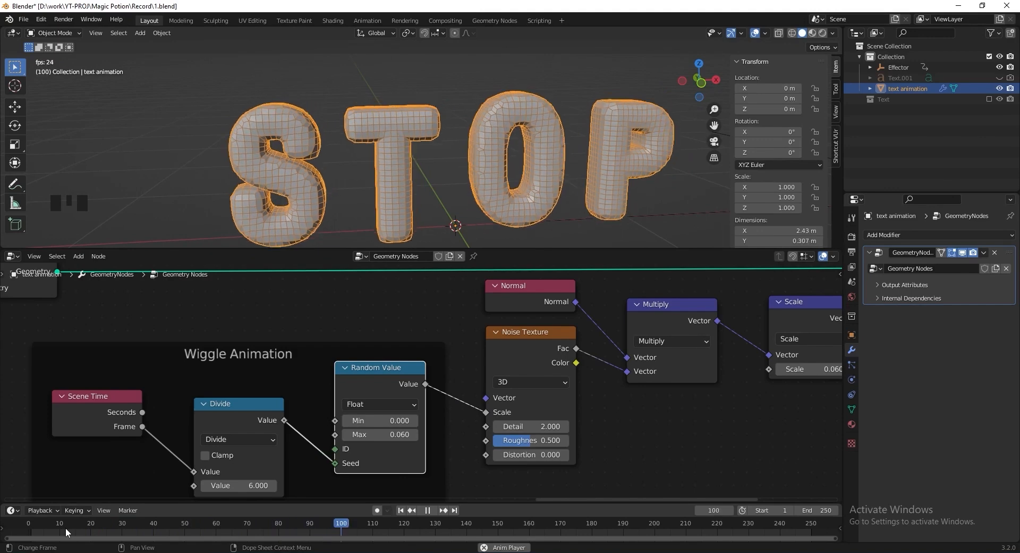
key(space)
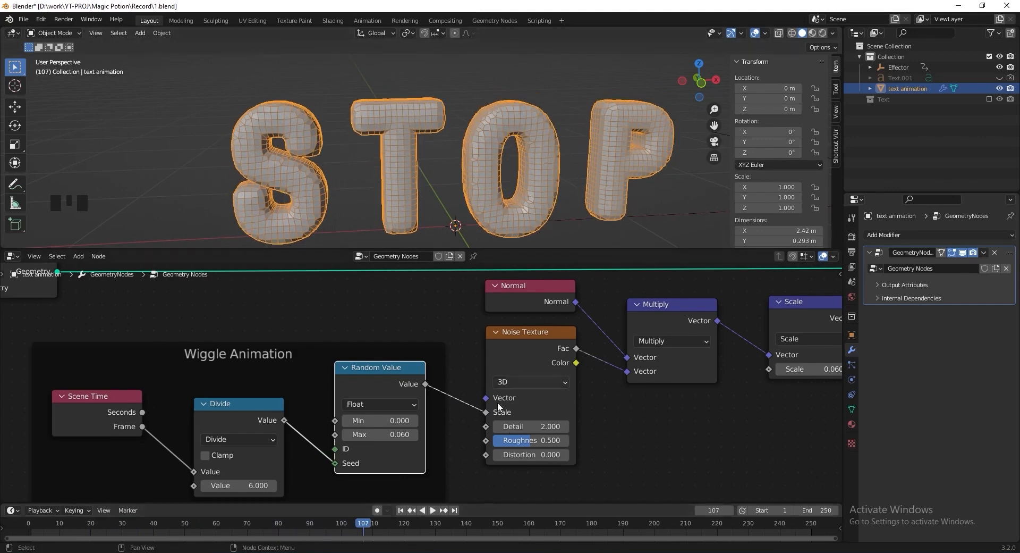
Set the Noise Texture to 4D with Distortion 20 and Detail 0, and play the animation
click(531, 455)
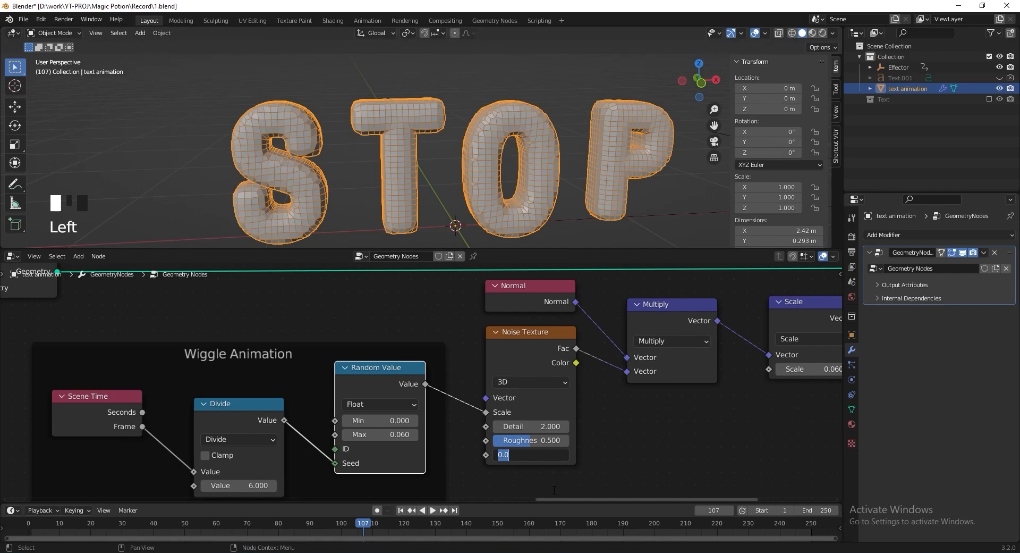
text(20)
key(Return)
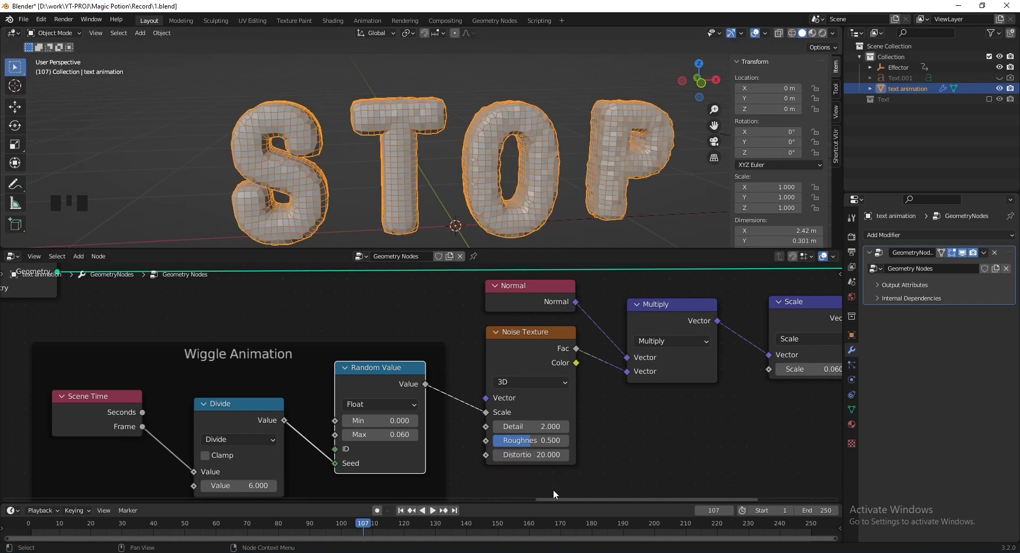
click(525, 426)
text(0)
key(Return)
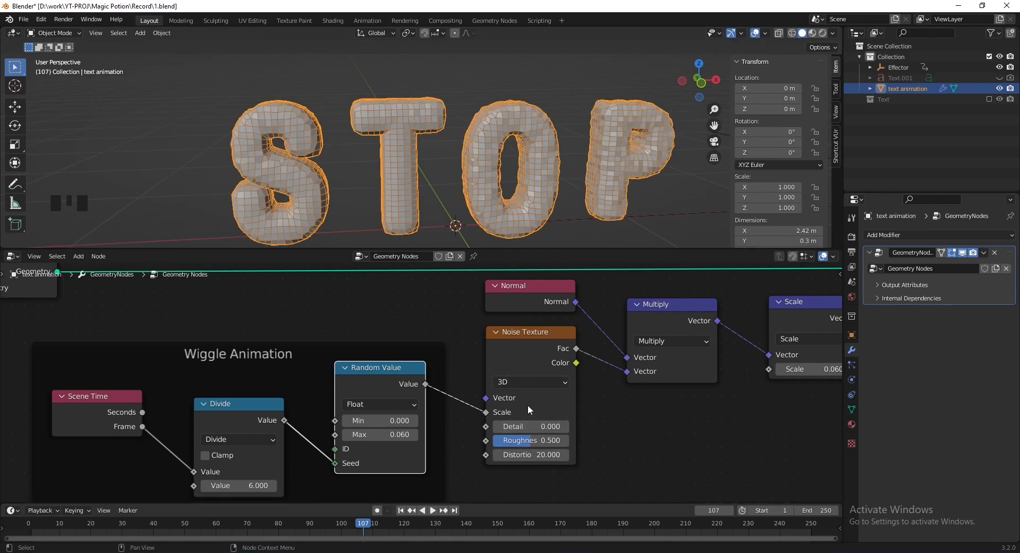
click(537, 382)
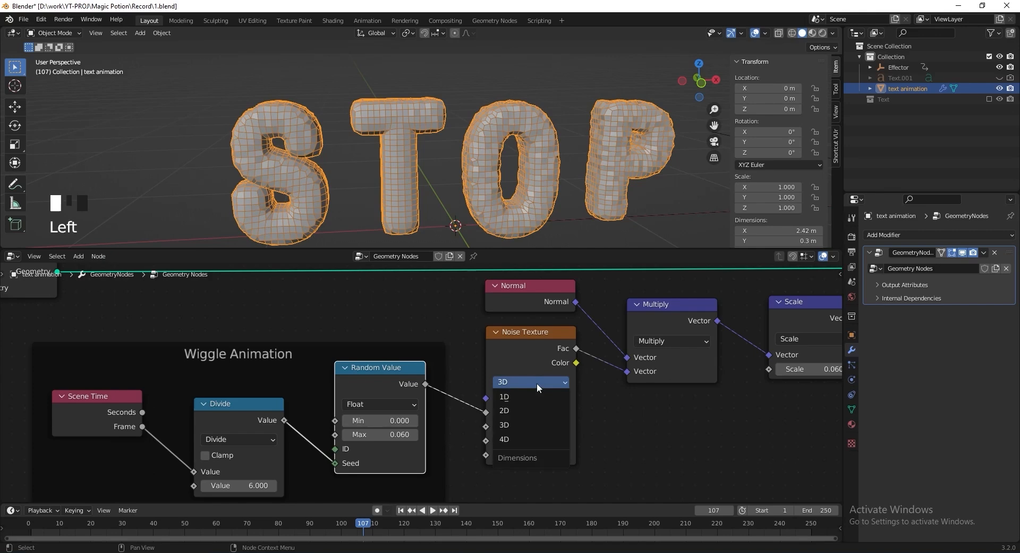
click(525, 439)
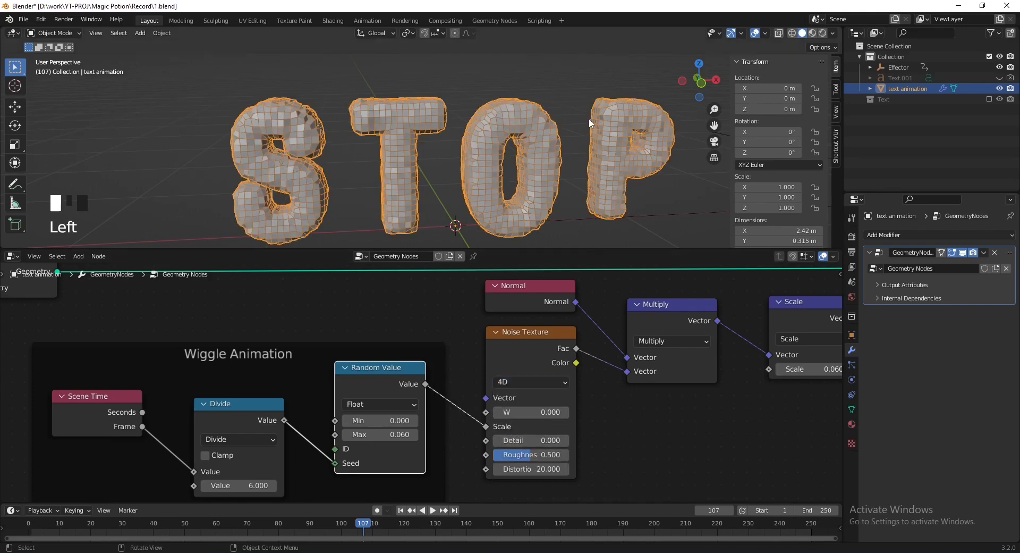
click(52, 523)
key(space)
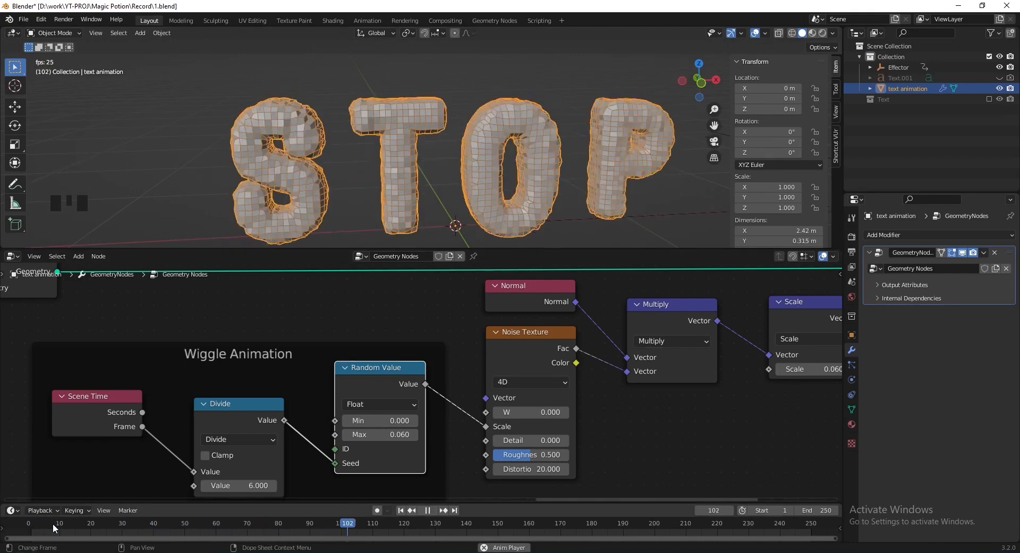
key(space)
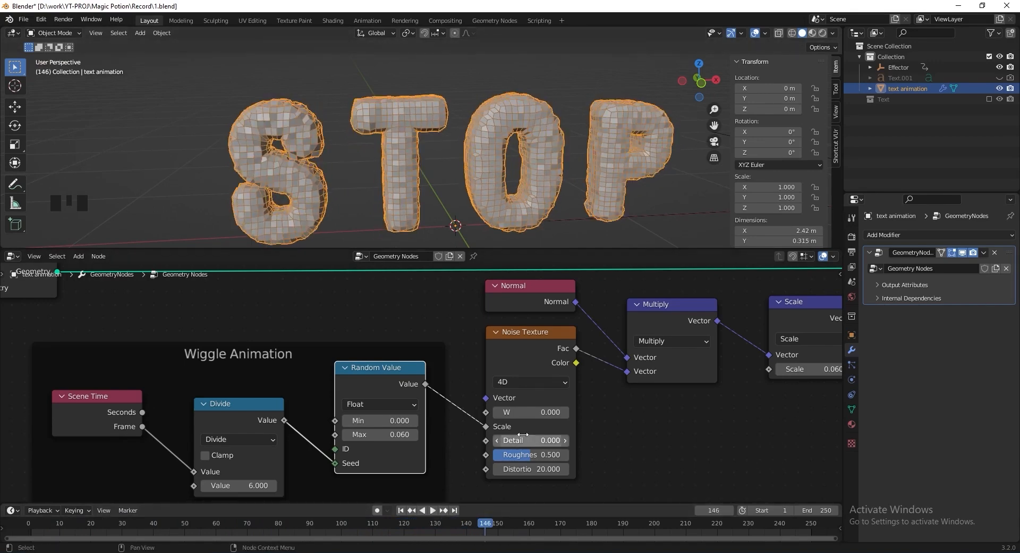
In the copied wiggle frame, set the Divide value to 4 and Random Value's Max to 0.1, and preview the animation
click(234, 485)
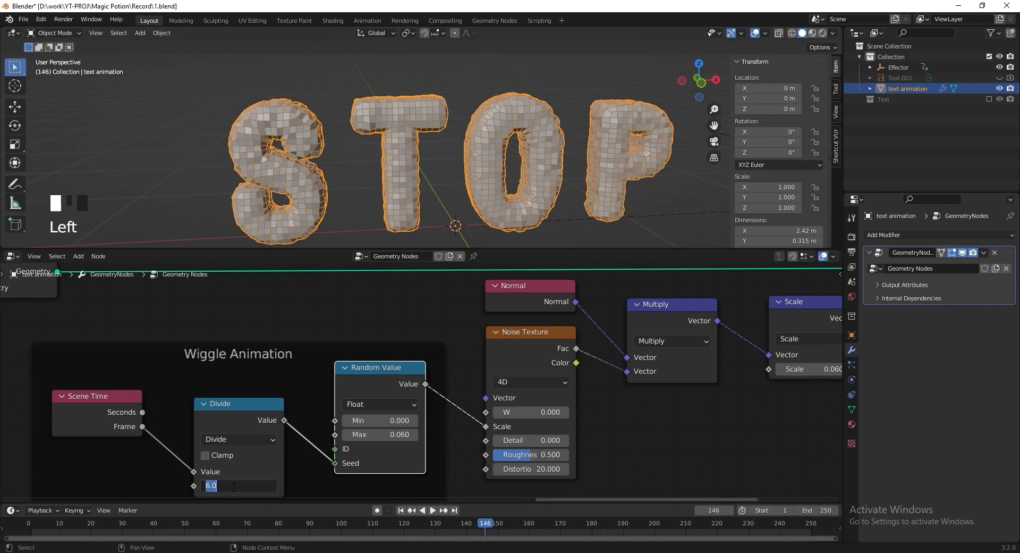
key(Return)
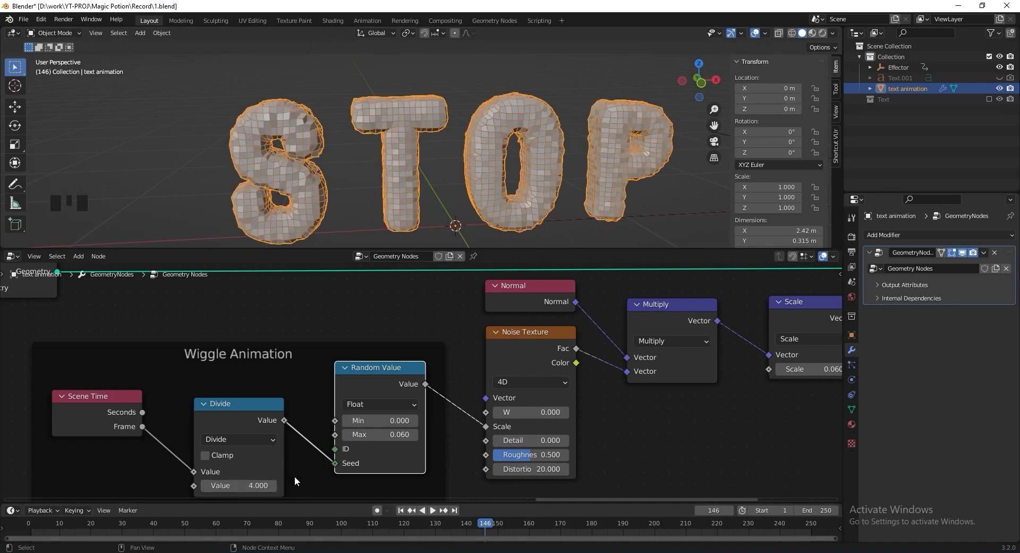
click(378, 434)
text(0.1)
key(Return)
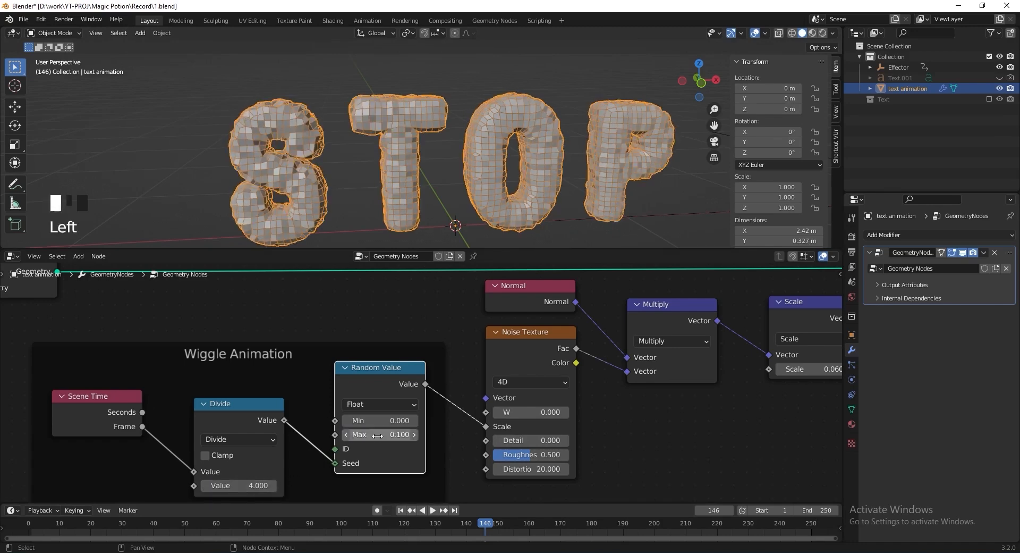
key(space)
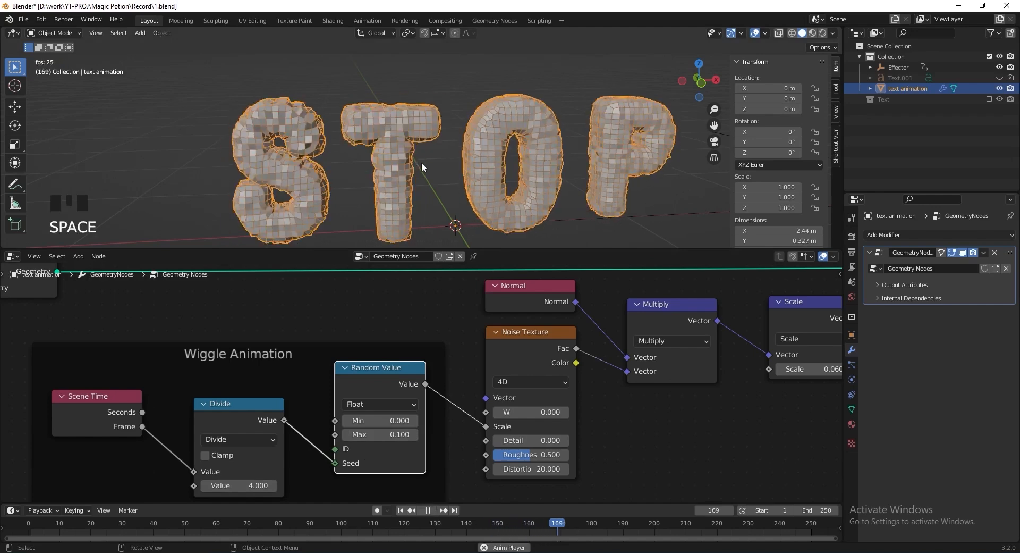
key(space)
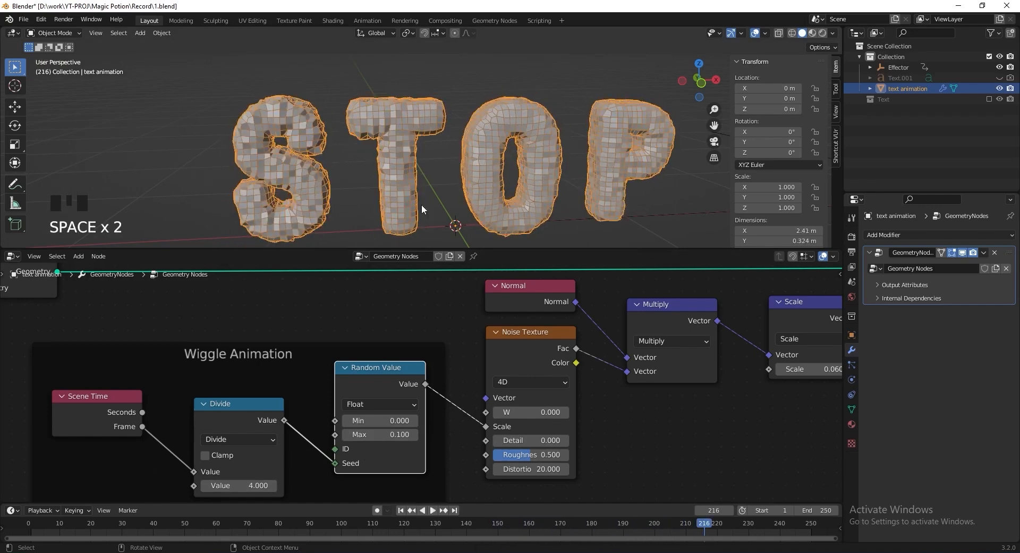
Group Normal, Noise Texture, Multiply, Scale and Set Position in a frame labelled "Displacement Map"
scroll(542, 340, down, 5)
middle_drag(567, 317, 318, 348)
drag(272, 287, 607, 457)
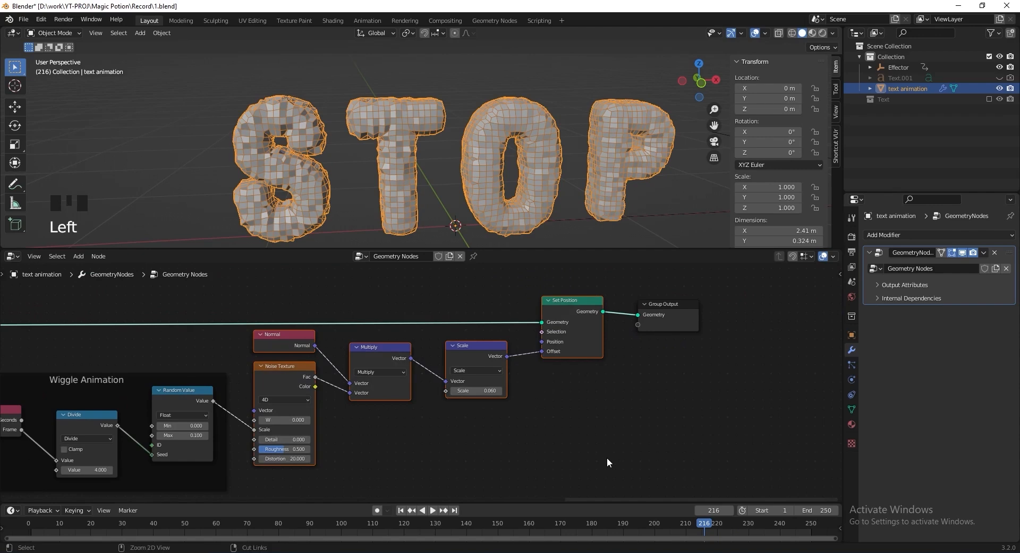
key(ctrl+j)
key(F2)
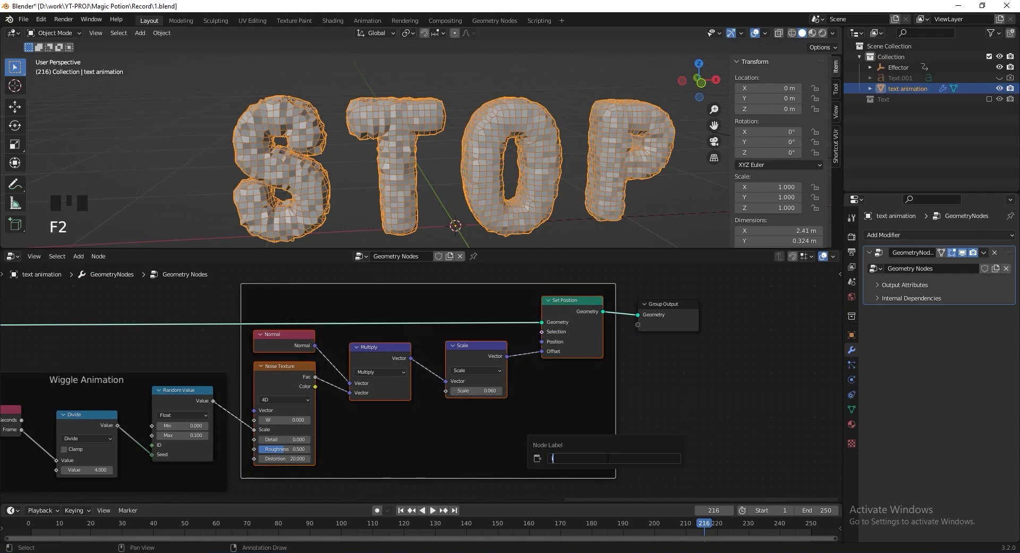
text(isplacement Map)
key(Return)
Insert a Subdivision Surface node between Set Position and Group Output
middle_drag(748, 385, 511, 417)
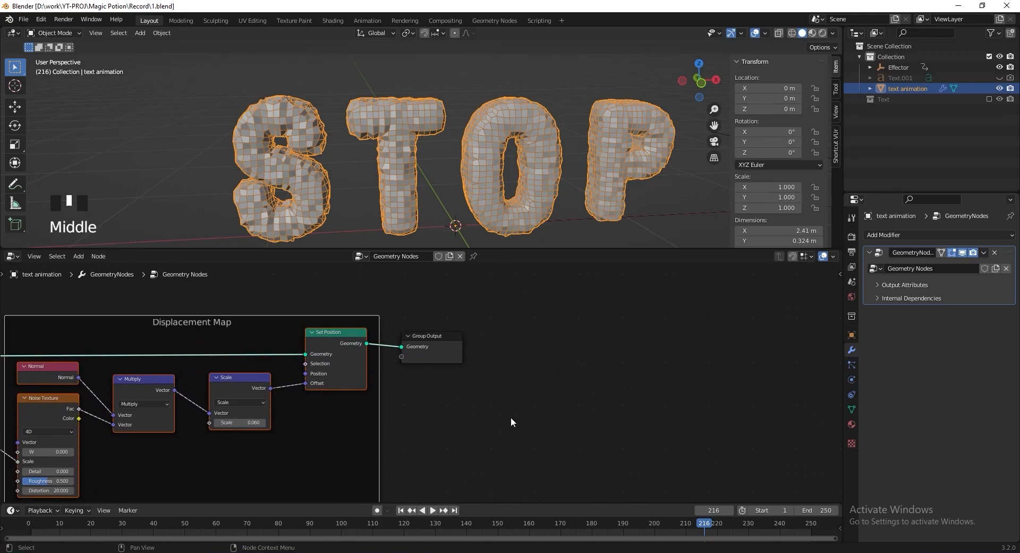
scroll(512, 415, up, 4)
key(shift+a)
text(subdiv)
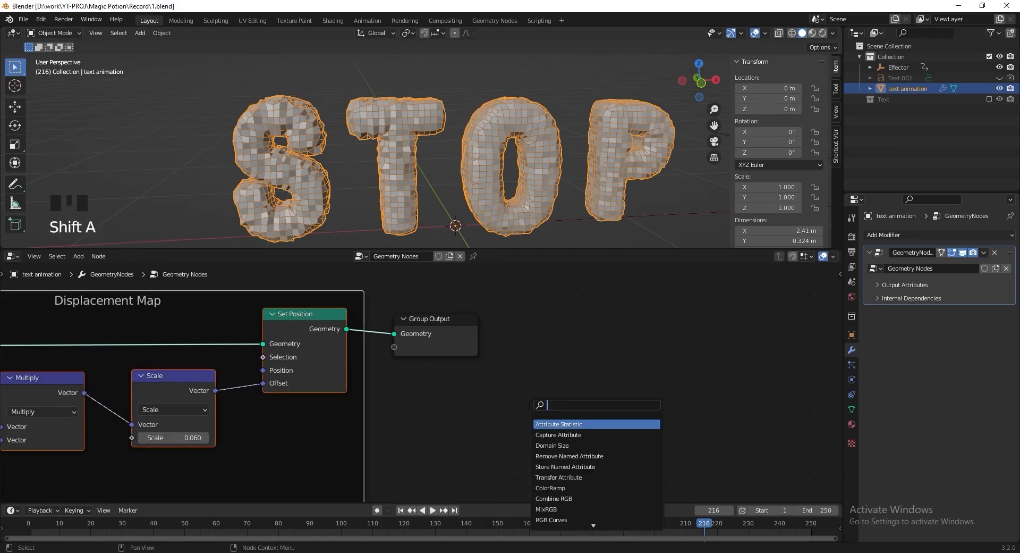
click(559, 444)
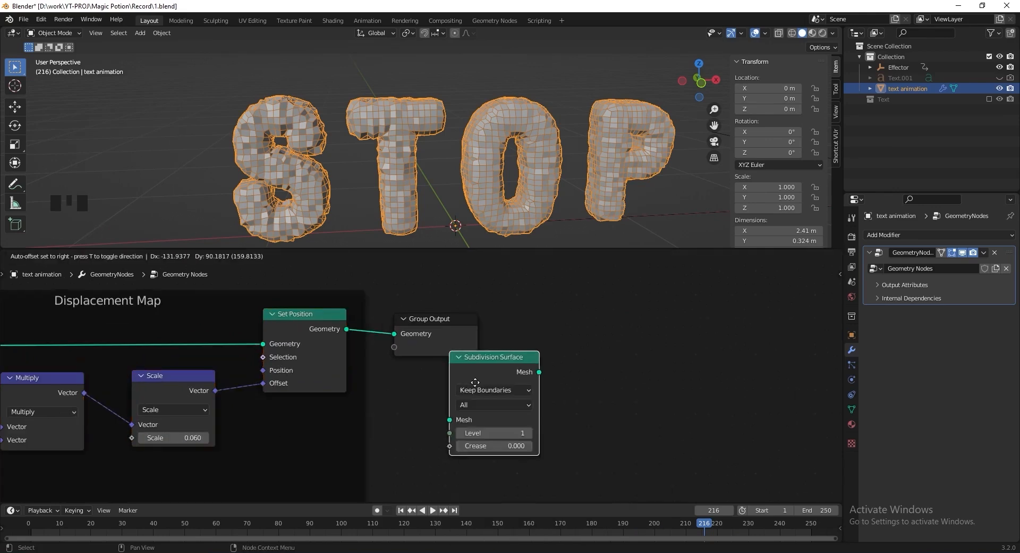
click(411, 331)
Insert a Set Shade Smooth node between Subdivision Surface and Group Output
key(shift+a)
text(set shade)
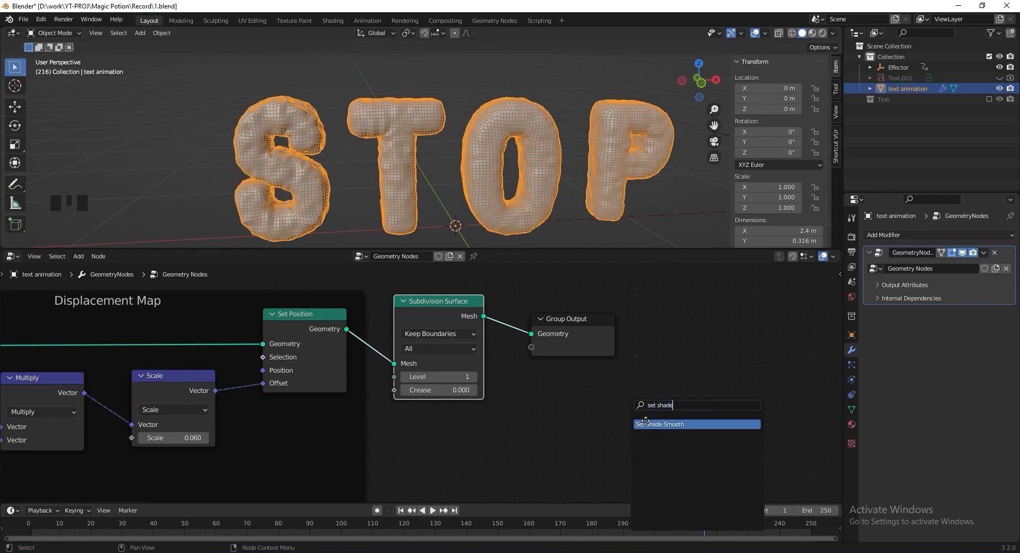
key(Return)
click(548, 387)
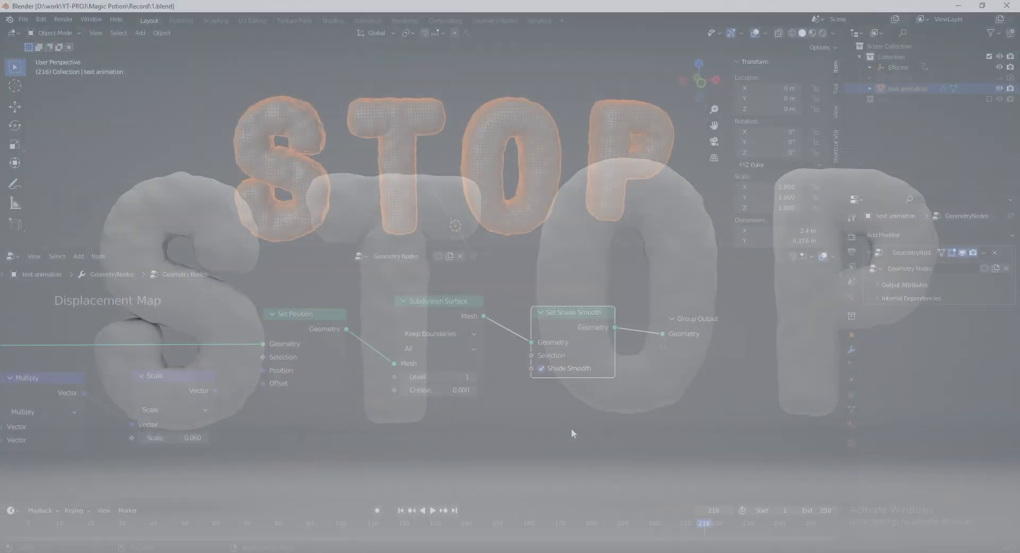
Add a plane under the STOP letters, size it 7 m by 7 m, and set its Z location to -0.3 m
scroll(492, 136, down, 3)
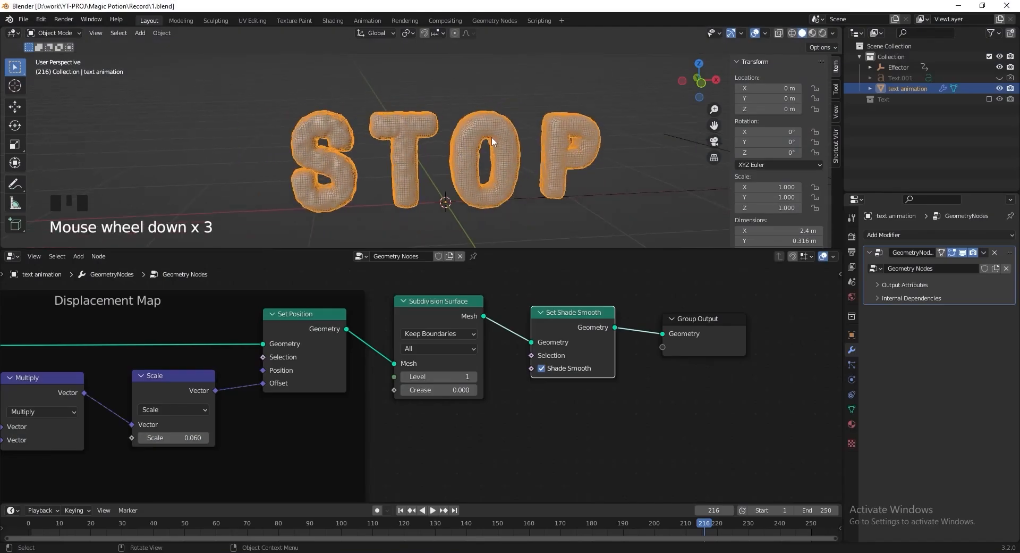
shift+middle_drag(492, 136, 441, 123)
key(shift+a)
click(454, 127)
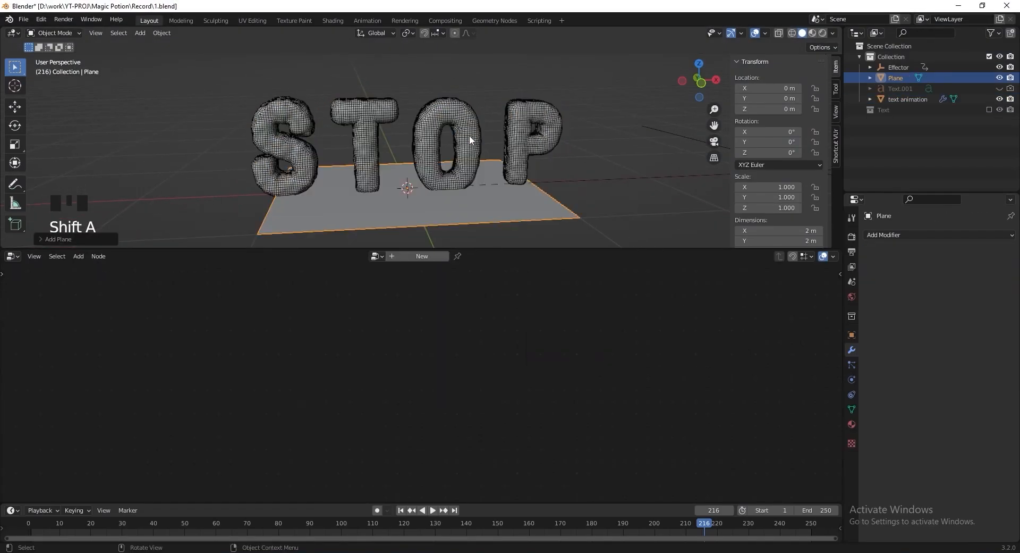
scroll(787, 227, down, 1)
drag(784, 214, 785, 226)
text(7)
key(Return)
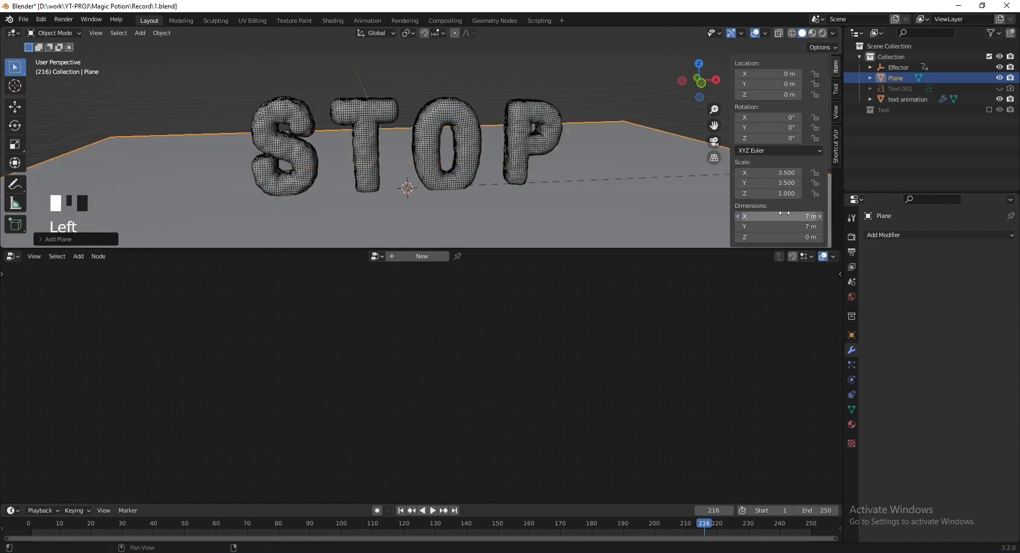
click(776, 95)
text(-.3)
key(Return)
Extrude the plane's back edge straight up by about 3.3 m to form a backdrop wall
scroll(396, 141, down, 2)
middle_drag(456, 168, 420, 154)
key(Tab)
key(1)
click(466, 100)
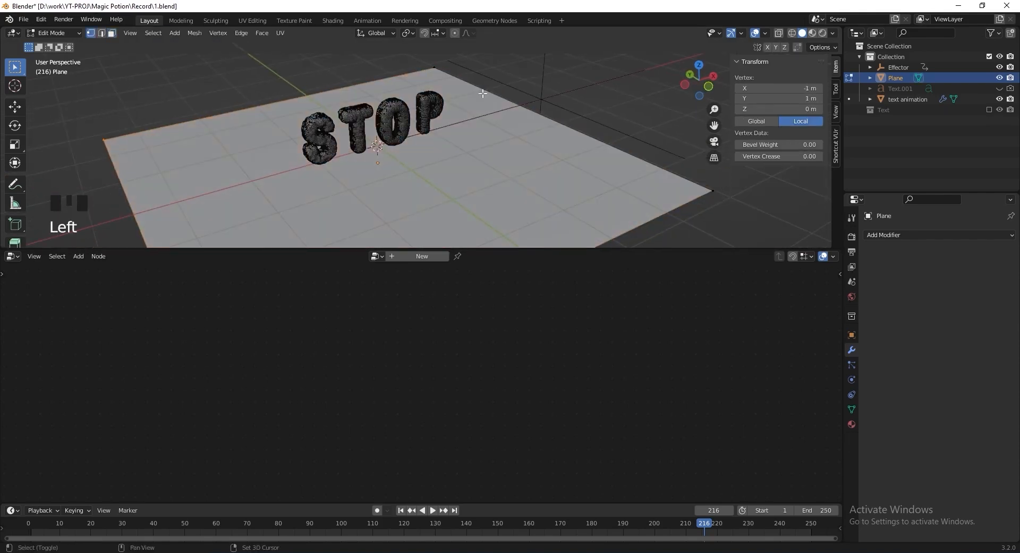
shift+click(423, 60)
key(KP_1)
key(e)
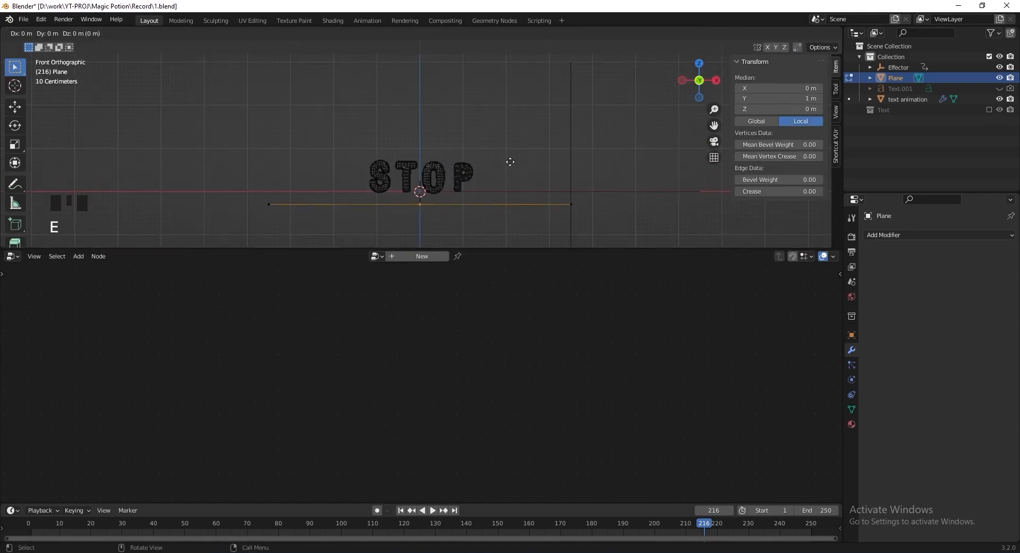
key(z)
click(512, 225)
middle_drag(460, 157, 490, 165)
Add a Subdivision Surface modifier to the backdrop plane with Levels Viewport set to 2
click(908, 236)
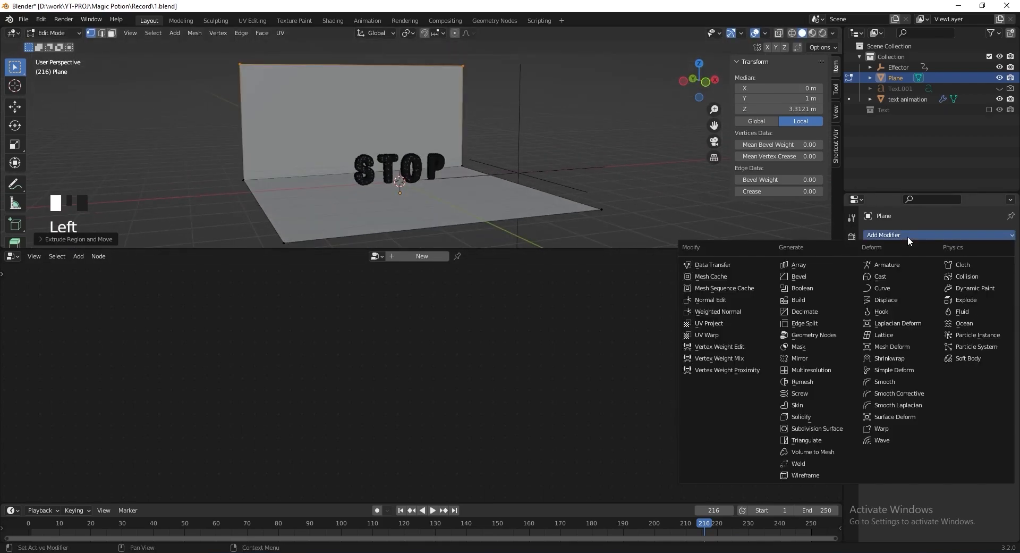
click(821, 427)
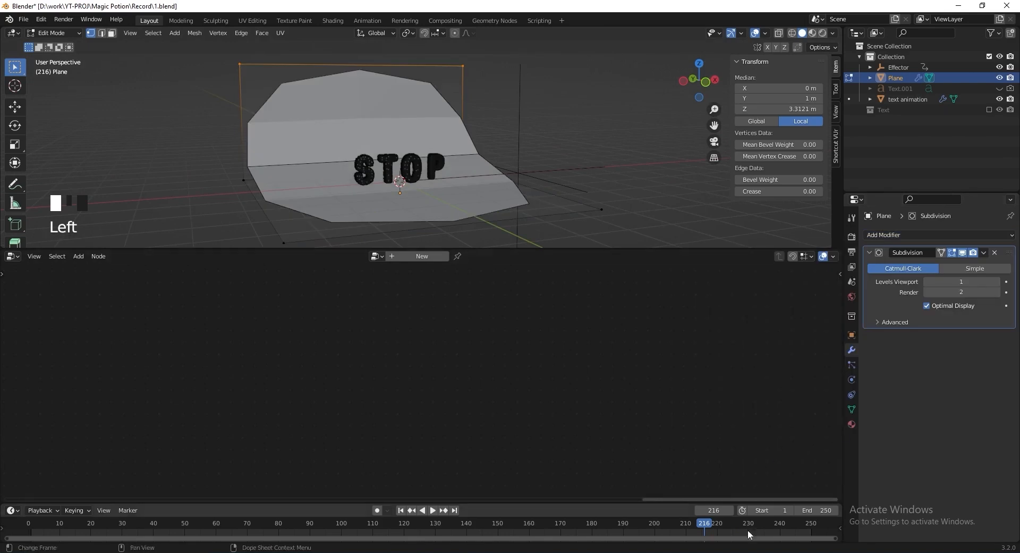
click(997, 284)
Cut edge loops near the wall's upper edge, the fold and the floor's front edge to tighten the backdrop's shape, and leave Edit Mode
key(ctrl+r)
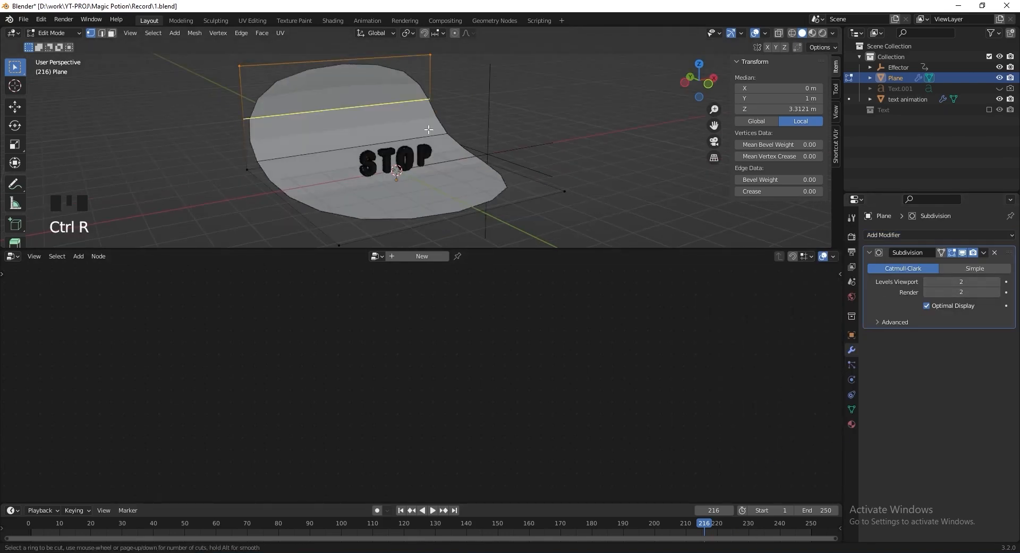
click(265, 96)
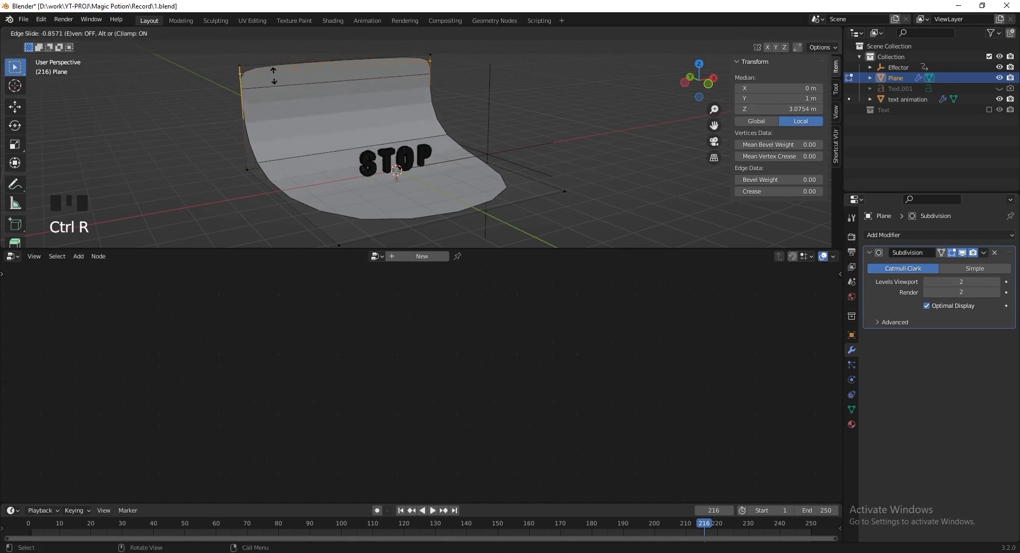
click(250, 106)
key(ctrl+r)
click(536, 182)
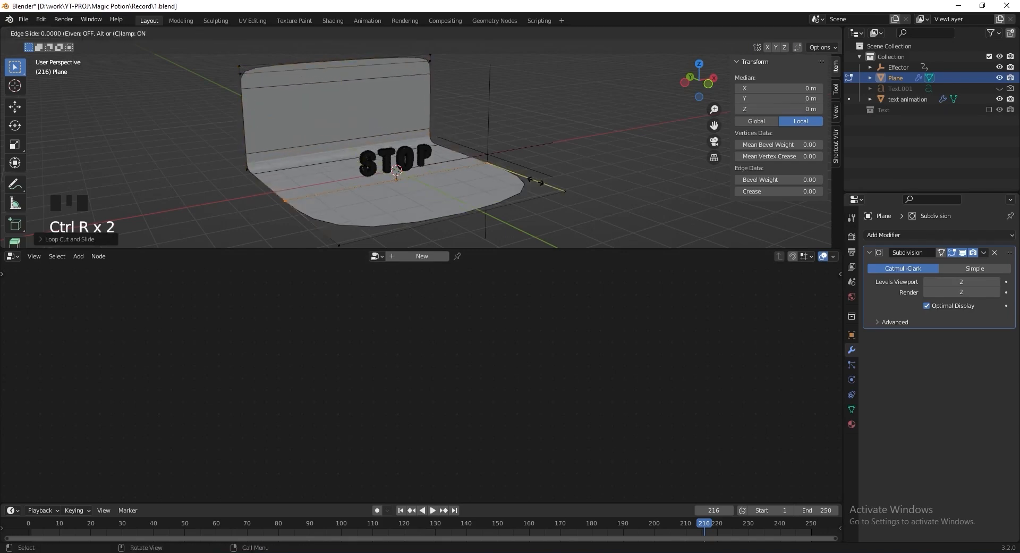
click(584, 230)
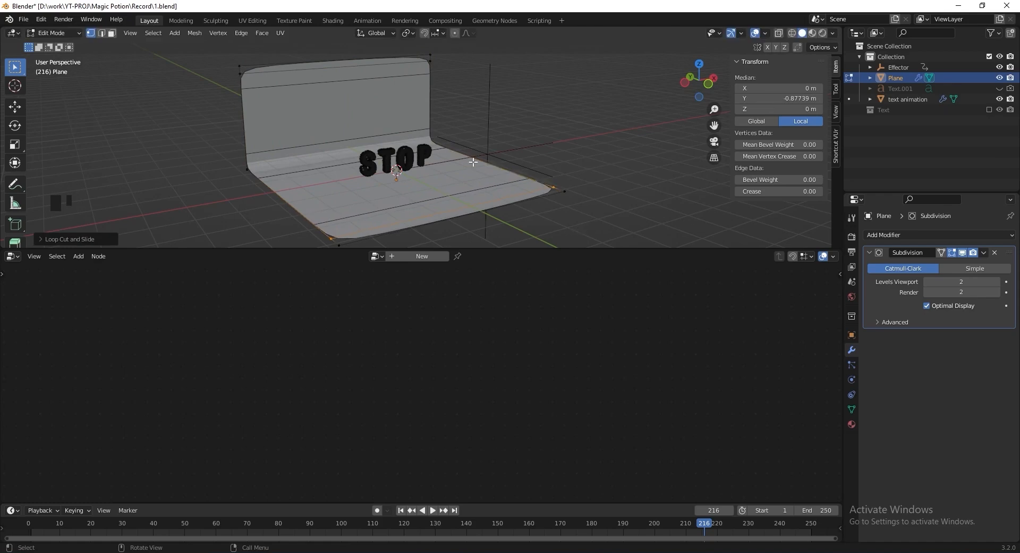
key(Tab)
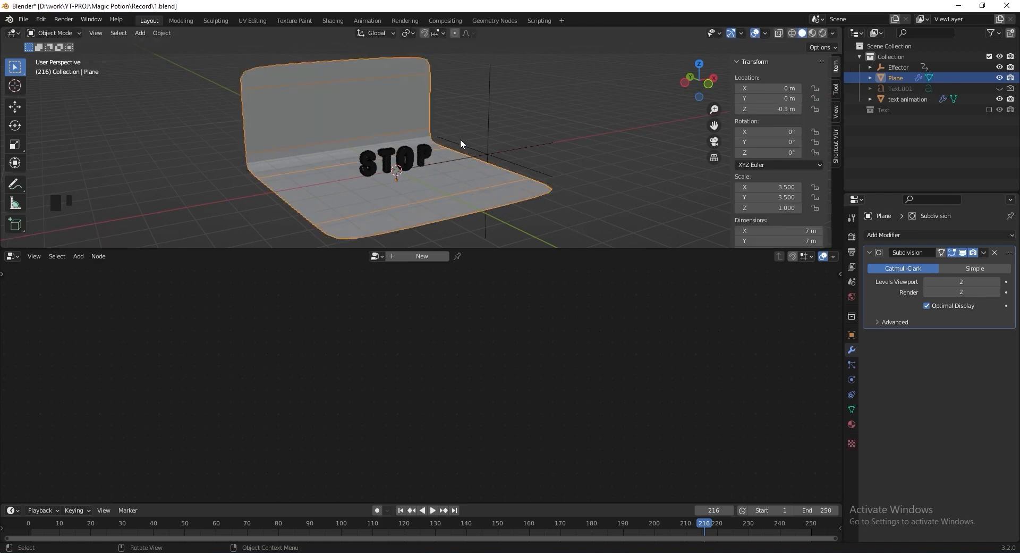
Add a camera with Y location -10 m and rotation X 90°, Y 0°, Z 0°
key(shift+a)
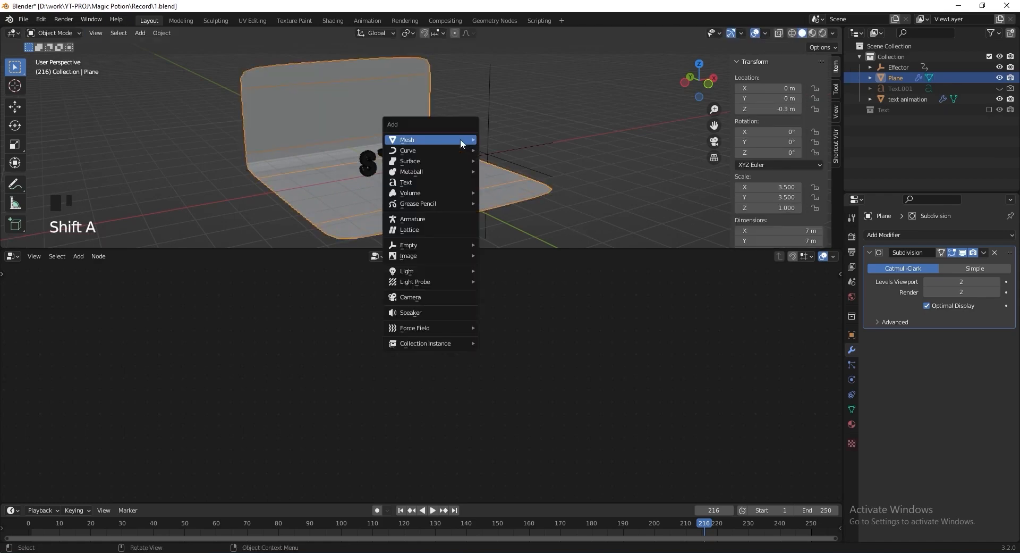
click(437, 296)
click(772, 99)
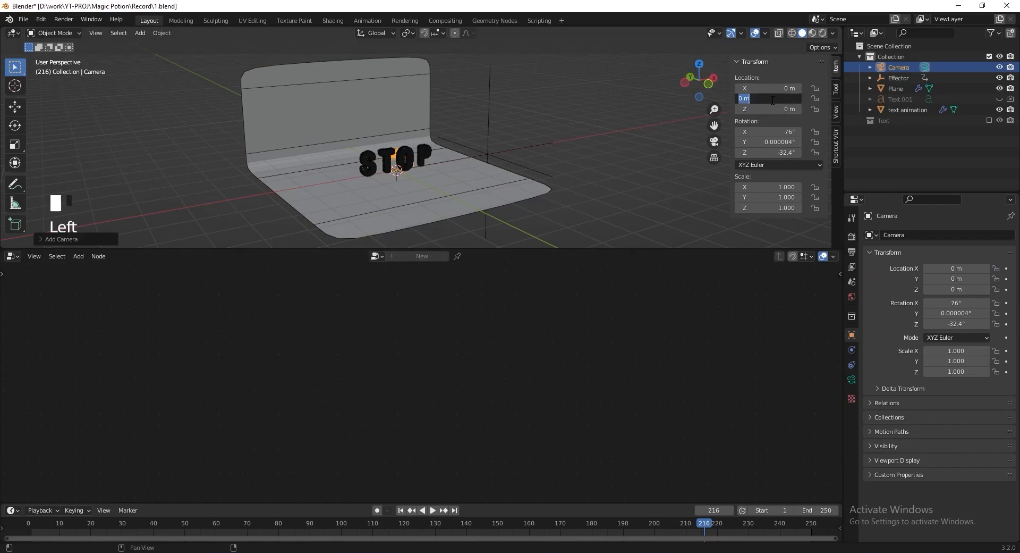
key(Tab)
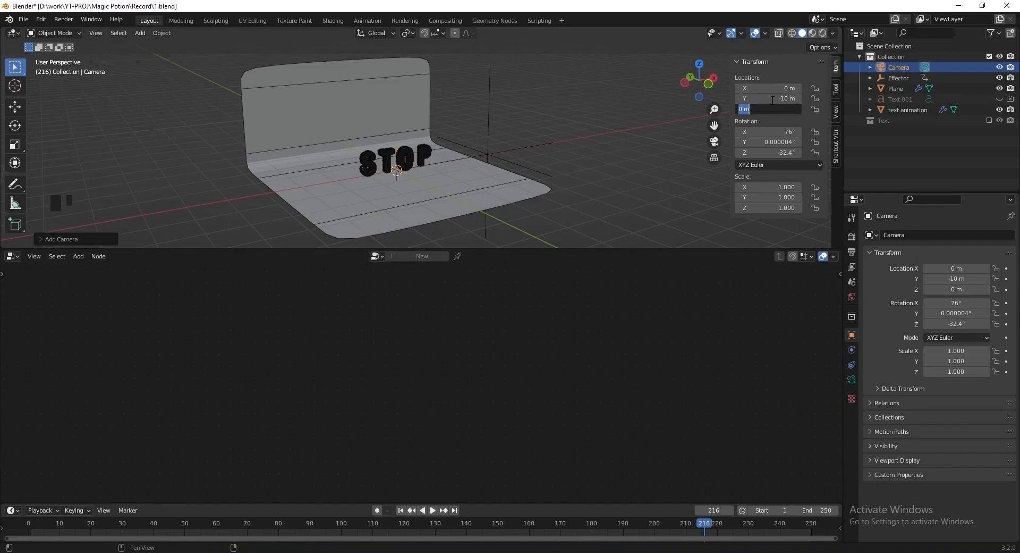
key(Tab)
text(90)
key(Tab)
text(0)
key(Tab)
text(0)
key(Return)
scroll(560, 178, down, 3)
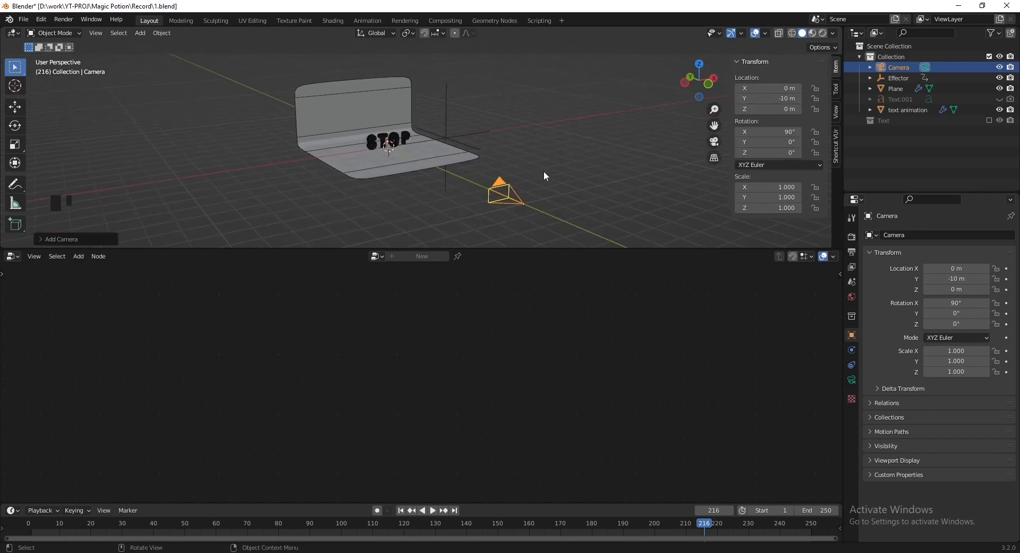
Look through the camera and set its focal length to 120 mm
key(KP_0)
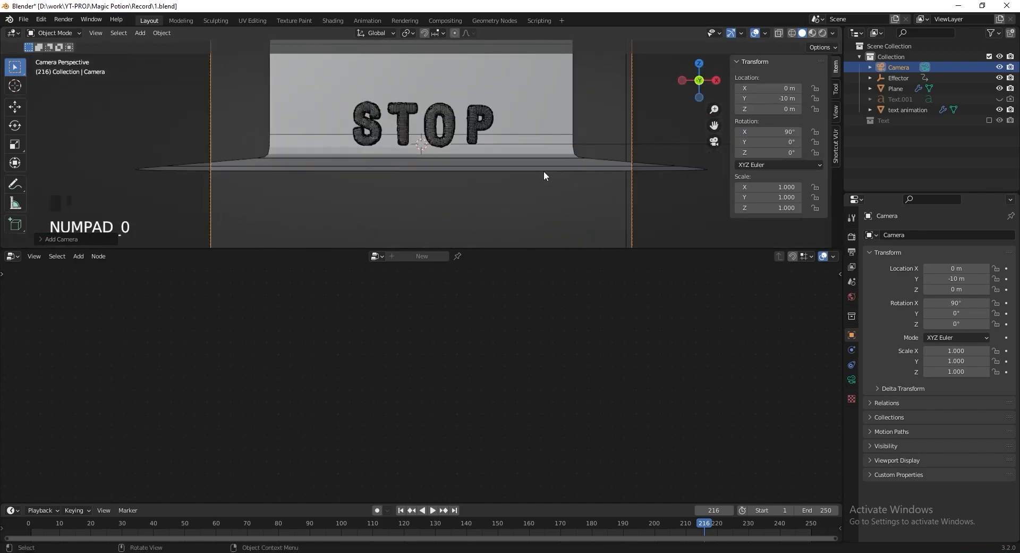
click(852, 380)
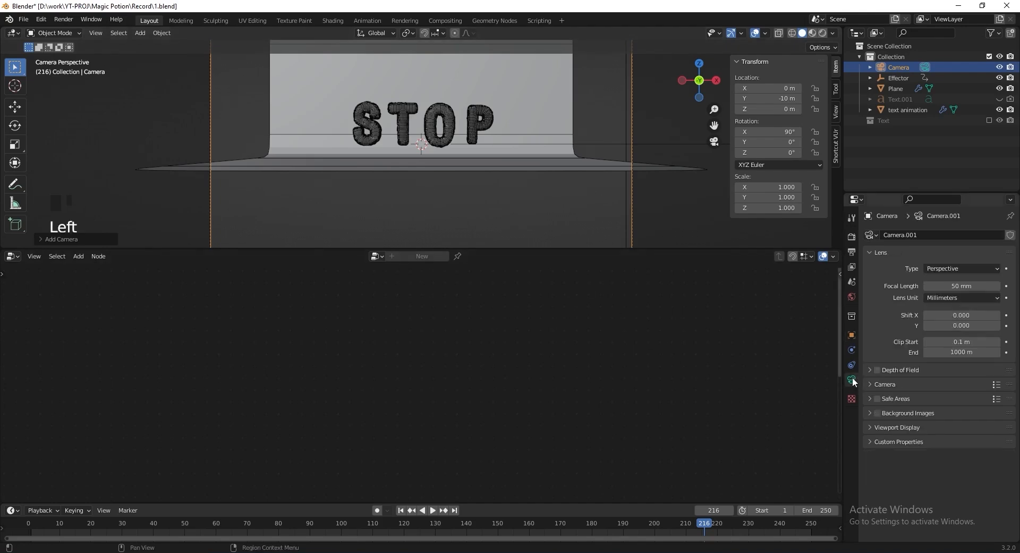
double_click(963, 286)
text(120)
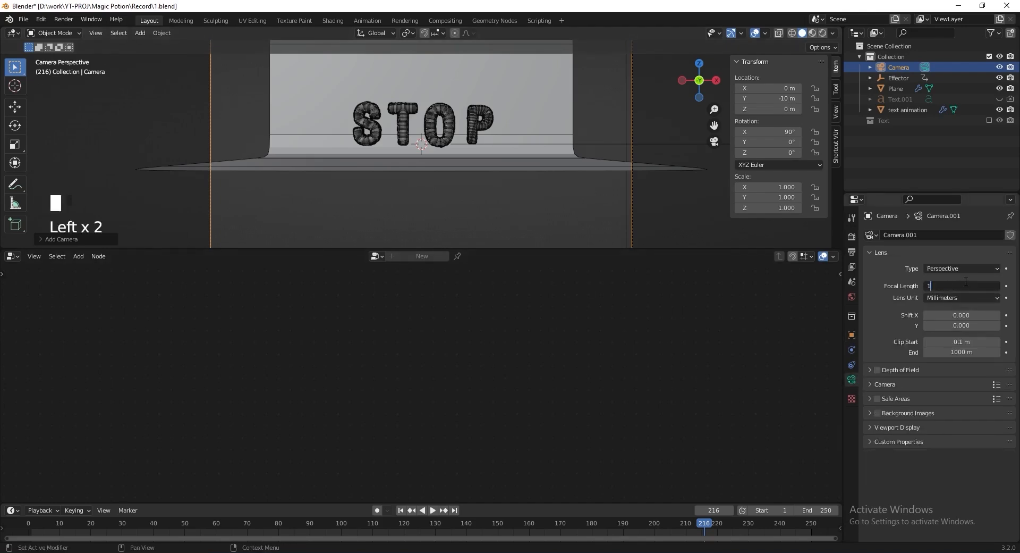
key(Return)
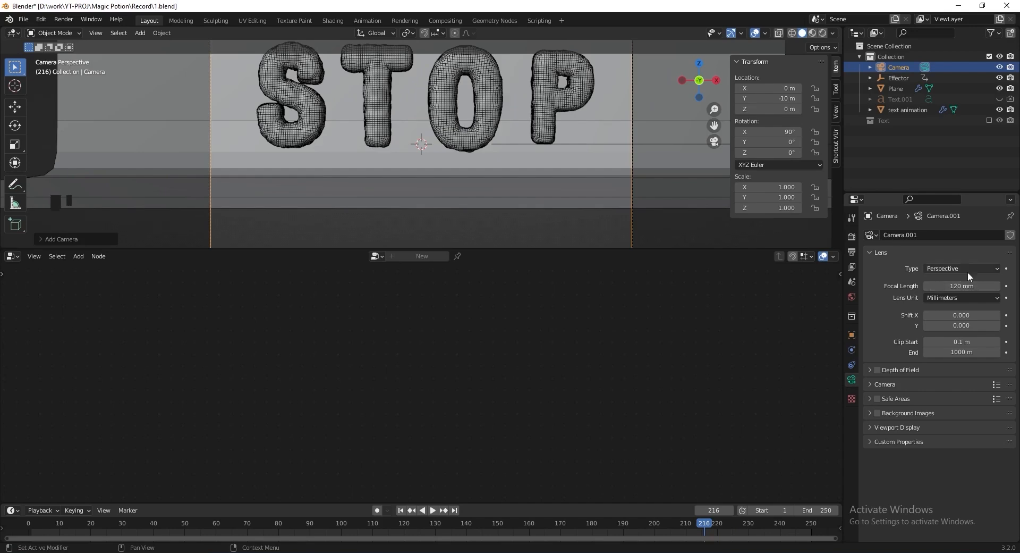
Raise the camera to a Z location of 0.35 m so the STOP letters sit well in the frame
click(776, 109)
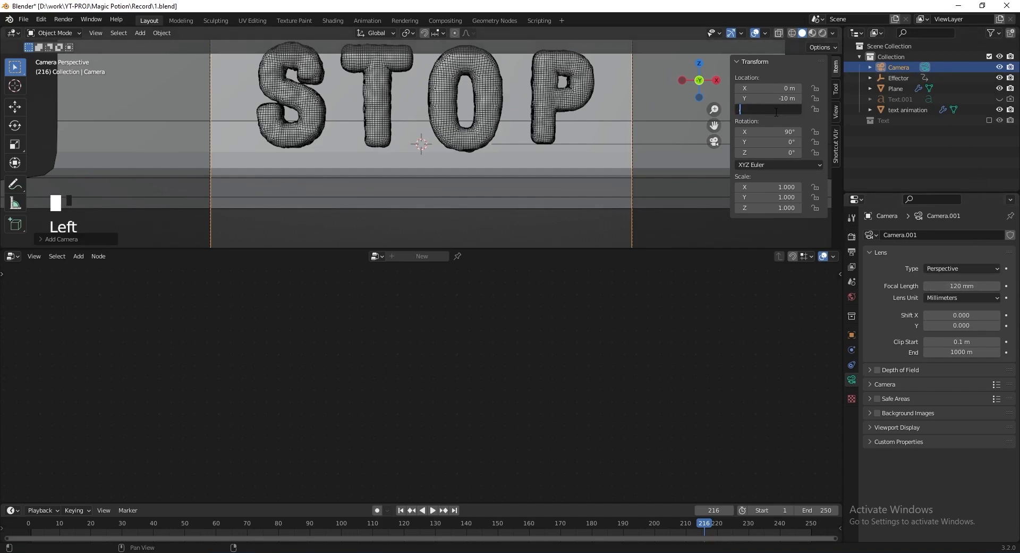
text(0.3)
key(Return)
scroll(454, 100, down, 3)
shift+middle_drag(454, 100, 450, 120)
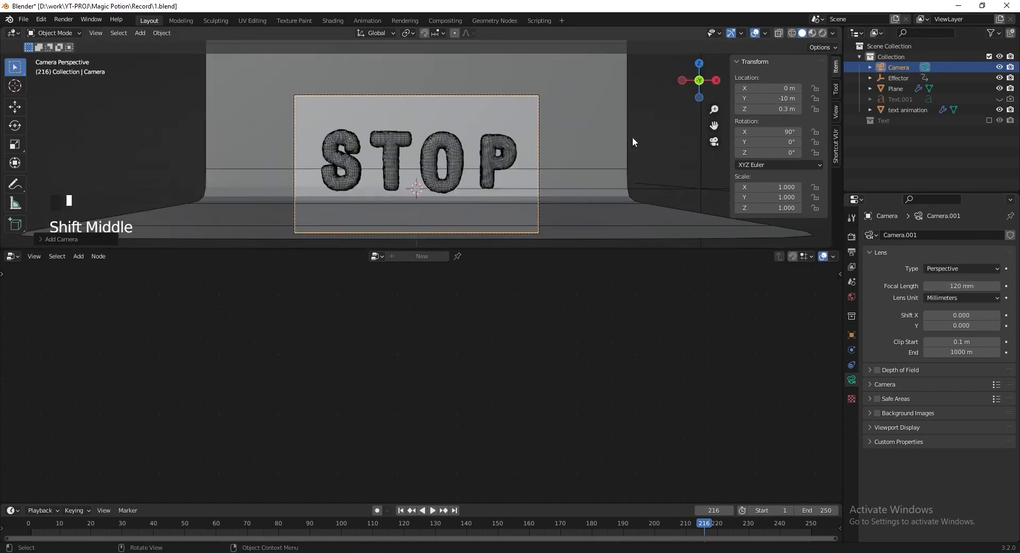
click(765, 111)
click(748, 109)
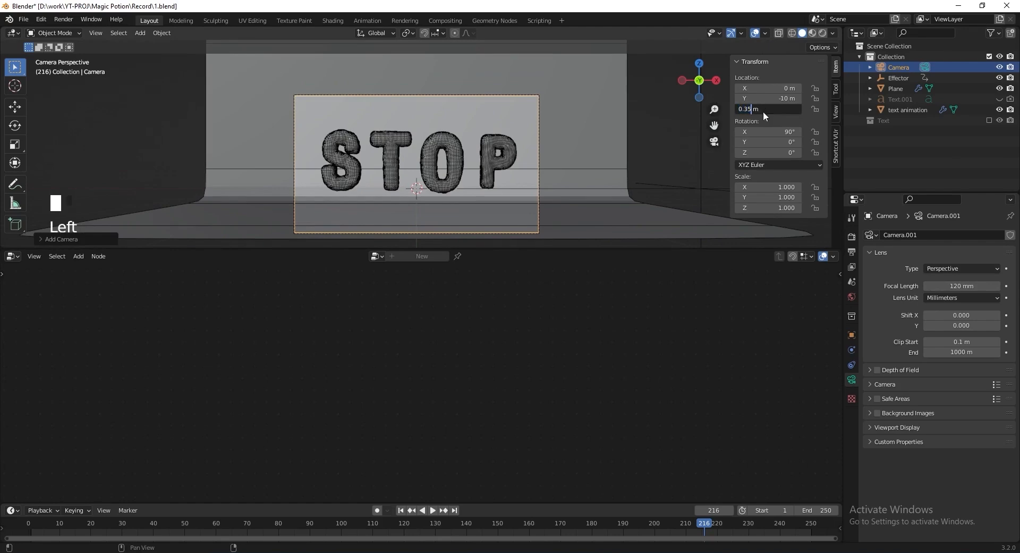
key(Return)
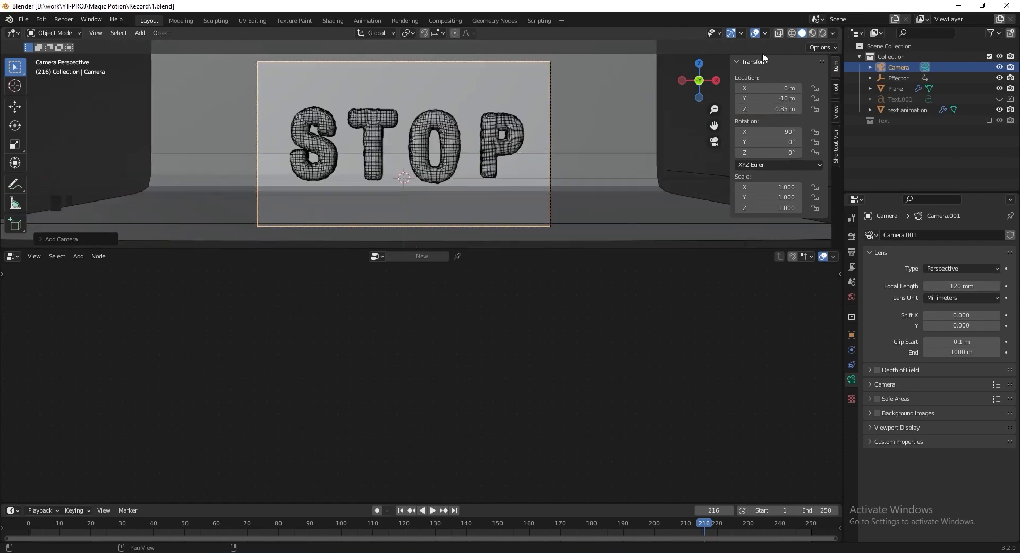
Turn off the wireframe overlay in the camera view and save the file
click(765, 35)
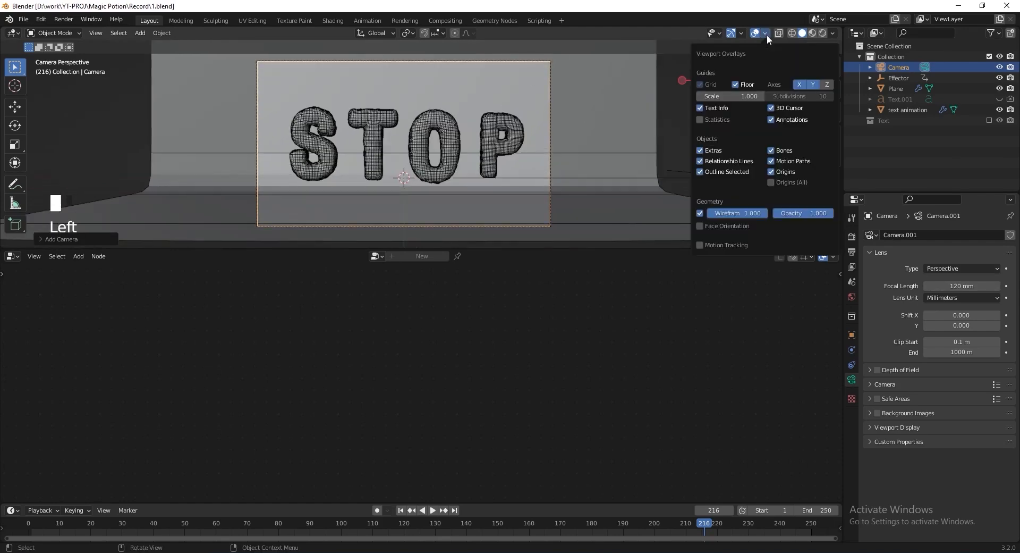
click(700, 214)
key(ctrl+s)
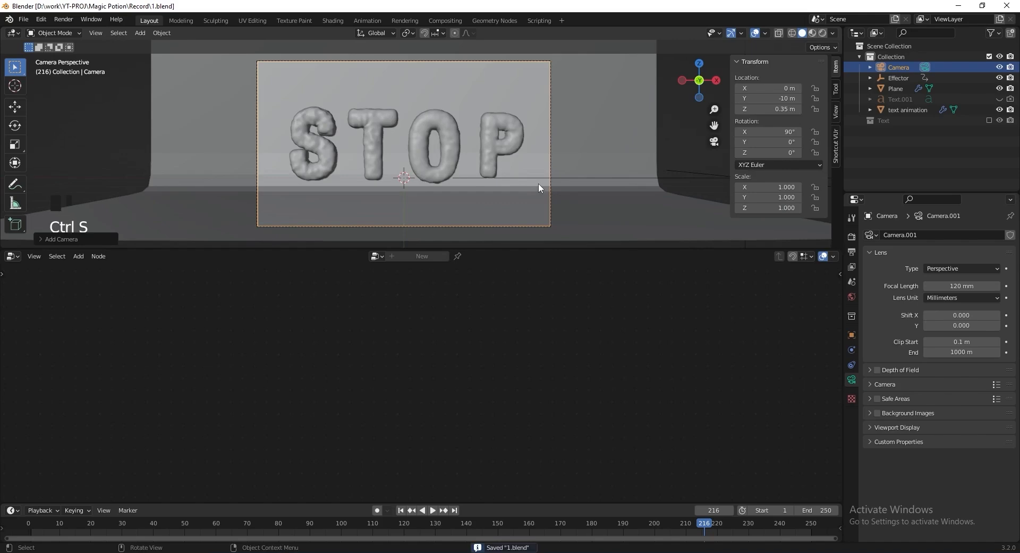
Change the node editor area to a 3D Viewport showing the scene from the top
click(13, 255)
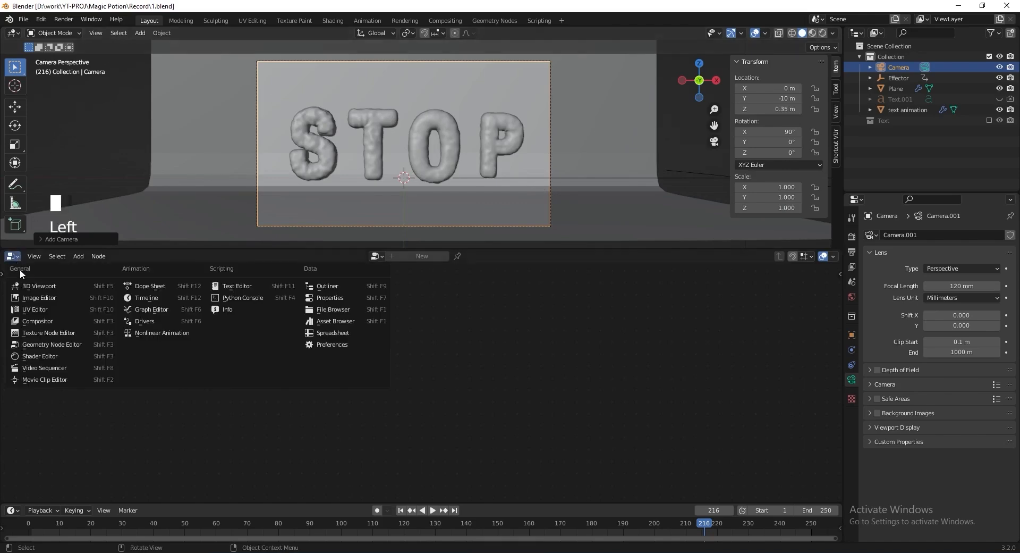
click(29, 282)
scroll(368, 355, down, 2)
key(KP_7)
scroll(371, 358, down, 5)
shift+middle_drag(391, 344, 398, 372)
scroll(425, 355, up, 1)
Add an area light at the scene origin
key(shift+a)
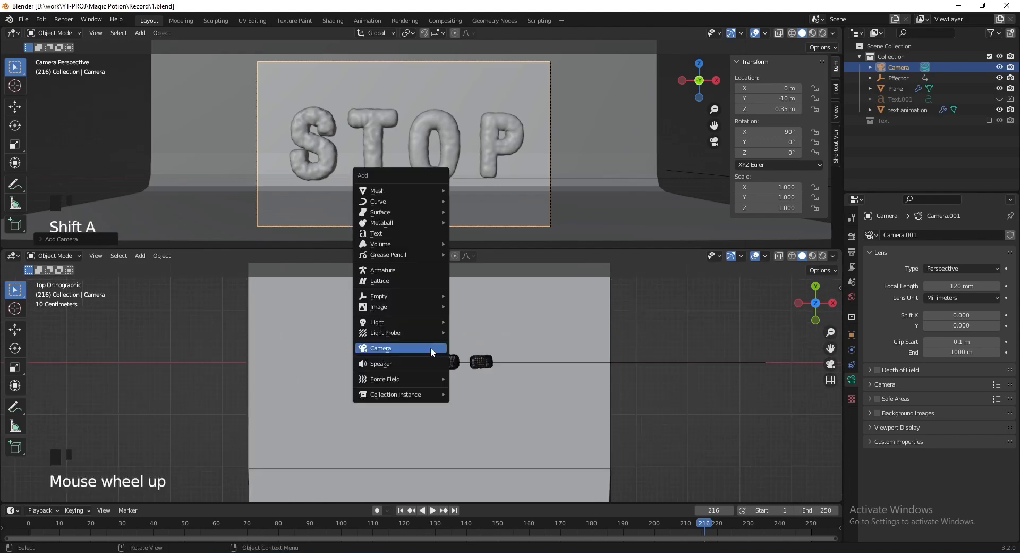
mouse_move(430, 321)
click(494, 356)
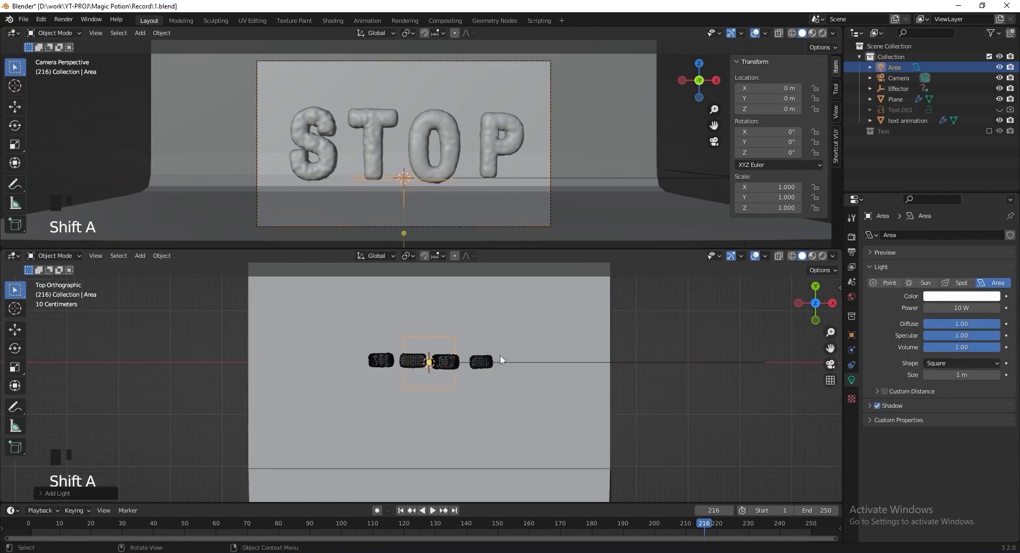
Set the render engine to Cycles with GPU Compute and switch the camera view to rendered shading
click(852, 237)
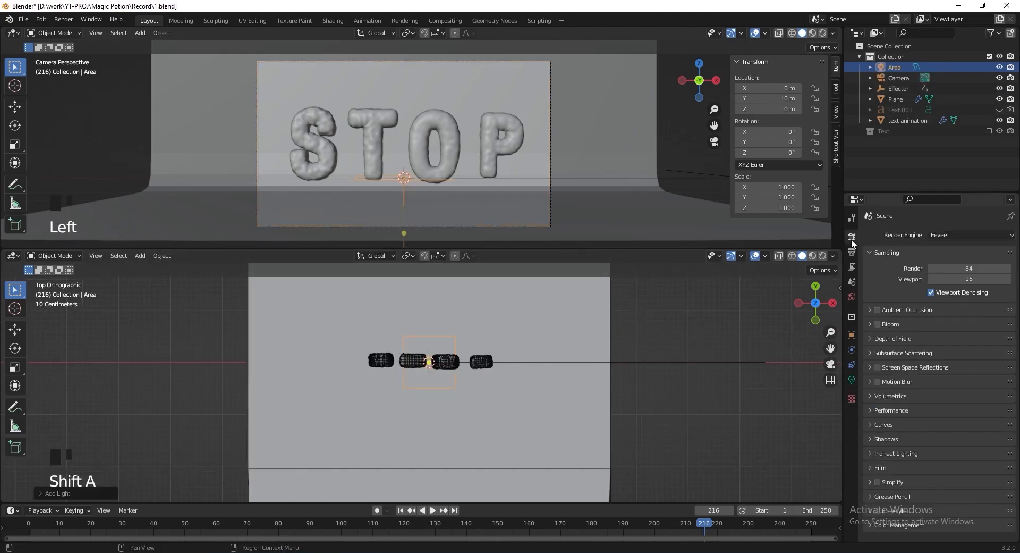
drag(948, 239, 951, 286)
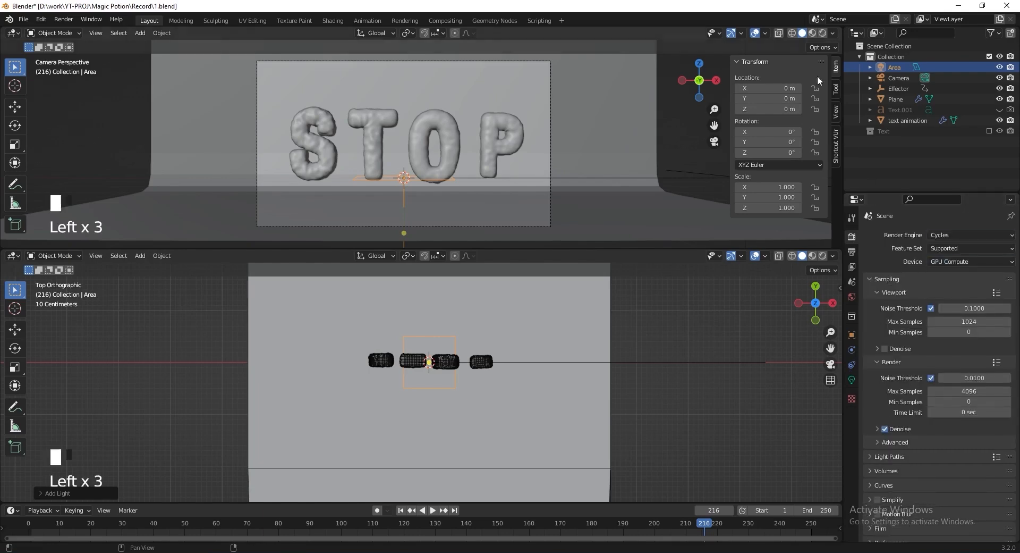
click(823, 33)
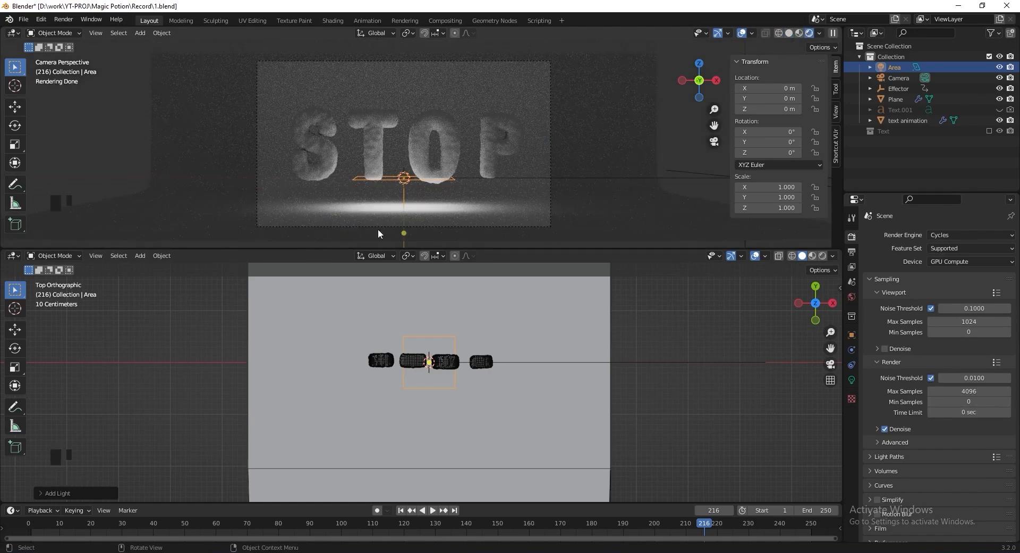
Set the area light's Z location to 1.5 m above the letters
click(780, 108)
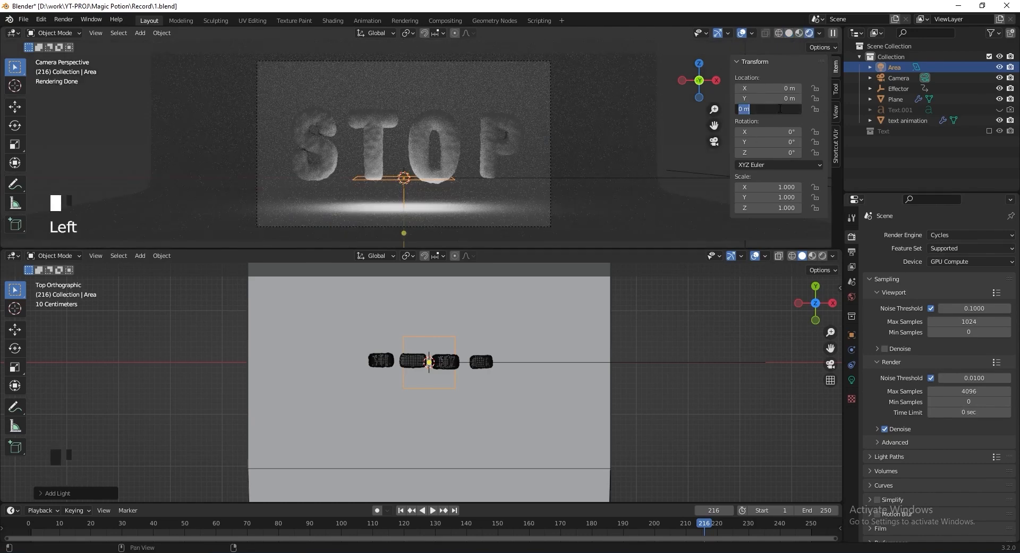
text(1.5)
key(Return)
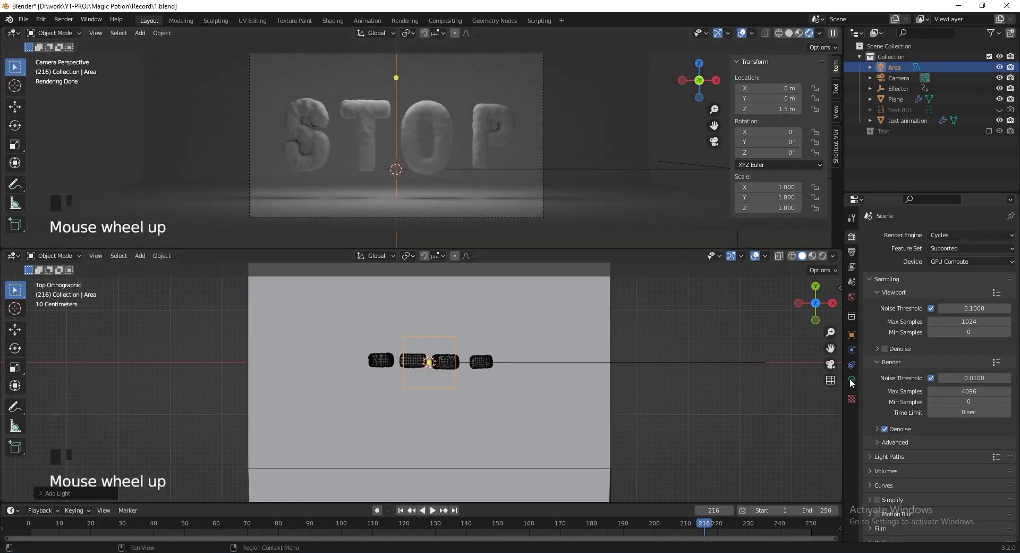
Set the area light's power to 100 W and its size to 4 m, and save the file
click(852, 380)
click(951, 307)
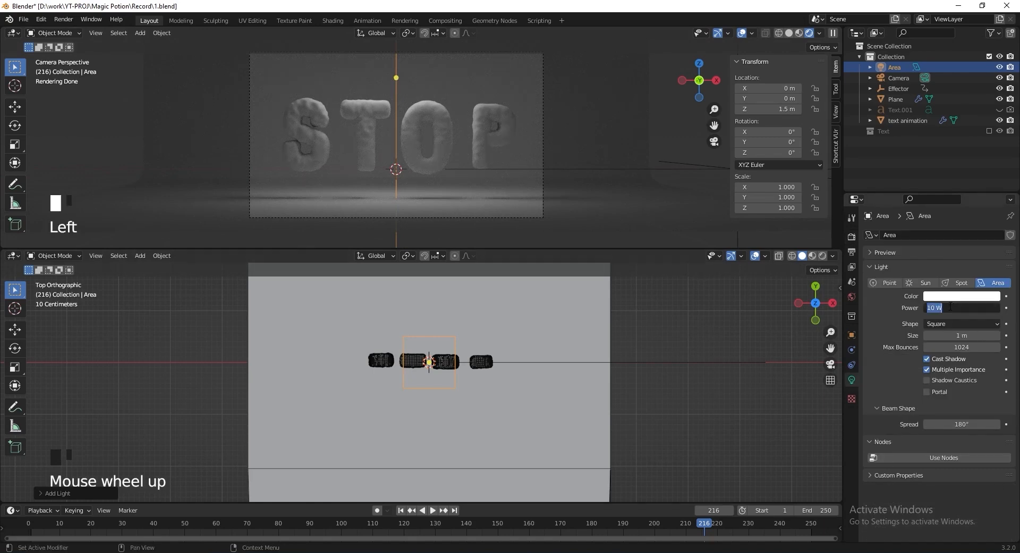
text(100)
key(Return)
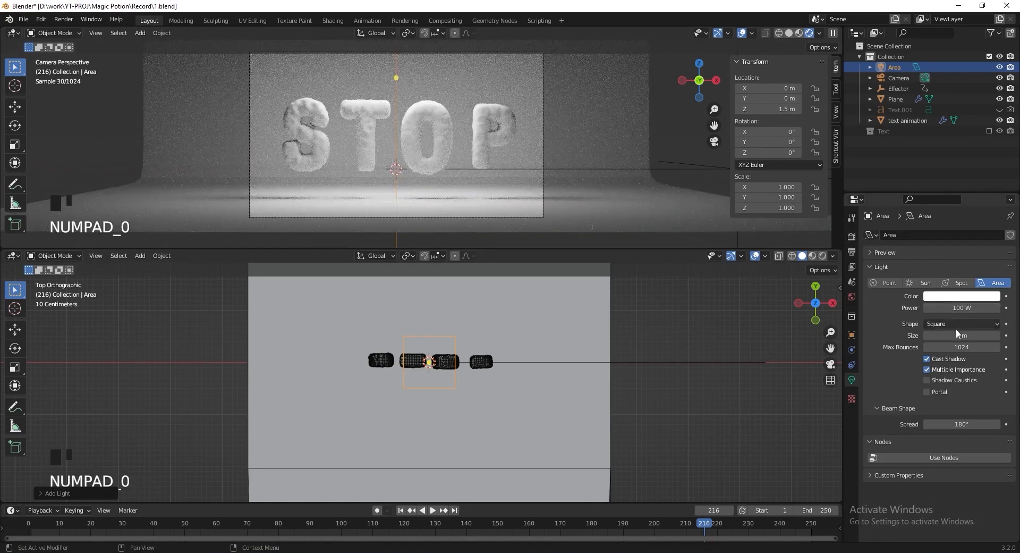
click(962, 335)
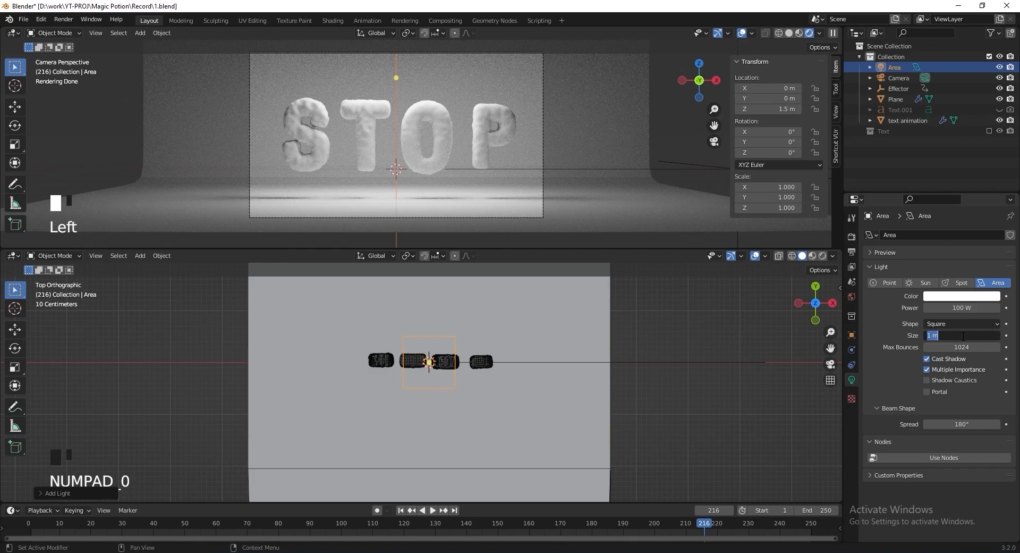
text(4)
key(Return)
key(ctrl+s)
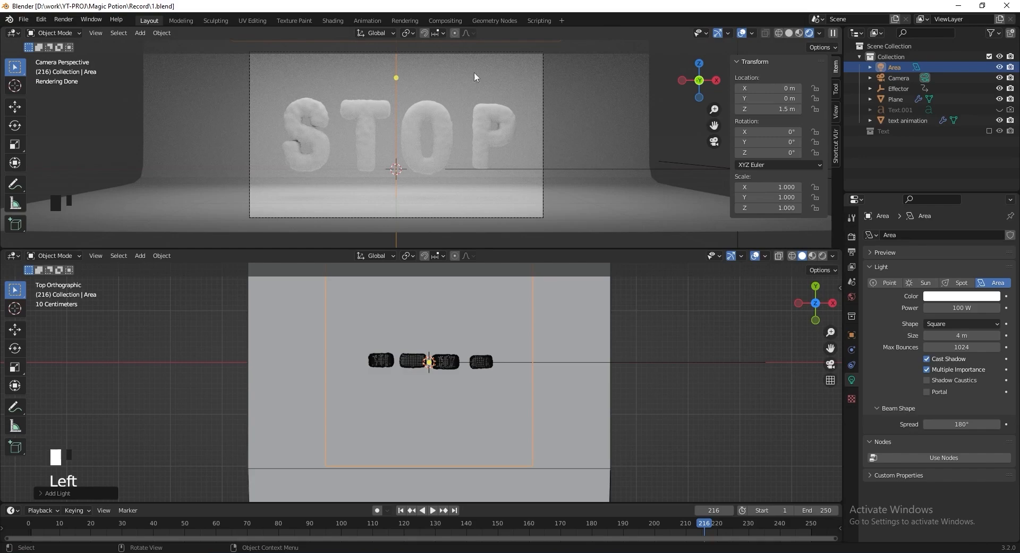
Duplicate the area light to the left of the backdrop and set the copy's rotation to X 144° and Y 90°
scroll(467, 346, down, 2)
key(shift+d)
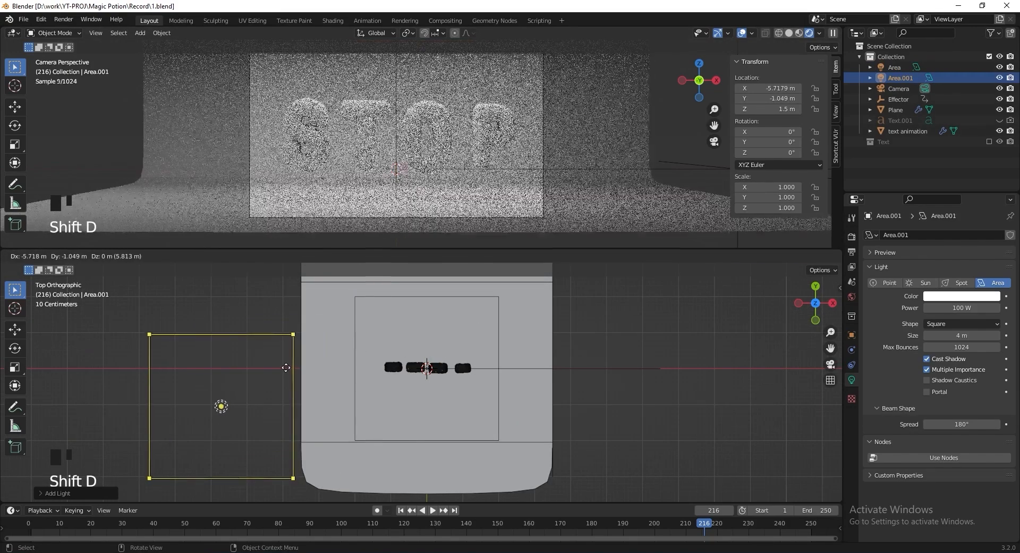
click(286, 368)
click(760, 132)
text(144)
key(Tab)
text(90)
key(Return)
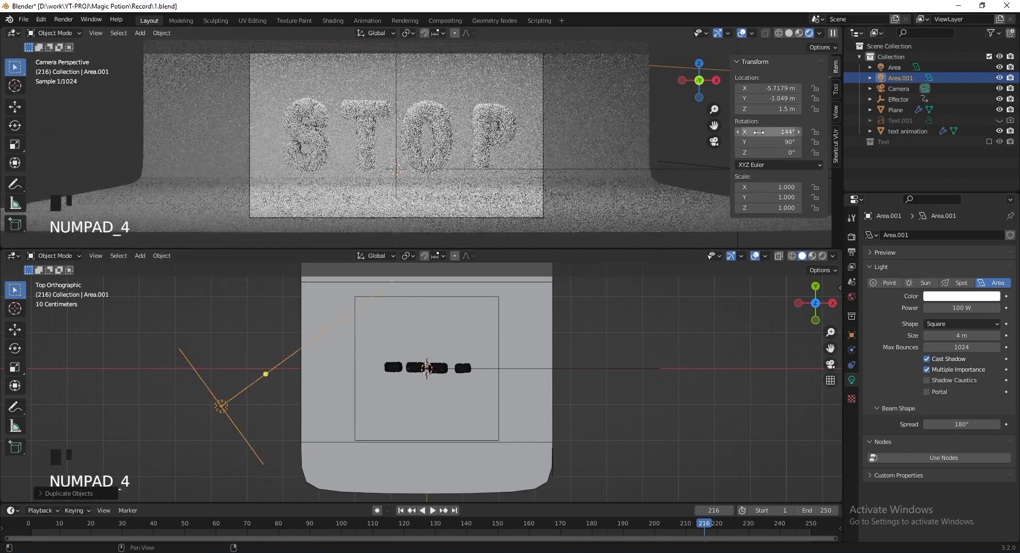
Move the duplicated light to the backdrop's front-left side, about X -3.5 m, Y -2.2 m, and set its size to 1 m
key(g)
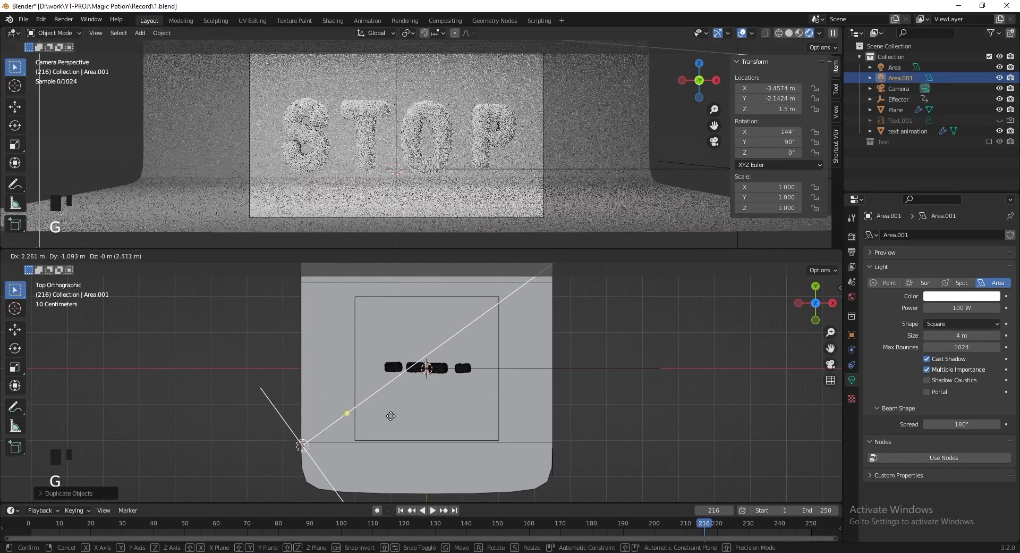
click(390, 422)
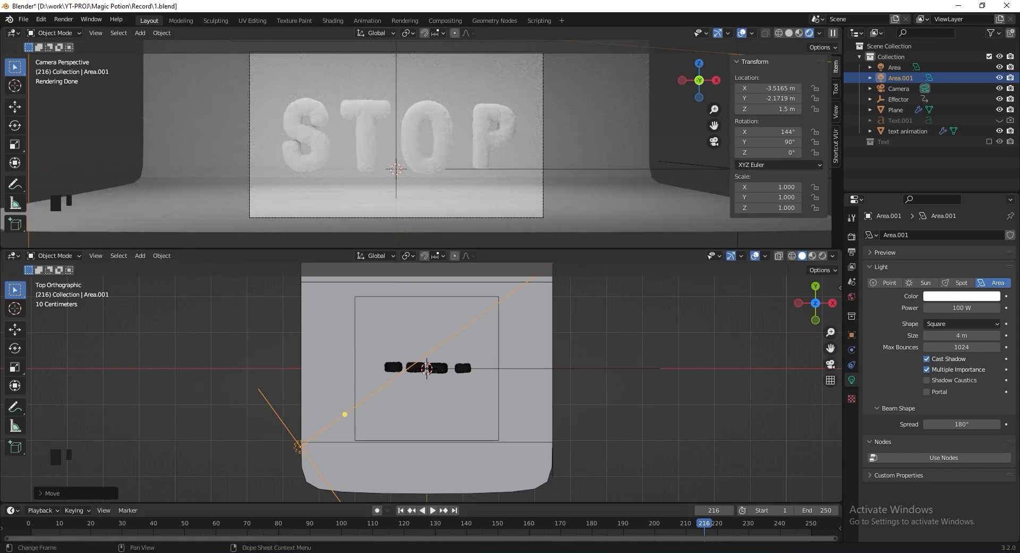
click(977, 337)
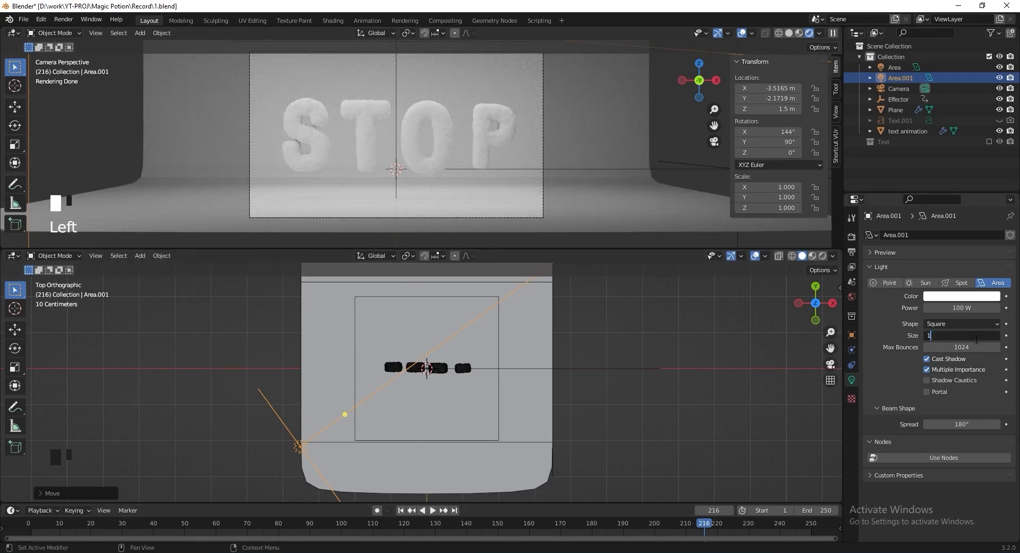
text(1)
click(710, 397)
Duplicate the 1 m light to the backdrop's front-right side, about X 3.4 m, Y -2.1 m, and rotate it to face the letters
key(shift+d)
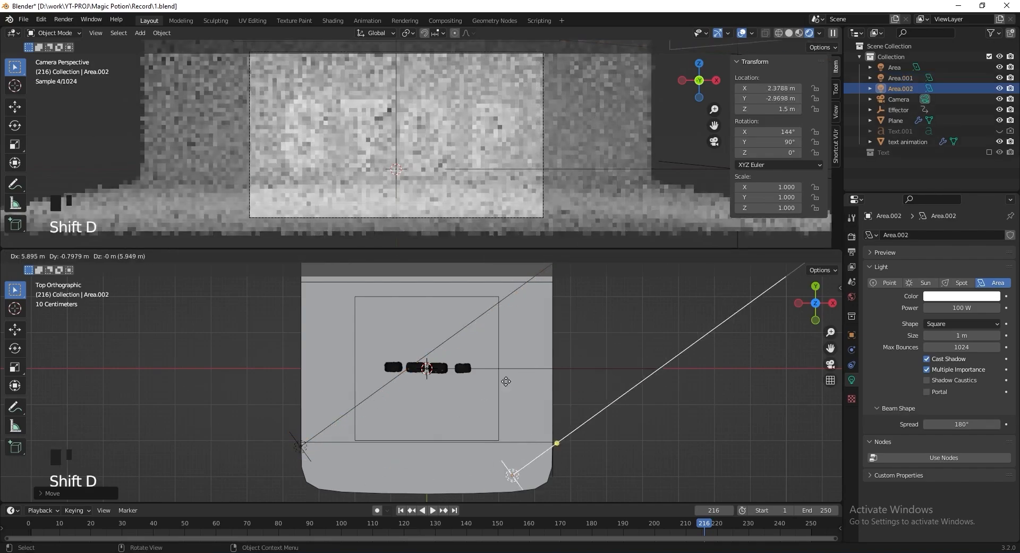
click(544, 351)
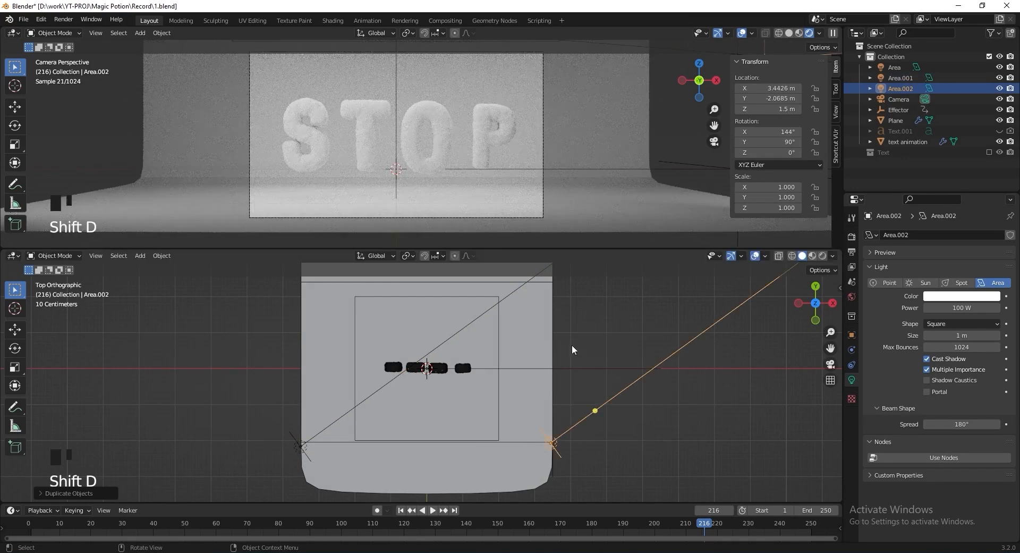
key(r)
key(r)
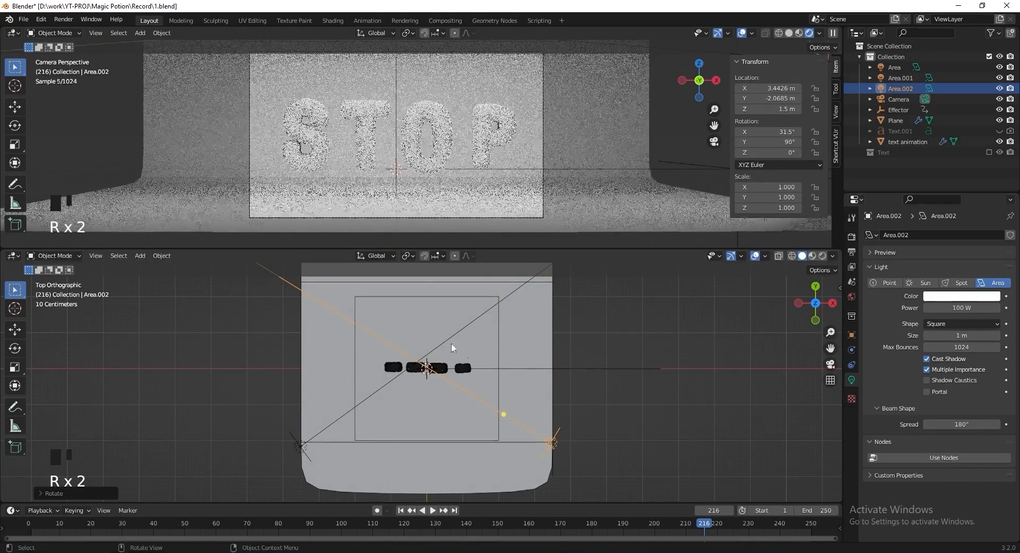
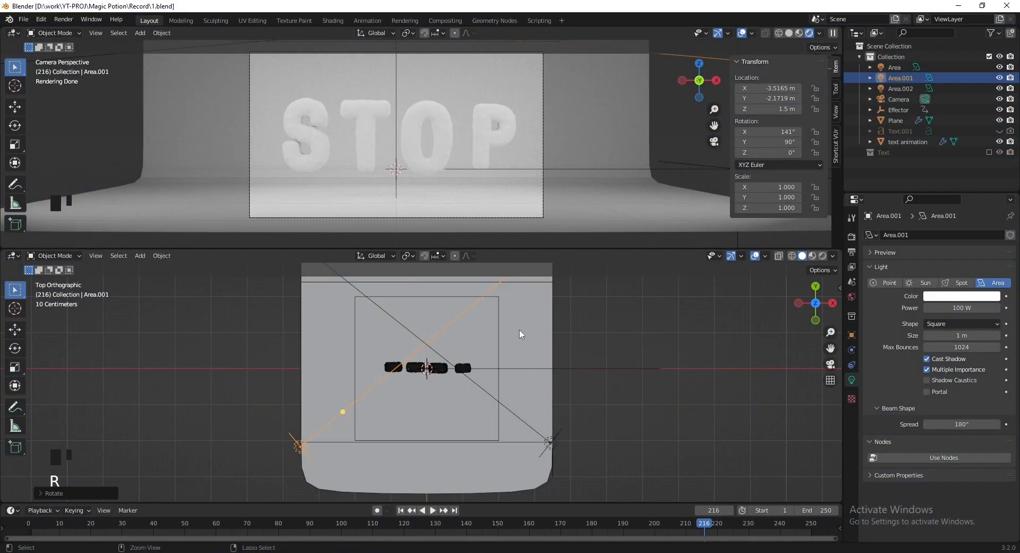
Enable the Text collection and hide the text animation object in the viewport
click(989, 152)
click(989, 152)
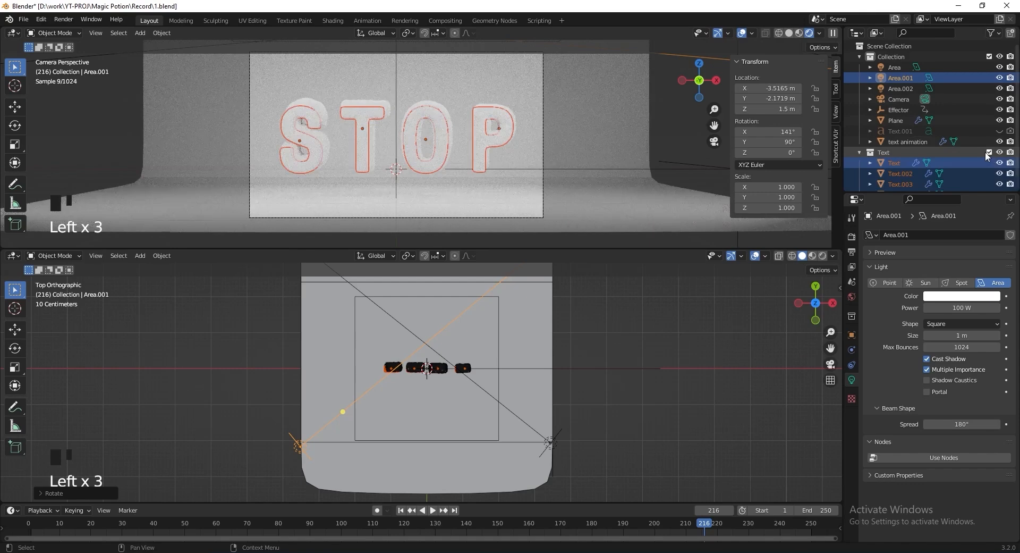
click(1000, 141)
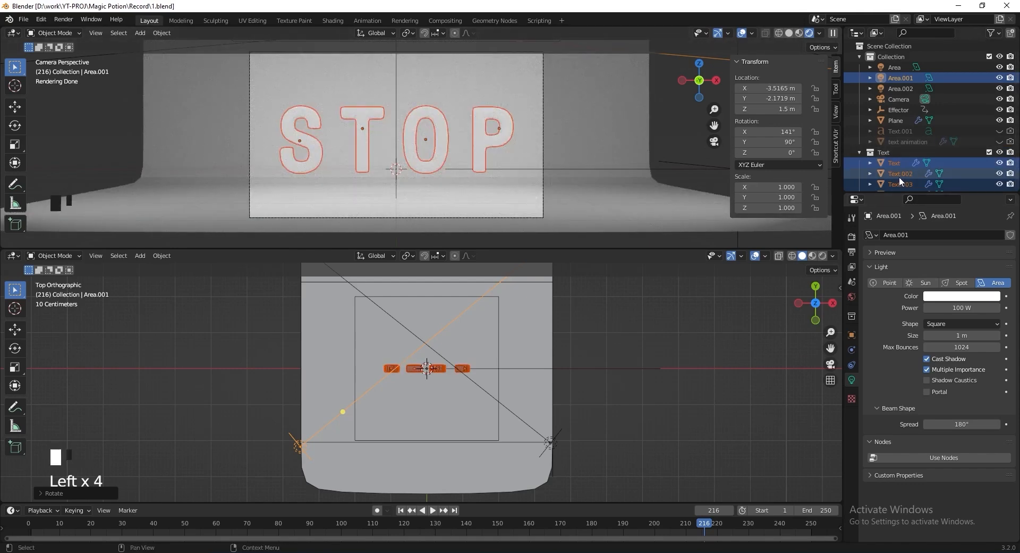
Select the four letter objects in the Text collection, convert them with Visual Geometry to Mesh and shade them smooth
scroll(898, 155, down, 3)
click(895, 150)
shift+click(901, 181)
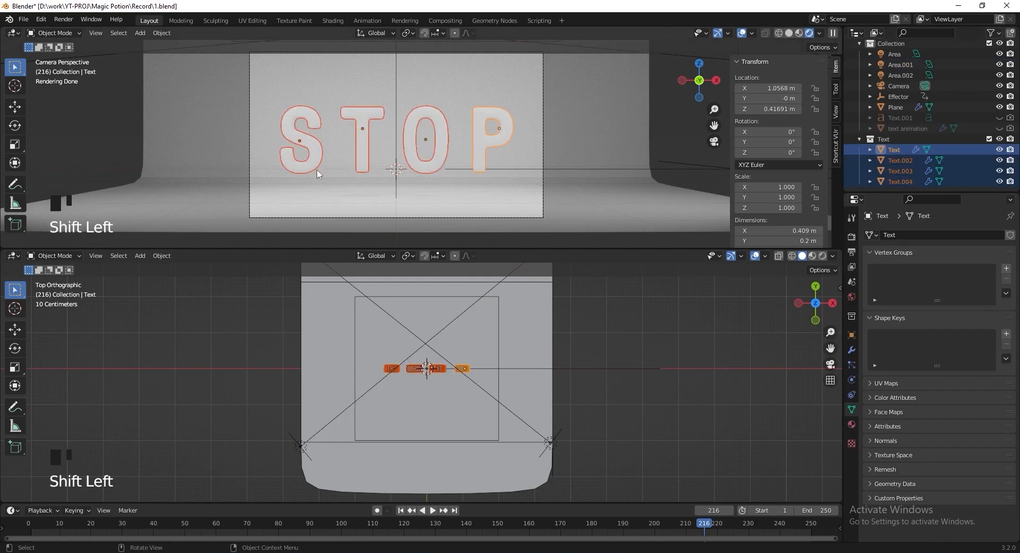
click(852, 349)
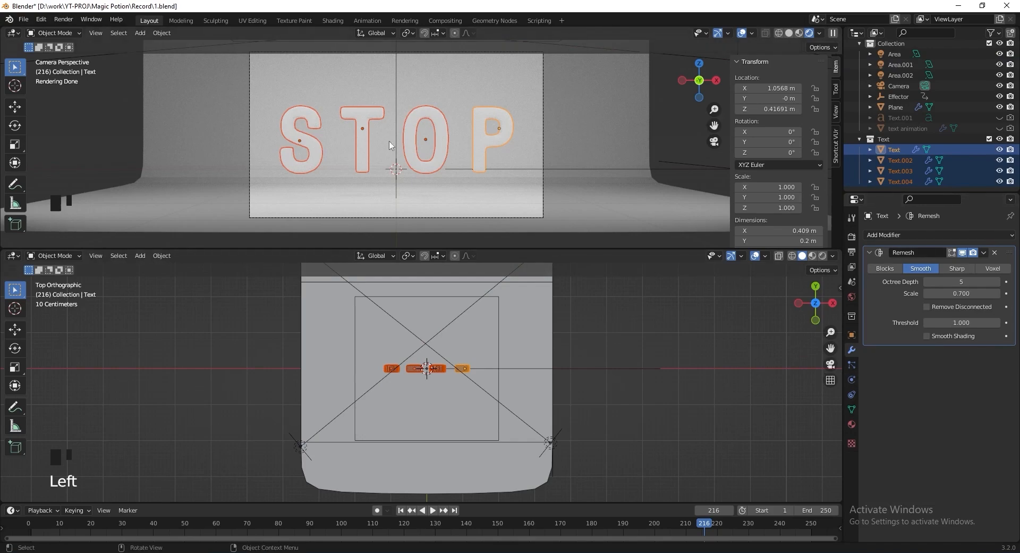
key(ctrl+a)
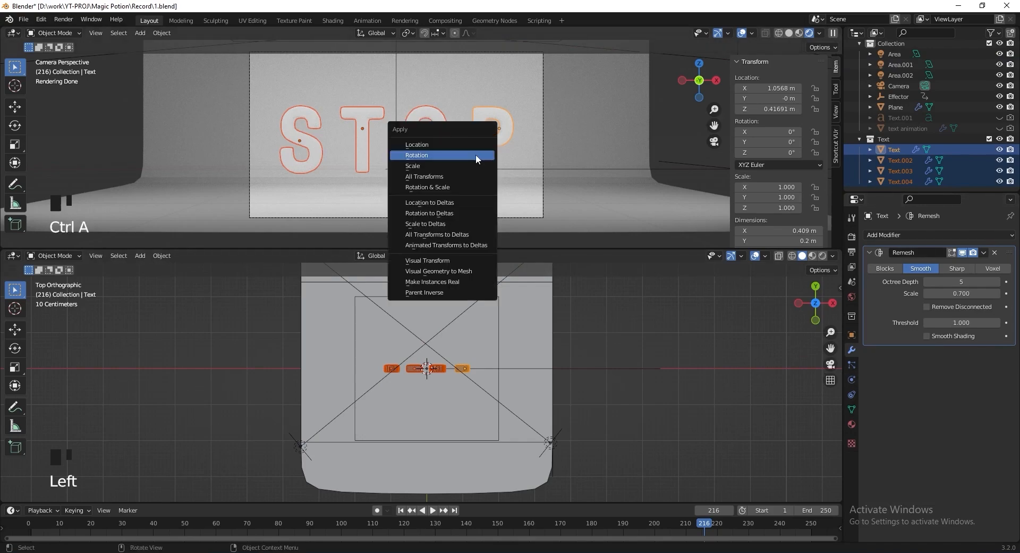
click(482, 273)
right_click(434, 142)
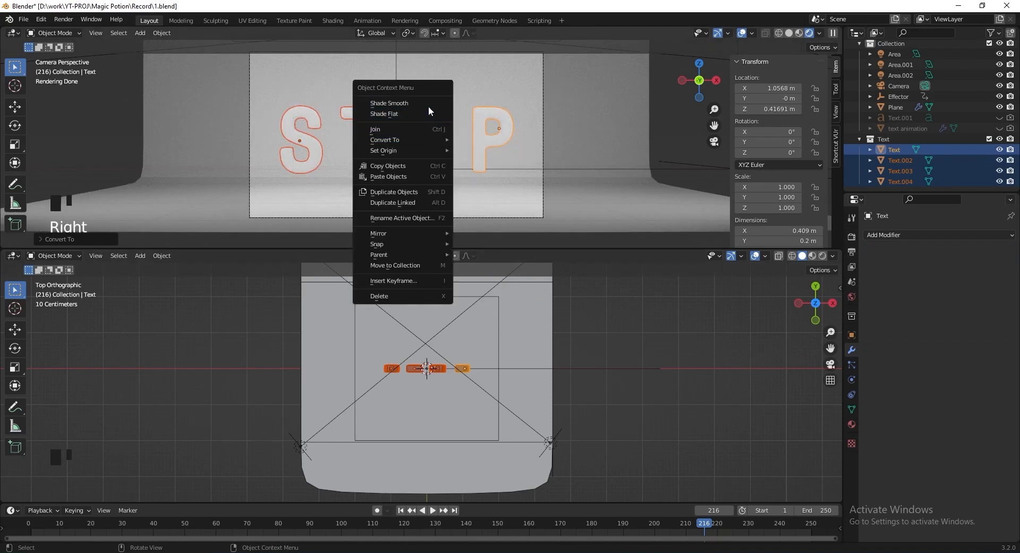
click(428, 107)
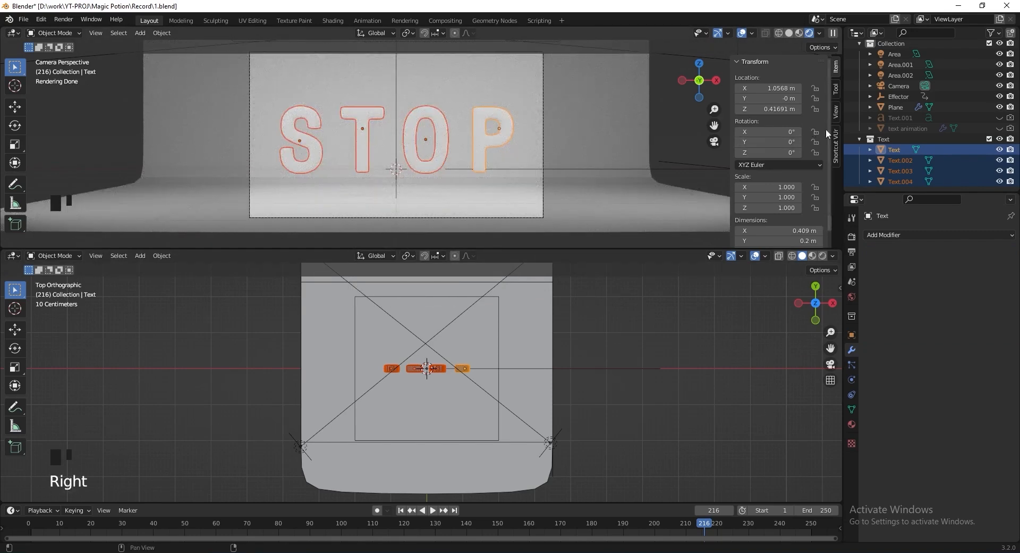
Create a new material for the letter P and show its nodes in a Shader Editor in place of the top view
click(887, 149)
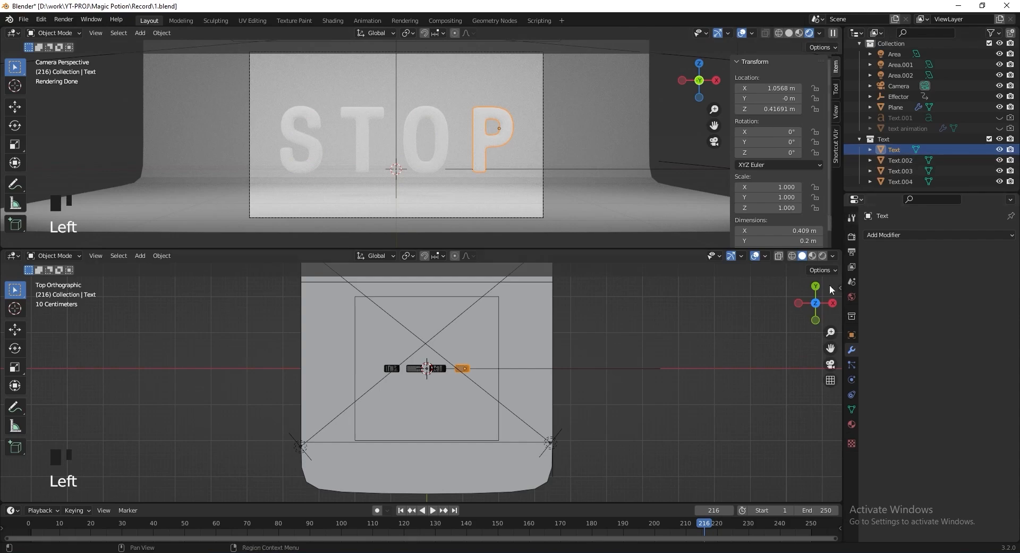
click(852, 424)
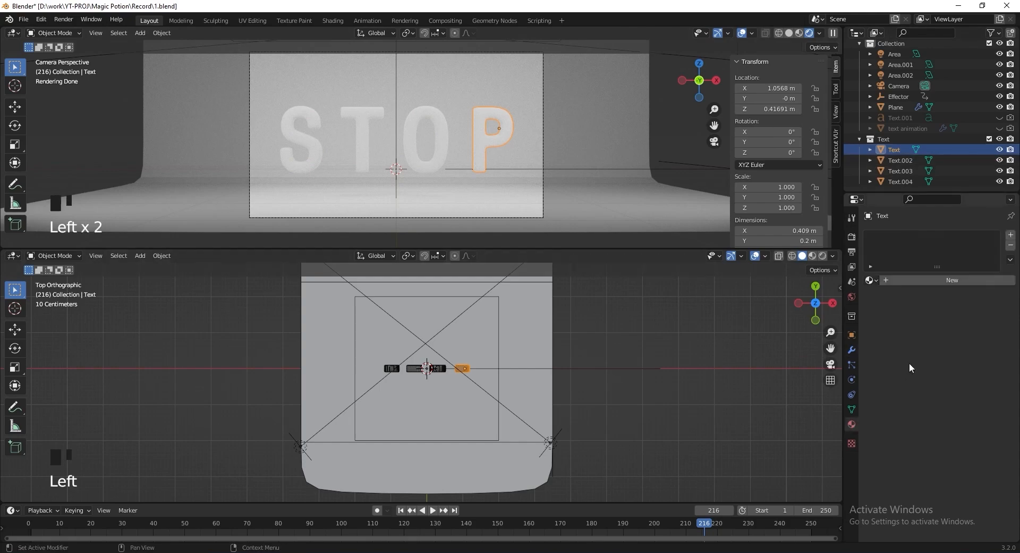
click(952, 280)
click(13, 256)
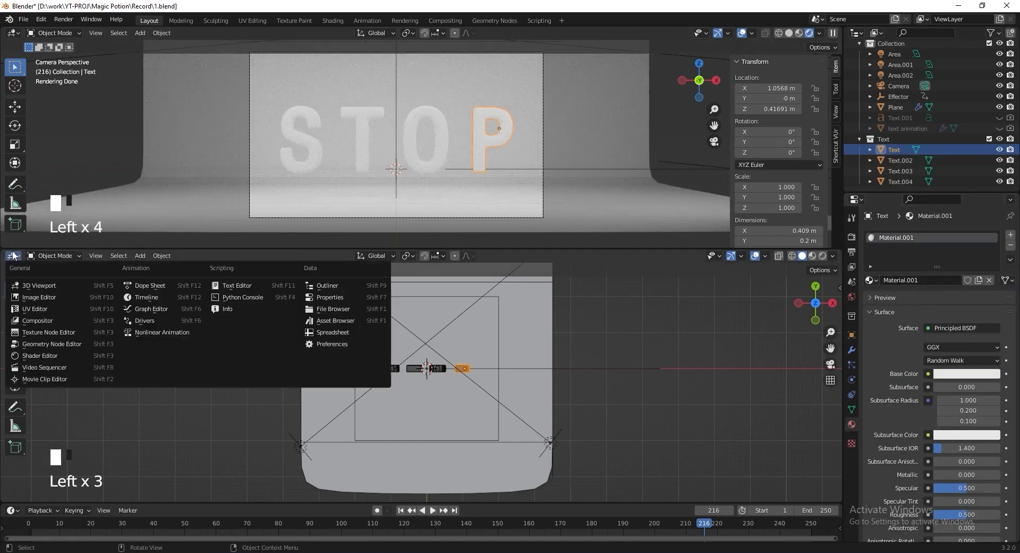
click(40, 355)
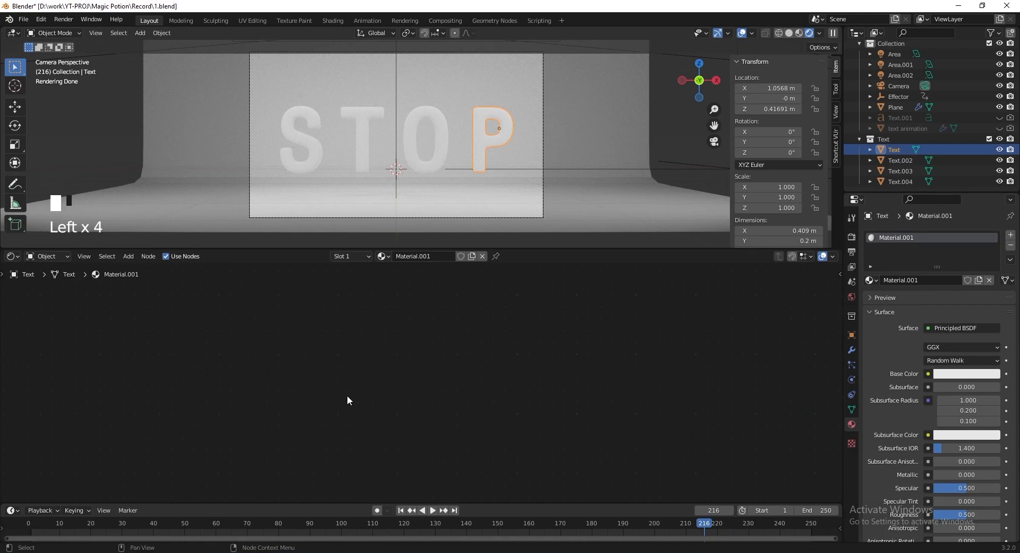
key(Home)
scroll(449, 367, up, 4)
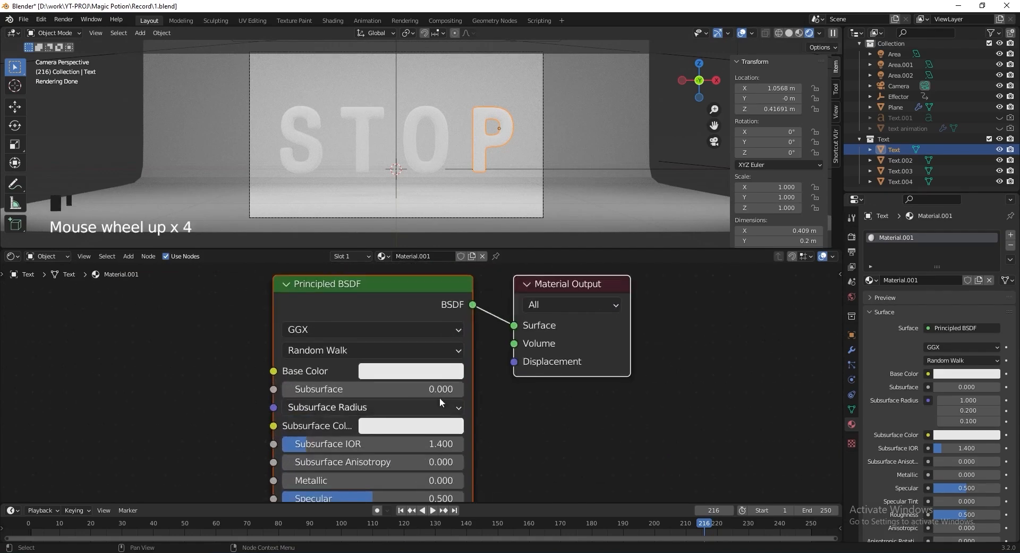
Set the base color of the letter P's Principled BSDF to a golden yellow using a hex value
click(446, 370)
click(482, 271)
click(457, 296)
text(FFC12)
key(Return)
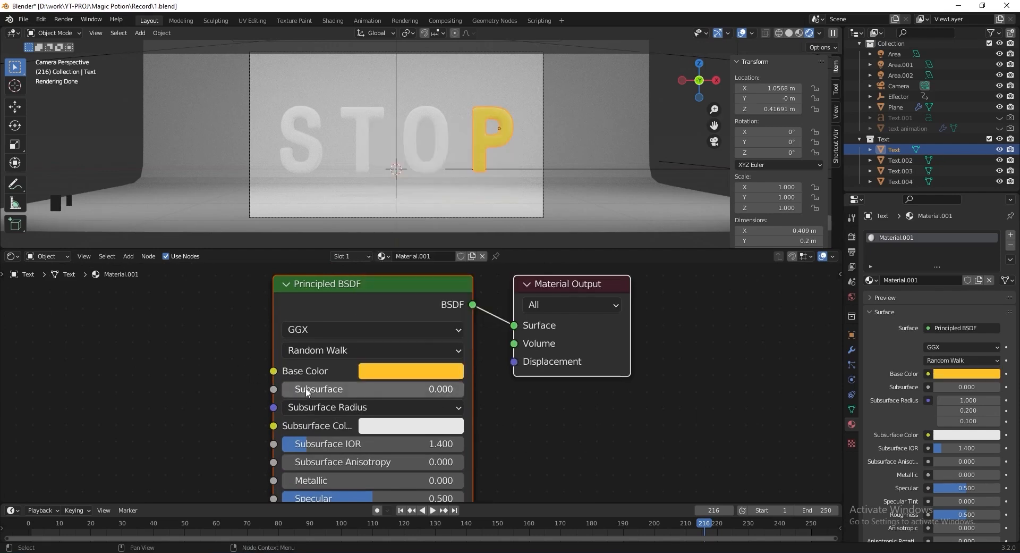
Add an Image Texture node to the material and load Fingerprints01_2K.png into it
scroll(585, 406, down, 3)
middle_drag(503, 369, 654, 372)
key(shift+a)
text(image)
key(Return)
click(403, 391)
click(393, 387)
click(404, 218)
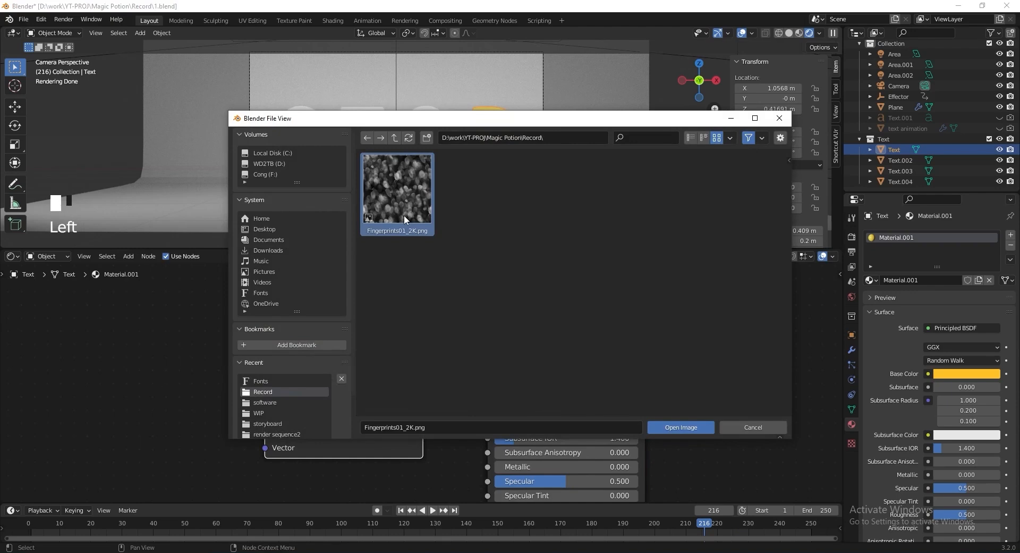
click(675, 423)
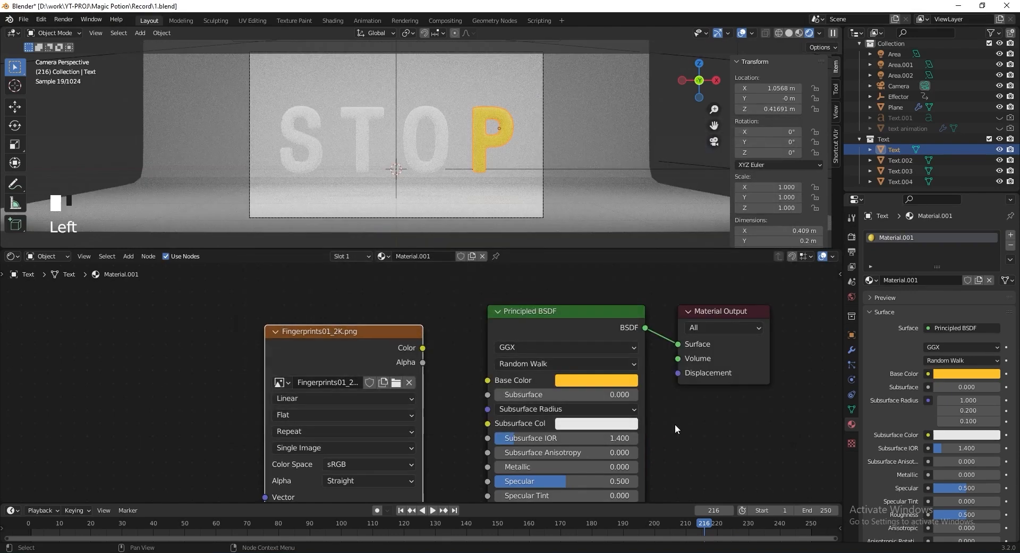
Connect the fingerprint texture's Color to the Principled BSDF's Roughness and set its color space to Non-Color
drag(379, 357, 344, 367)
middle_drag(344, 367, 329, 318)
drag(373, 308, 473, 460)
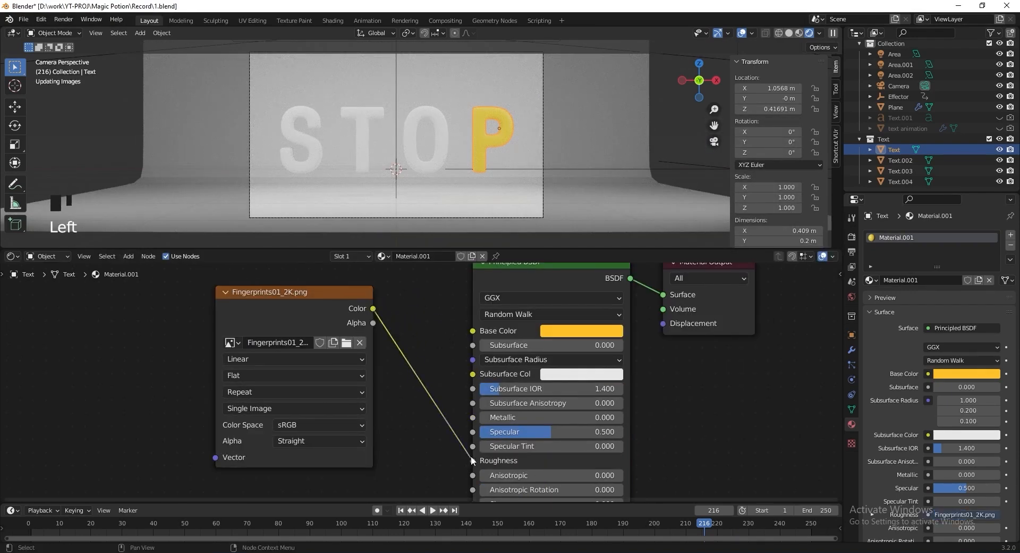
click(347, 426)
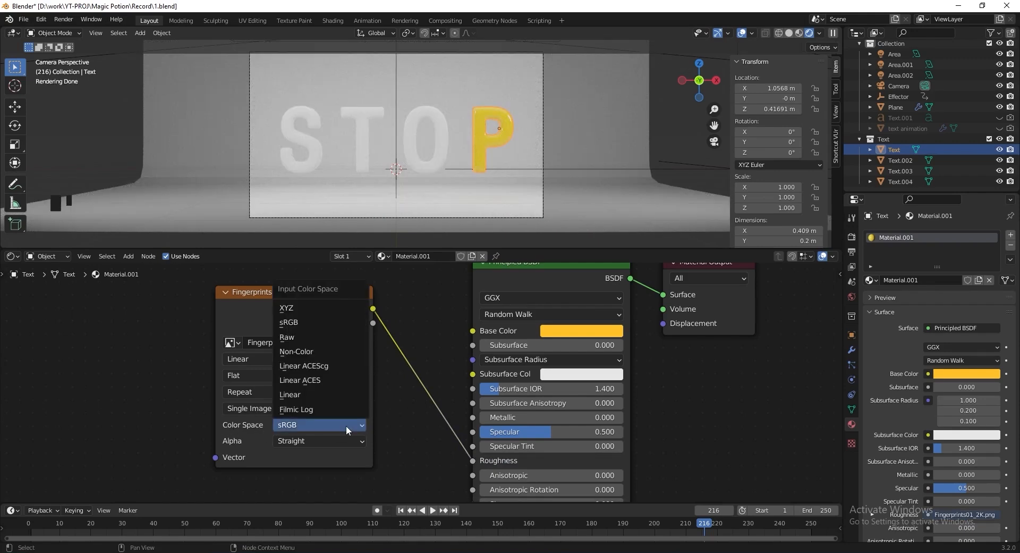
click(339, 353)
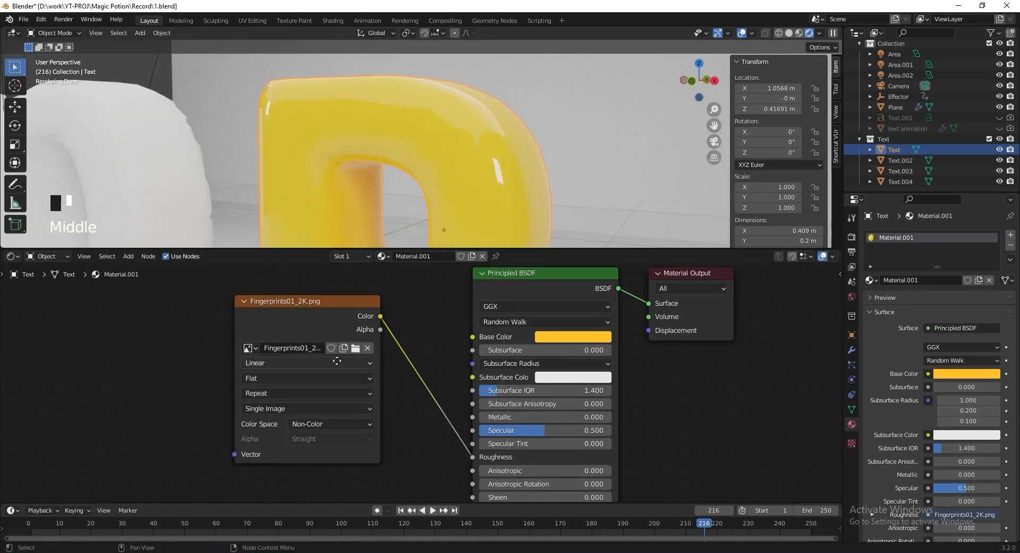
Add connected Mapping and Texture Coordinate nodes to the fingerprint image texture using Node Wrangler
middle_drag(337, 360, 429, 370)
click(382, 325)
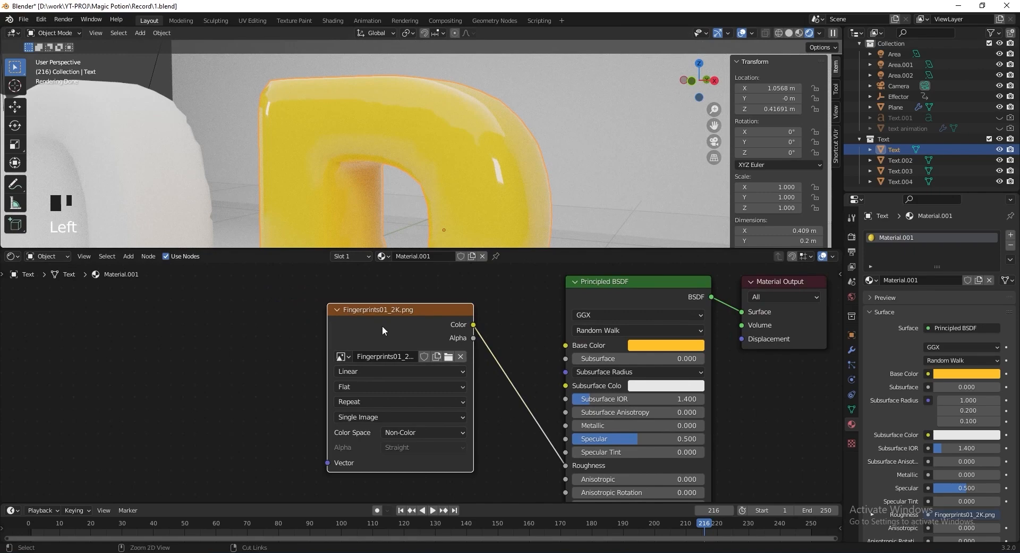
key(ctrl+t)
Check in the add-on preferences whether Node Wrangler is enabled, and close the preferences
click(41, 19)
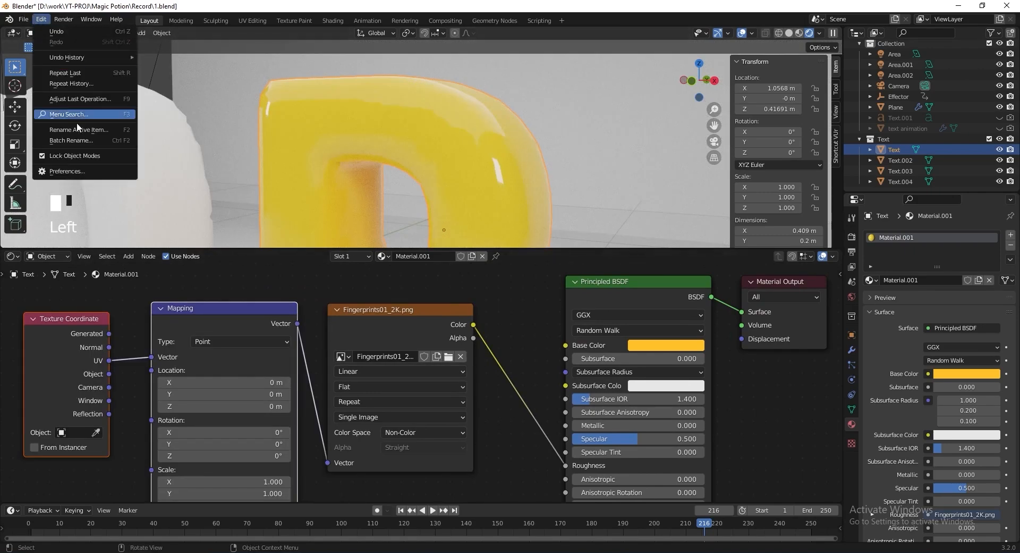
click(63, 172)
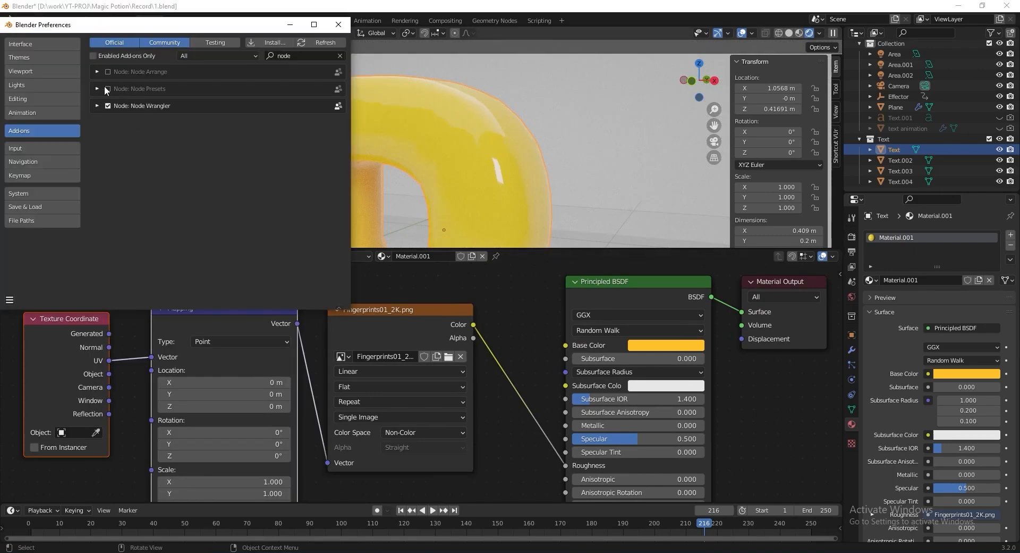
click(338, 24)
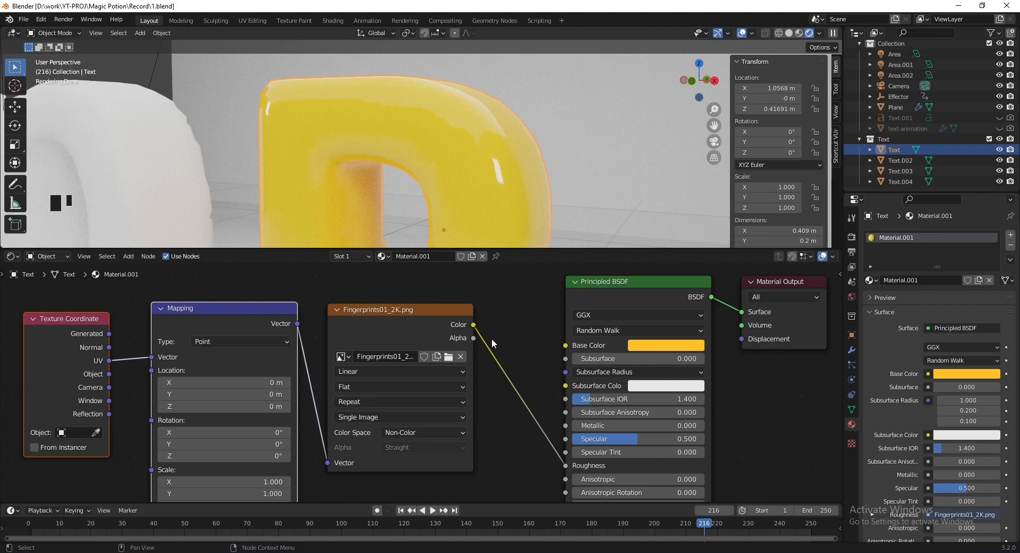
Replace the Texture Coordinate node with an Attribute node and connect its Vector output to the Mapping node's Vector
scroll(467, 307, down, 5)
scroll(189, 315, up, 5)
click(217, 323)
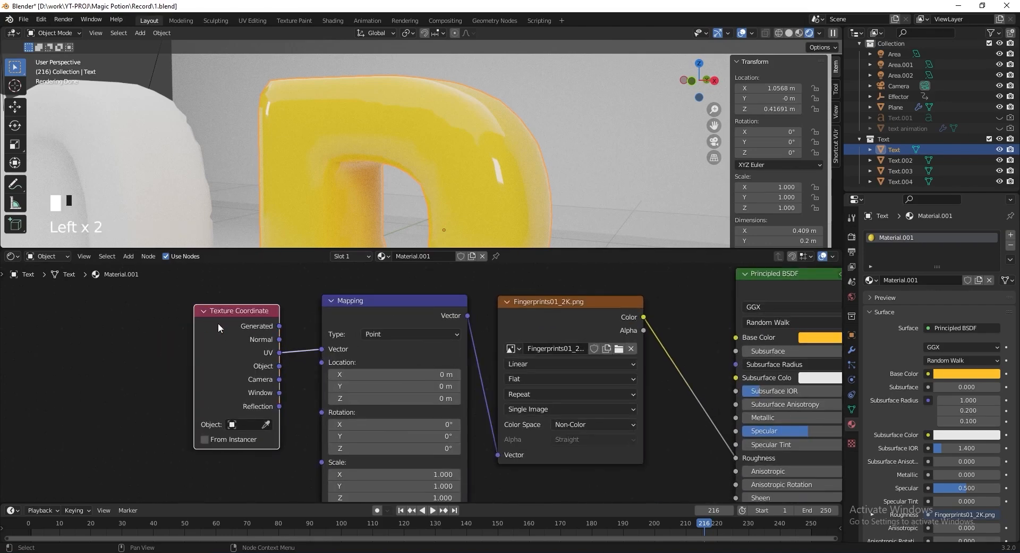
key(x)
key(shift+a)
text(attr)
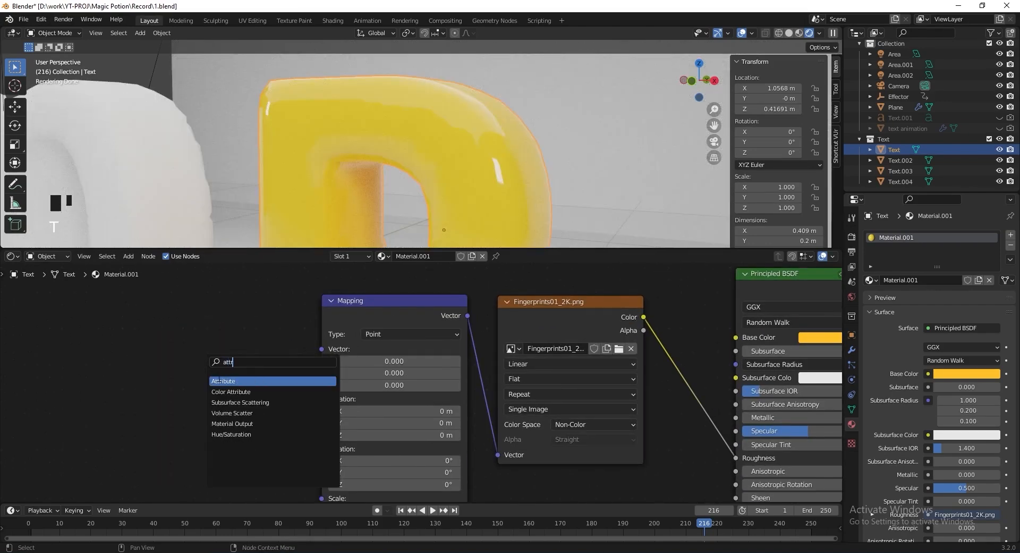
key(Return)
click(185, 378)
drag(252, 383, 321, 350)
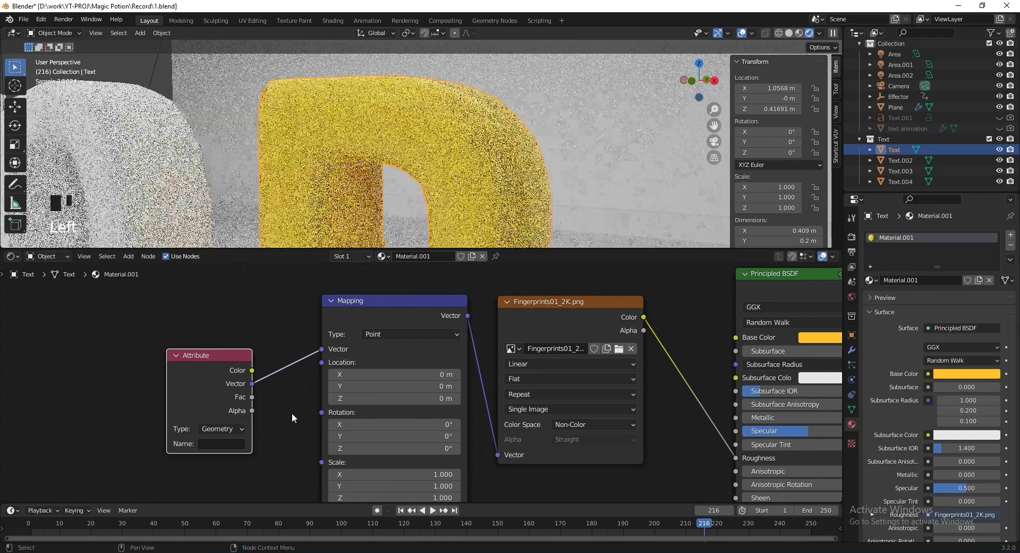
Name the Attribute node's attribute "fingerprint" and save the file
click(227, 444)
text(fingerprint)
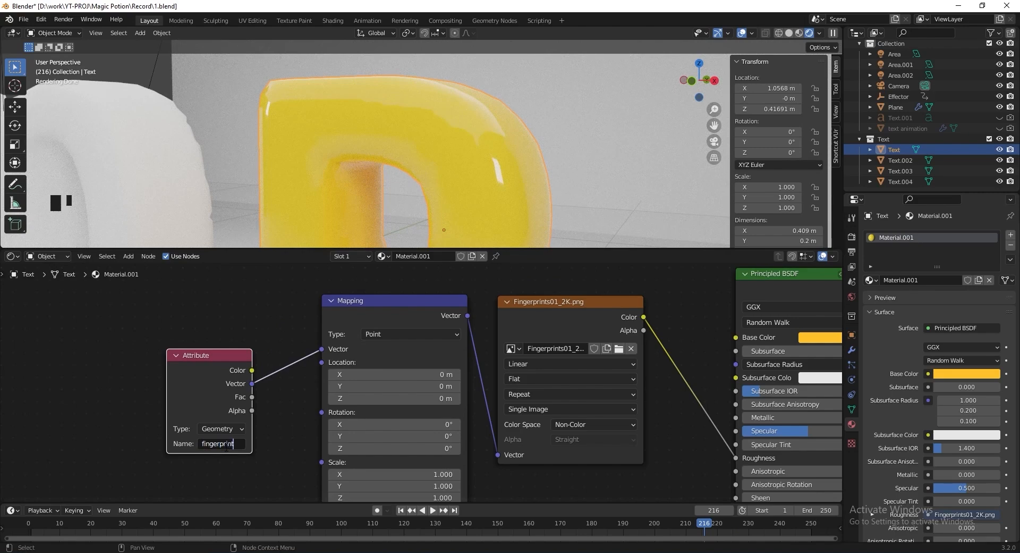
key(Return)
key(ctrl+s)
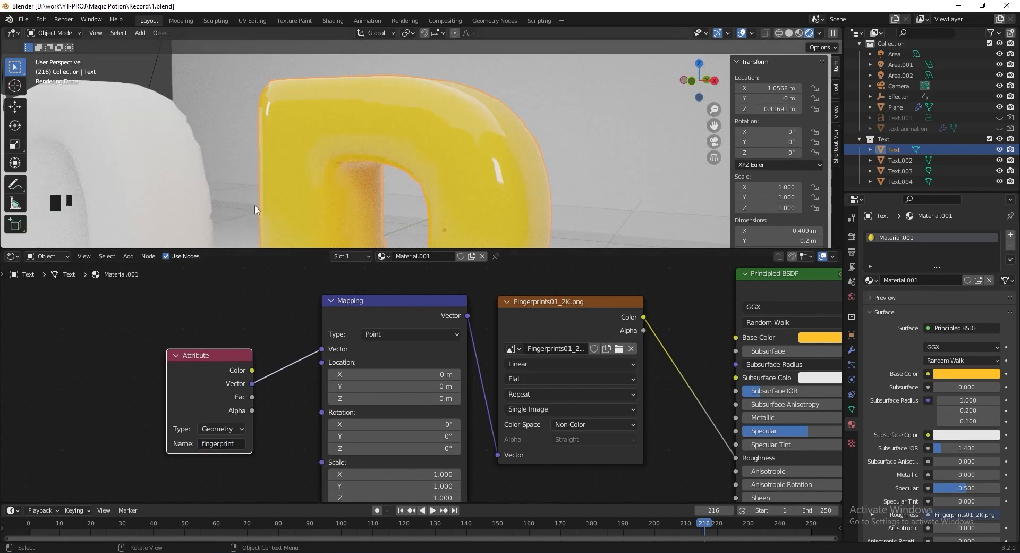
Link the yellow letter P's material to the letter T with Link Materials
scroll(462, 199, down, 8)
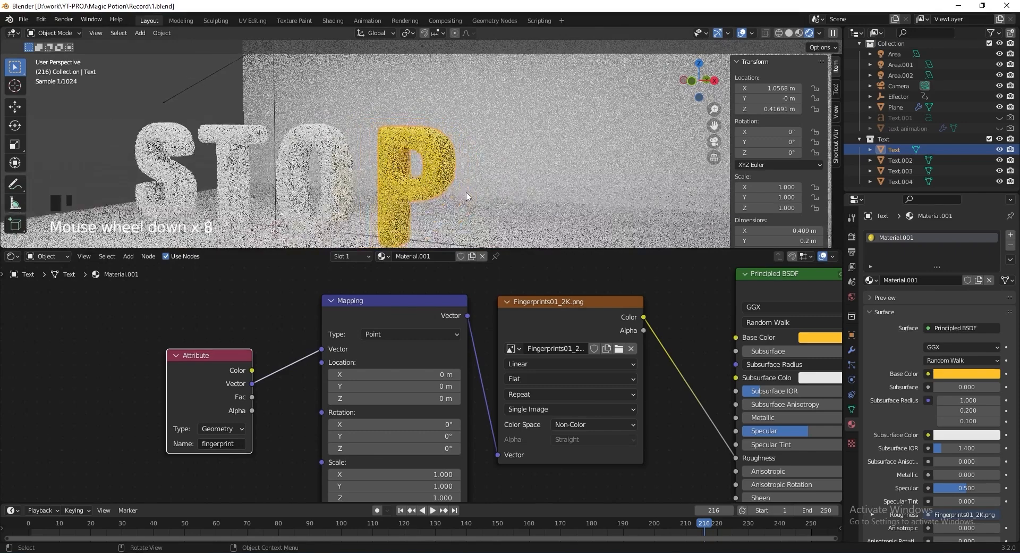
click(228, 154)
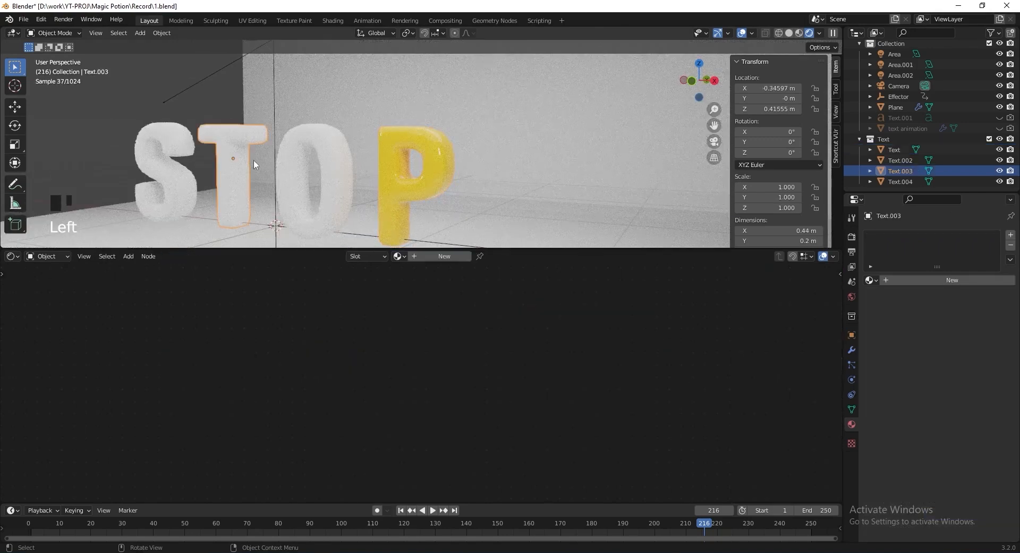
click(930, 281)
shift+click(449, 148)
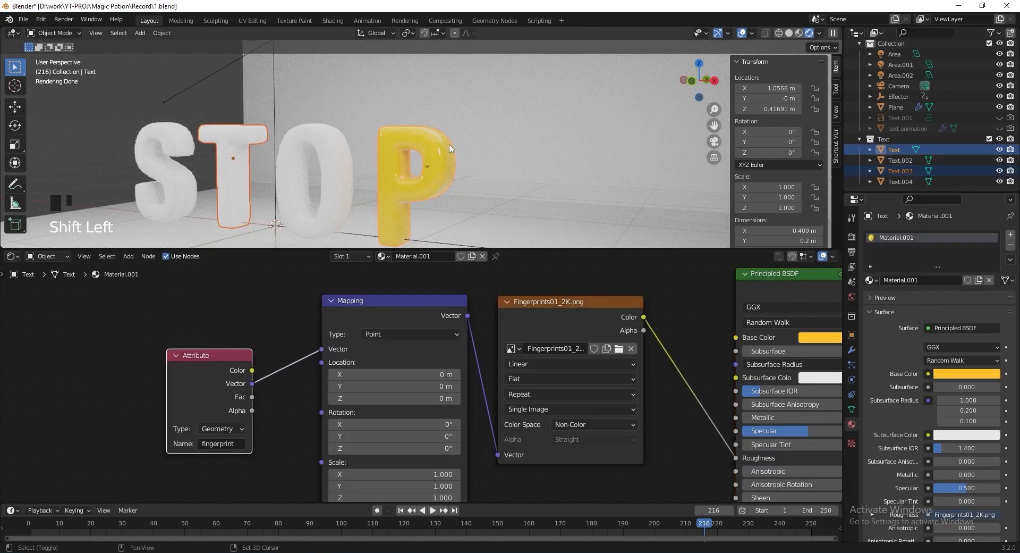
key(ctrl+l)
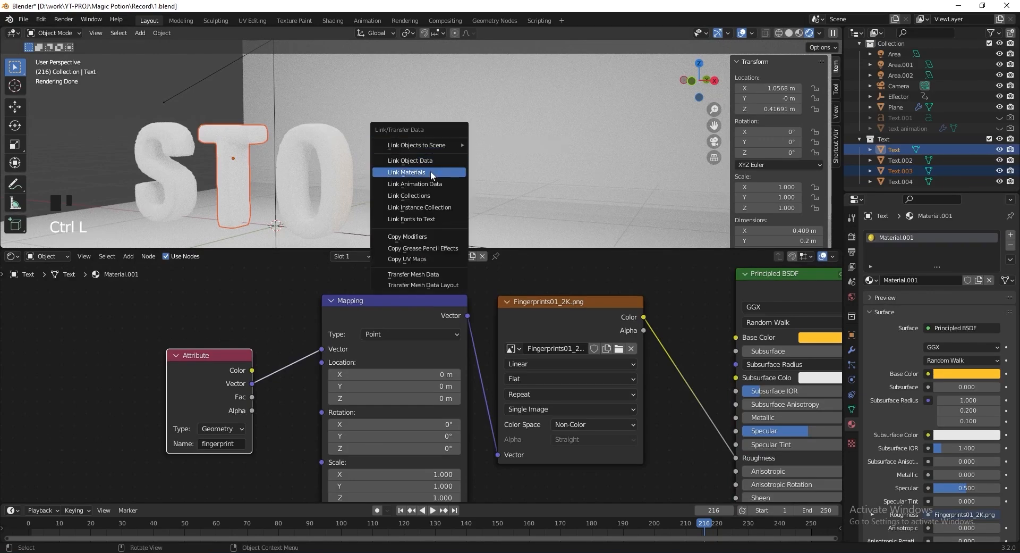
click(431, 171)
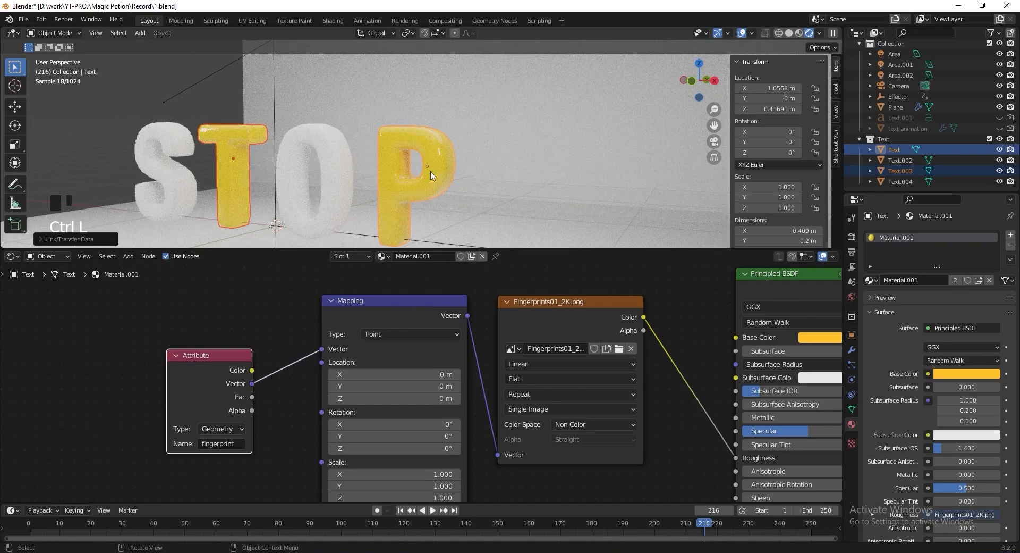
Hide the four source letters, unhide the text animation object, and show its node tree in the Geometry Node Editor
scroll(952, 158, down, 2)
drag(1001, 150, 1010, 182)
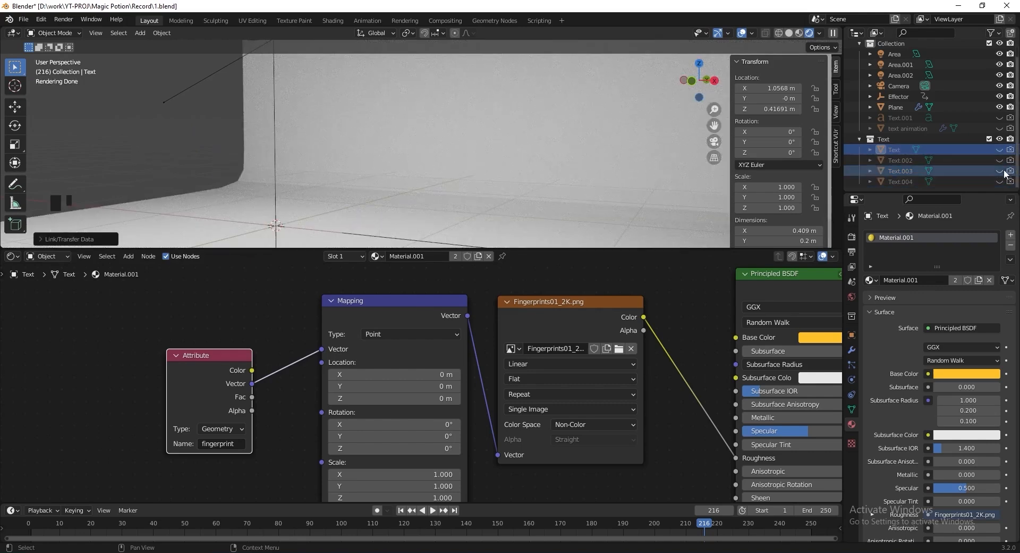
click(1000, 129)
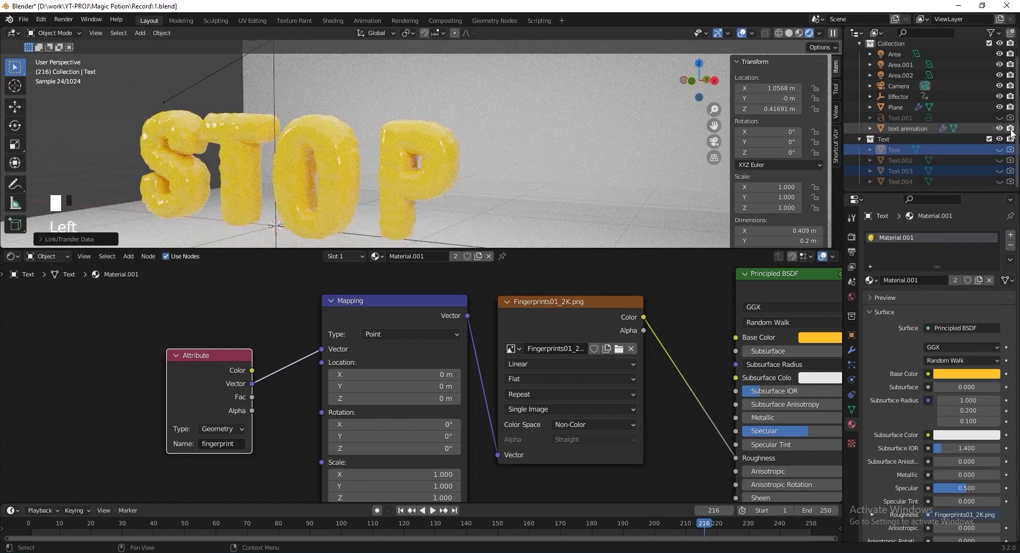
click(13, 256)
click(47, 352)
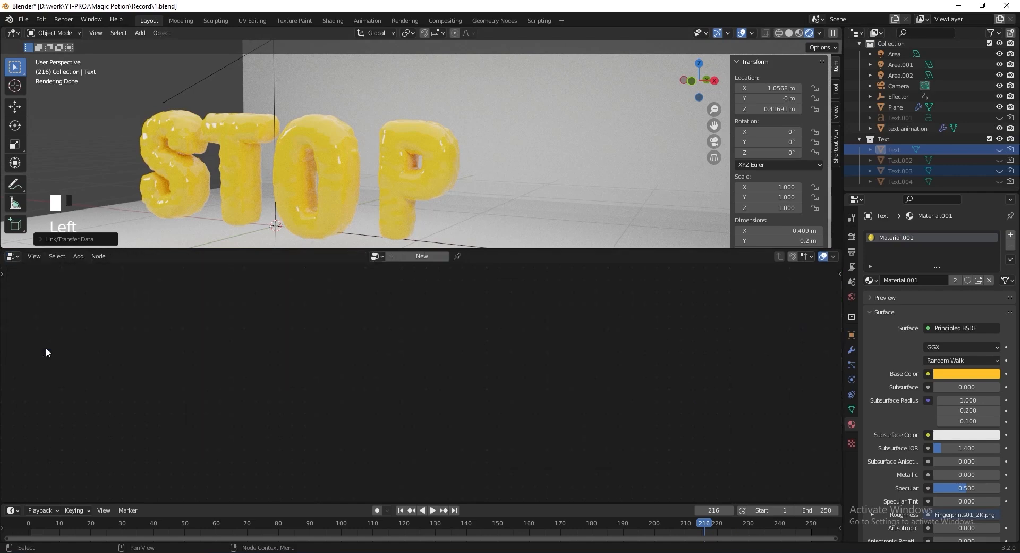
click(364, 176)
scroll(458, 324, down, 6)
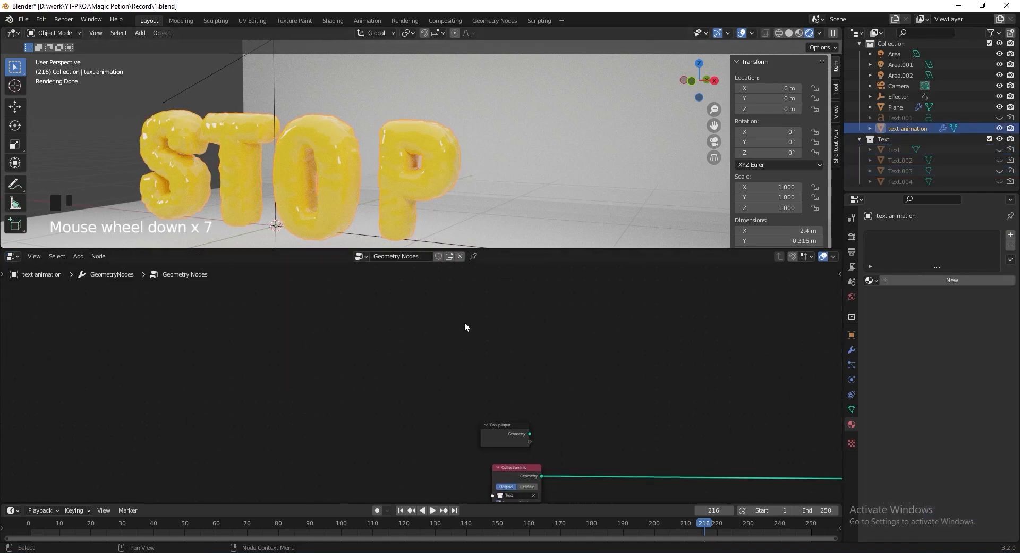
Move the Realize Instances node farther from Translate Instances to make room for another node between them
scroll(499, 378, down, 9)
middle_drag(499, 378, 266, 349)
scroll(453, 359, up, 4)
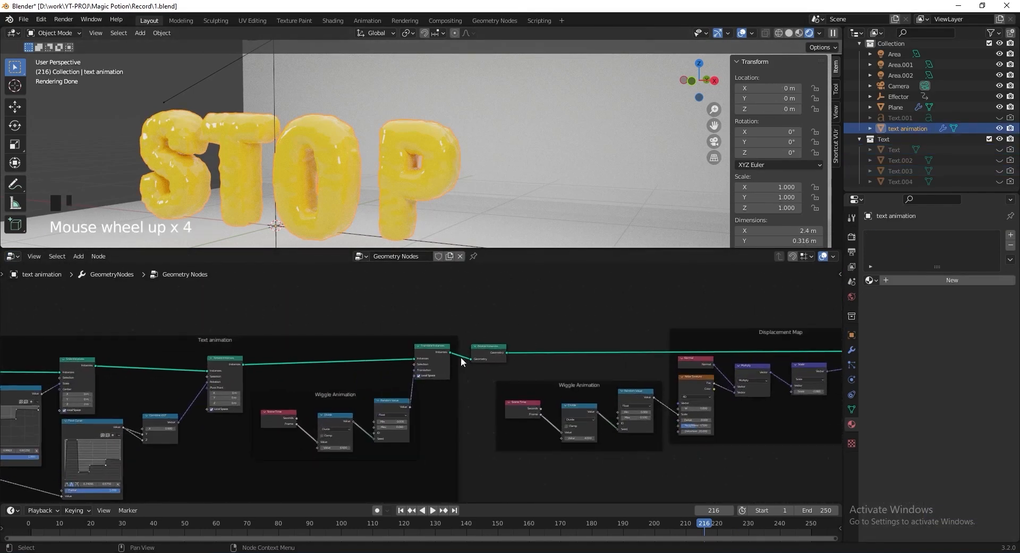
middle_drag(453, 359, 273, 353)
scroll(306, 300, up, 2)
middle_drag(307, 300, 287, 319)
scroll(264, 358, up, 4)
drag(201, 355, 379, 354)
middle_drag(380, 354, 633, 378)
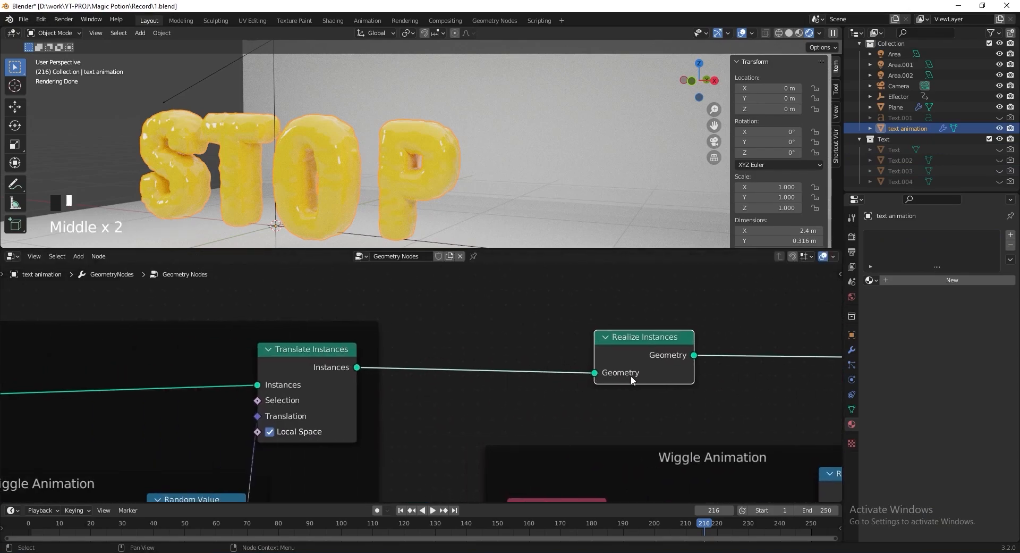
middle_drag(577, 338, 488, 337)
Insert a Store Named Attribute node between Translate Instances and Realize Instances
key(shift+a)
text(store)
key(Return)
click(375, 323)
drag(567, 297, 415, 350)
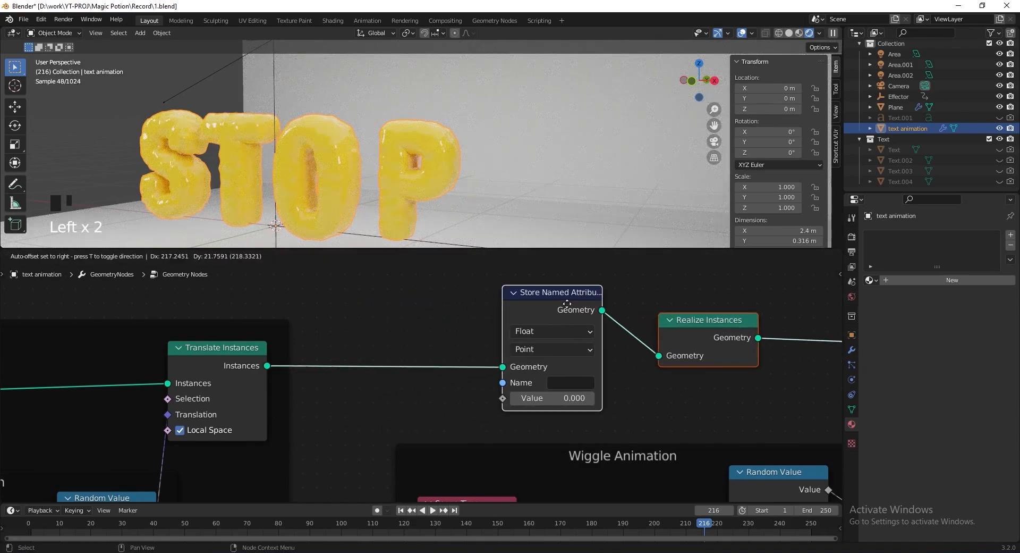
click(566, 304)
Set the Store Named Attribute node's data type to Vector and connect a new Position node to its Value
click(540, 359)
click(544, 408)
drag(552, 323, 549, 300)
key(shift+a)
click(446, 336)
text(po)
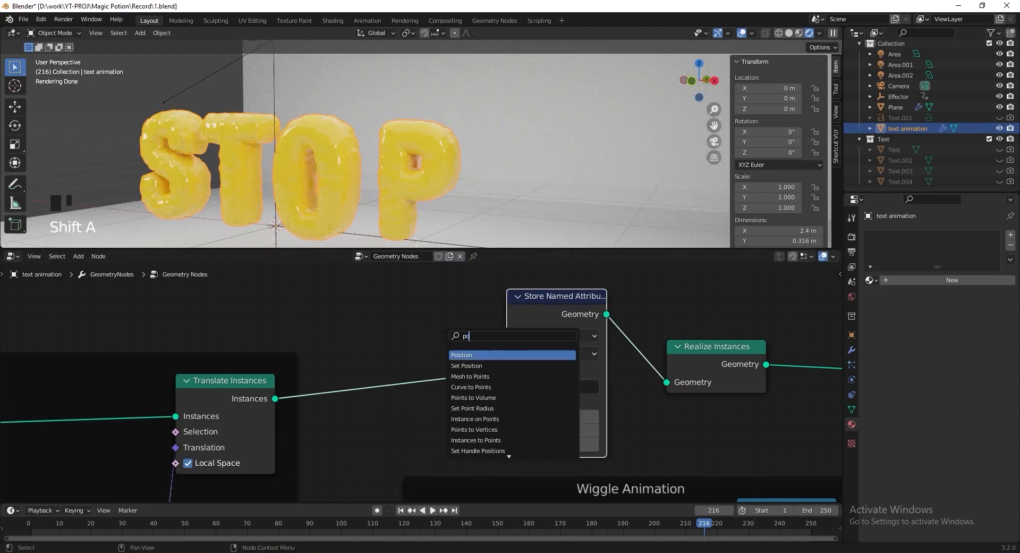
key(Return)
click(412, 422)
drag(455, 432, 505, 416)
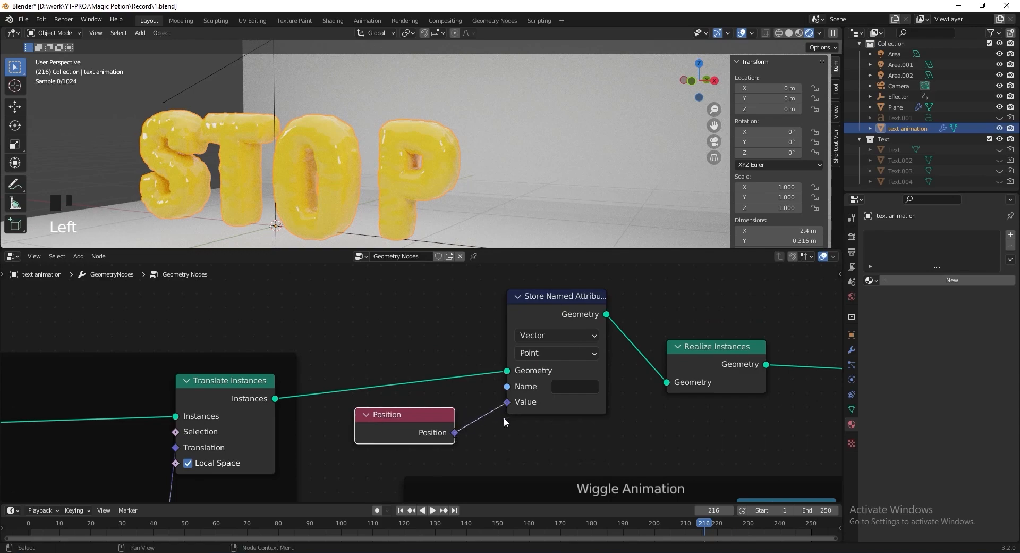
Pin the Geometry Nodes tree, select the Text object, and split off a Shader Editor beside the node tree
click(473, 256)
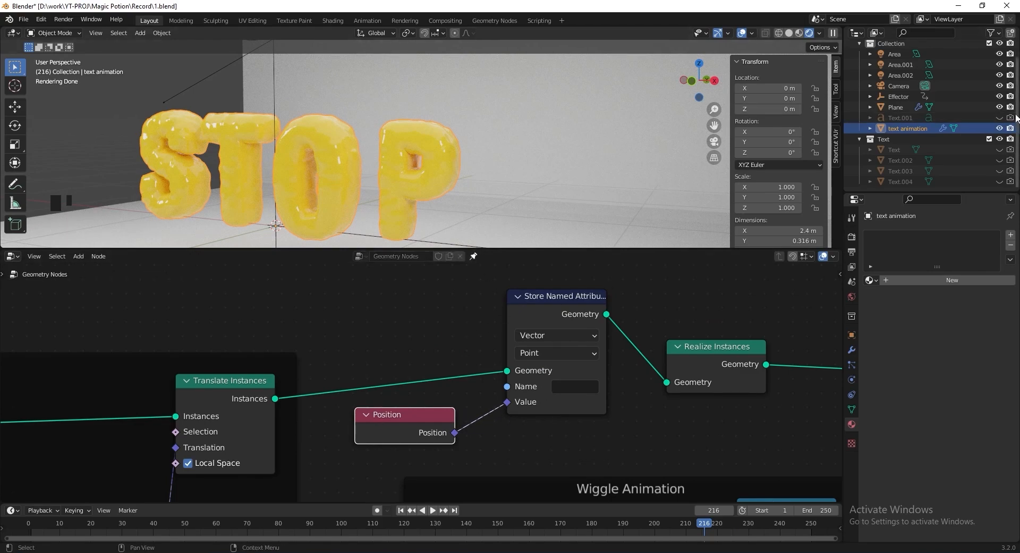
click(893, 149)
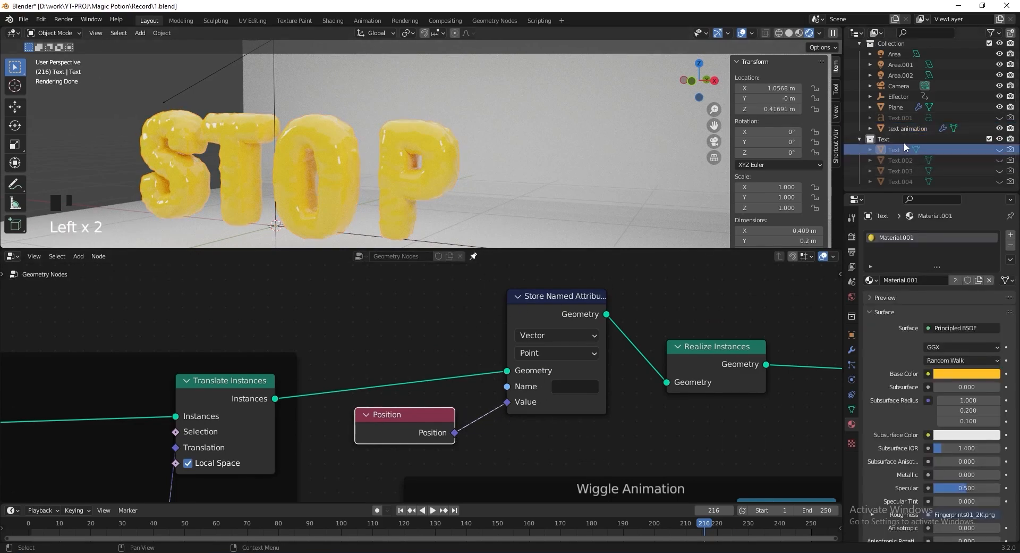
drag(838, 251, 422, 265)
click(436, 256)
click(462, 356)
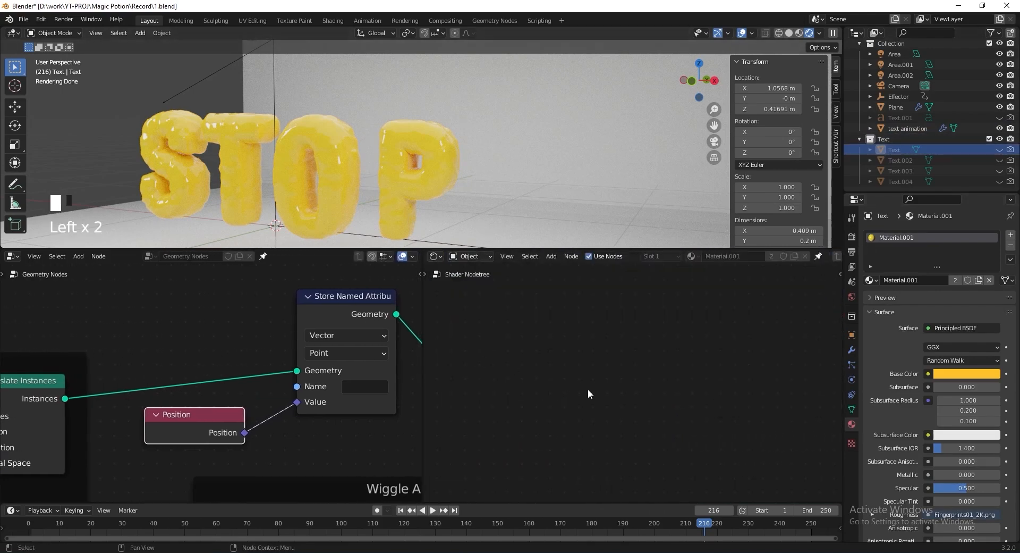
Copy the name "fingerprint" from the material's Attribute node into the Store Named Attribute node's Name
key(Home)
scroll(582, 393, up, 4)
middle_drag(582, 393, 663, 394)
scroll(651, 407, up, 15)
drag(602, 339, 613, 320)
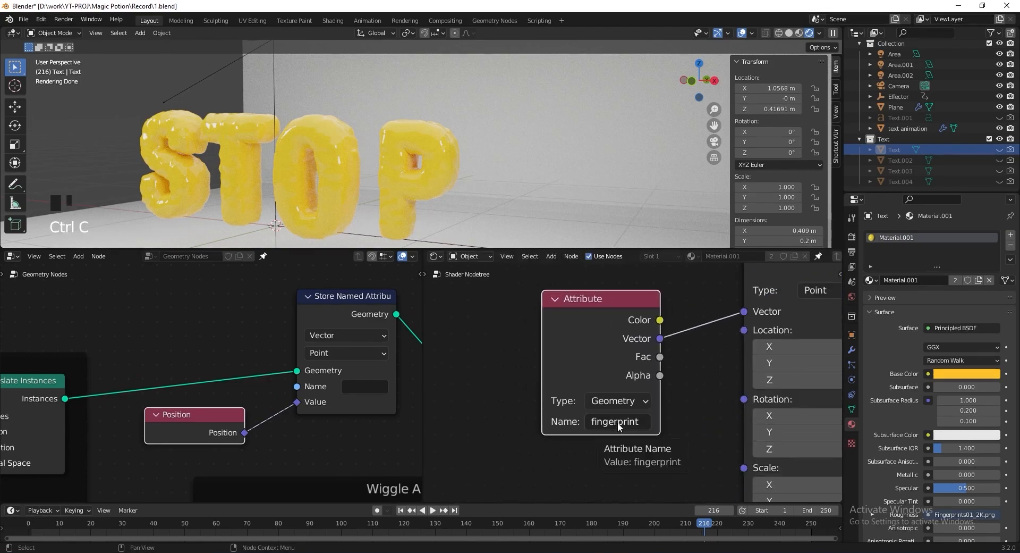
text(fingerprint)
shift+middle_drag(419, 145, 428, 182)
scroll(392, 138, up, 4)
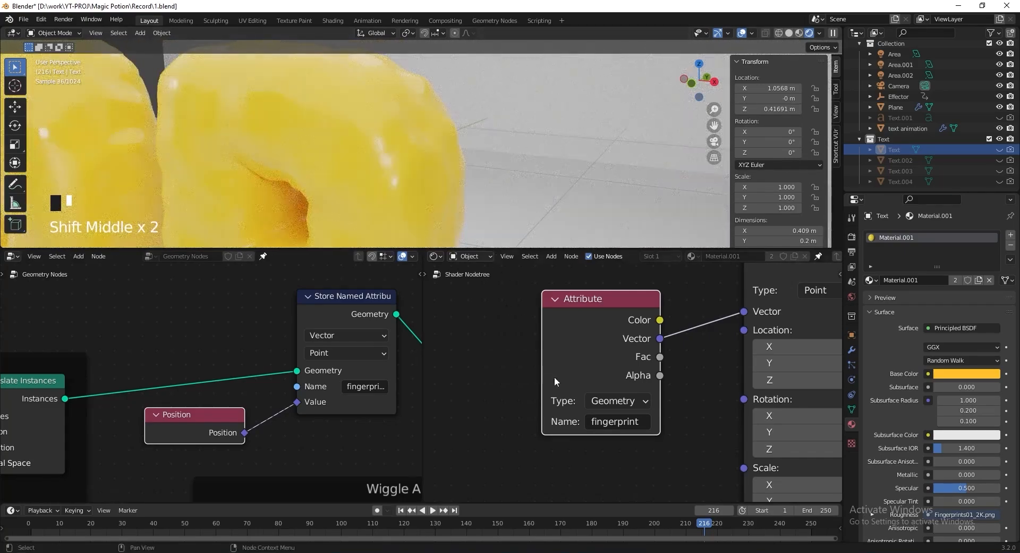
Insert a ColorRamp node between the fingerprint texture's Color and the Principled BSDF's Roughness
scroll(554, 376, down, 12)
middle_drag(592, 375, 792, 376)
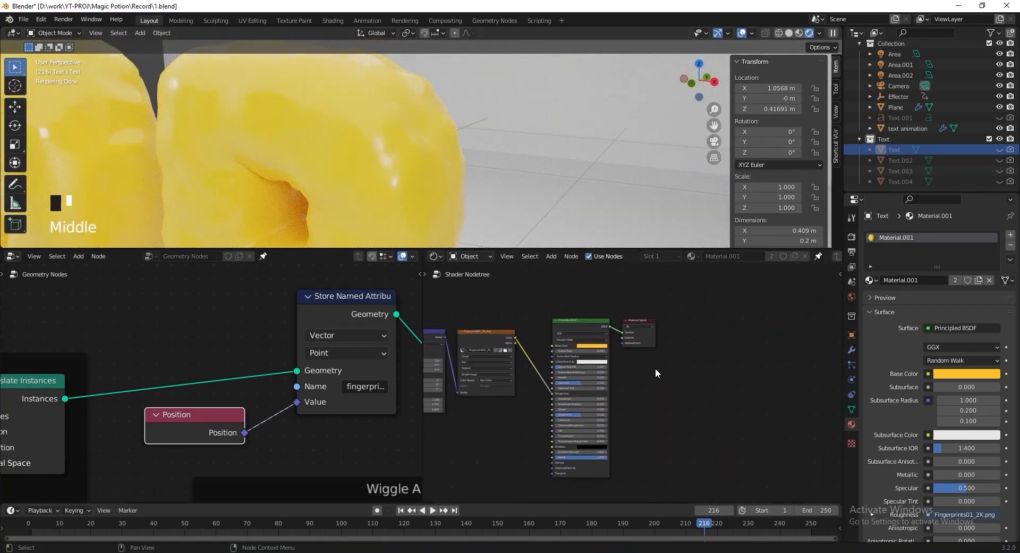
scroll(590, 362, up, 6)
key(shift+a)
text(colo)
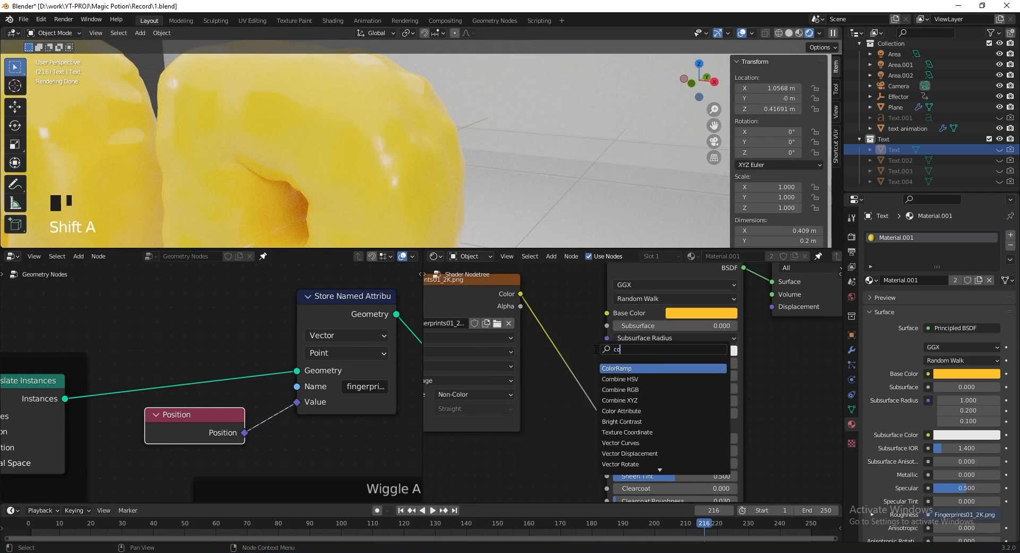
key(Return)
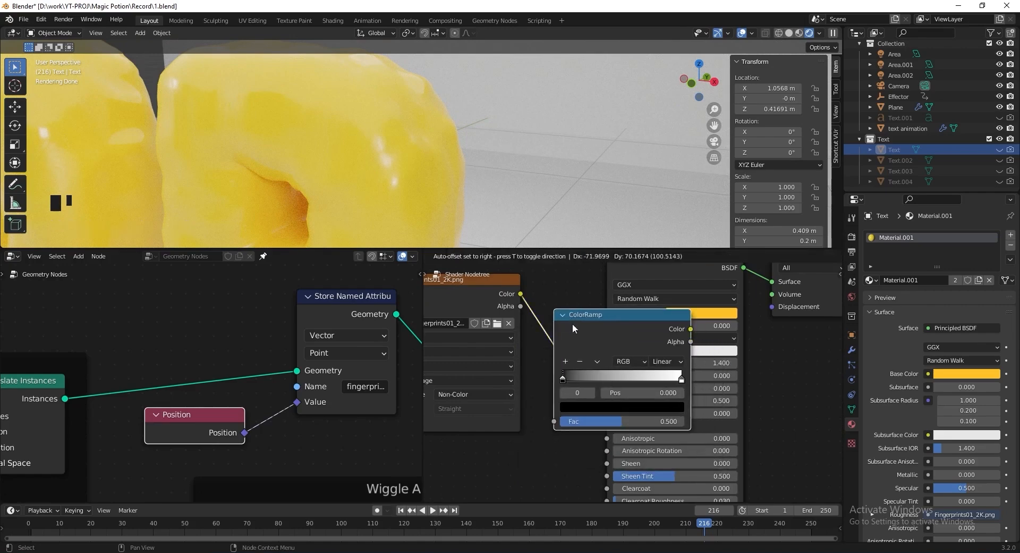
click(587, 315)
Set the ColorRamp's black stop to grey 6F6F6F and move the white stop to position 0.895
click(577, 379)
click(595, 407)
drag(668, 283, 668, 290)
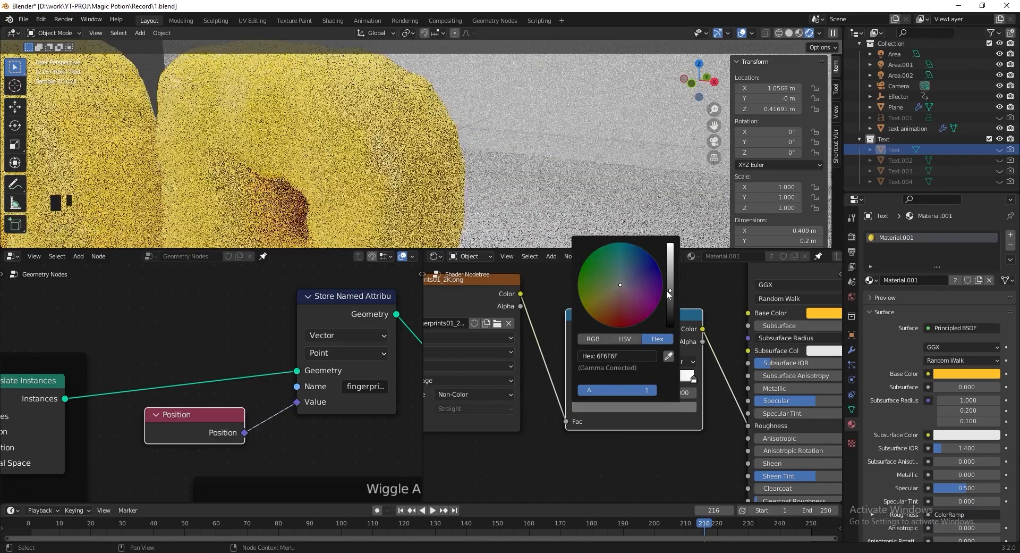
click(693, 378)
drag(694, 379, 682, 380)
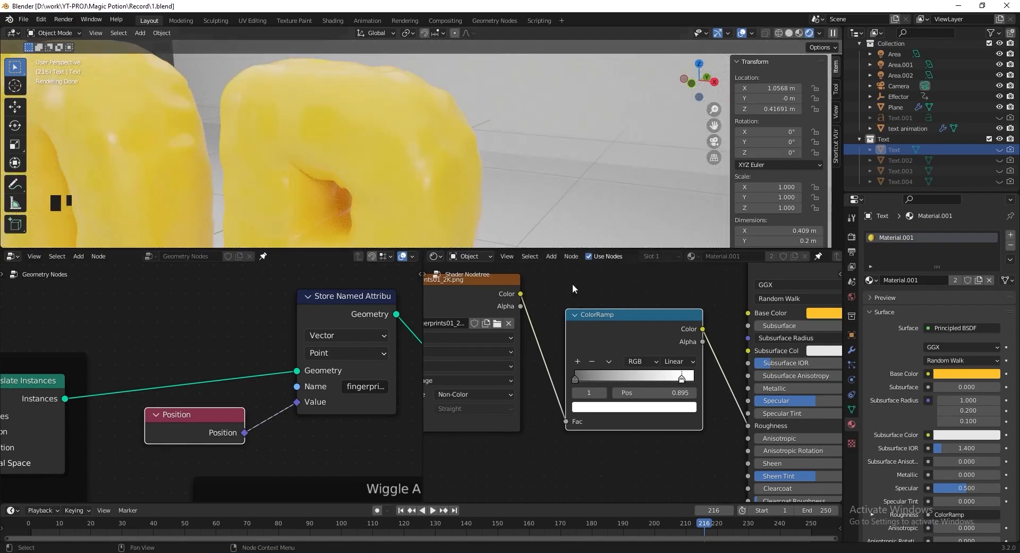
Add a Bump node feeding the Principled BSDF's Normal and connect the fingerprint texture's Color to its Height
scroll(680, 380, down, 3)
middle_drag(679, 380, 571, 356)
key(shift+a)
text(bump)
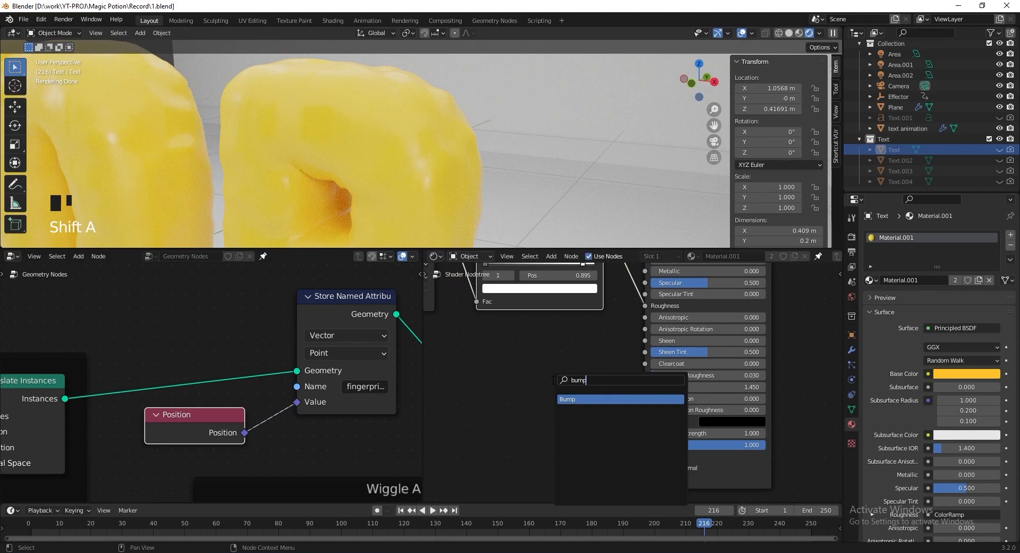
click(568, 398)
drag(577, 389, 650, 457)
middle_drag(496, 319, 621, 428)
drag(567, 306, 589, 302)
drag(594, 463, 631, 424)
Set the Mapping node's X, Y and Z scale to 1.2
shift+middle_drag(488, 169, 524, 122)
scroll(522, 132, down, 3)
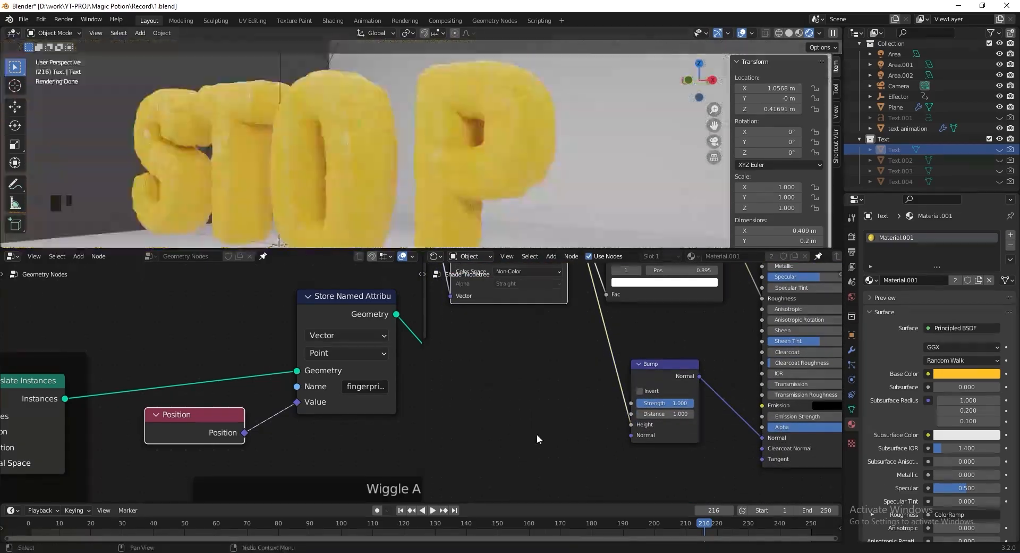
scroll(542, 347, down, 5)
middle_drag(543, 348, 704, 409)
scroll(625, 413, up, 5)
scroll(609, 427, up, 5)
drag(605, 440, 604, 471)
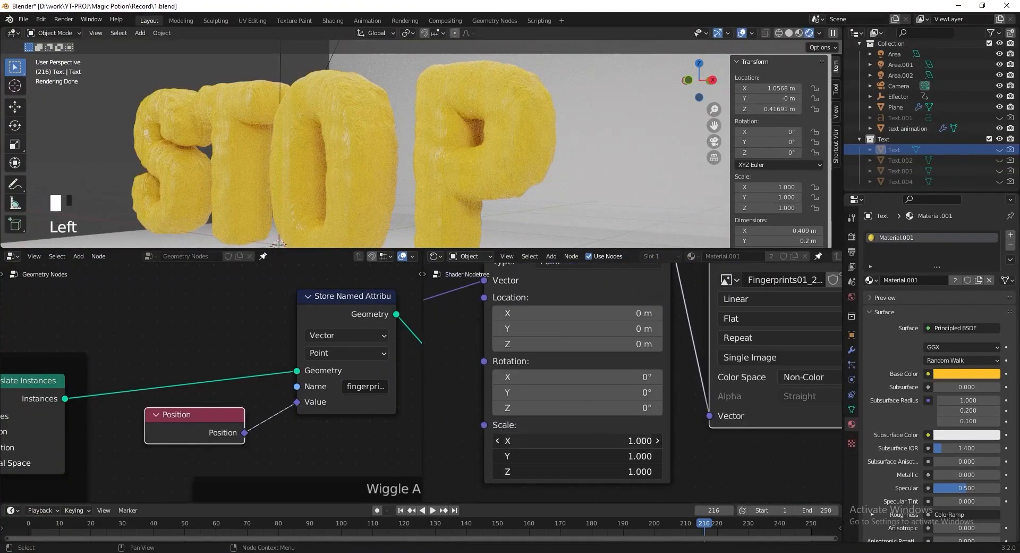
text(1.2)
key(Return)
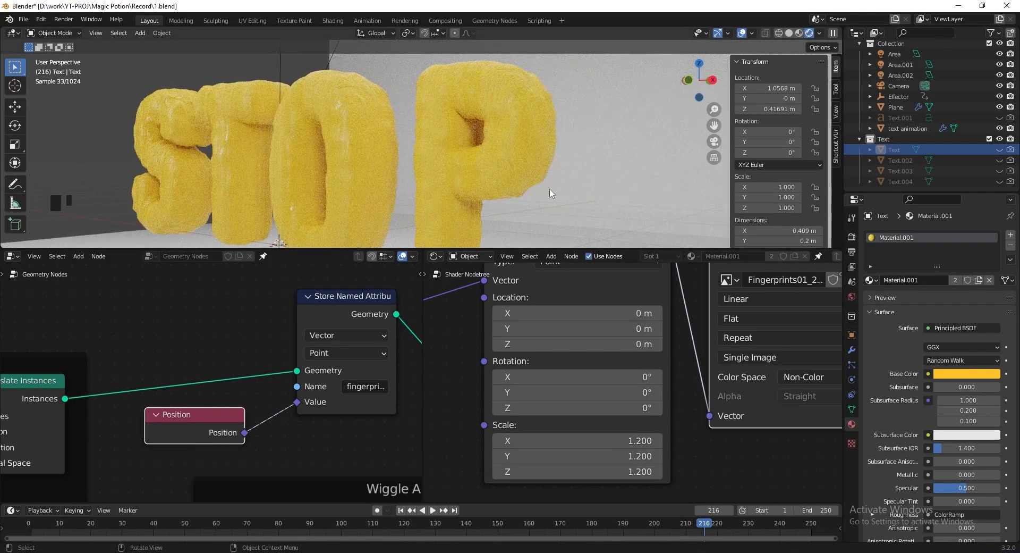
Set the Mapping node's rotation to 90° on X and 35° on Y
scroll(404, 154, up, 3)
drag(573, 379, 573, 378)
text(90)
key(Tab)
text(35)
key(Return)
middle_drag(572, 189, 588, 169)
scroll(574, 175, up, 2)
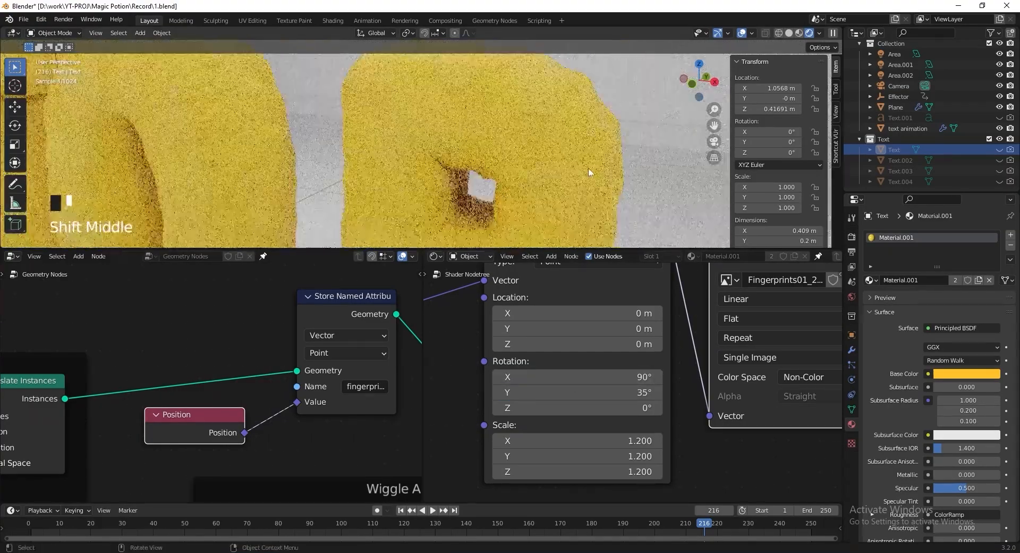
Insert an Invert node between the fingerprint texture's Color output and the Bump node's Height input
scroll(480, 366, down, 5)
middle_drag(480, 365, 447, 350)
middle_drag(532, 372, 582, 405)
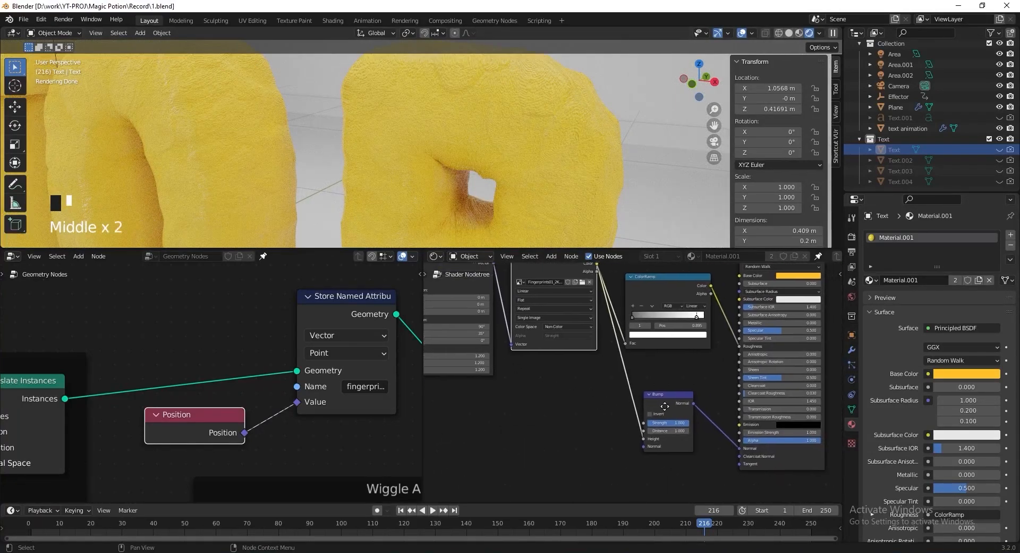
scroll(581, 405, up, 4)
key(shift+a)
text(invert)
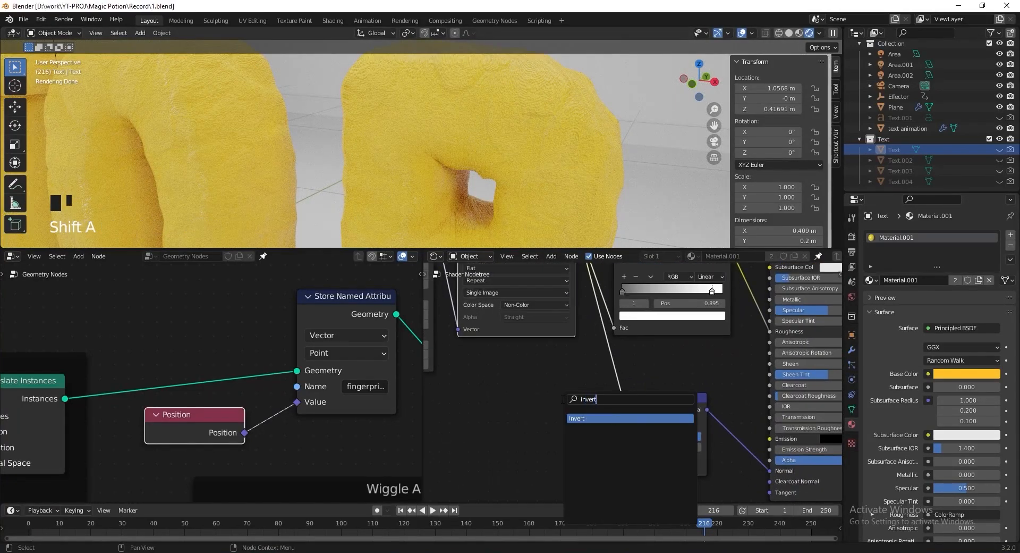
key(Return)
click(594, 382)
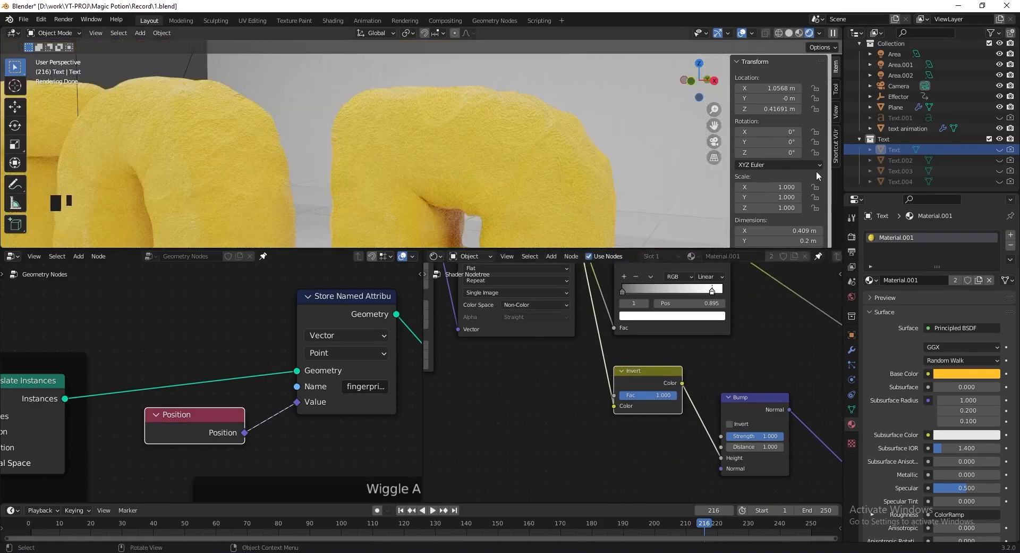
Unhide the four letter meshes in the Text collection and copy the P letter's material
drag(1000, 162, 1000, 181)
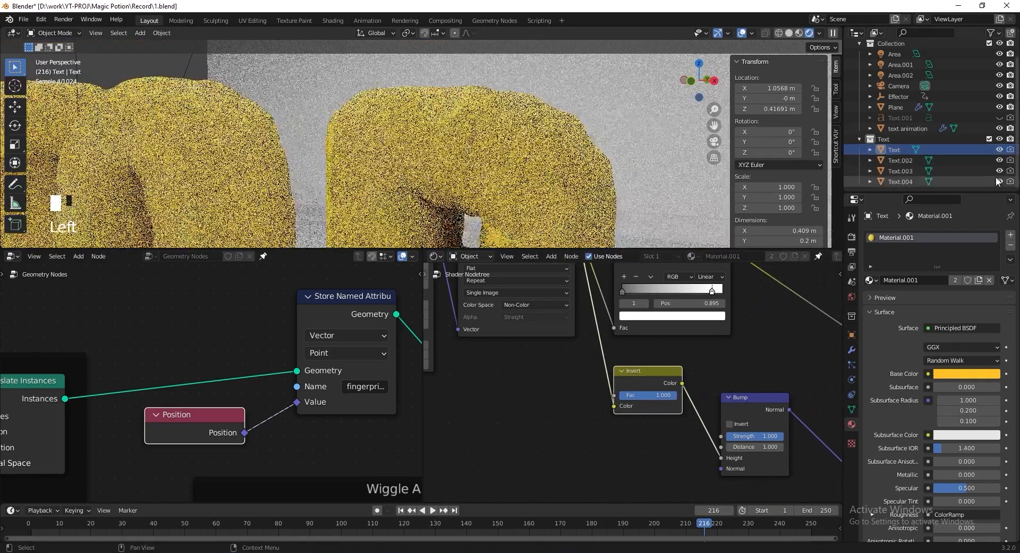
scroll(594, 128, down, 2)
scroll(594, 128, down, 5)
shift+middle_drag(594, 128, 478, 117)
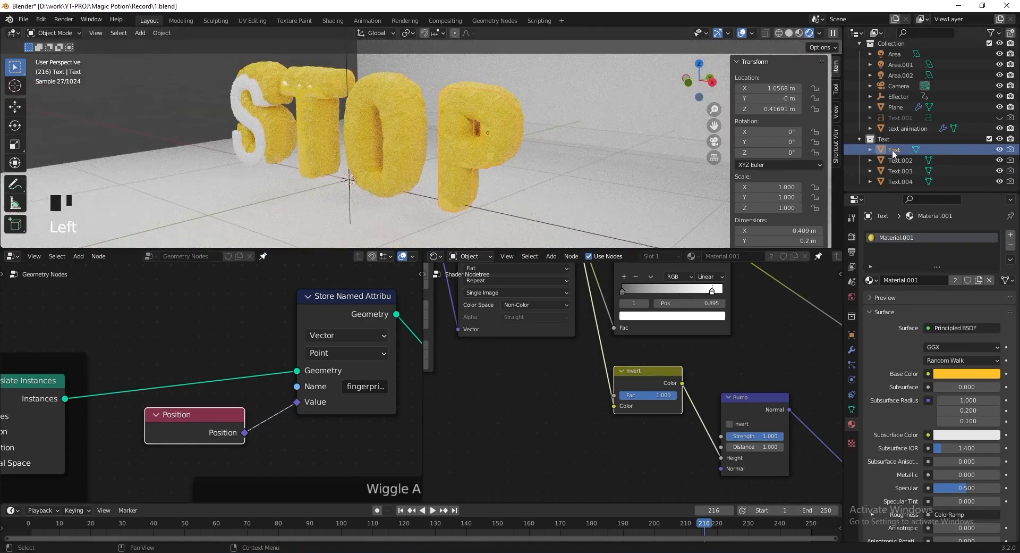
click(1010, 259)
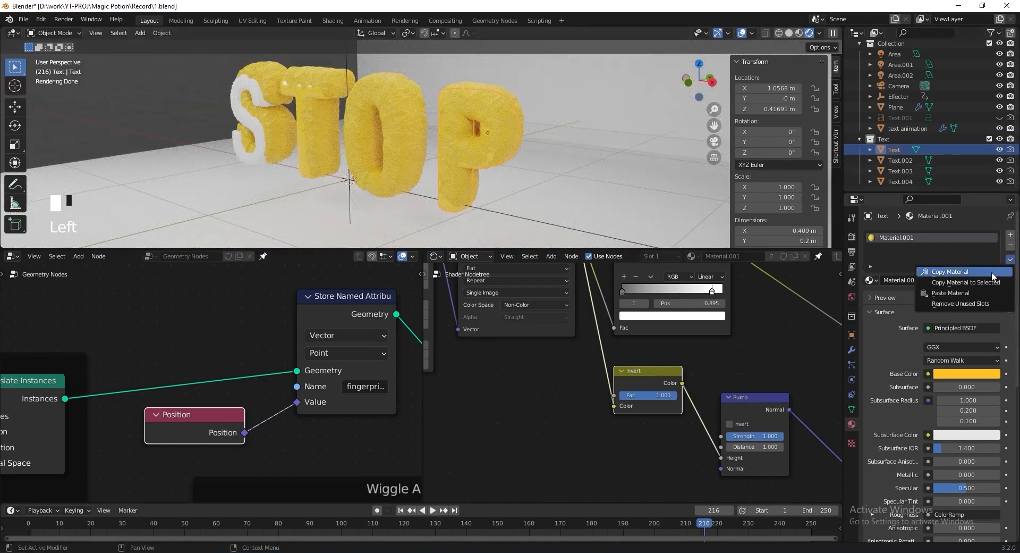
click(994, 276)
Create a new material on the S letter and paste the copied fingerprint material into it
click(244, 90)
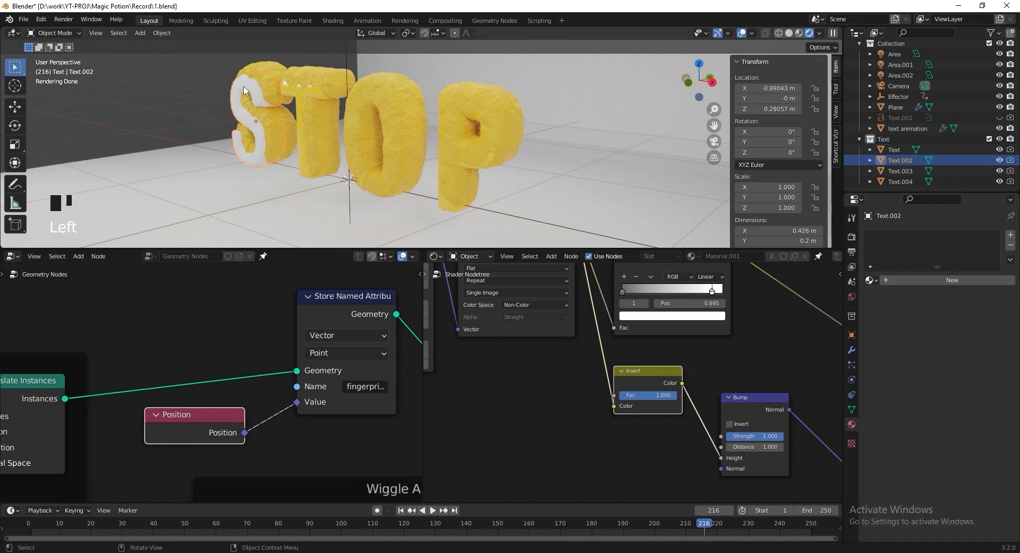
click(952, 280)
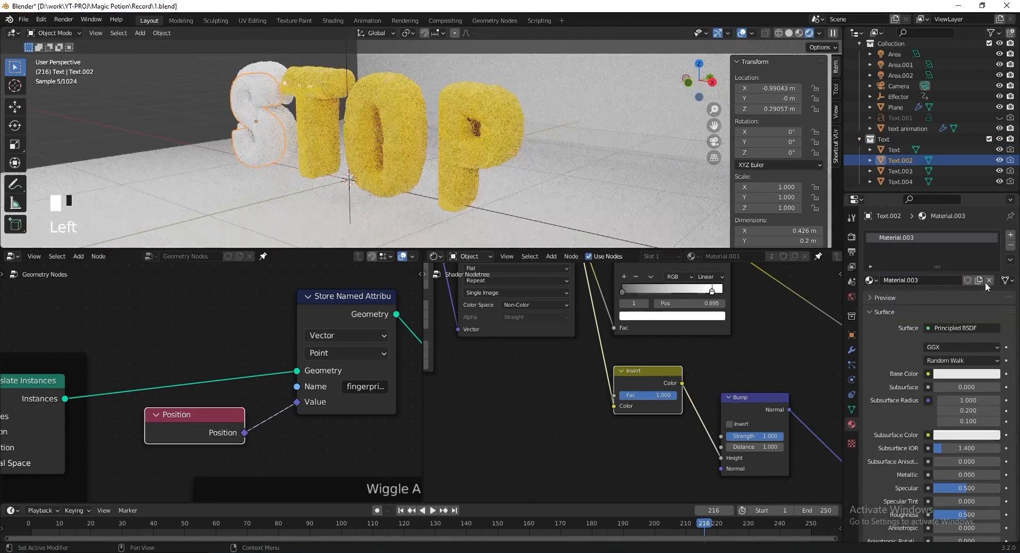
click(1011, 260)
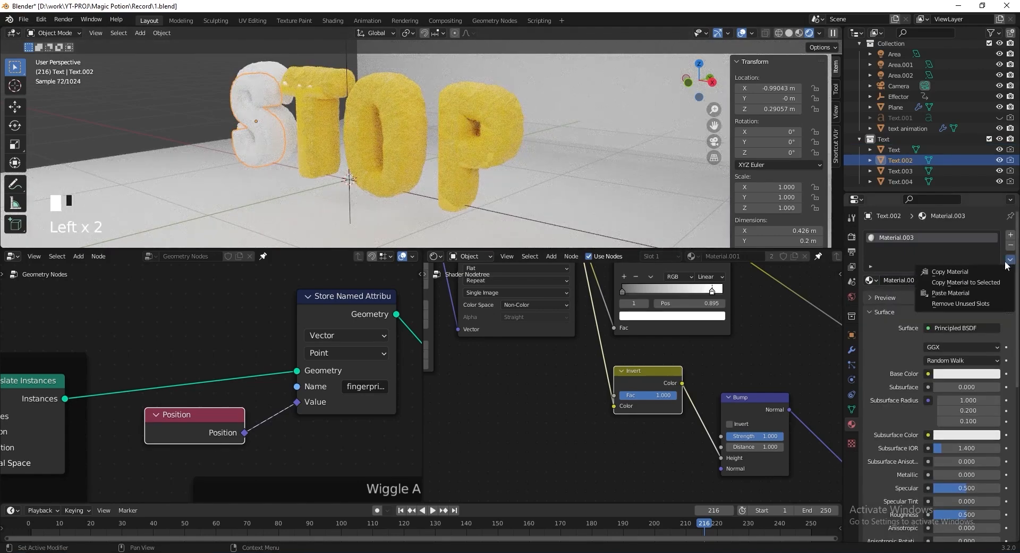
click(984, 295)
Set the S letter's Base Color to hex 139967
click(960, 373)
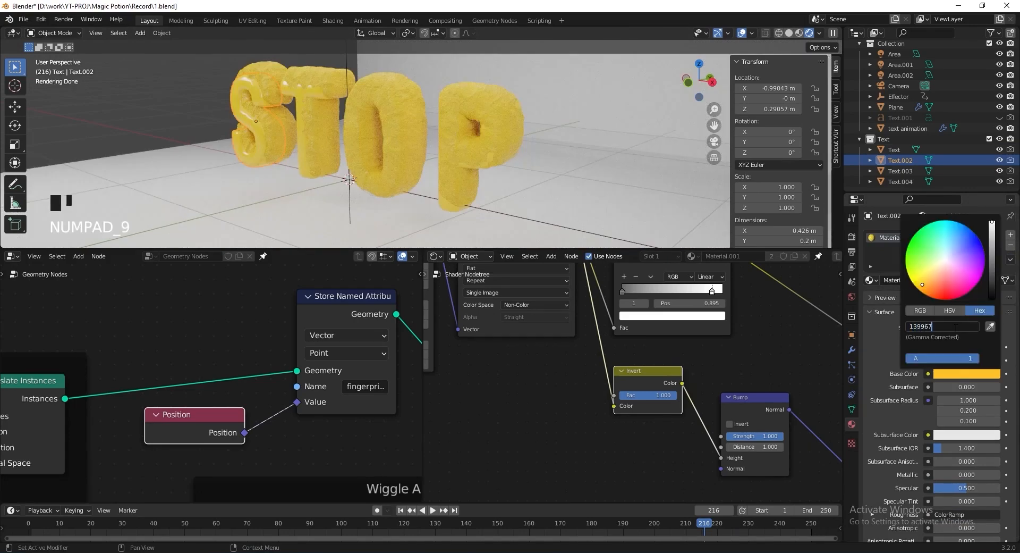
click(955, 327)
text(139967)
key(Return)
Link the S letter's green material to the O letter and exclude the Text collection from the view layer
click(903, 180)
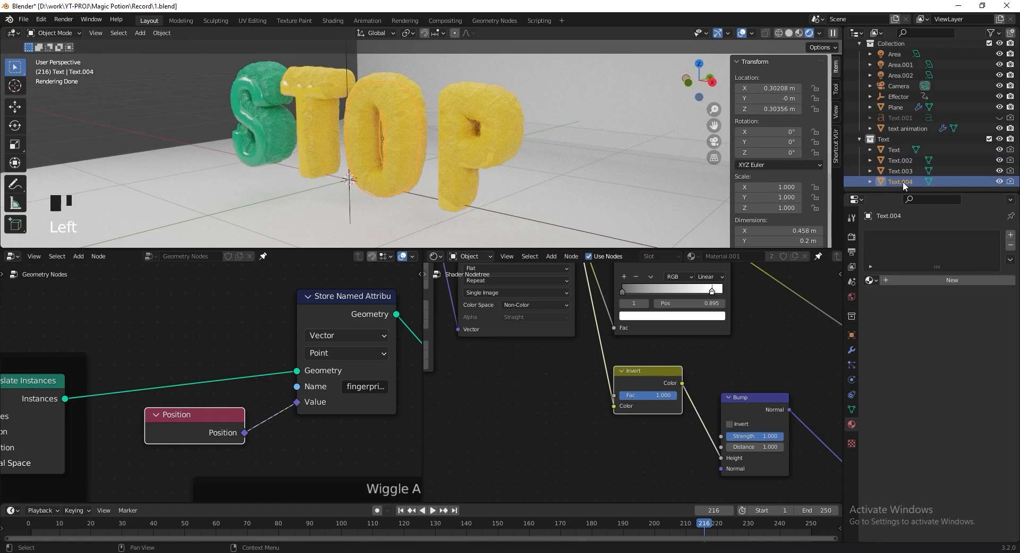
click(930, 279)
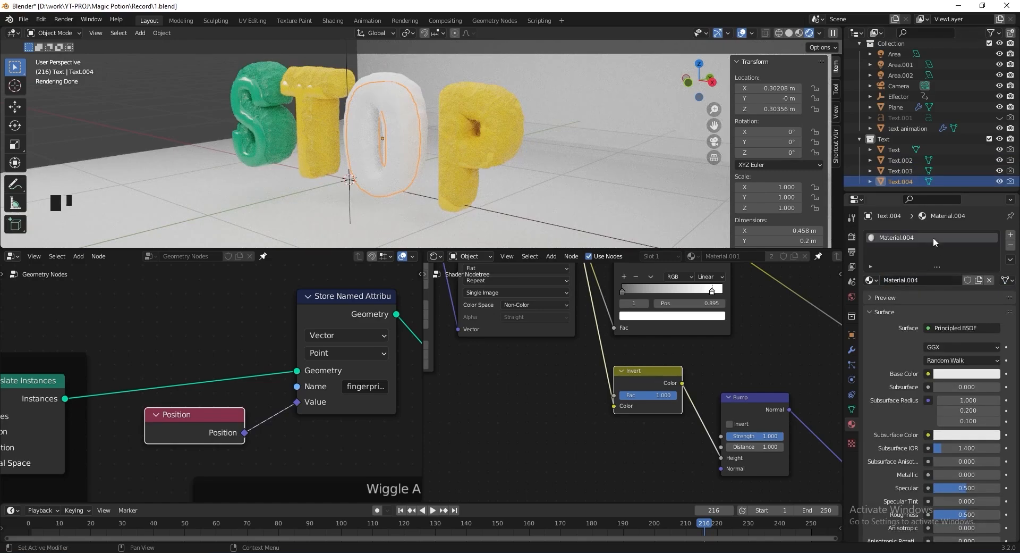
ctrl+click(908, 161)
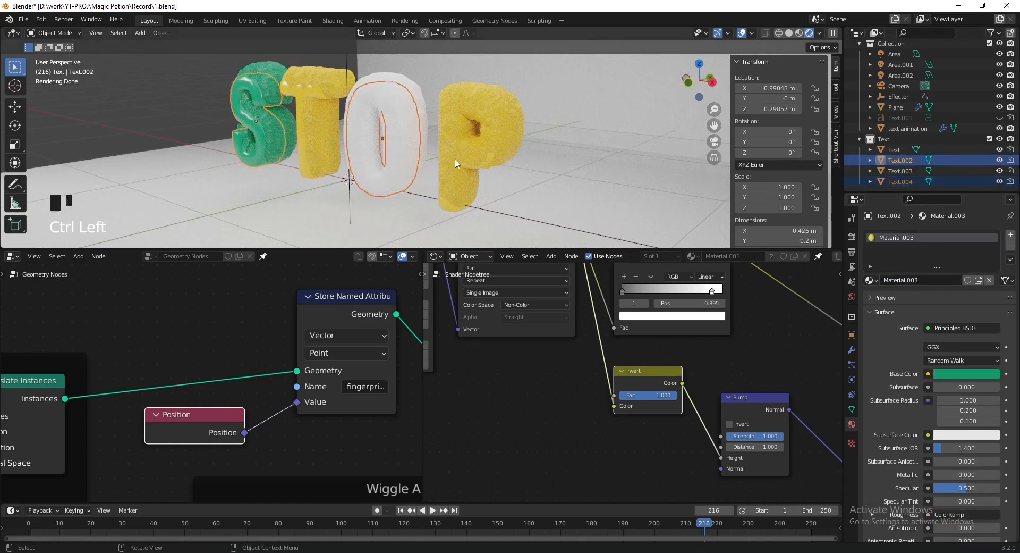
key(ctrl+l)
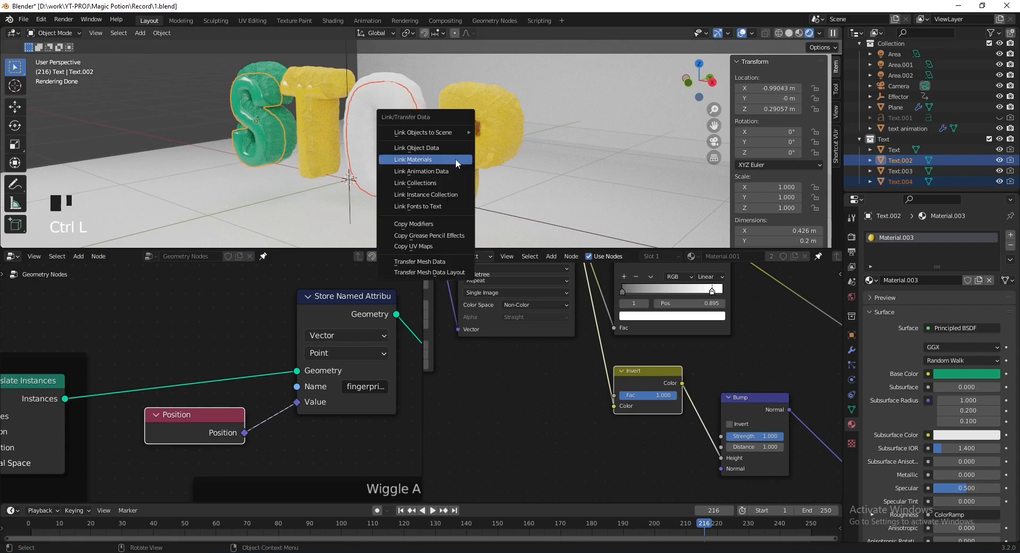
click(455, 158)
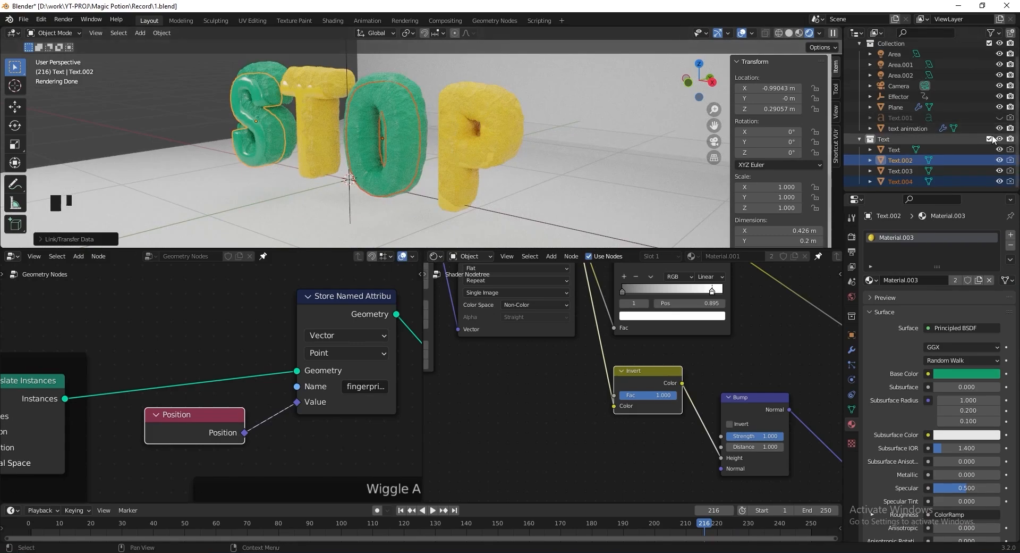
click(988, 139)
Give the backdrop plane a new material with a dark blue Base Color and a Roughness of 1.0
click(590, 142)
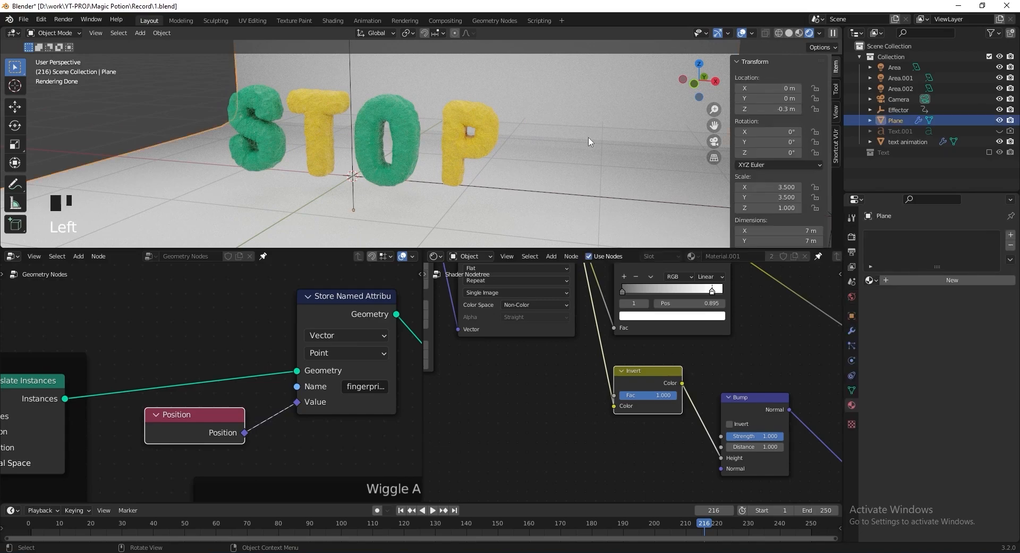
click(905, 280)
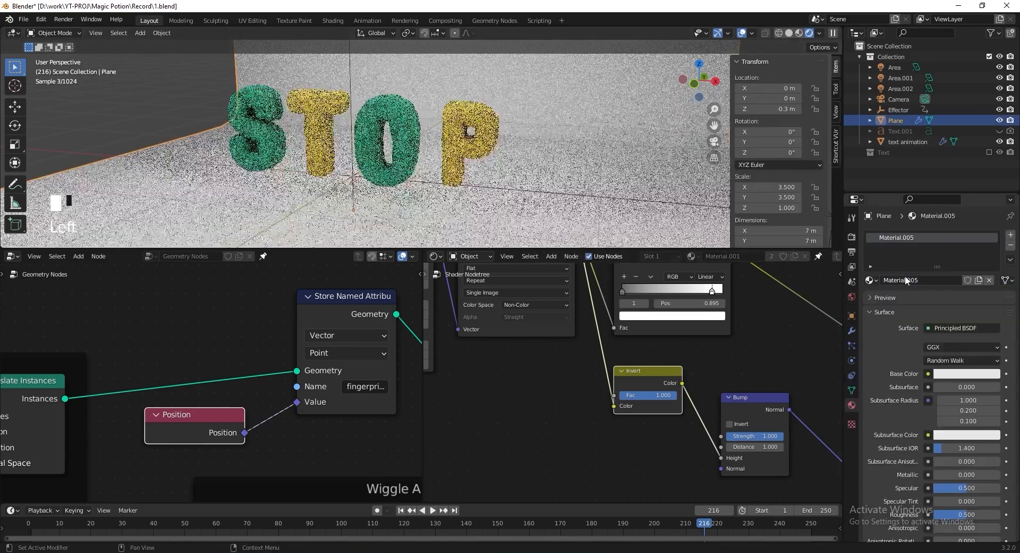
click(955, 375)
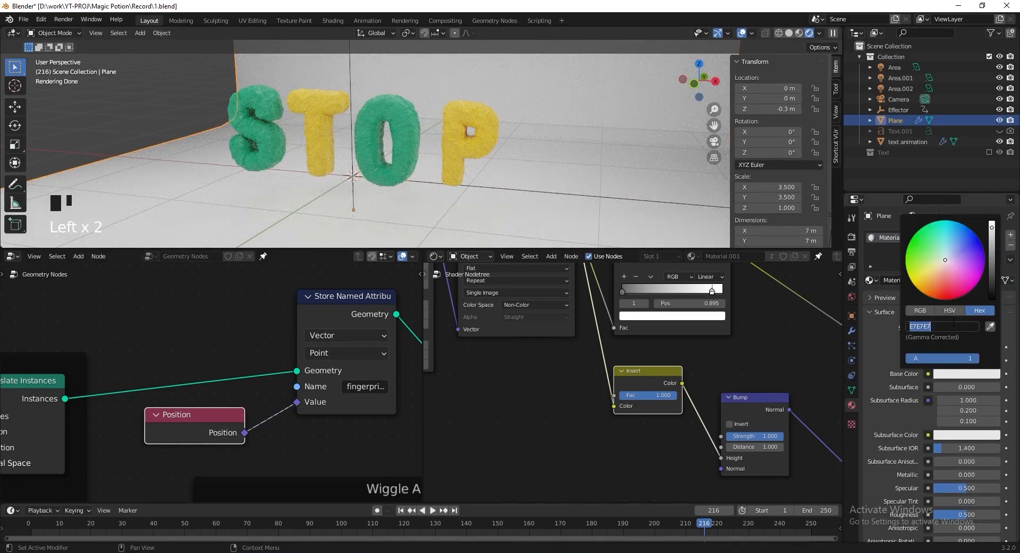
key(Return)
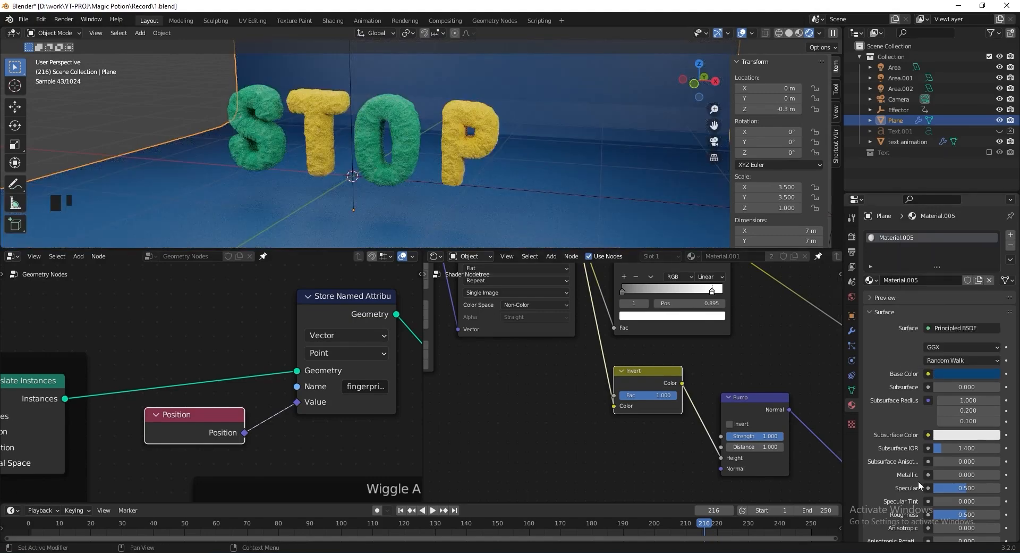
scroll(935, 492, down, 3)
drag(956, 450, 999, 450)
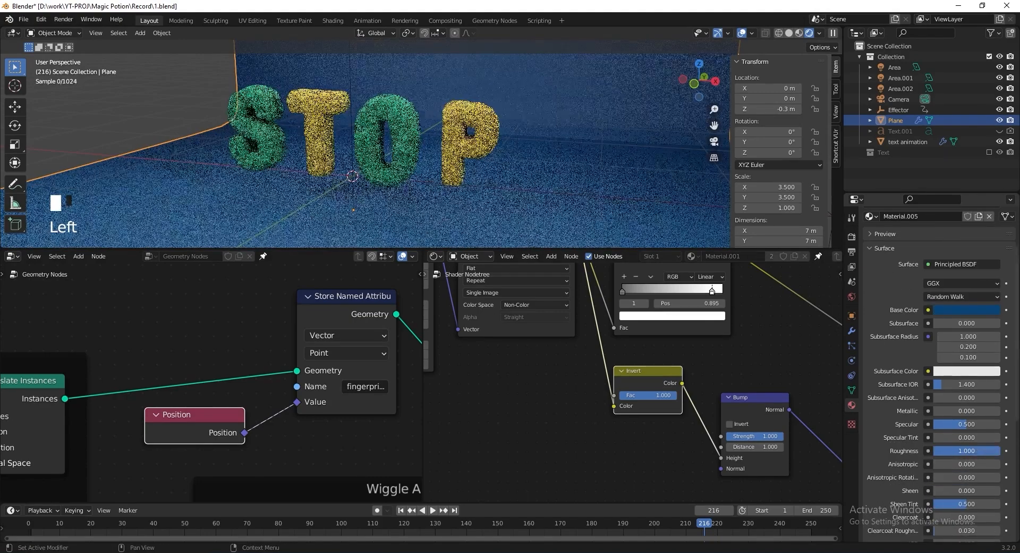
Copy the backdrop's dark blue Base Color and apply it as the World background color
click(956, 311)
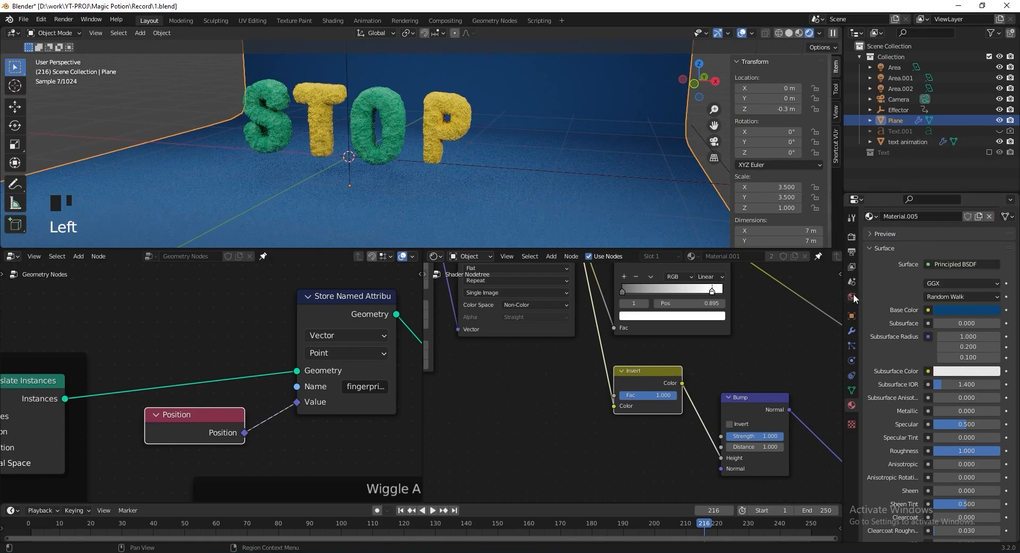
click(853, 297)
click(949, 302)
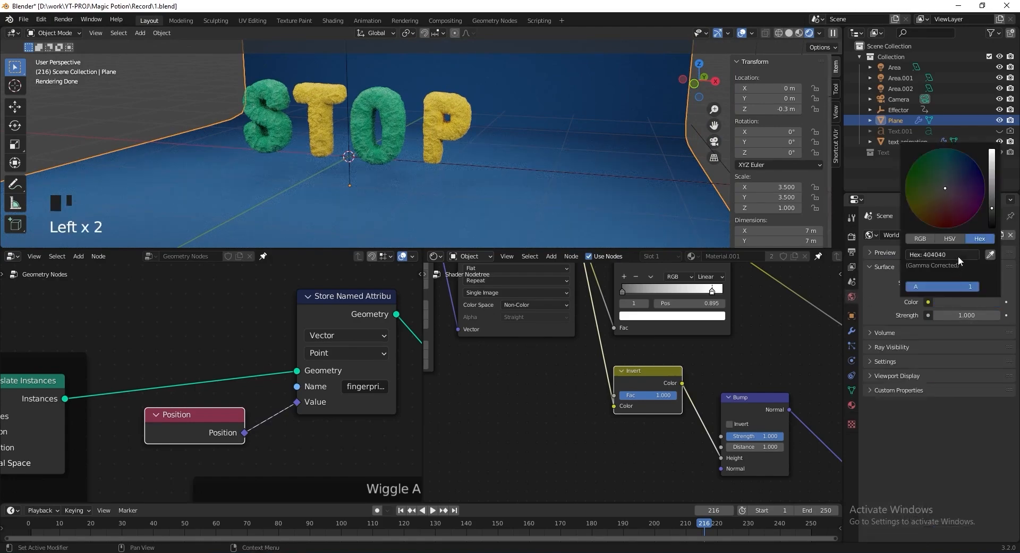
key(Return)
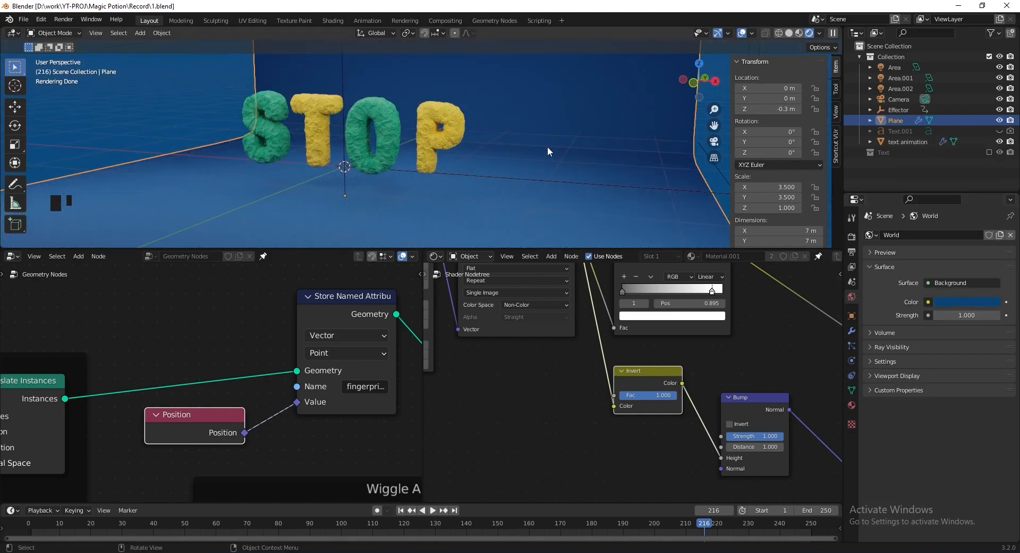
In the camera view, move the Area.001 and Area.002 lights down along the Z axis
key(KP_0)
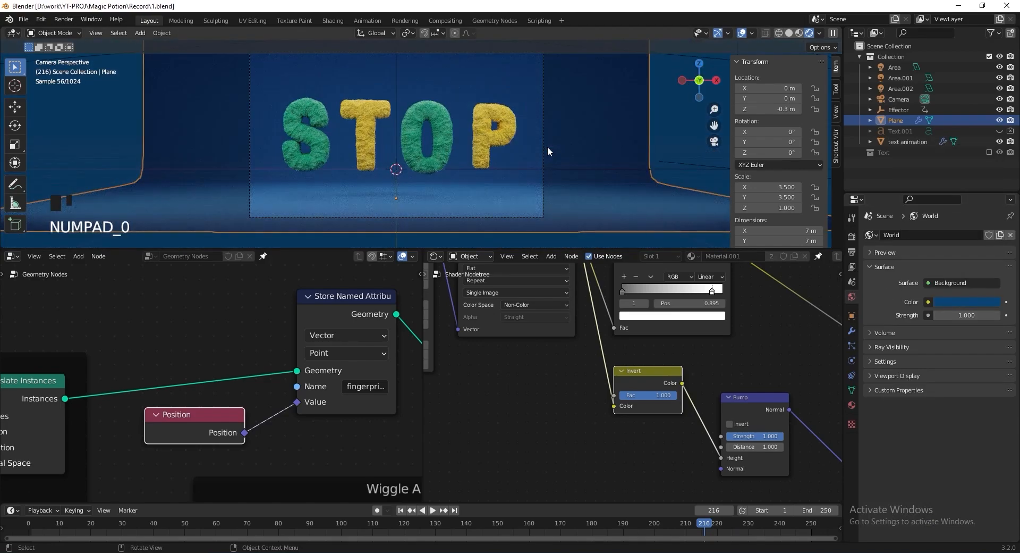
click(899, 88)
shift+click(902, 78)
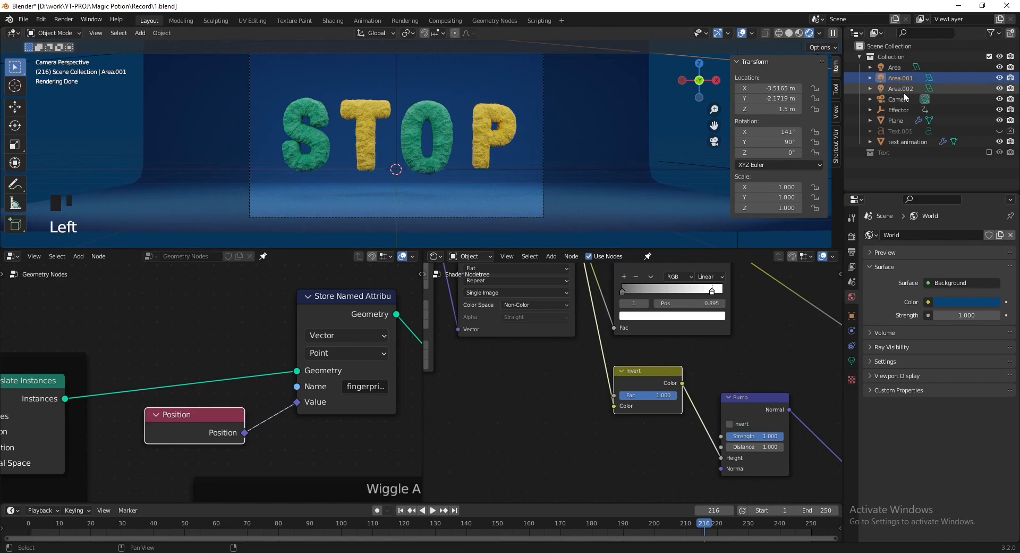
key(g)
key(z)
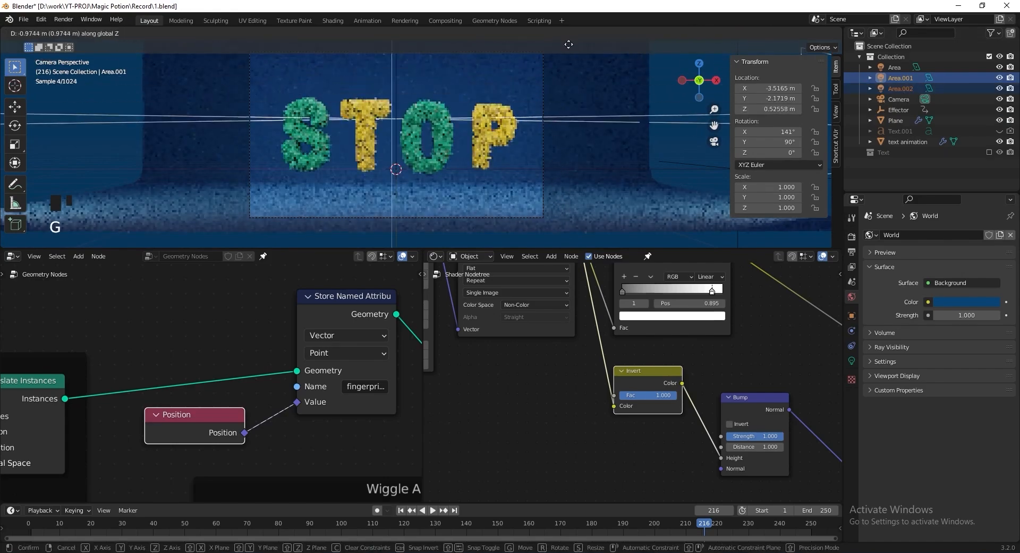